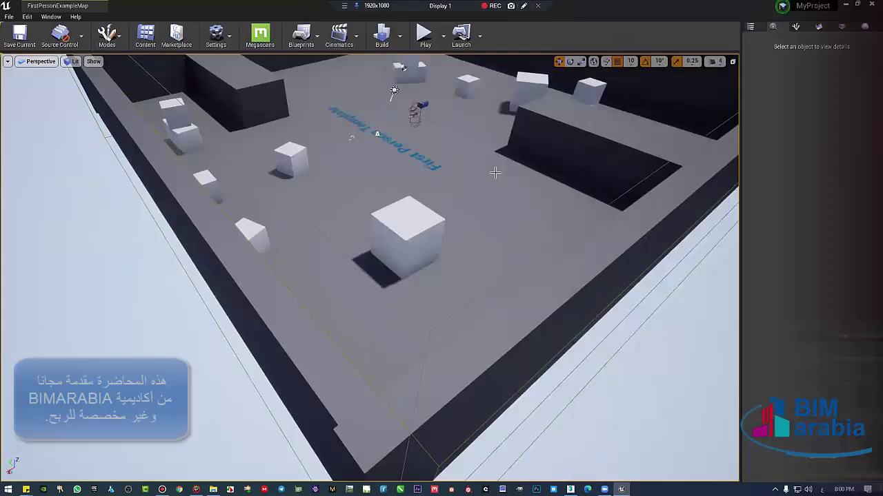
- Orbit the arena, then open the Content Browser on FirstPersonBP with its folder tree showing
{"action": "right_click_drag", "start_coordinate": [488, 175], "coordinate": [488, 175]}
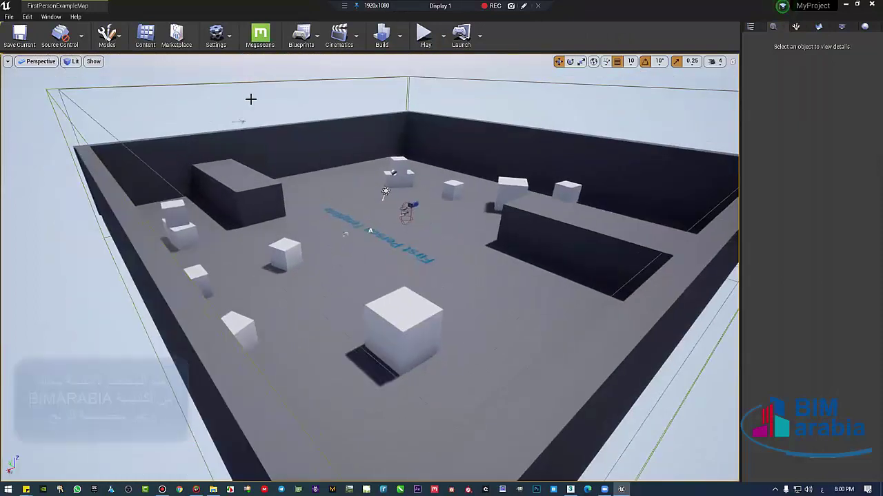
{"action": "right_click_drag", "start_coordinate": [251, 97], "coordinate": [250, 97]}
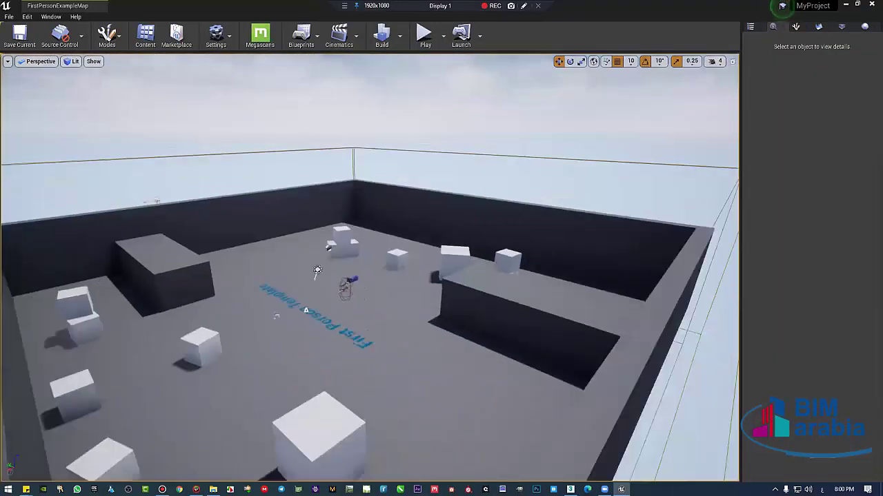
{"action": "right_click_drag", "start_coordinate": [363, 205], "coordinate": [365, 209]}
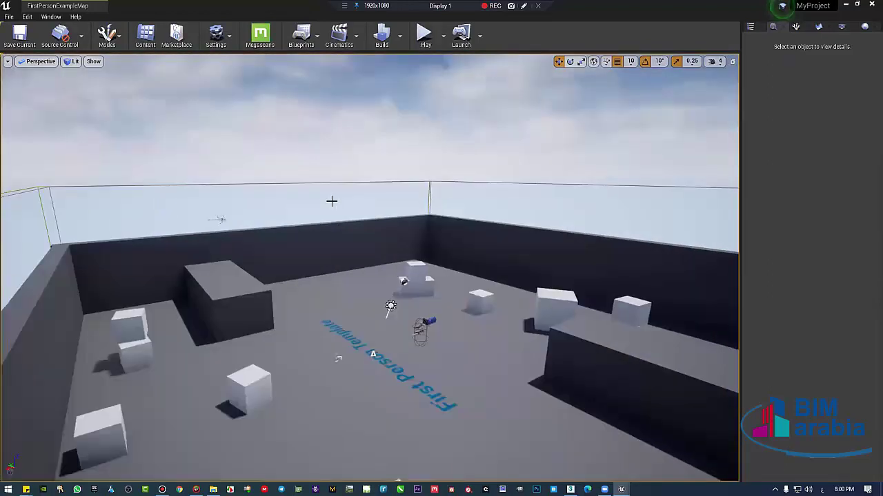
{"action": "key", "text": "ctrl+space"}
{"action": "left_click", "coordinate": [8, 319]}
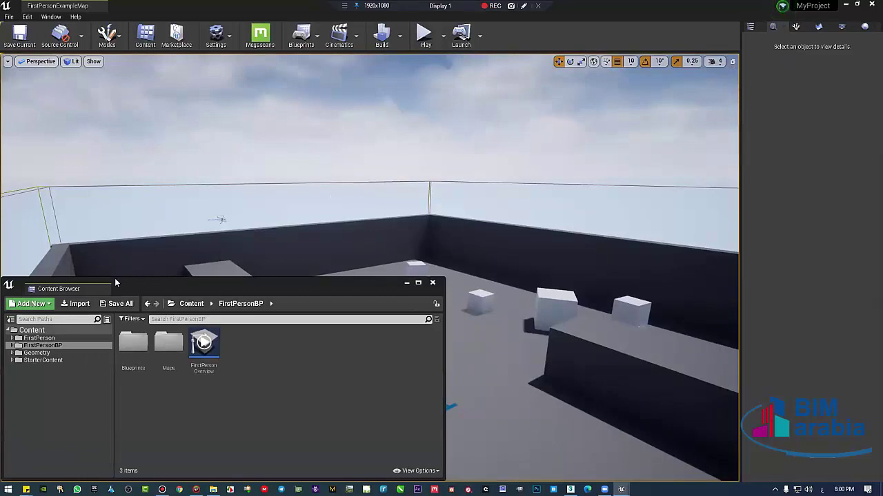
- Dock a narrowed Place Actors panel on the left and close the Content Browser
{"action": "left_click", "coordinate": [750, 29]}
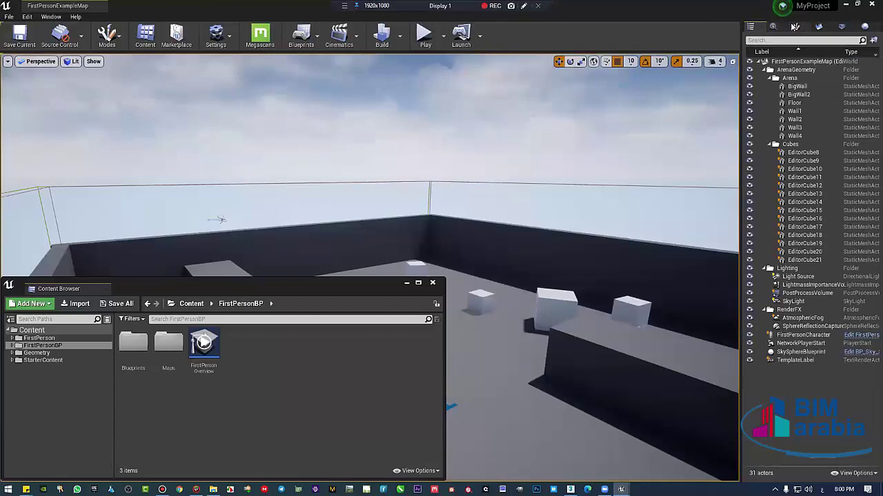
{"action": "left_click", "coordinate": [795, 27]}
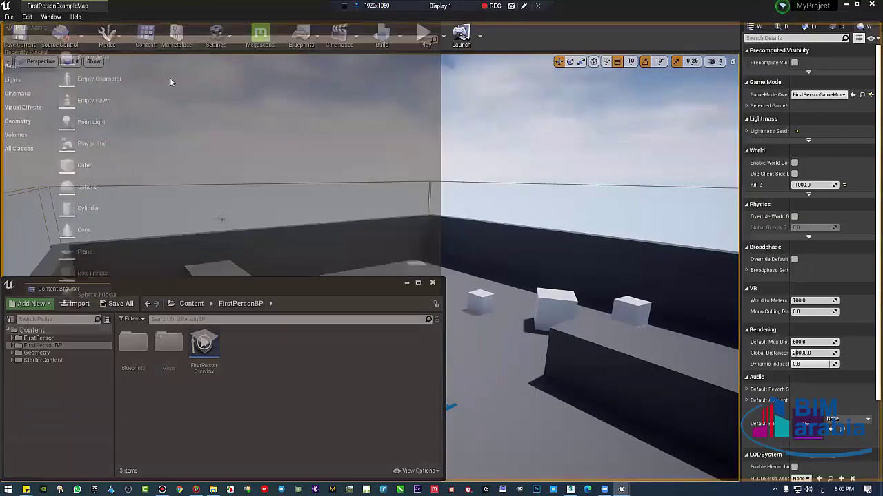
{"action": "left_click_drag", "start_coordinate": [3, 52], "coordinate": [170, 78]}
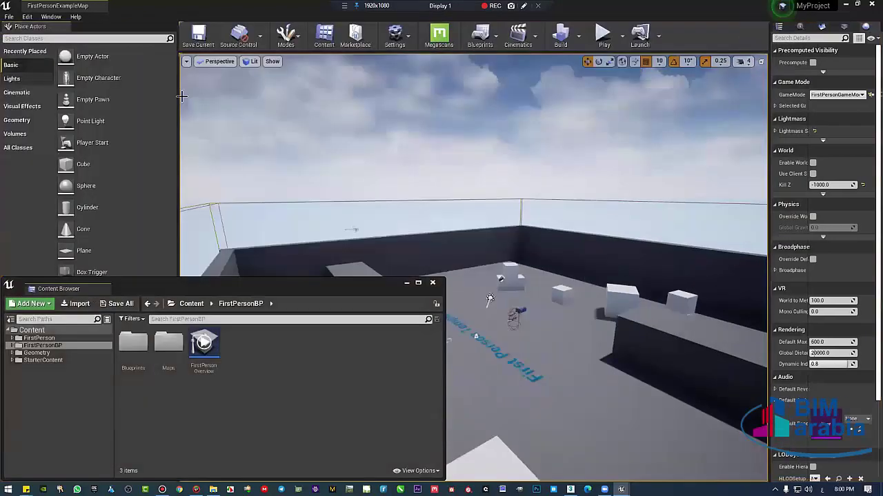
{"action": "left_click_drag", "start_coordinate": [150, 109], "coordinate": [144, 109]}
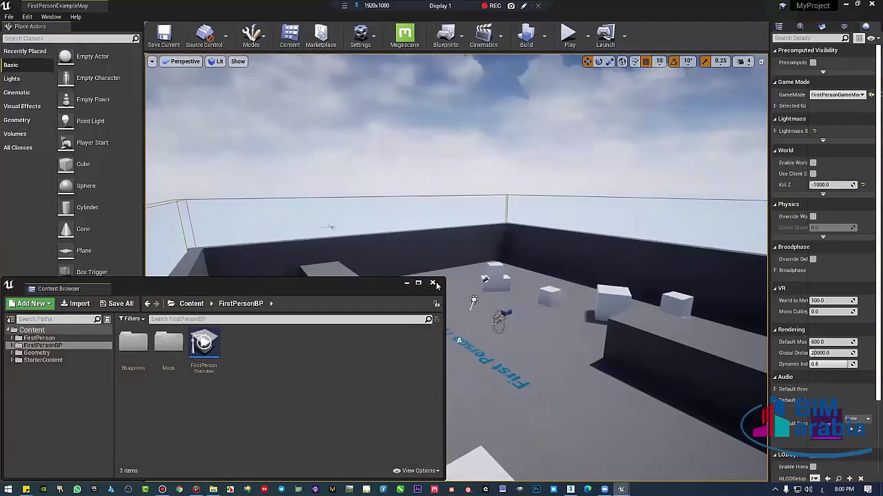
{"action": "left_click", "coordinate": [347, 180]}
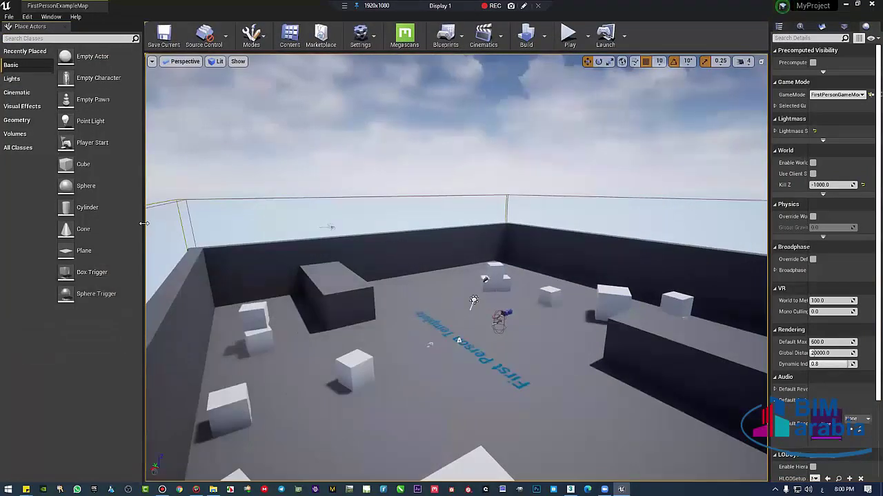
{"action": "left_click_drag", "start_coordinate": [144, 223], "coordinate": [115, 222]}
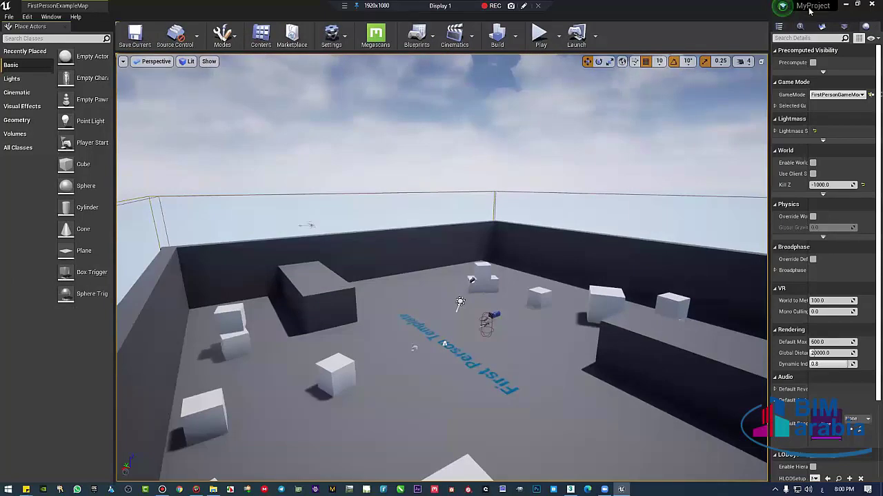
- Fly above the level to survey the room, then reopen the Content Browser on FirstPersonBP
{"action": "right_click_drag", "start_coordinate": [152, 154], "coordinate": [152, 155]}
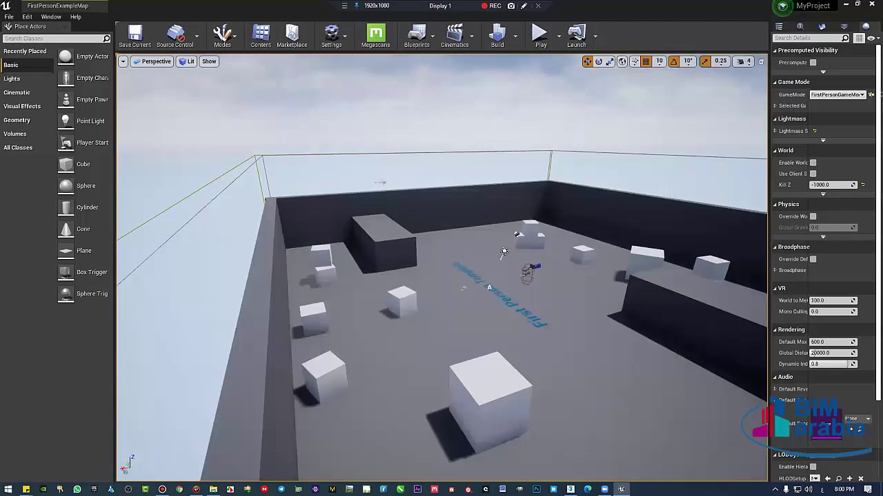
{"action": "right_click_drag", "start_coordinate": [440, 258], "coordinate": [412, 240]}
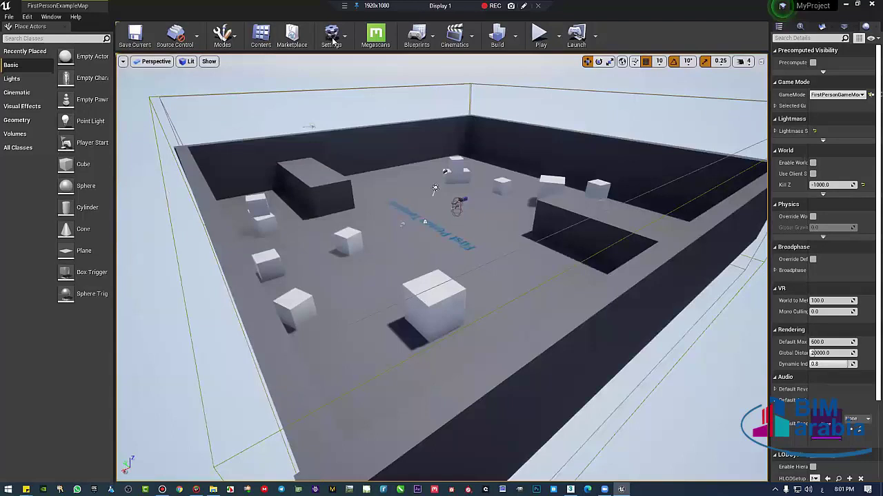
{"action": "left_click", "coordinate": [527, 7]}
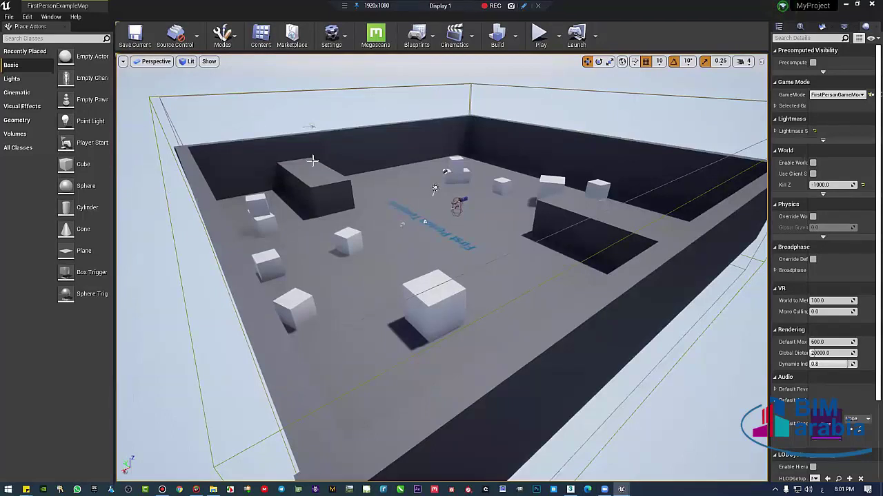
{"action": "key", "text": "ctrl+shift+f"}
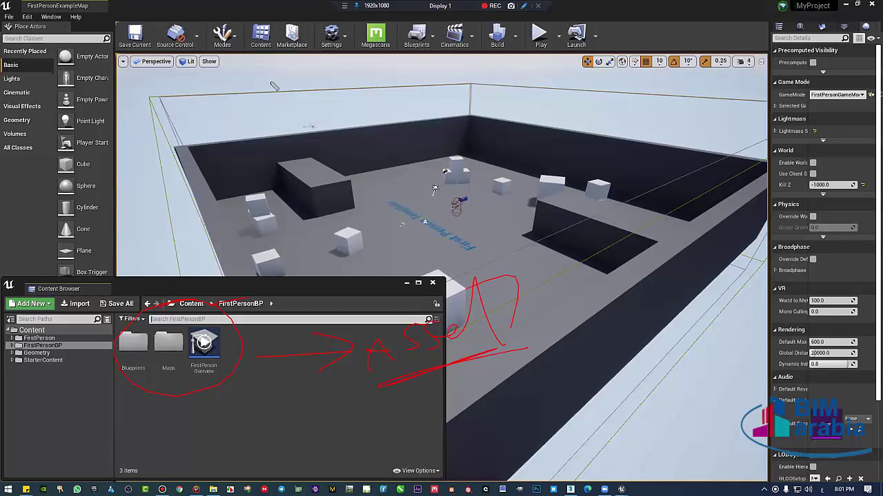
- Drag the floating Content Browser right so it clears the Place Actors panel
{"action": "left_click_drag", "start_coordinate": [618, 222], "coordinate": [485, 99]}
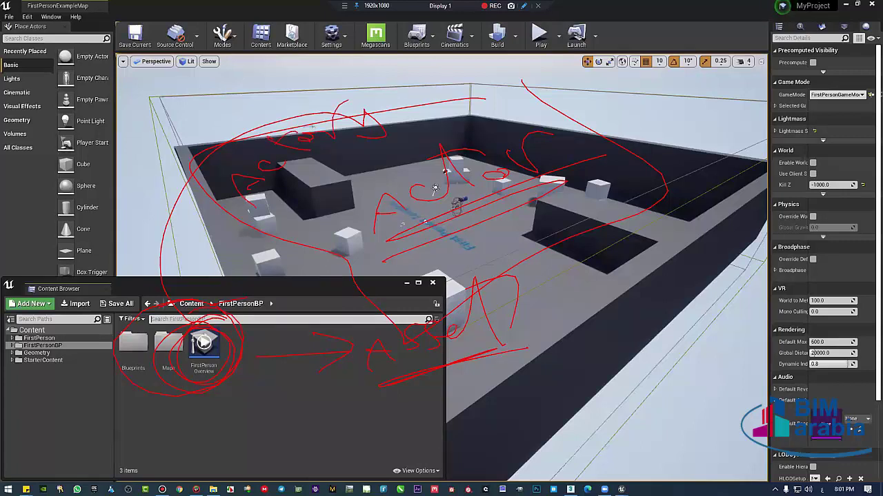
{"action": "key", "text": "e"}
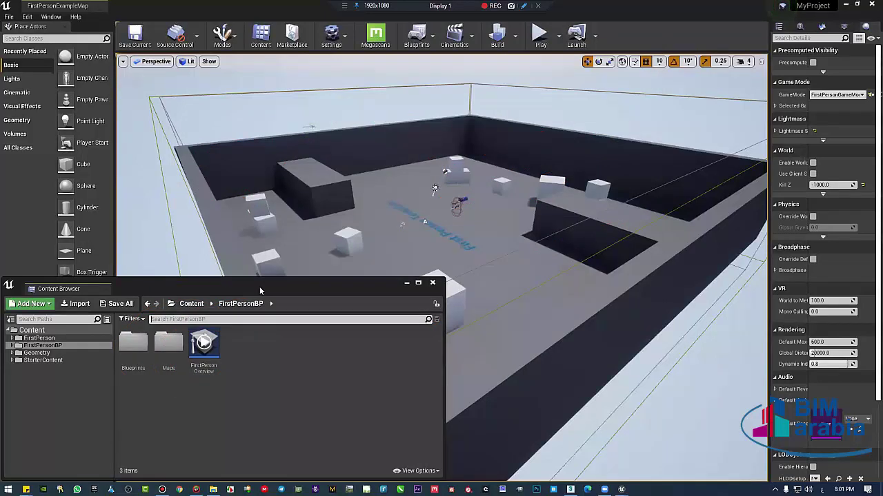
{"action": "left_click_drag", "start_coordinate": [259, 286], "coordinate": [375, 287]}
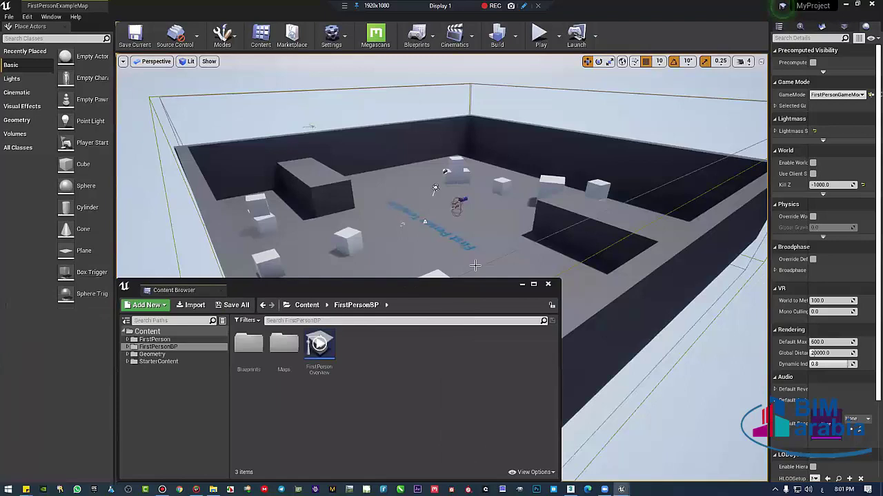
- Close the Content Browser and list the Basic actors in a widened Place Actors panel
{"action": "left_click", "coordinate": [548, 285]}
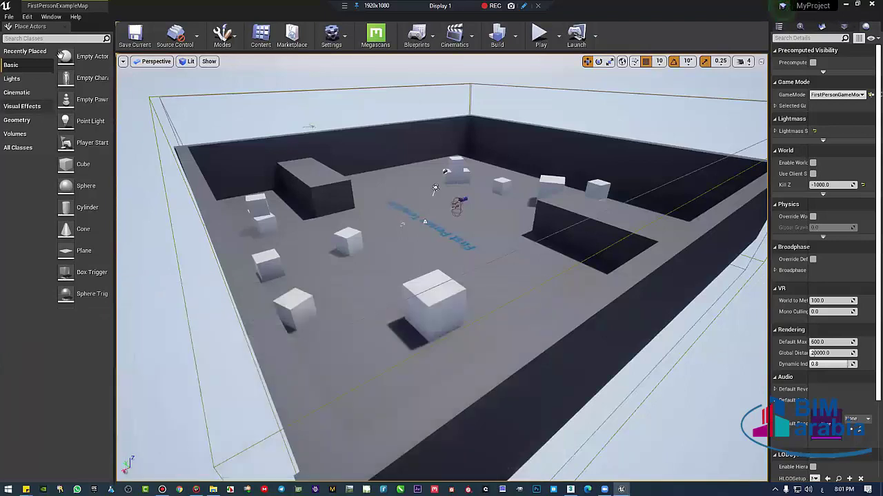
{"action": "left_click", "coordinate": [23, 52]}
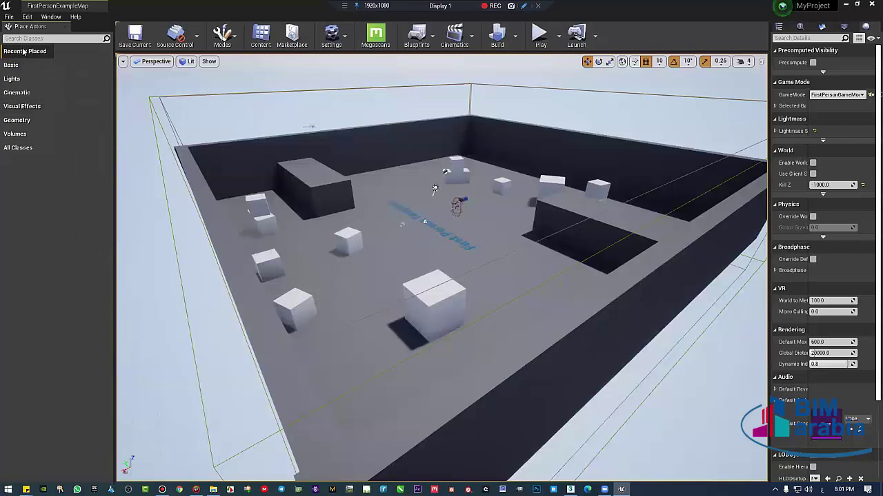
{"action": "right_click_drag", "start_coordinate": [242, 225], "coordinate": [248, 227]}
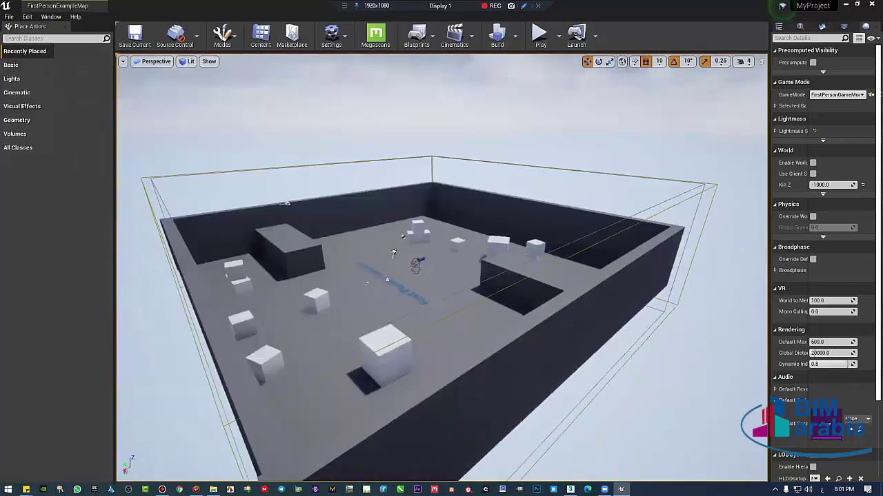
{"action": "right_click_drag", "start_coordinate": [248, 228], "coordinate": [259, 220]}
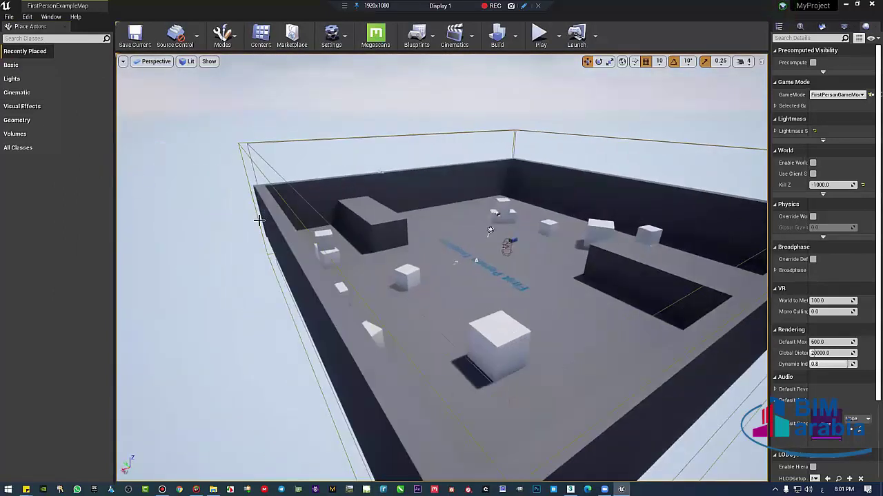
{"action": "left_click", "coordinate": [42, 64]}
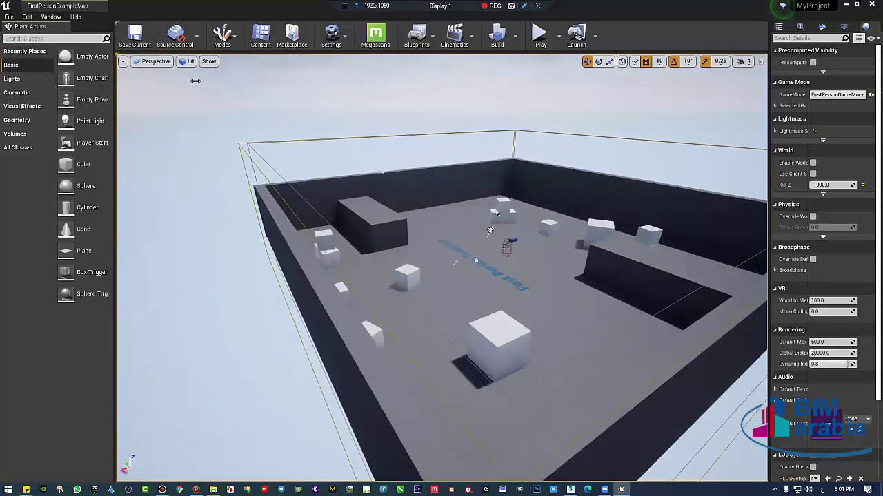
{"action": "left_click_drag", "start_coordinate": [113, 53], "coordinate": [146, 55]}
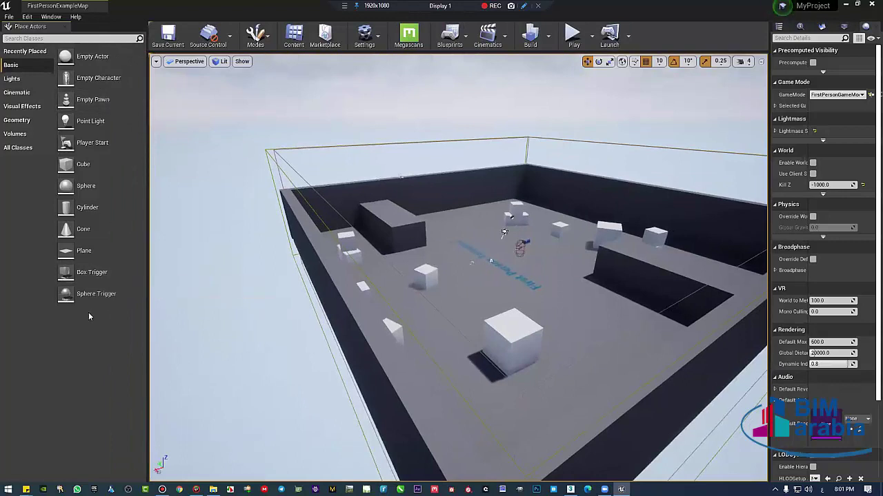
- Place a point light beside the large front box and focus the view on it
{"action": "left_click_drag", "start_coordinate": [91, 121], "coordinate": [492, 278]}
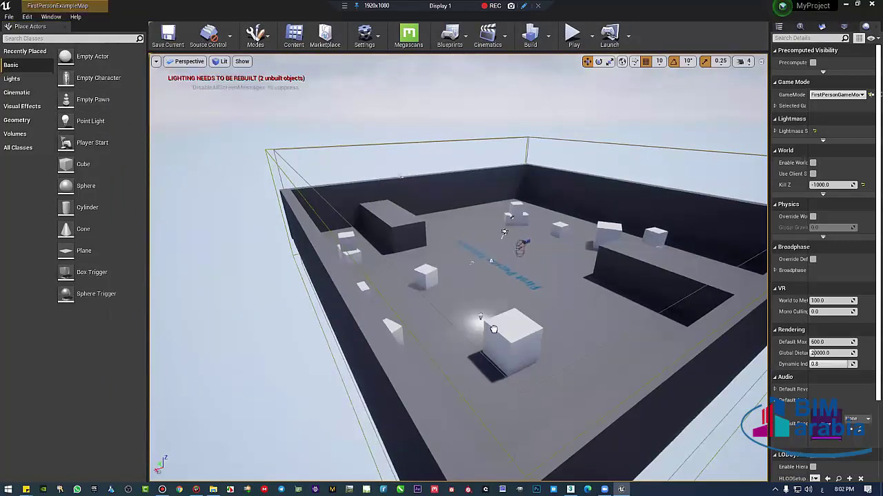
{"action": "key", "text": "f"}
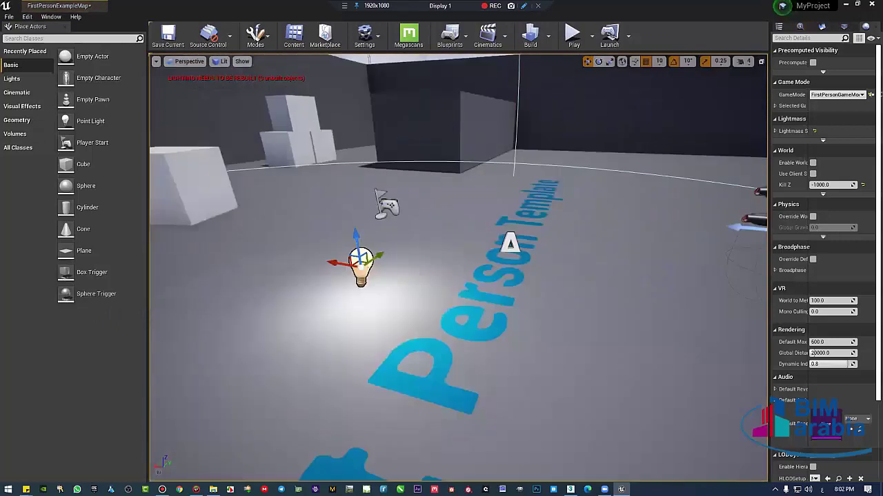
{"action": "mouse_move", "coordinate": [458, 269]}
{"action": "left_mouse_down", "text": "alt"}
{"action": "mouse_move", "coordinate": [386, 269]}
{"action": "mouse_move", "coordinate": [414, 269]}
{"action": "left_mouse_up", "text": "alt"}
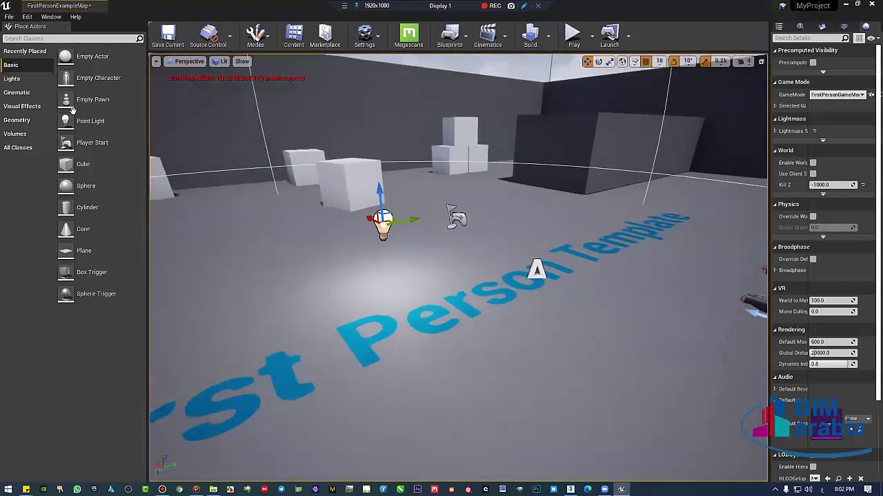
- Add a Directional Light from the Lights list, then undo it
{"action": "left_click", "coordinate": [30, 79]}
{"action": "left_click_drag", "start_coordinate": [96, 56], "coordinate": [570, 257]}
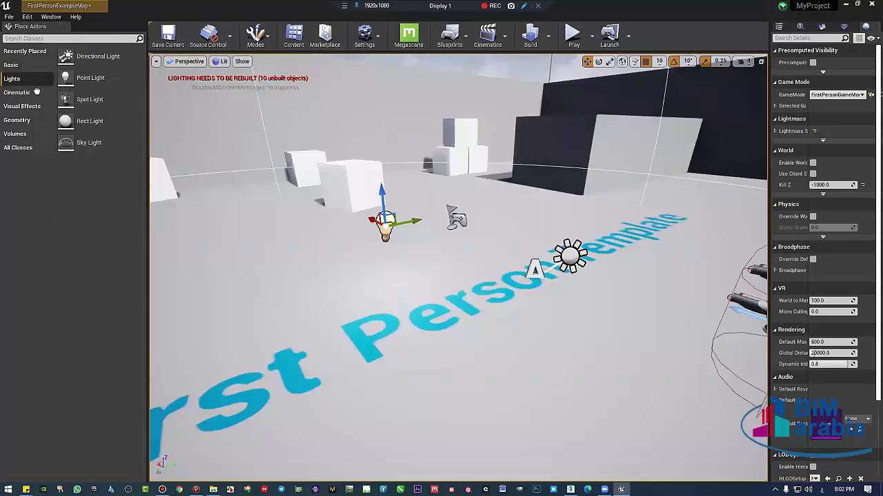
{"action": "key", "text": "ctrl+z"}
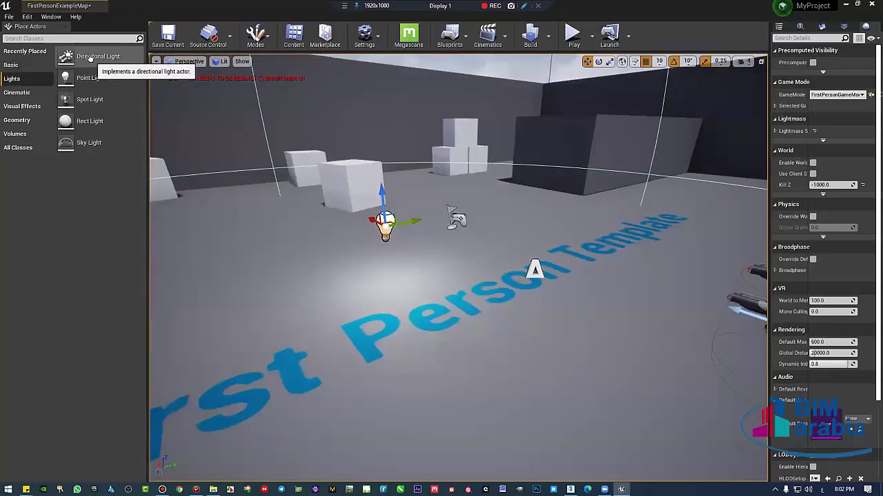
{"action": "mouse_move", "coordinate": [90, 58]}
{"action": "left_mouse_down"}
{"action": "mouse_move", "coordinate": [649, 231]}
{"action": "mouse_move", "coordinate": [96, 69]}
{"action": "left_mouse_up"}
- Lift the point light above the floor, then remove it from the level
{"action": "mouse_move", "coordinate": [89, 100]}
{"action": "left_mouse_down"}
{"action": "mouse_move", "coordinate": [483, 281]}
{"action": "mouse_move", "coordinate": [101, 109]}
{"action": "mouse_move", "coordinate": [373, 220]}
{"action": "mouse_move", "coordinate": [357, 123]}
{"action": "left_mouse_up"}
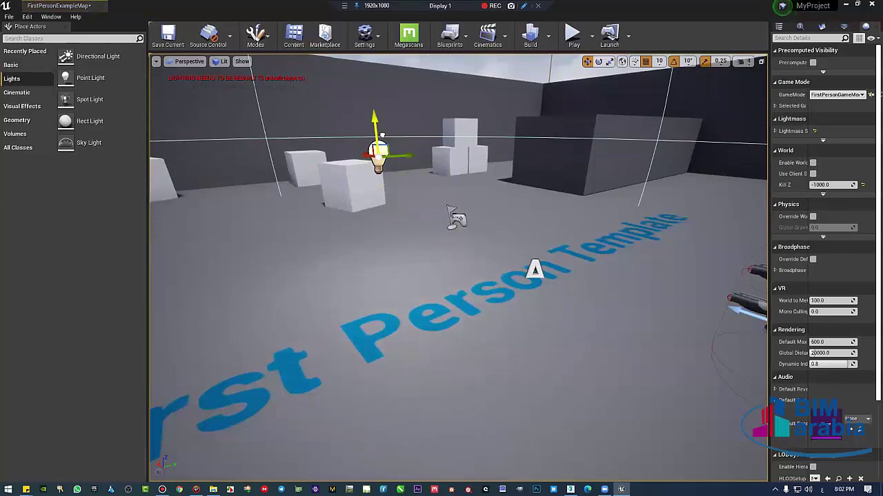
{"action": "left_click", "coordinate": [11, 65]}
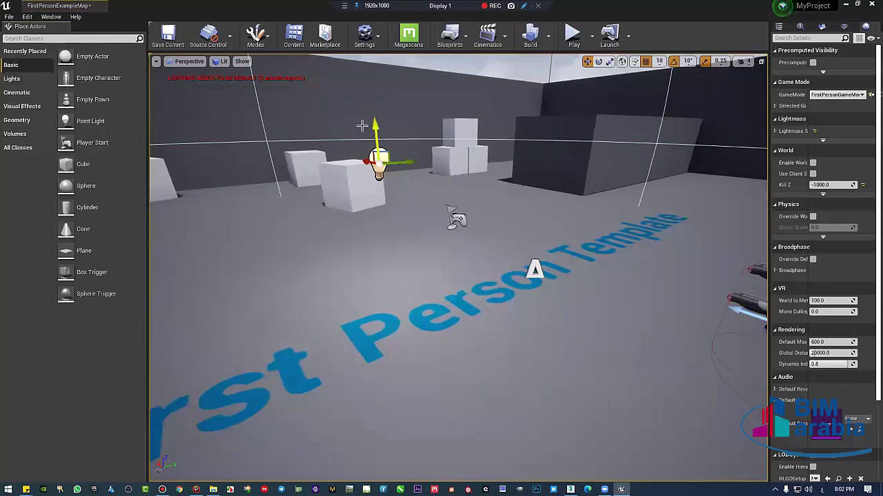
{"action": "mouse_move", "coordinate": [404, 200]}
{"action": "right_mouse_down"}
{"action": "mouse_move", "coordinate": [404, 209]}
{"action": "mouse_move", "coordinate": [404, 200]}
{"action": "right_mouse_up"}
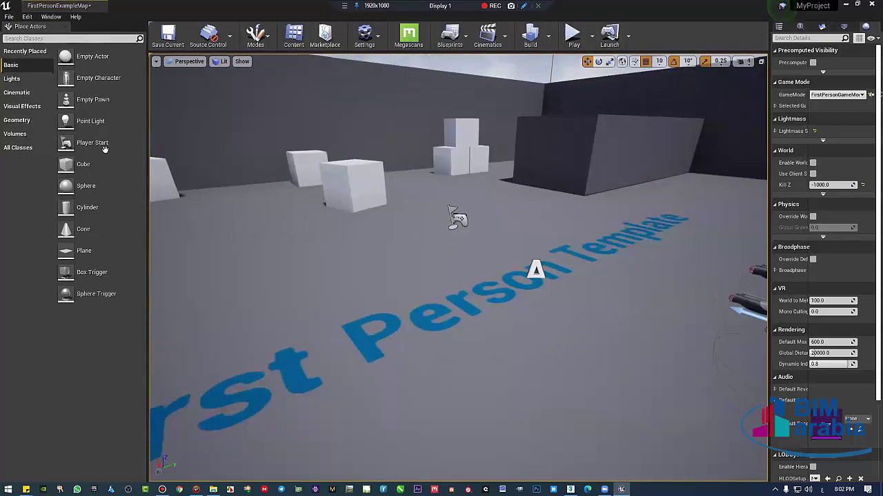
- Frame the full First Person Template text and add a cube near the wall boxes
{"action": "right_click_drag", "start_coordinate": [346, 214], "coordinate": [348, 186]}
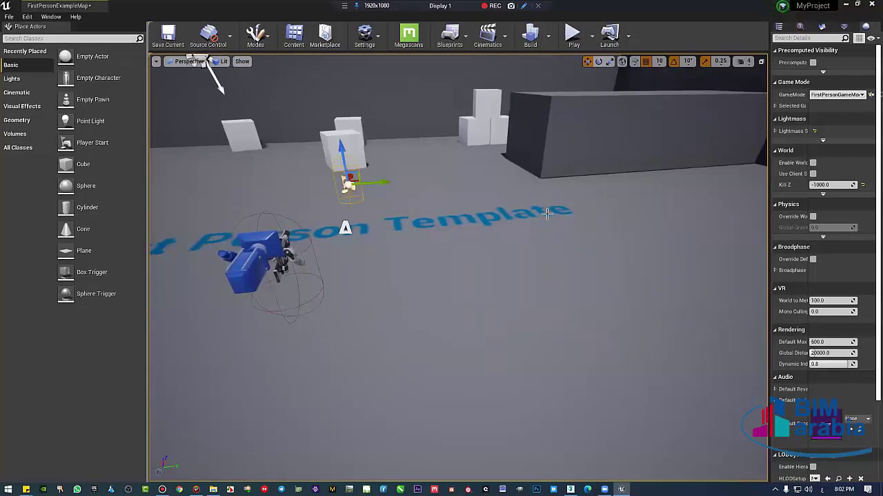
{"action": "right_click_drag", "start_coordinate": [564, 216], "coordinate": [270, 159]}
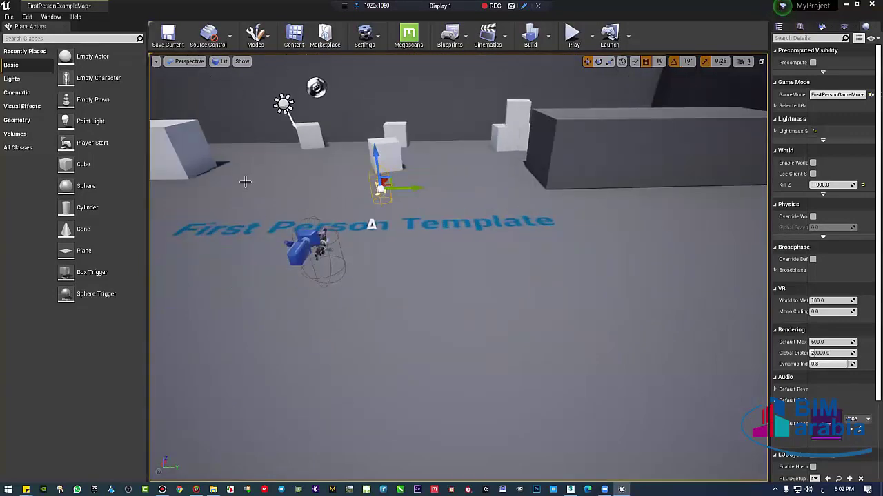
{"action": "mouse_move", "coordinate": [75, 165]}
{"action": "left_mouse_down"}
{"action": "mouse_move", "coordinate": [253, 145]}
{"action": "mouse_move", "coordinate": [60, 123]}
{"action": "left_mouse_up"}
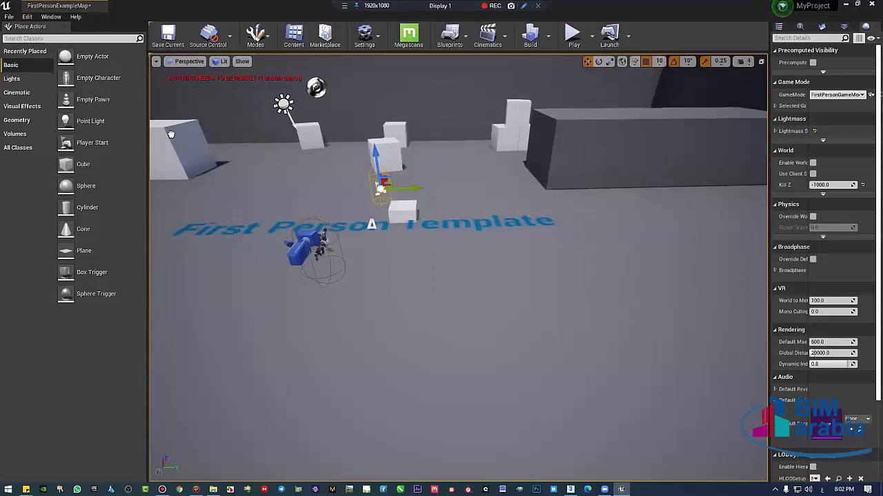
- Place a point light on the floor at the foot of the large front box
{"action": "left_click", "coordinate": [14, 80]}
{"action": "right_click_drag", "start_coordinate": [217, 145], "coordinate": [238, 150]}
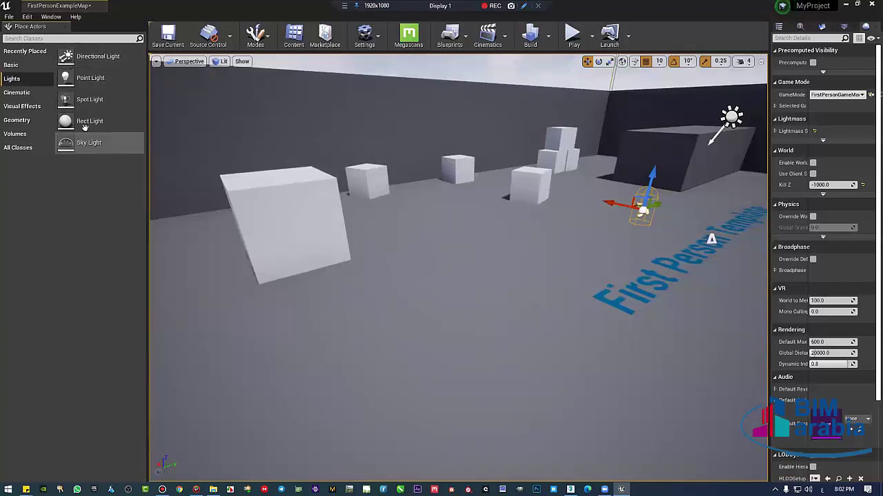
{"action": "mouse_move", "coordinate": [90, 120]}
{"action": "left_mouse_down"}
{"action": "mouse_move", "coordinate": [322, 301]}
{"action": "mouse_move", "coordinate": [84, 135]}
{"action": "left_mouse_up"}
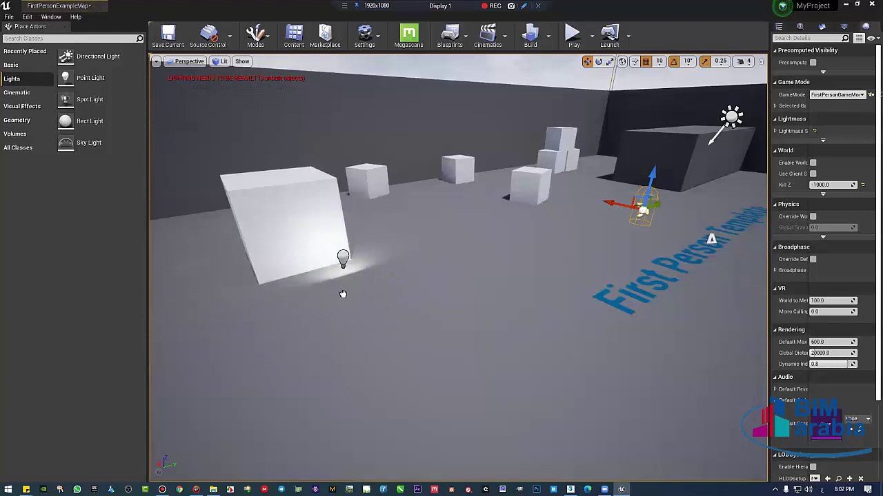
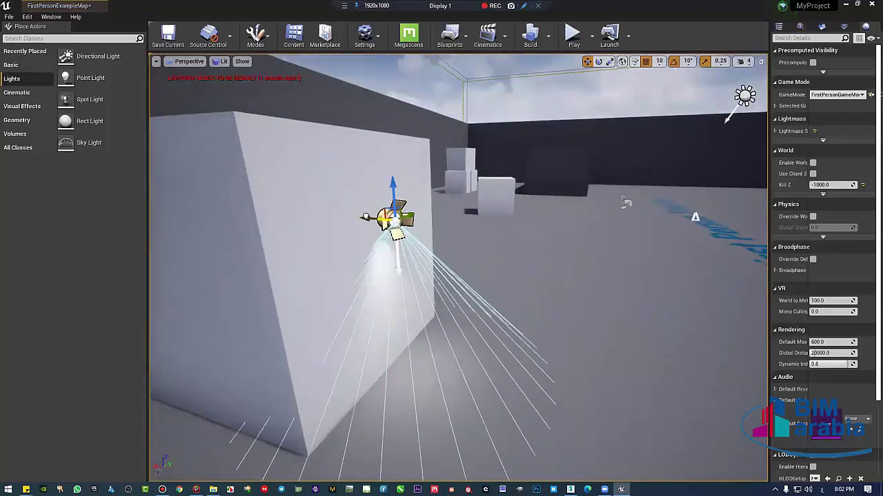
- Fly the view around the large cube to inspect the spot light's cone on its face
{"action": "mouse_move", "coordinate": [418, 245]}
{"action": "right_mouse_down"}
{"action": "mouse_move", "coordinate": [331, 248]}
{"action": "mouse_move", "coordinate": [386, 249]}
{"action": "right_mouse_up"}
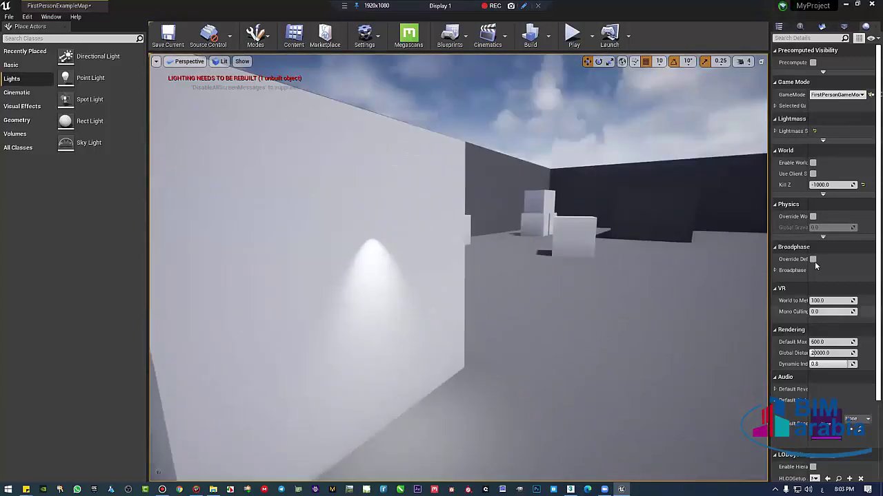
{"action": "right_click_drag", "start_coordinate": [466, 262], "coordinate": [428, 262]}
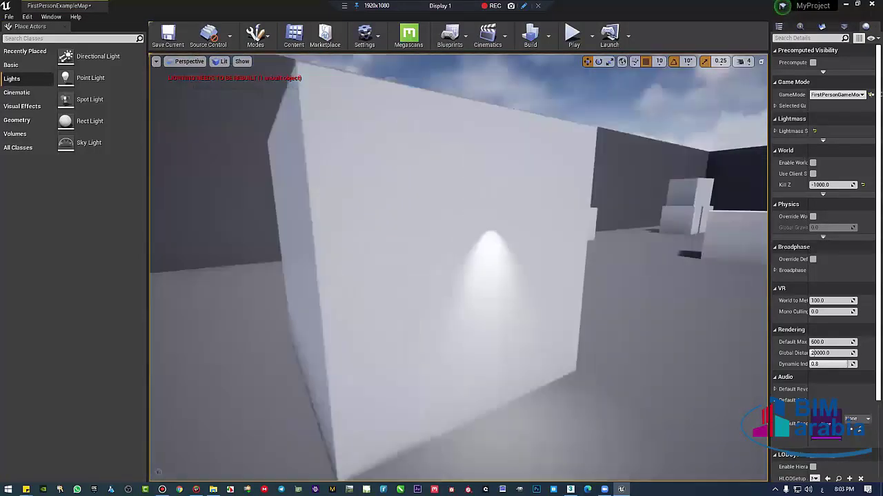
{"action": "right_click_drag", "start_coordinate": [520, 287], "coordinate": [520, 287]}
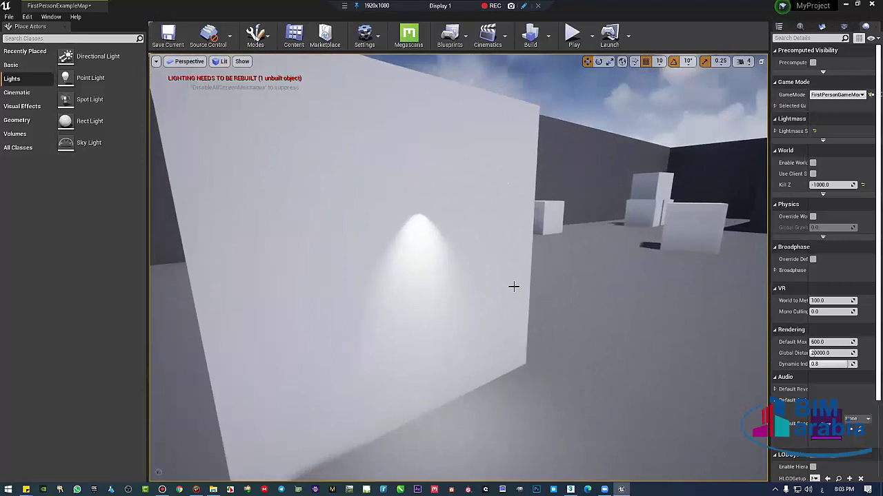
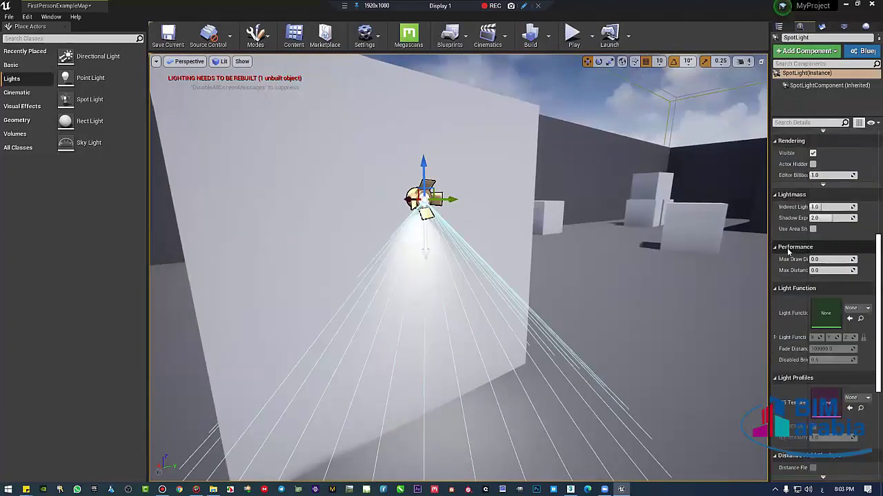
- Navigate the viewport to frame the spot light and its cone shining on the wall
{"action": "scroll", "coordinate": [789, 251], "scroll_direction": "down", "scroll_amount": 1}
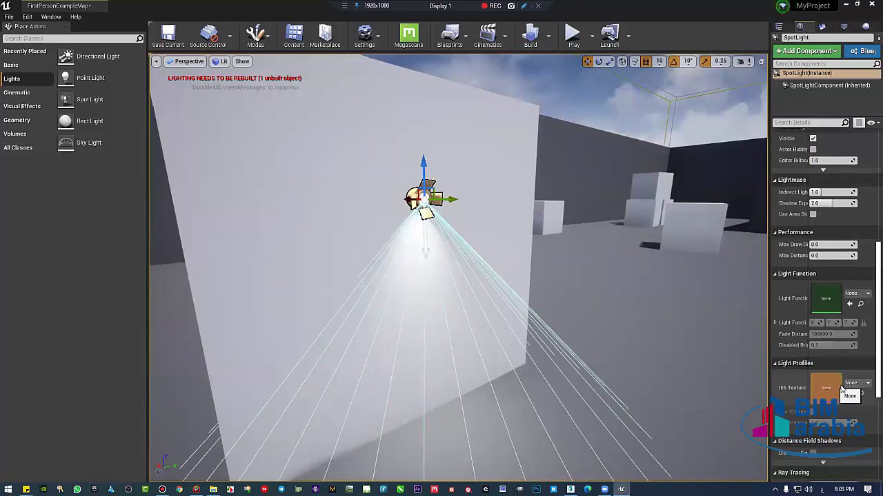
{"action": "right_click_drag", "start_coordinate": [656, 342], "coordinate": [653, 341]}
{"action": "right_click_drag", "start_coordinate": [559, 274], "coordinate": [524, 289]}
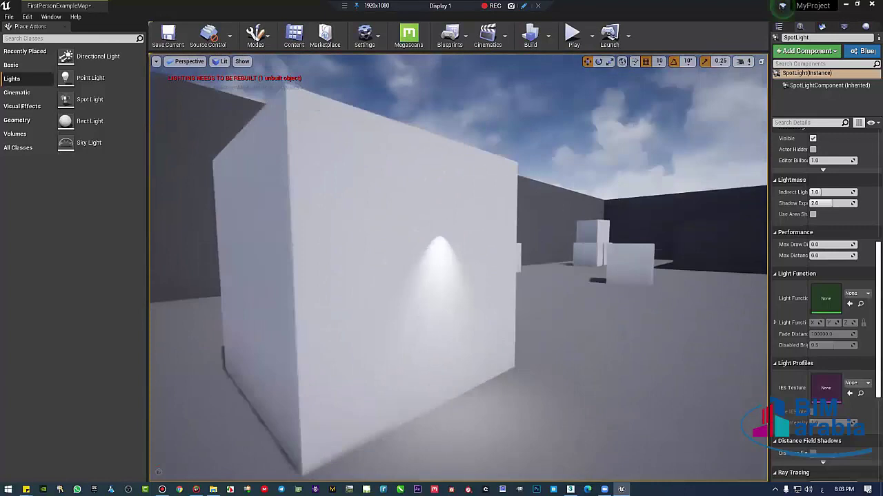
{"action": "mouse_move", "coordinate": [524, 289]}
{"action": "right_mouse_down"}
{"action": "mouse_move", "coordinate": [524, 276]}
{"action": "mouse_move", "coordinate": [455, 239]}
{"action": "mouse_move", "coordinate": [225, 199]}
{"action": "right_mouse_up"}
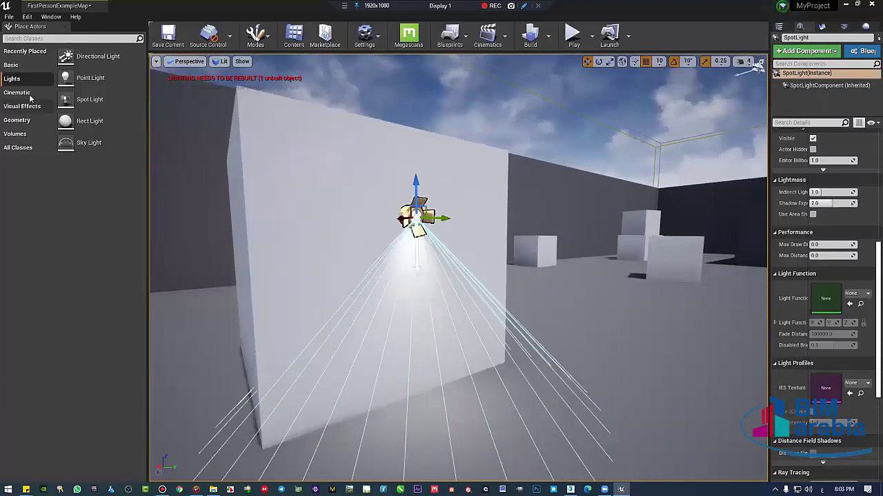
- Browse the Place Actors categories Cinematic, Visual Effects and Geometry, ending on All Classes
{"action": "left_click", "coordinate": [31, 97]}
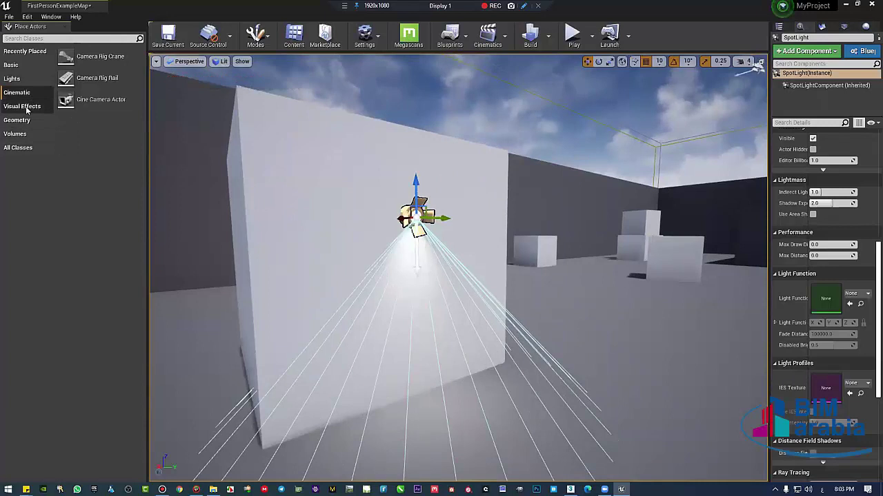
{"action": "left_click", "coordinate": [24, 107]}
{"action": "left_click", "coordinate": [17, 120]}
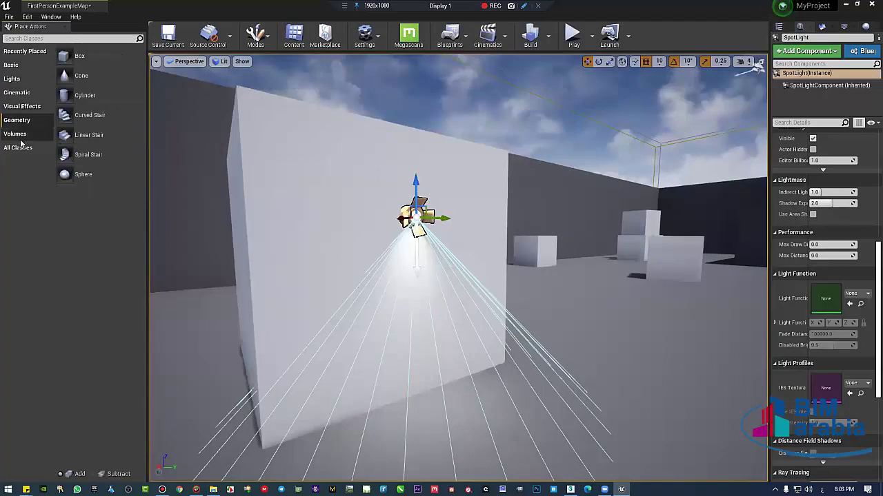
{"action": "left_click", "coordinate": [20, 148]}
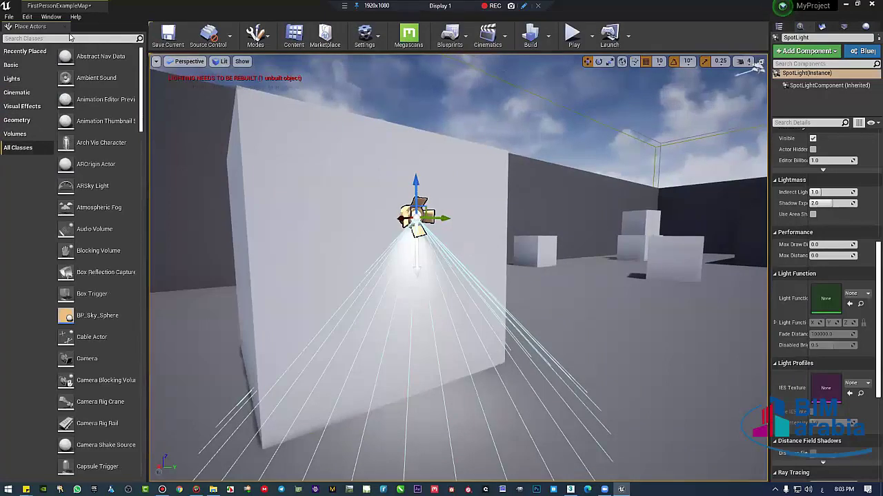
- Dock the Place Actors panel over the right-hand Details area, recentre the wall, and show the Content Browser
{"action": "left_click_drag", "start_coordinate": [30, 26], "coordinate": [104, 67]}
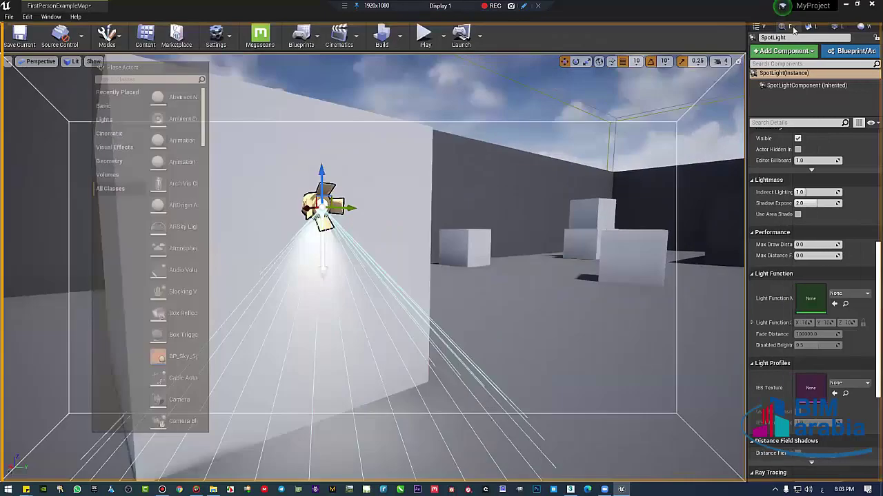
{"action": "left_click_drag", "start_coordinate": [793, 29], "coordinate": [800, 33]}
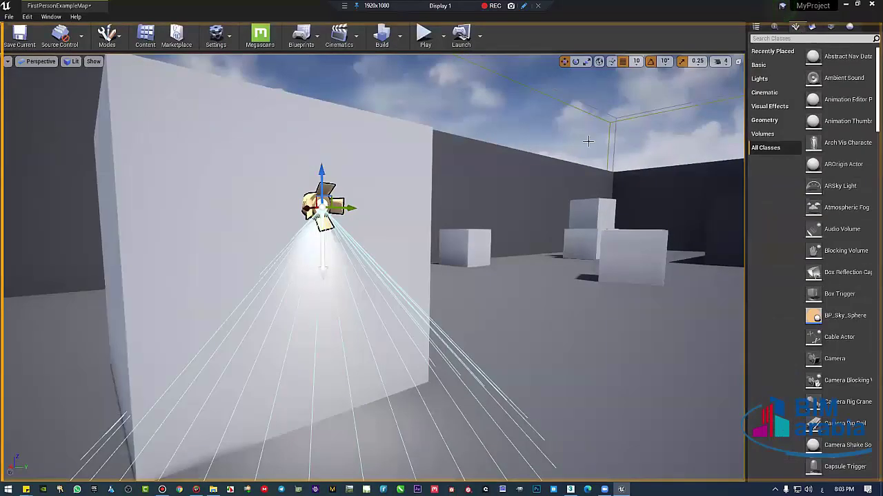
{"action": "left_click_drag", "start_coordinate": [588, 141], "coordinate": [7, 56]}
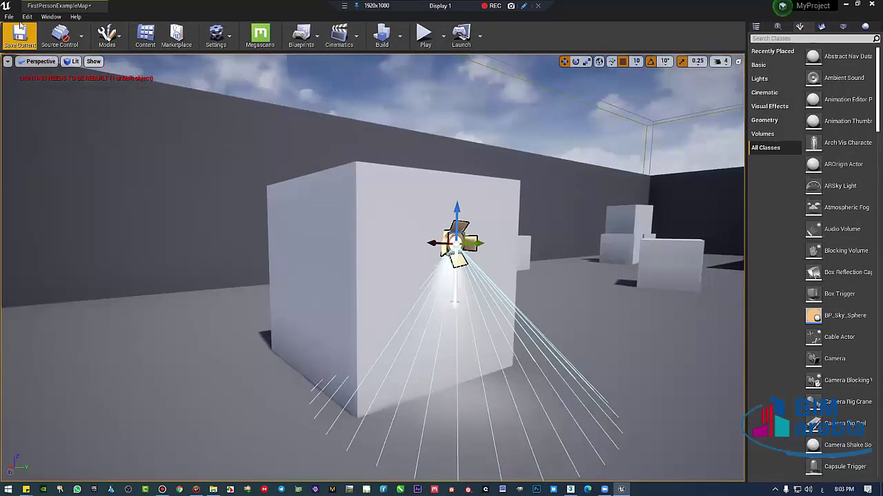
{"action": "left_click", "coordinate": [140, 57]}
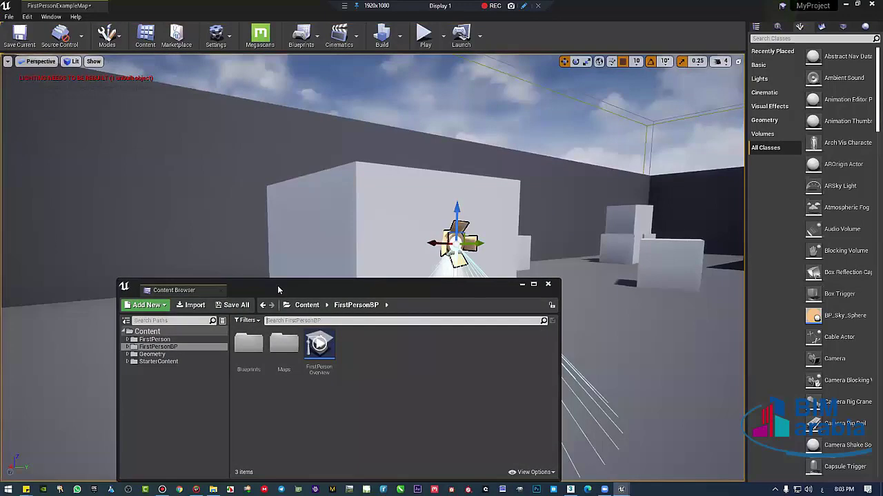
- Move the Content Browser aside and select the white cube, viewing it from above
{"action": "left_click_drag", "start_coordinate": [277, 289], "coordinate": [163, 290]}
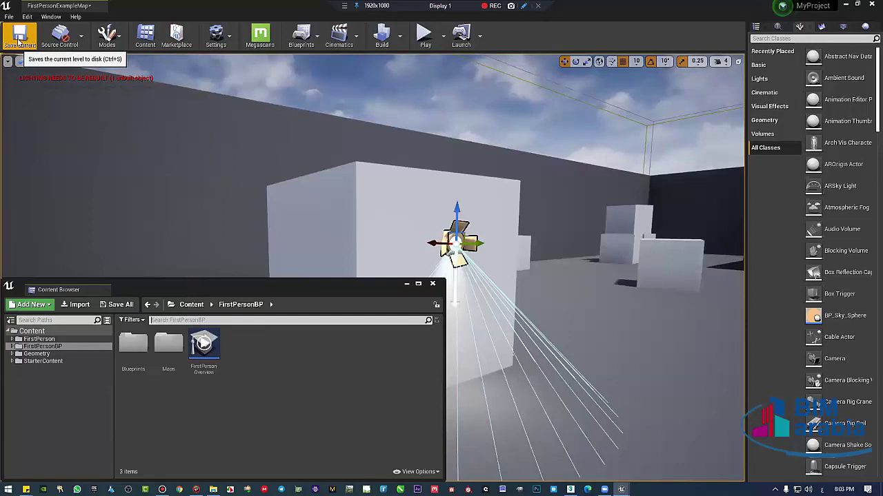
{"action": "right_click_drag", "start_coordinate": [408, 207], "coordinate": [407, 206]}
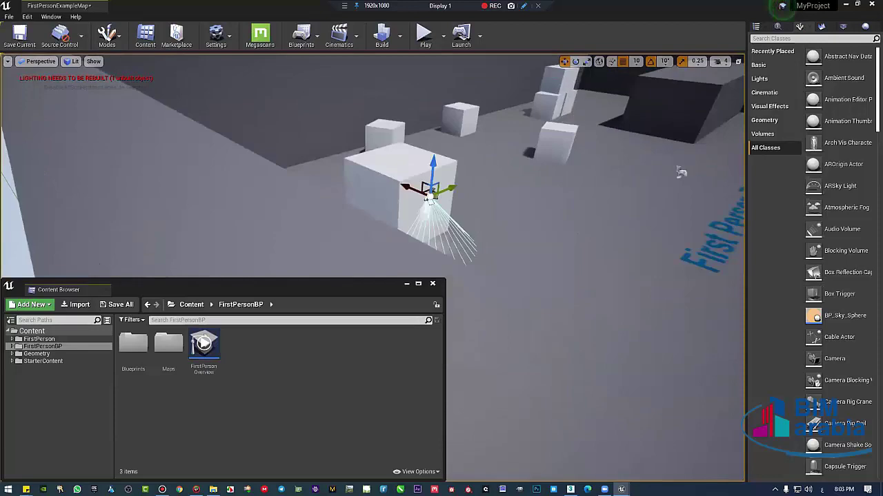
{"action": "left_click", "coordinate": [457, 152]}
{"action": "right_click_drag", "start_coordinate": [462, 122], "coordinate": [461, 122]}
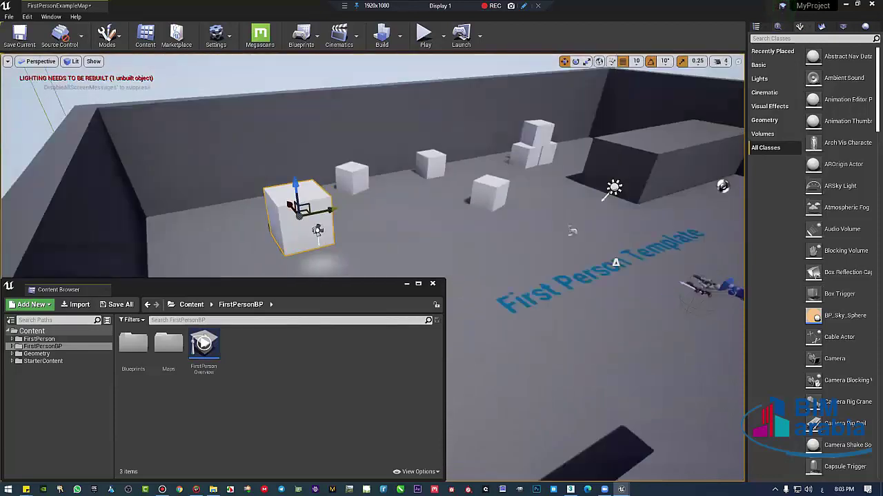
- Fly the camera up and back for an overhead view of the whole walled room
{"action": "right_click_drag", "start_coordinate": [589, 191], "coordinate": [590, 191]}
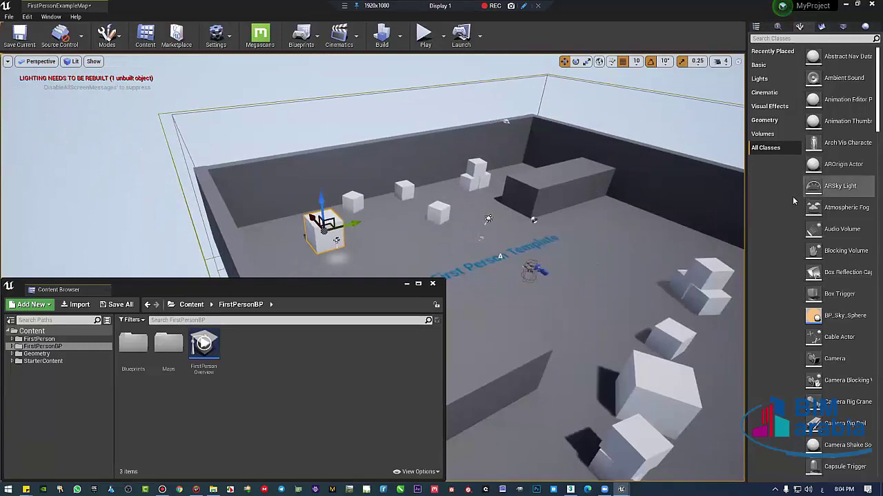
{"action": "right_click_drag", "start_coordinate": [649, 205], "coordinate": [649, 205]}
{"action": "right_click_drag", "start_coordinate": [550, 235], "coordinate": [551, 235]}
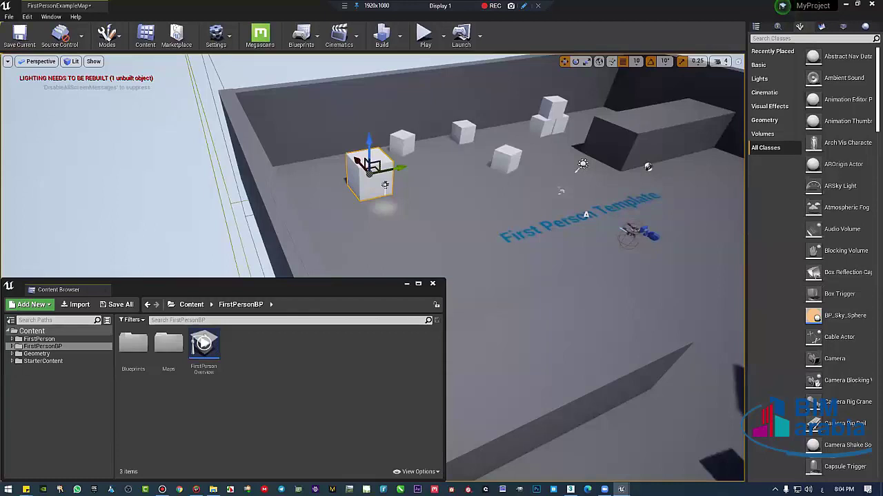
{"action": "right_click_drag", "start_coordinate": [550, 235], "coordinate": [550, 235]}
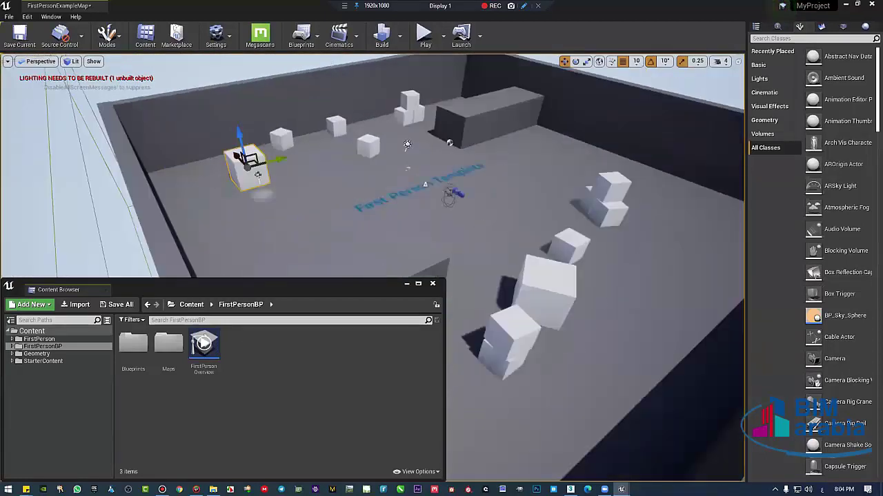
{"action": "right_click_drag", "start_coordinate": [439, 178], "coordinate": [439, 178]}
{"action": "right_click_drag", "start_coordinate": [508, 205], "coordinate": [508, 205]}
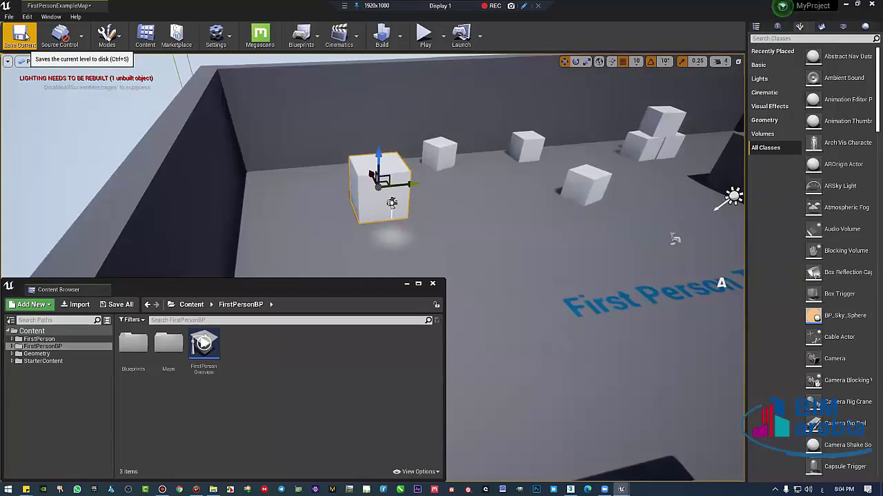
{"action": "right_click_drag", "start_coordinate": [675, 240], "coordinate": [444, 195]}
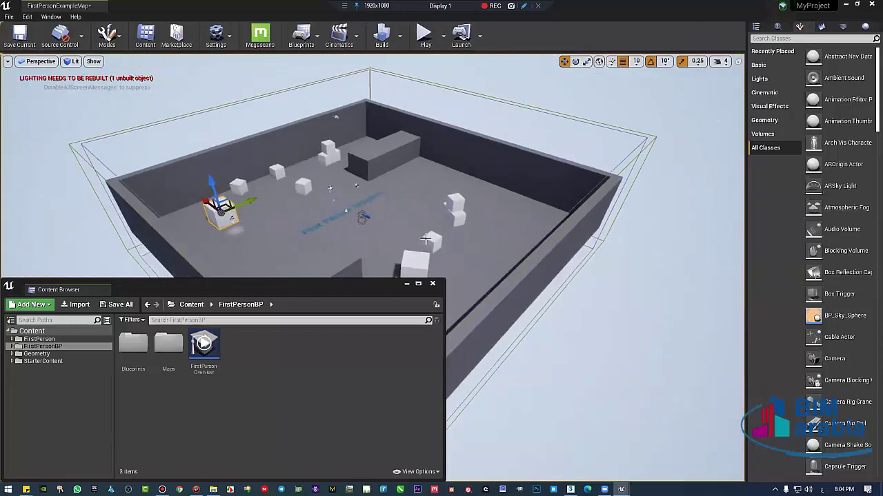
{"action": "right_click_drag", "start_coordinate": [330, 188], "coordinate": [390, 174]}
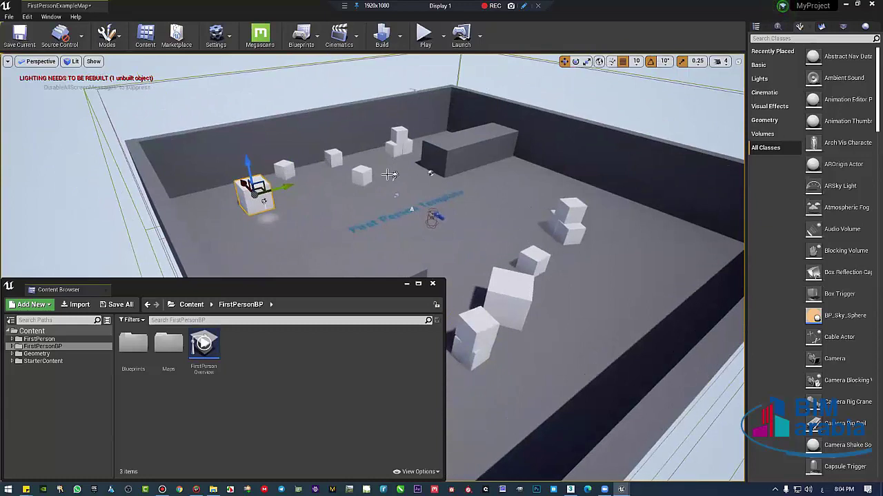
{"action": "right_click_drag", "start_coordinate": [469, 215], "coordinate": [469, 216]}
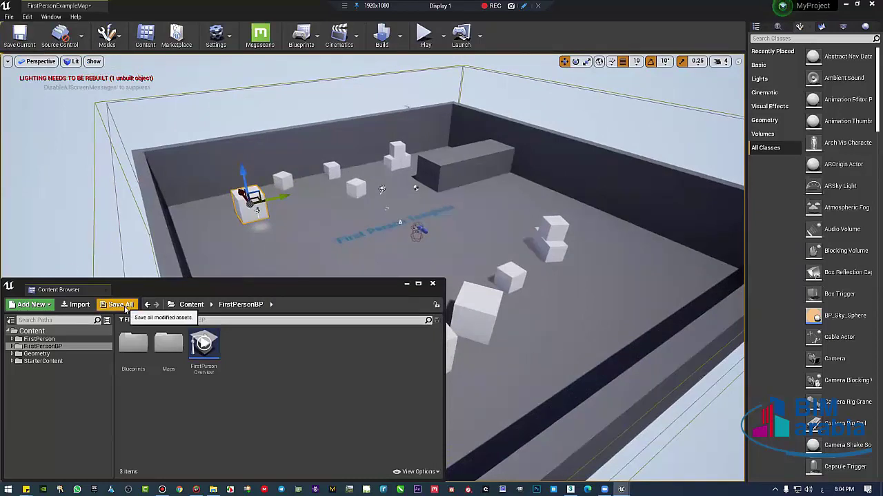
- Save FirstPersonExampleMap and its BuiltData with Save All and Save Selected
{"action": "right_click_drag", "start_coordinate": [270, 239], "coordinate": [270, 239]}
{"action": "right_click_drag", "start_coordinate": [373, 224], "coordinate": [373, 224]}
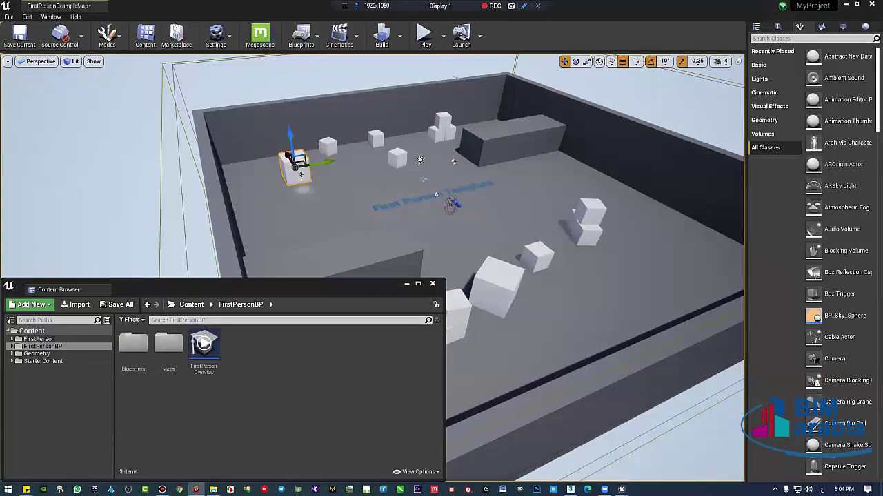
{"action": "left_click", "coordinate": [127, 306]}
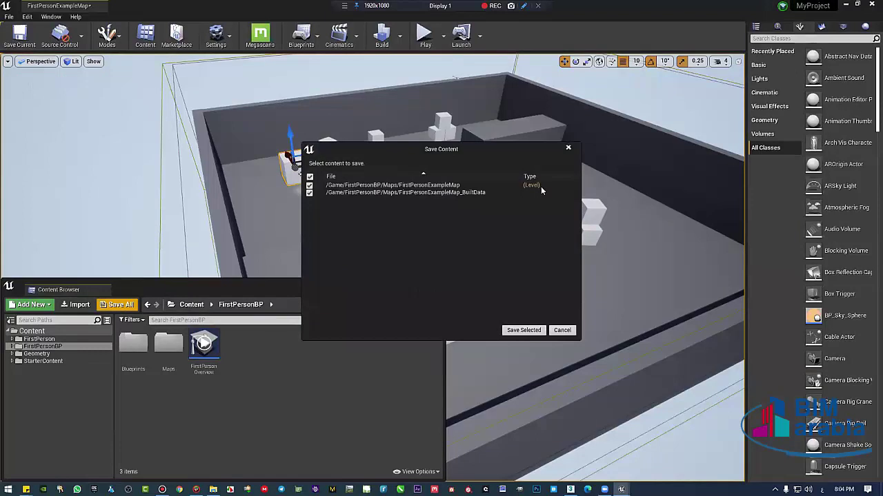
{"action": "left_click", "coordinate": [524, 330]}
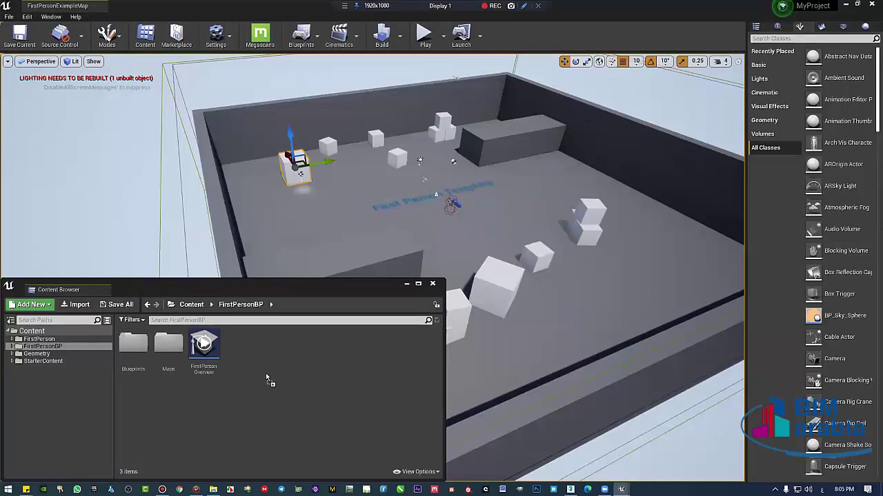
- Import the night-street JPG photo into the FirstPersonBP folder as a texture
{"action": "left_click_drag", "start_coordinate": [266, 374], "coordinate": [272, 377]}
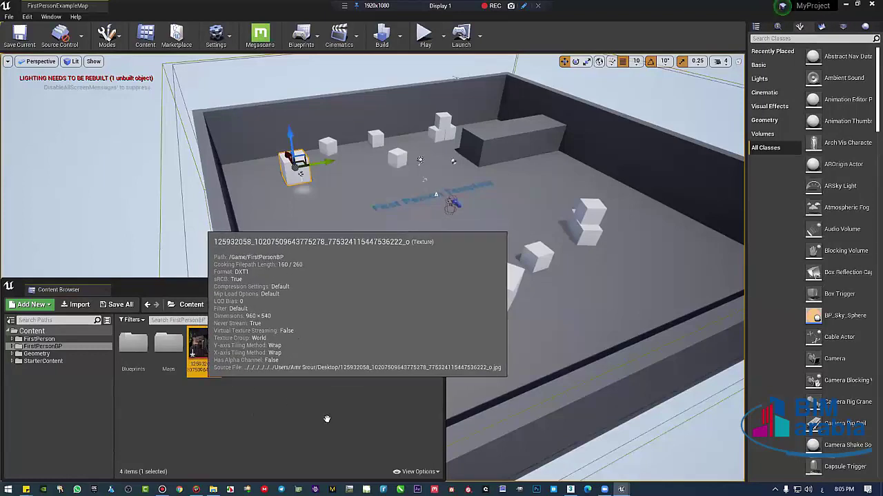
{"action": "scroll", "coordinate": [327, 416], "scroll_direction": "up", "scroll_amount": 2, "text": "ctrl"}
{"action": "scroll", "coordinate": [326, 419], "scroll_direction": "up", "scroll_amount": 1, "text": "ctrl"}
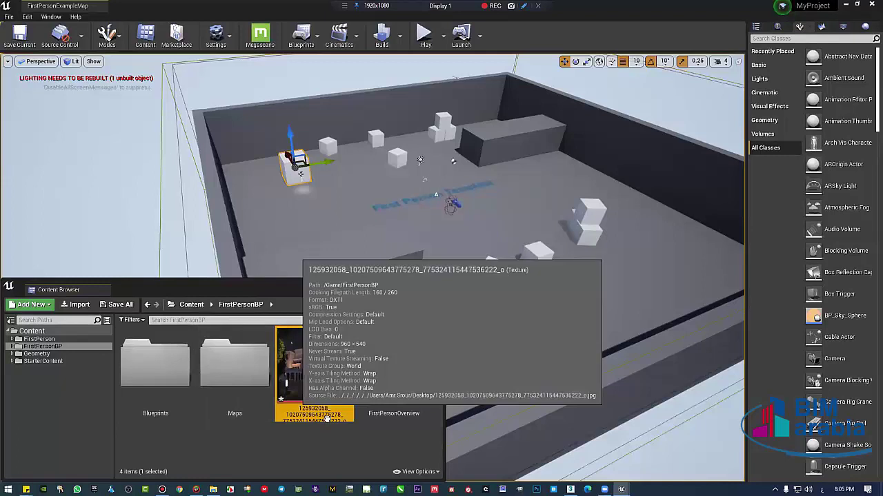
{"action": "scroll", "coordinate": [283, 390], "scroll_direction": "down", "scroll_amount": 1, "text": "ctrl"}
{"action": "scroll", "coordinate": [284, 390], "scroll_direction": "down", "scroll_amount": 1, "text": "ctrl"}
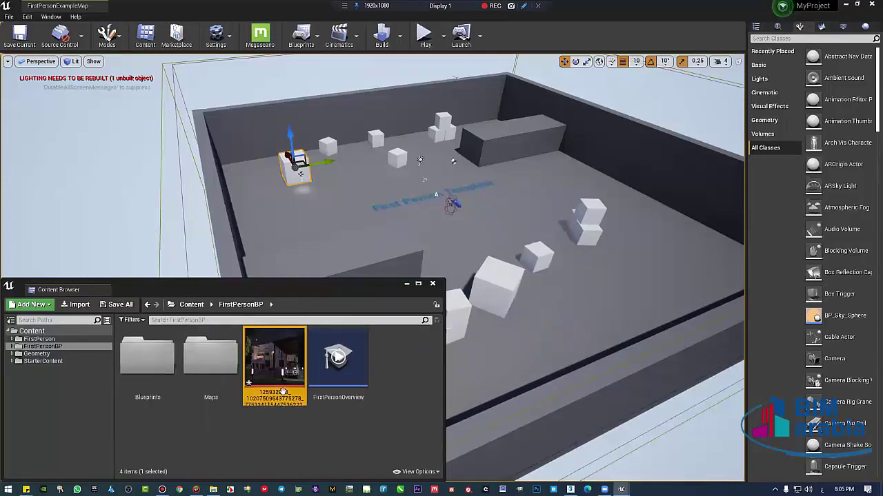
{"action": "scroll", "coordinate": [284, 390], "scroll_direction": "down", "scroll_amount": 1, "text": "ctrl"}
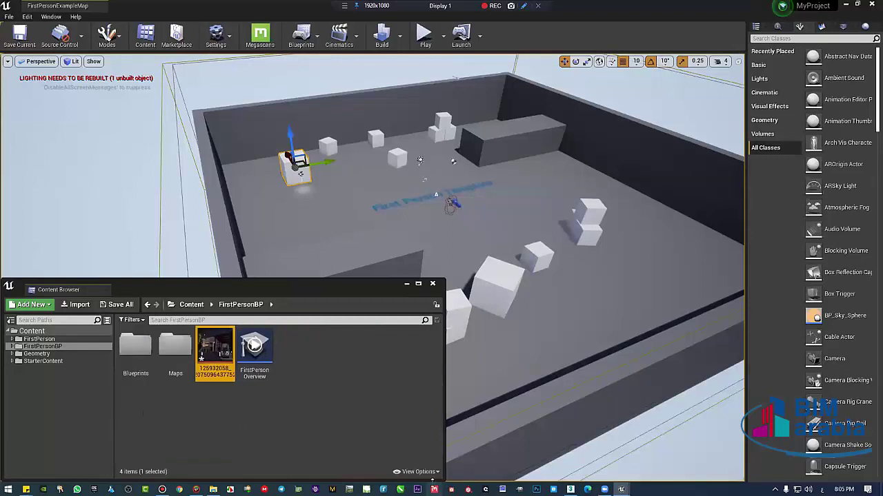
- Resize the asset thumbnails in View Options so all four items show
{"action": "left_click", "coordinate": [413, 472]}
{"action": "mouse_move", "coordinate": [431, 441]}
{"action": "left_mouse_down"}
{"action": "mouse_move", "coordinate": [449, 441]}
{"action": "mouse_move", "coordinate": [439, 441]}
{"action": "left_mouse_up"}
{"action": "left_click", "coordinate": [306, 451]}
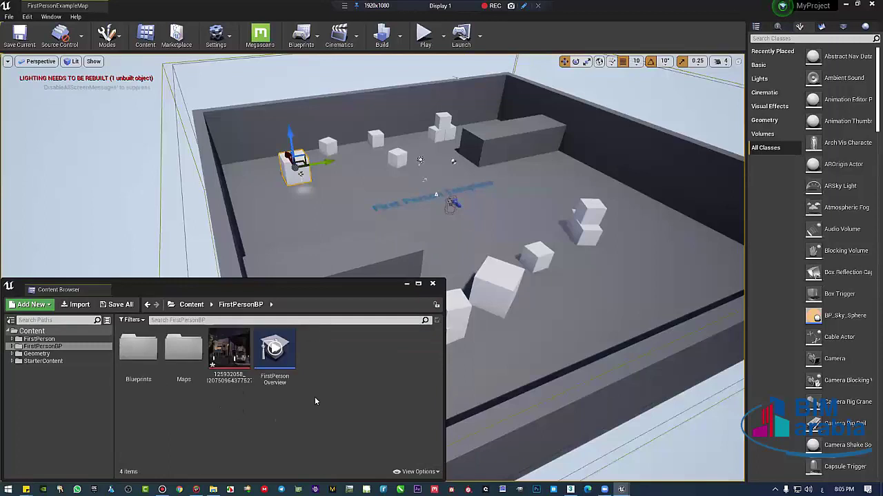
{"action": "scroll", "coordinate": [317, 400], "scroll_direction": "up", "scroll_amount": 1, "text": "ctrl"}
{"action": "scroll", "coordinate": [317, 414], "scroll_direction": "up", "scroll_amount": 1, "text": "ctrl"}
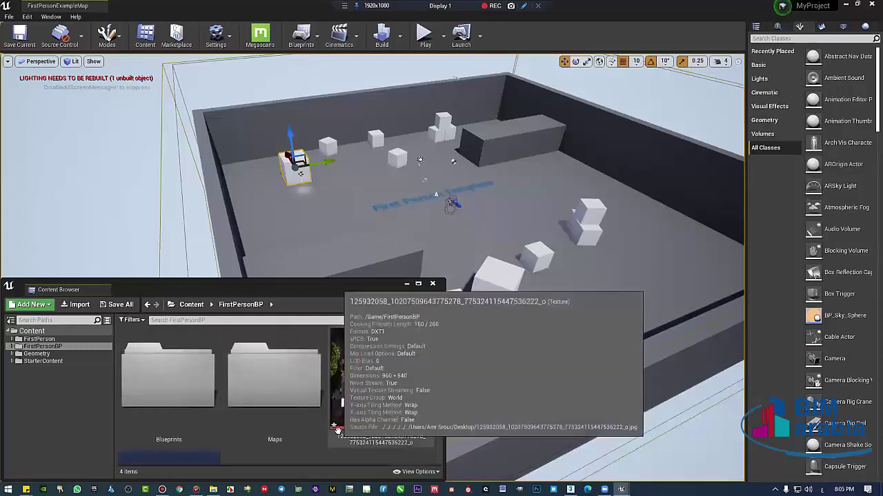
{"action": "scroll", "coordinate": [334, 431], "scroll_direction": "down", "scroll_amount": 1, "text": "ctrl"}
{"action": "scroll", "coordinate": [325, 425], "scroll_direction": "up", "scroll_amount": 1, "text": "ctrl"}
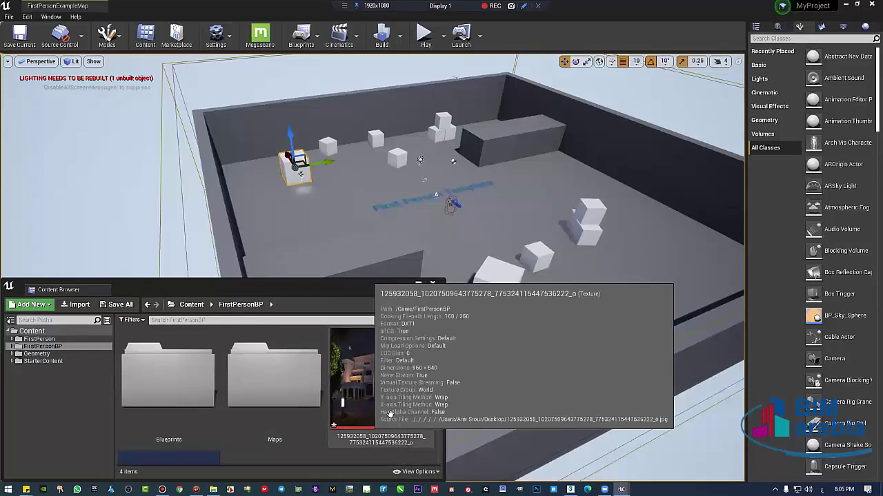
- Select the imported photo texture and start Save All for it
{"action": "left_click", "coordinate": [383, 387]}
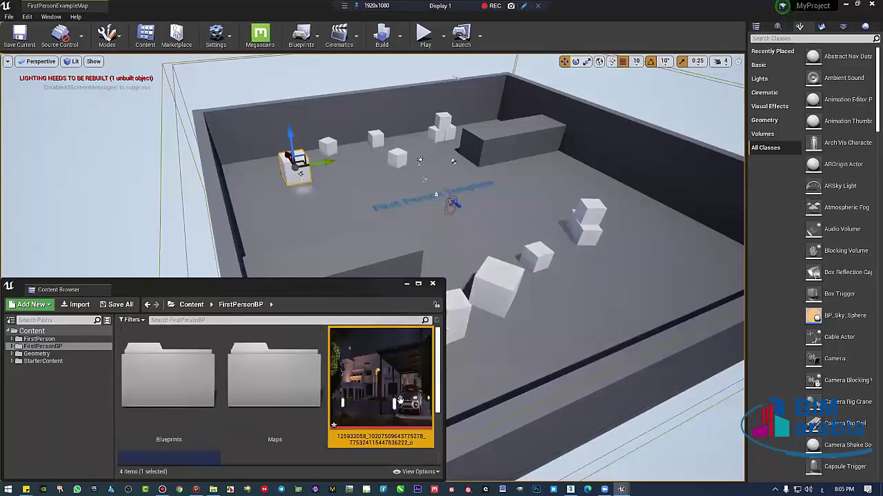
{"action": "scroll", "coordinate": [341, 404], "scroll_direction": "down", "scroll_amount": 1, "text": "ctrl"}
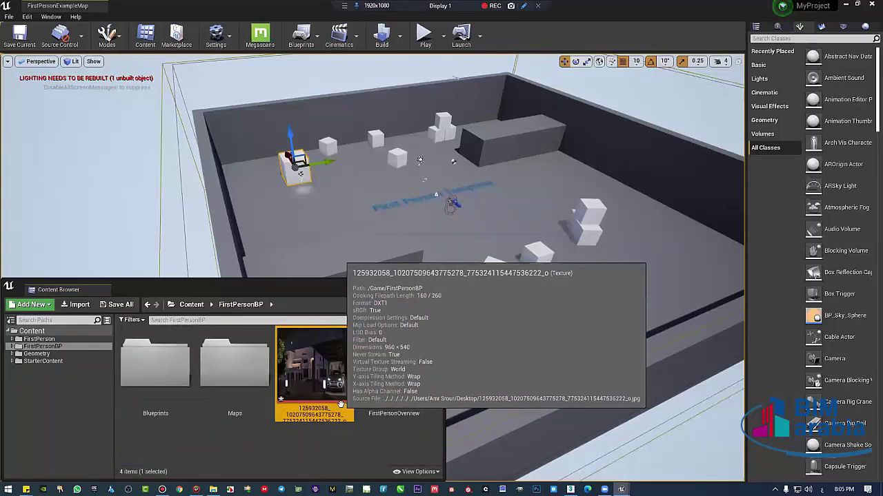
{"action": "left_click", "coordinate": [117, 305]}
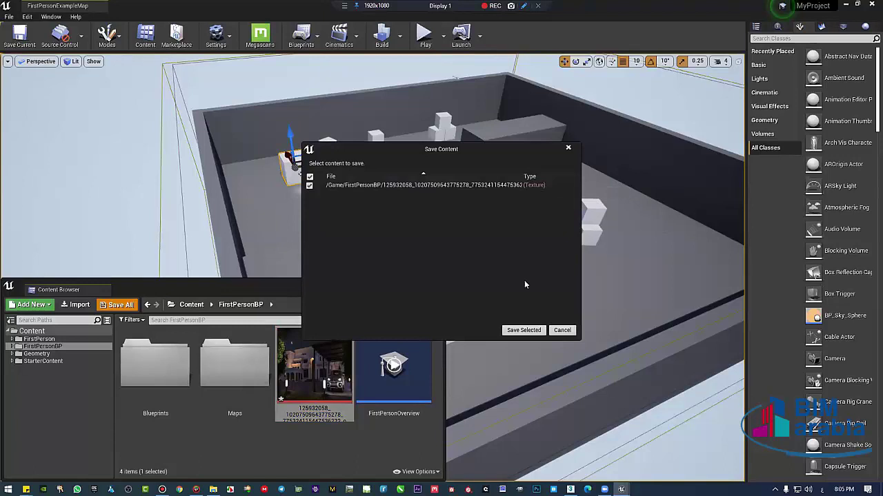
- Save the texture and current level, then drag the cube to the floor's right side
{"action": "left_click", "coordinate": [523, 330]}
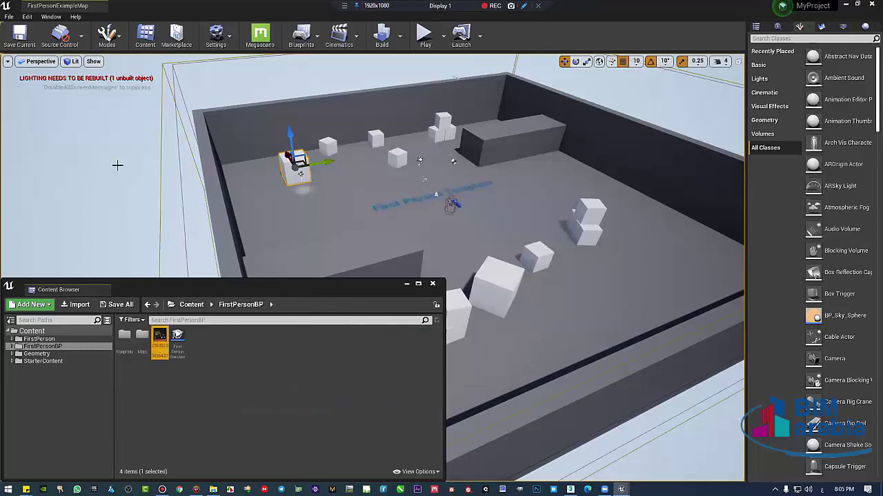
{"action": "left_click", "coordinate": [20, 35]}
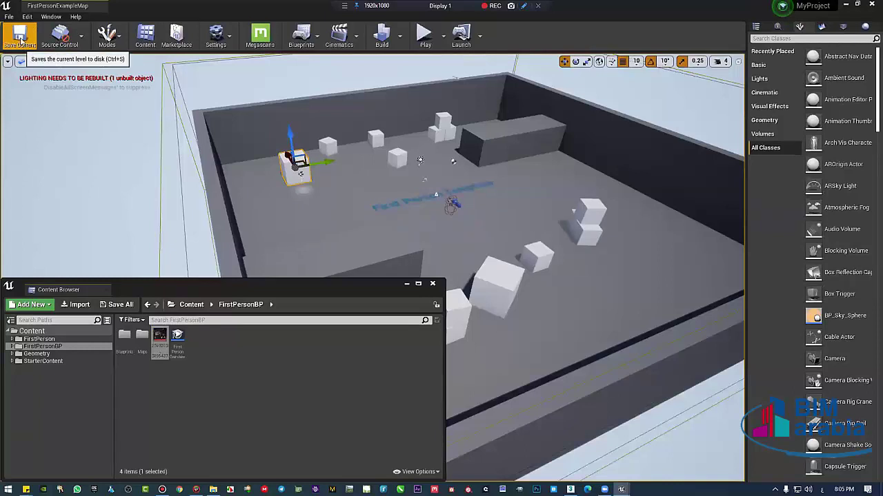
{"action": "right_click_drag", "start_coordinate": [372, 204], "coordinate": [331, 220]}
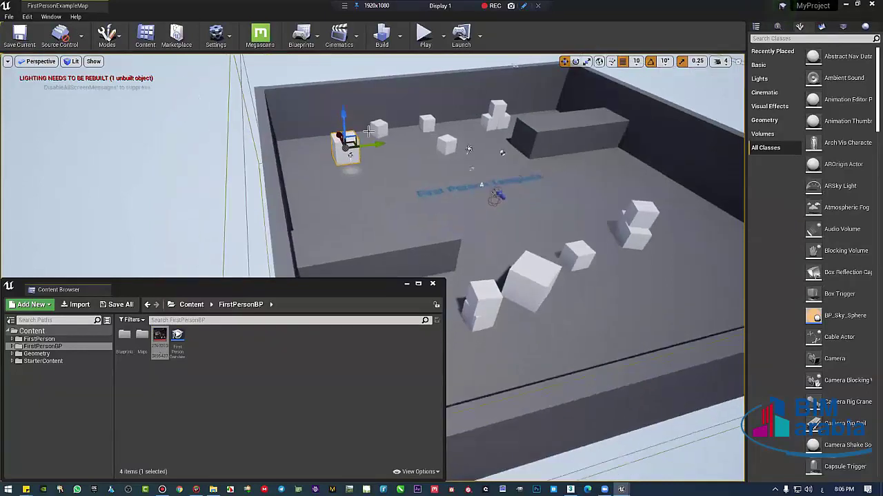
{"action": "left_click_drag", "start_coordinate": [343, 138], "coordinate": [687, 253]}
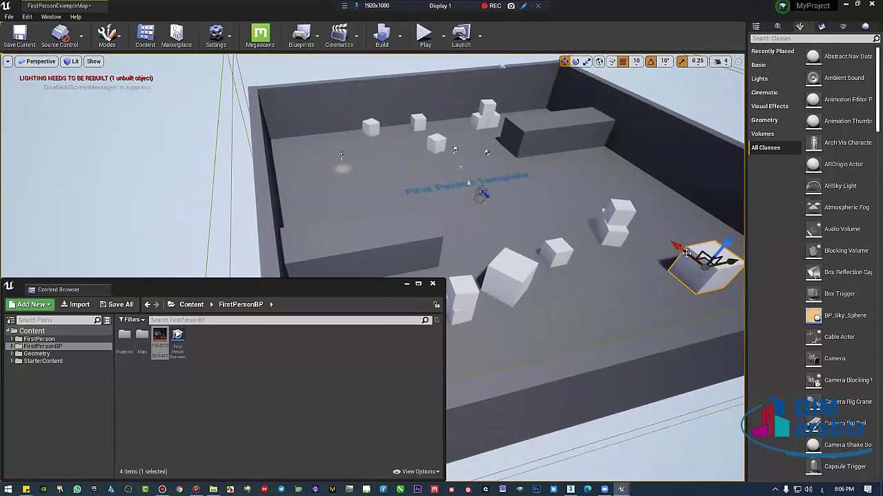
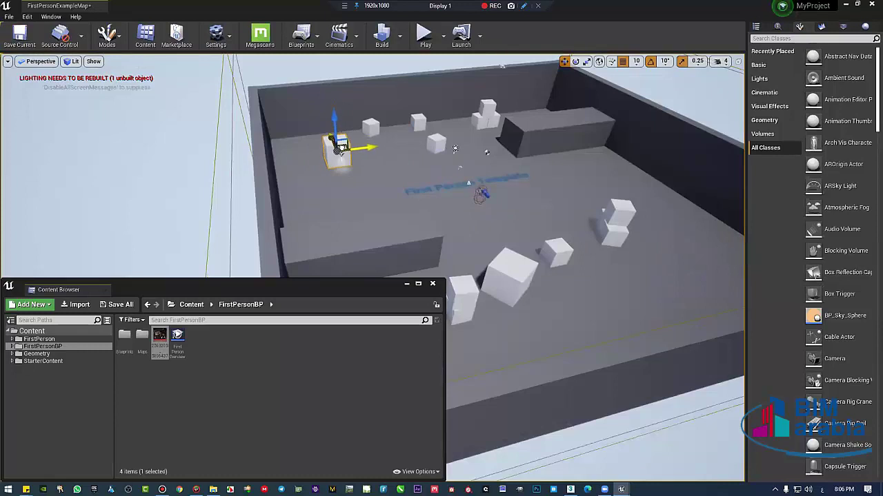
- Nudge the cube near the back wall slightly and reframe the view over the walled level
{"action": "left_click_drag", "start_coordinate": [339, 146], "coordinate": [341, 149]}
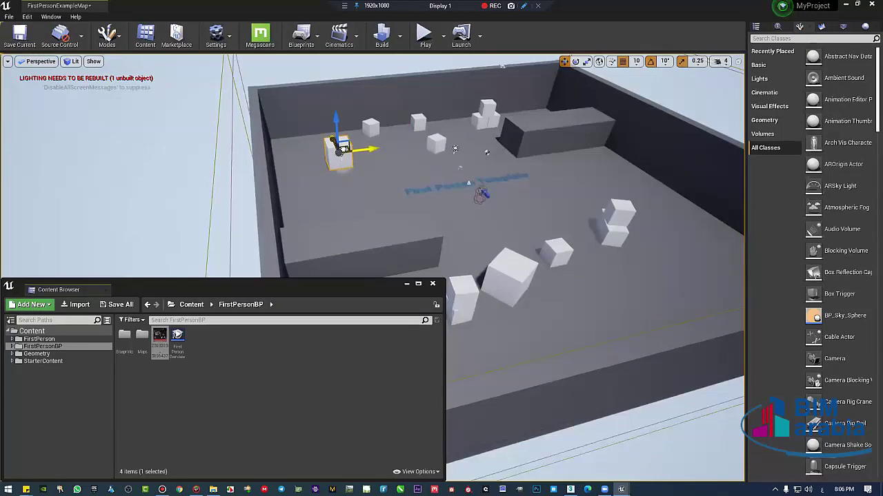
{"action": "left_click_drag", "start_coordinate": [411, 193], "coordinate": [387, 138]}
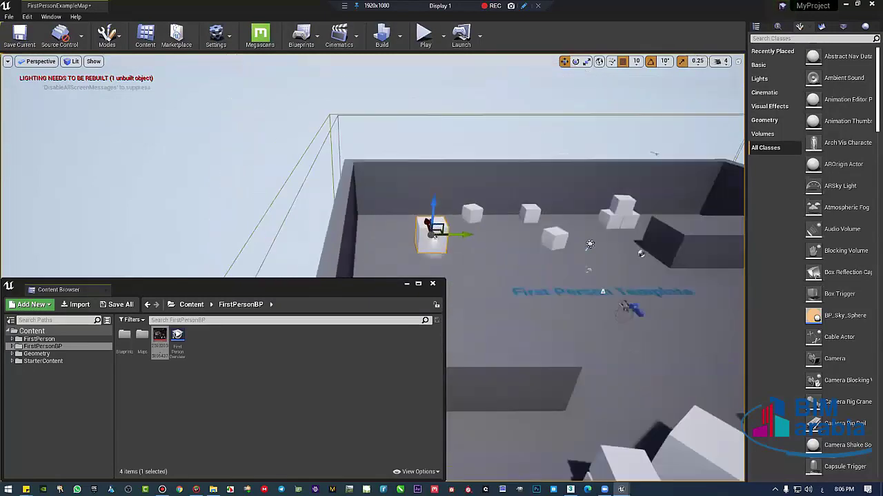
{"action": "mouse_move", "coordinate": [390, 177]}
{"action": "left_mouse_down"}
{"action": "mouse_move", "coordinate": [400, 252]}
{"action": "mouse_move", "coordinate": [421, 290]}
{"action": "left_mouse_up"}
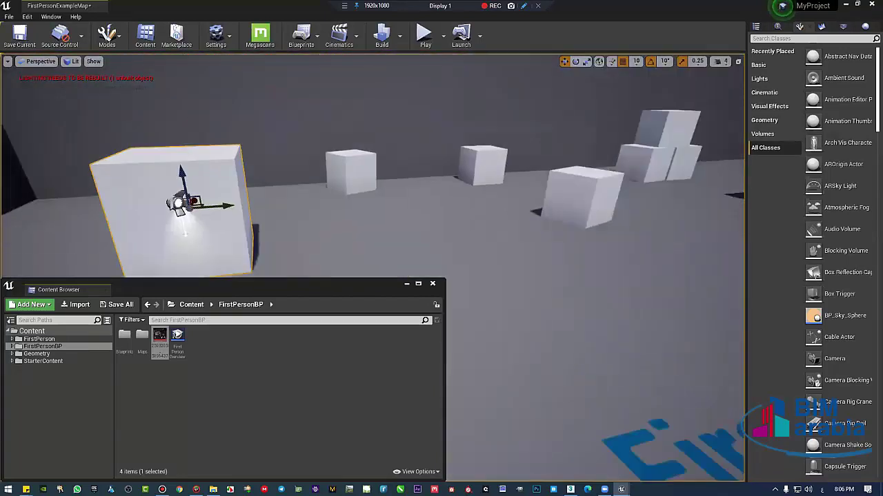
{"action": "left_click_drag", "start_coordinate": [420, 207], "coordinate": [441, 249]}
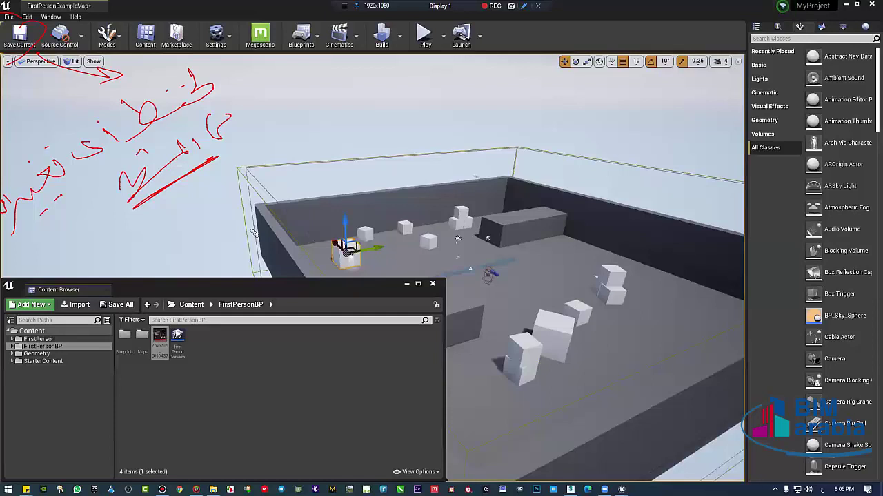
- Delete the selected level objects, then look over the Source Control actions menu and close it
{"action": "mouse_move", "coordinate": [127, 288]}
{"action": "left_mouse_down"}
{"action": "mouse_move", "coordinate": [304, 348]}
{"action": "mouse_move", "coordinate": [276, 386]}
{"action": "mouse_move", "coordinate": [251, 381]}
{"action": "mouse_move", "coordinate": [166, 444]}
{"action": "left_mouse_up"}
{"action": "mouse_move", "coordinate": [177, 403]}
{"action": "left_mouse_down"}
{"action": "mouse_move", "coordinate": [172, 452]}
{"action": "mouse_move", "coordinate": [131, 437]}
{"action": "mouse_move", "coordinate": [126, 469]}
{"action": "mouse_move", "coordinate": [131, 431]}
{"action": "left_mouse_up"}
{"action": "mouse_move", "coordinate": [343, 375]}
{"action": "left_mouse_down"}
{"action": "mouse_move", "coordinate": [334, 395]}
{"action": "mouse_move", "coordinate": [255, 449]}
{"action": "mouse_move", "coordinate": [306, 409]}
{"action": "mouse_move", "coordinate": [287, 404]}
{"action": "mouse_move", "coordinate": [311, 435]}
{"action": "mouse_move", "coordinate": [358, 412]}
{"action": "mouse_move", "coordinate": [376, 381]}
{"action": "mouse_move", "coordinate": [419, 378]}
{"action": "mouse_move", "coordinate": [388, 416]}
{"action": "left_mouse_up"}
{"action": "left_click_drag", "start_coordinate": [319, 472], "coordinate": [435, 384]}
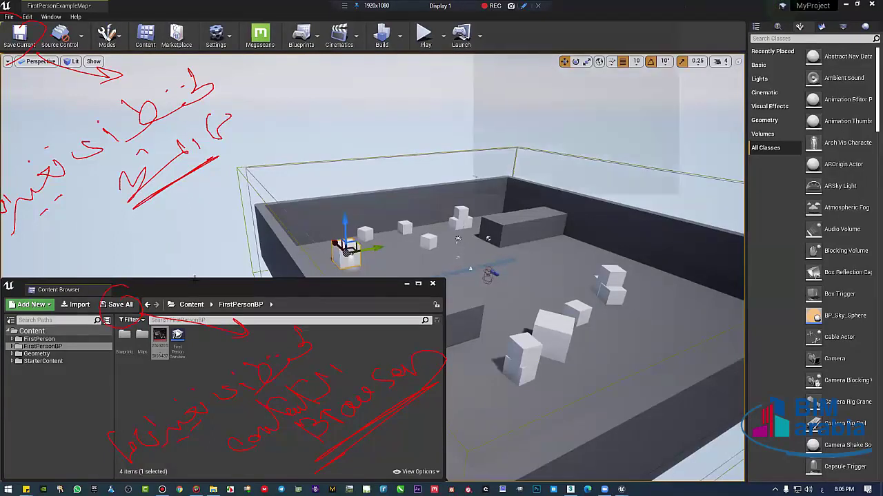
{"action": "key", "text": "Delete"}
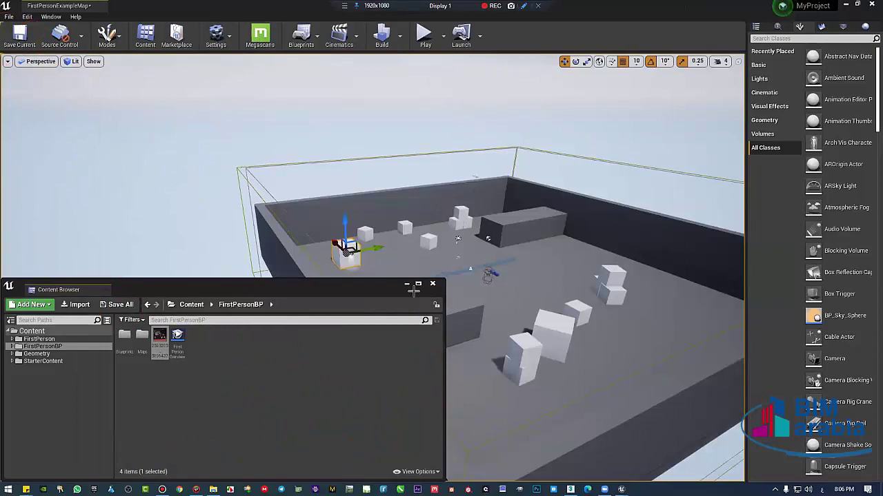
{"action": "left_click", "coordinate": [73, 33]}
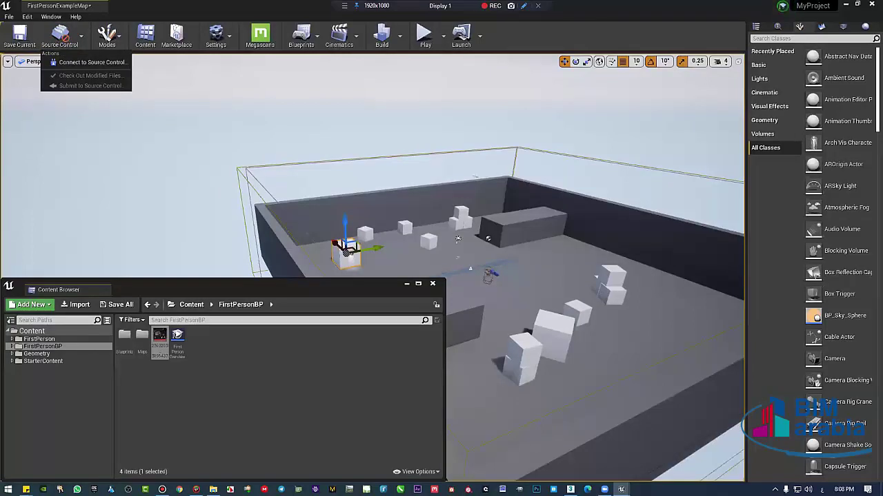
{"action": "key", "text": "Escape"}
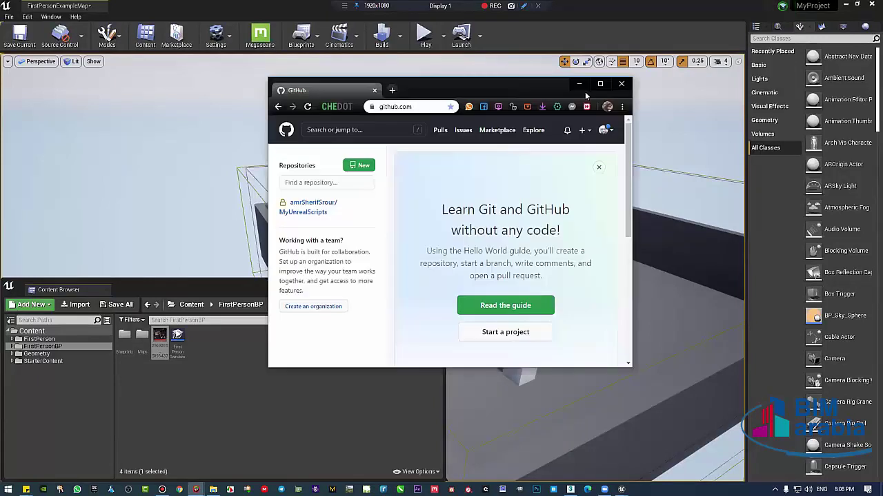
- Maximize the browser and open the MyUnrealScripts repository from the dashboard's Repositories list
{"action": "left_click", "coordinate": [601, 85]}
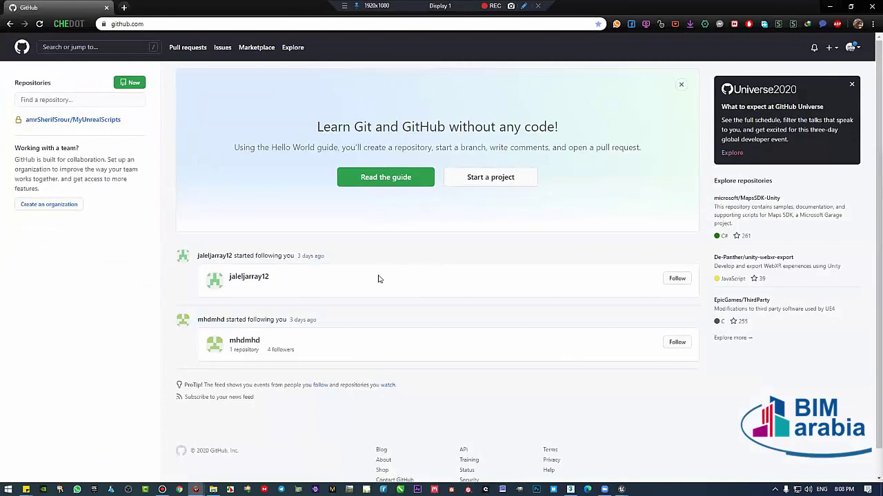
{"action": "scroll", "coordinate": [382, 280], "scroll_direction": "down", "scroll_amount": 1}
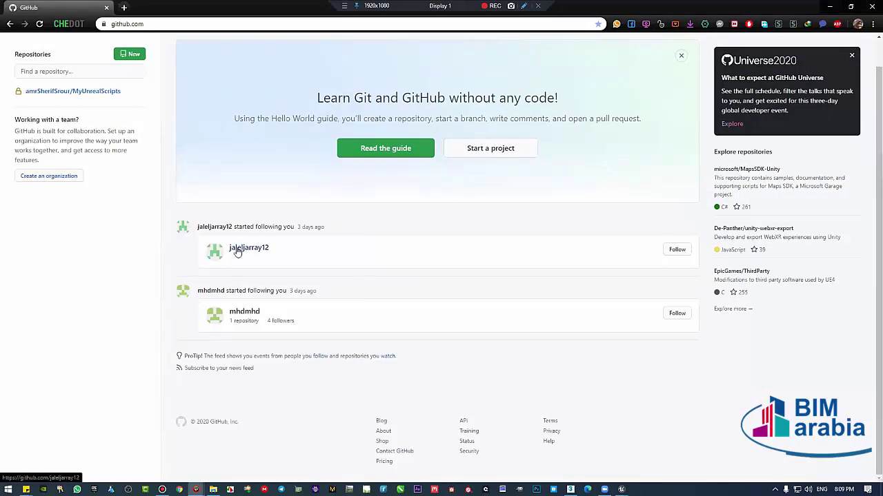
{"action": "mouse_move", "coordinate": [93, 97]}
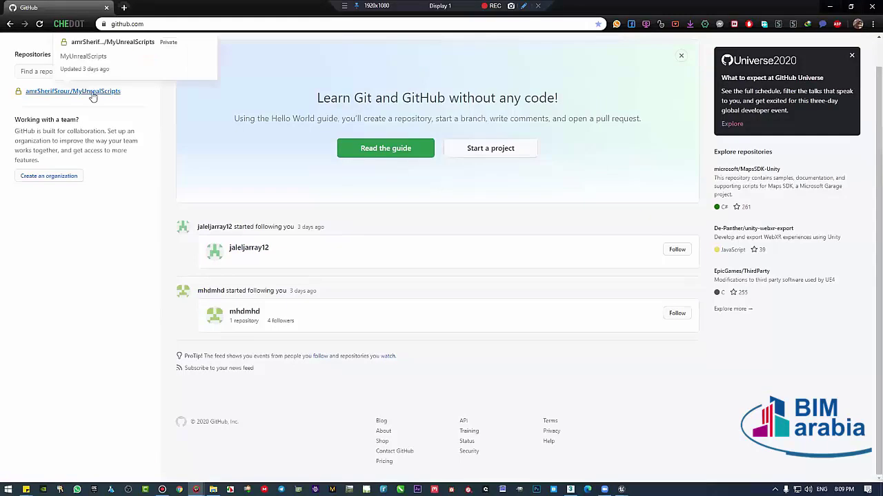
{"action": "left_click", "coordinate": [45, 94]}
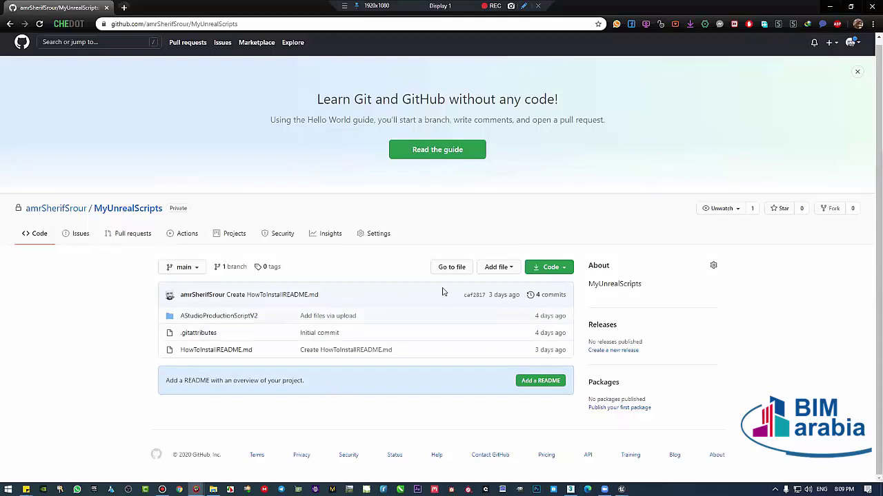
- Show the MyUnrealScripts clone options from the green Code button, then dismiss them
{"action": "left_click", "coordinate": [548, 267]}
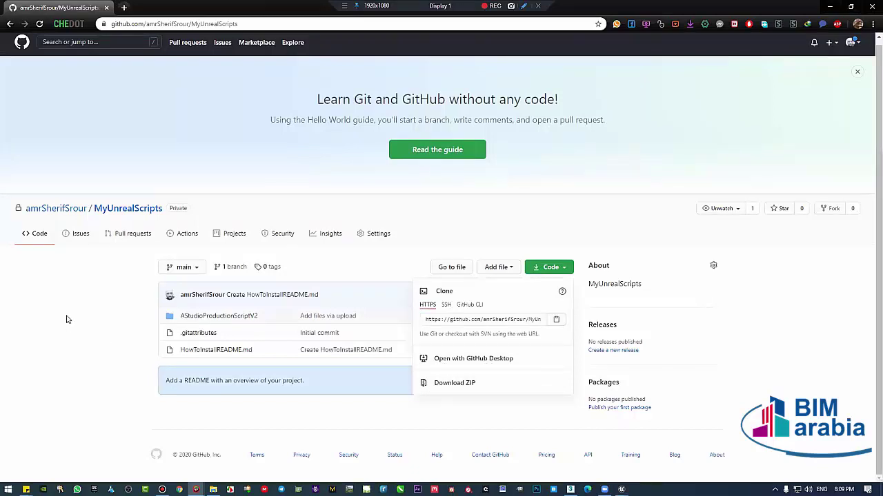
{"action": "double_click", "coordinate": [39, 302]}
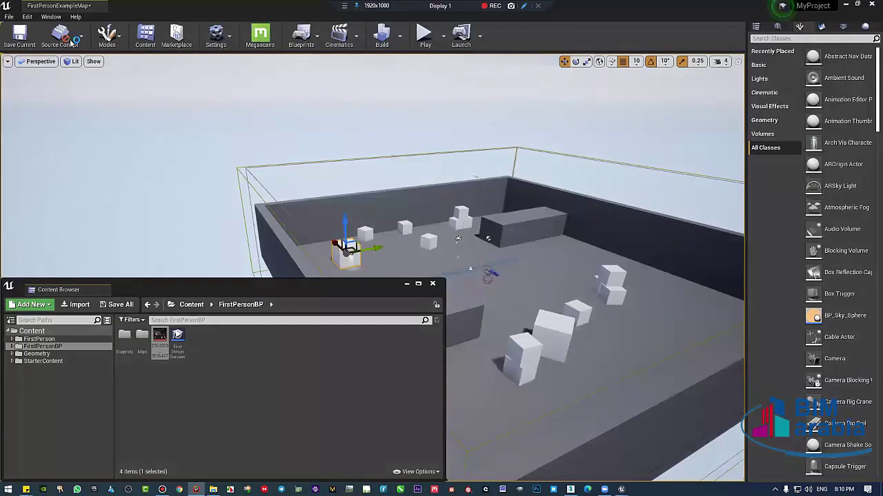
- Pull the camera back to frame the whole walled arena and bring up the Modes list
{"action": "left_click", "coordinate": [60, 36]}
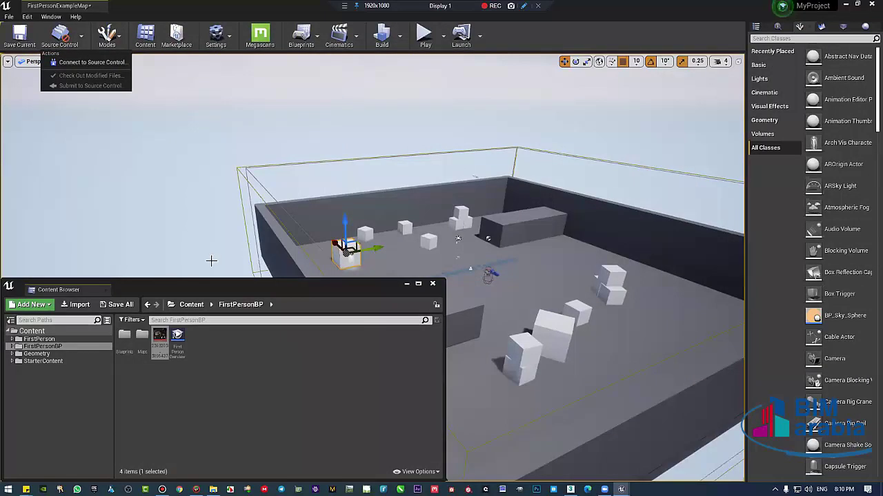
{"action": "left_click", "coordinate": [120, 45]}
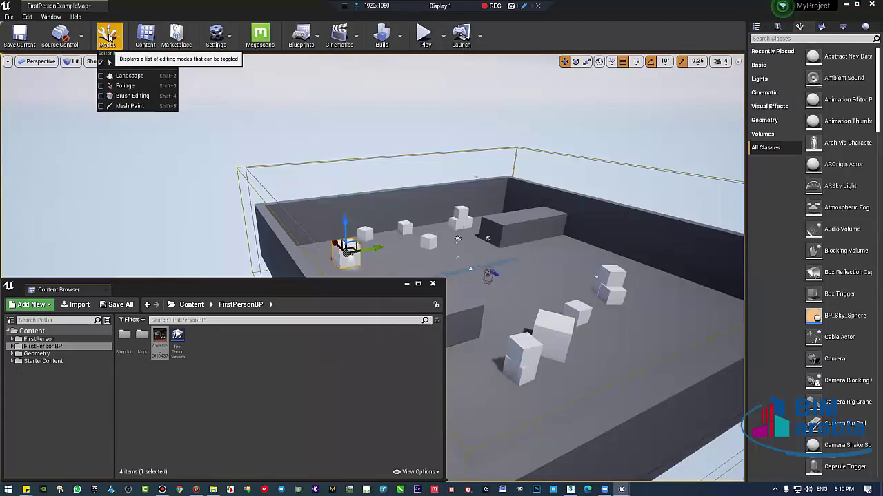
{"action": "left_click", "coordinate": [434, 285]}
{"action": "left_click_drag", "start_coordinate": [434, 289], "coordinate": [441, 276]}
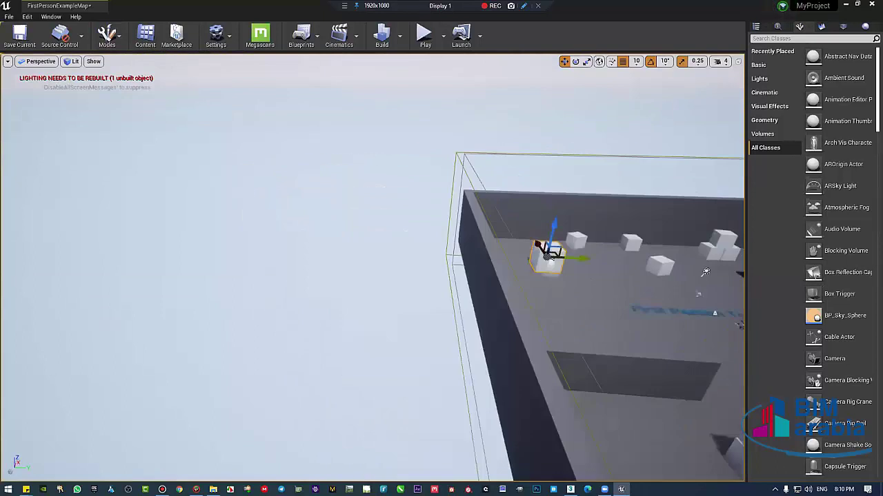
{"action": "left_click_drag", "start_coordinate": [510, 276], "coordinate": [510, 242]}
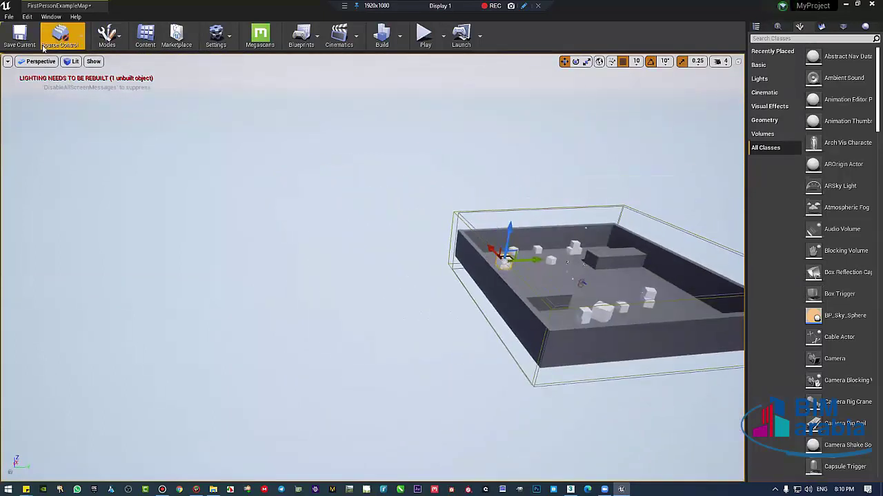
{"action": "left_click", "coordinate": [114, 39]}
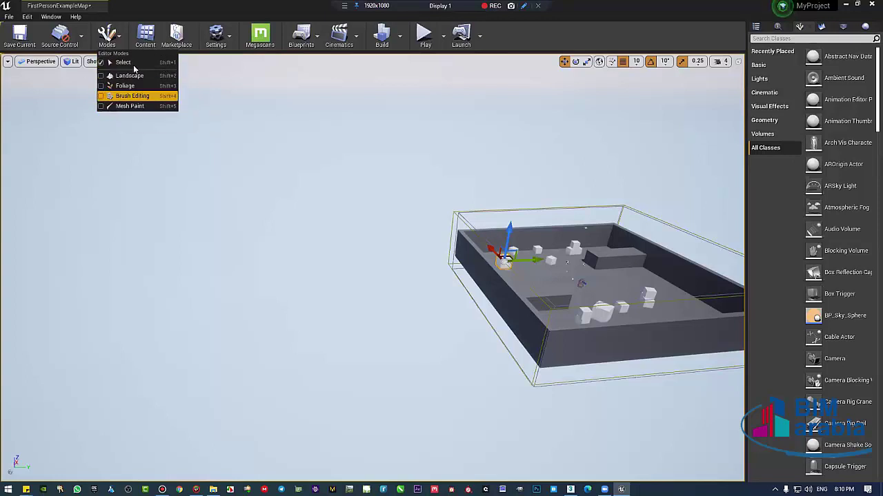
- Choose Landscape from the Modes dropdown to preview a 64×64 new landscape
{"action": "left_click", "coordinate": [118, 77]}
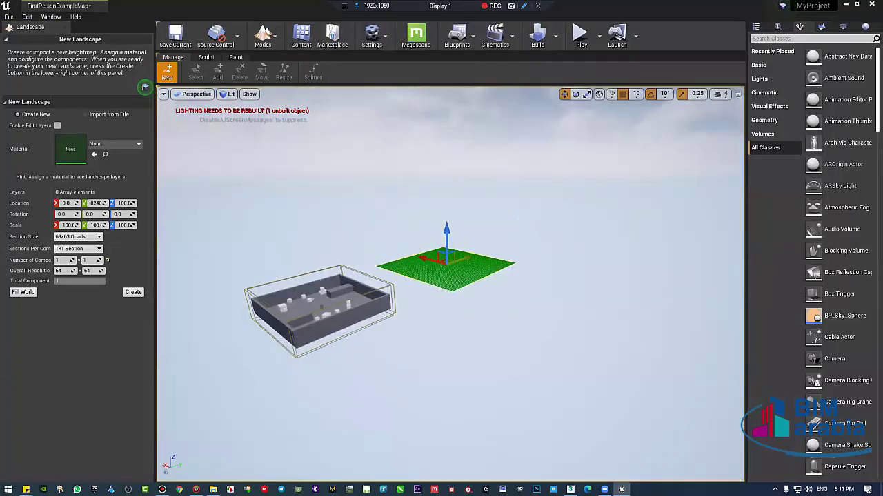
{"action": "left_click", "coordinate": [720, 95]}
{"action": "left_click_drag", "start_coordinate": [747, 117], "coordinate": [784, 117]}
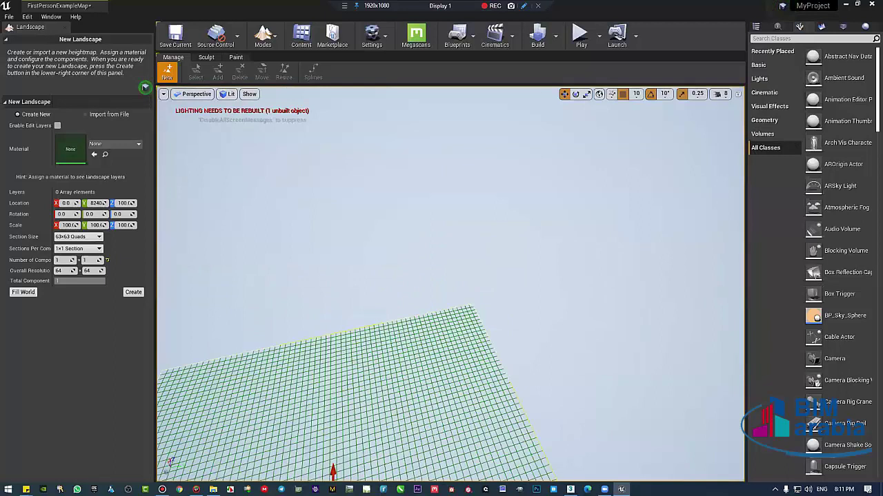
{"action": "scroll", "coordinate": [694, 123], "scroll_direction": "up", "scroll_amount": 2}
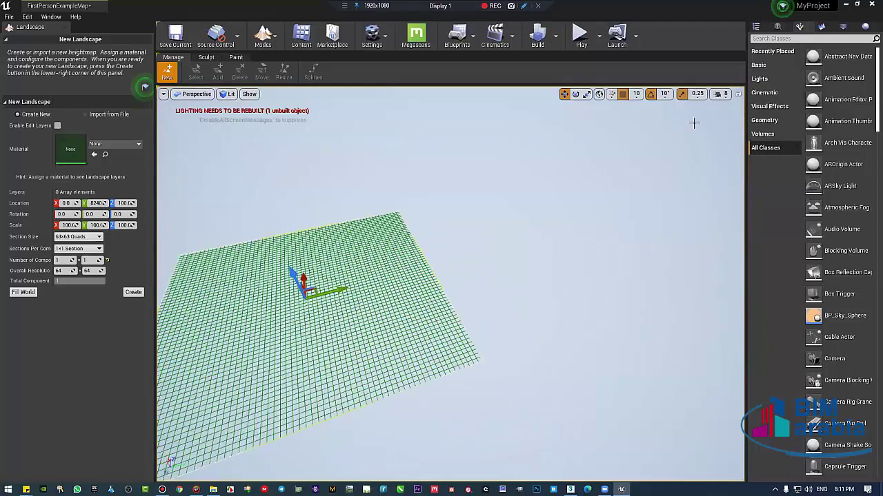
{"action": "left_click", "coordinate": [721, 94]}
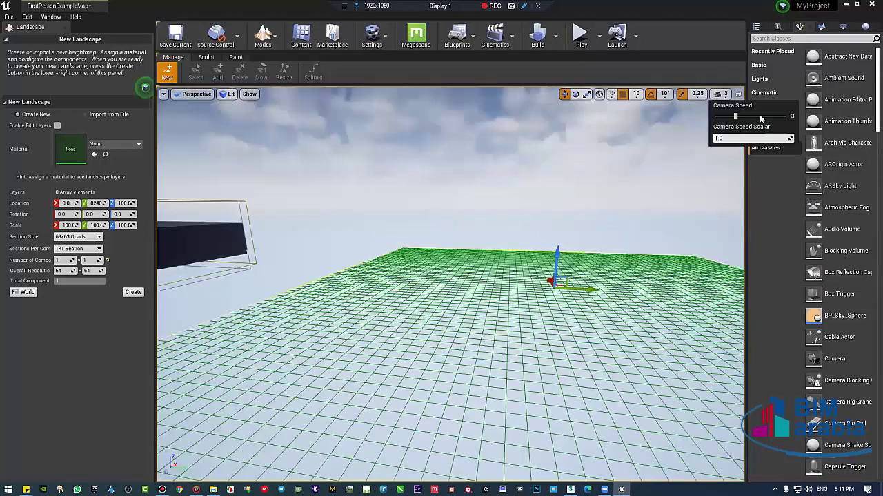
{"action": "left_click", "coordinate": [697, 94]}
{"action": "left_click", "coordinate": [144, 86]}
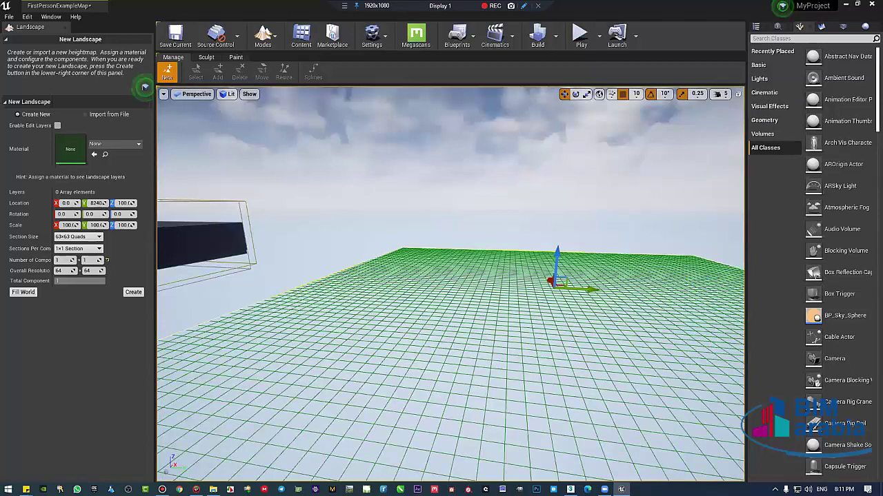
{"action": "scroll", "coordinate": [179, 228], "scroll_direction": "down", "scroll_amount": 1}
{"action": "scroll", "coordinate": [179, 229], "scroll_direction": "down", "scroll_amount": 1}
{"action": "scroll", "coordinate": [178, 228], "scroll_direction": "down", "scroll_amount": 1}
{"action": "scroll", "coordinate": [178, 228], "scroll_direction": "down", "scroll_amount": 1}
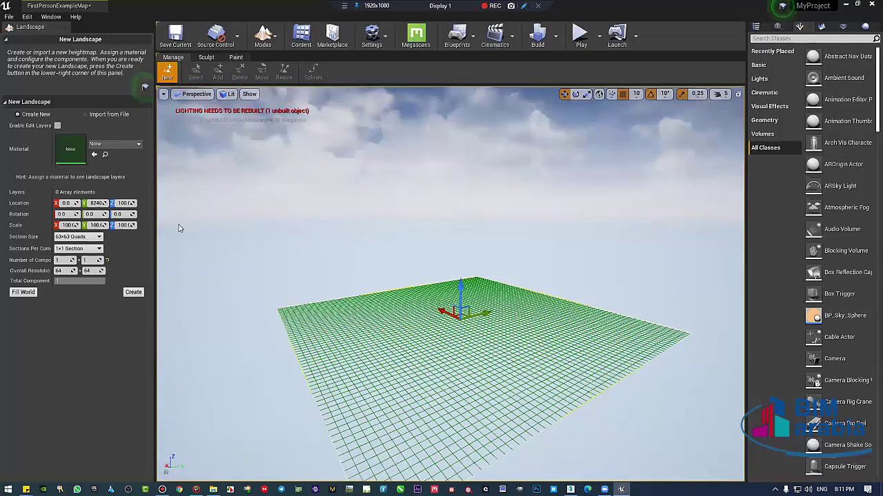
{"action": "right_click_drag", "start_coordinate": [407, 247], "coordinate": [376, 296]}
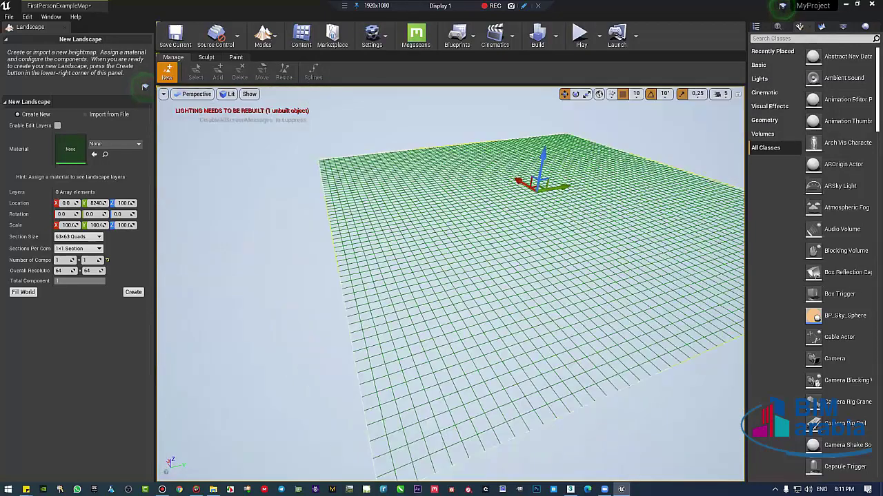
{"action": "mouse_move", "coordinate": [476, 262]}
{"action": "right_mouse_down"}
{"action": "mouse_move", "coordinate": [339, 236]}
{"action": "mouse_move", "coordinate": [386, 207]}
{"action": "right_mouse_up"}
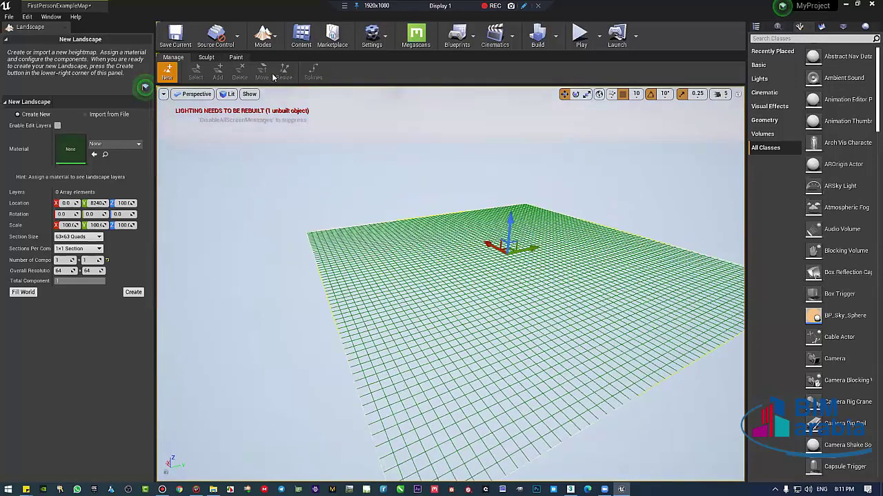
{"action": "left_click", "coordinate": [273, 77]}
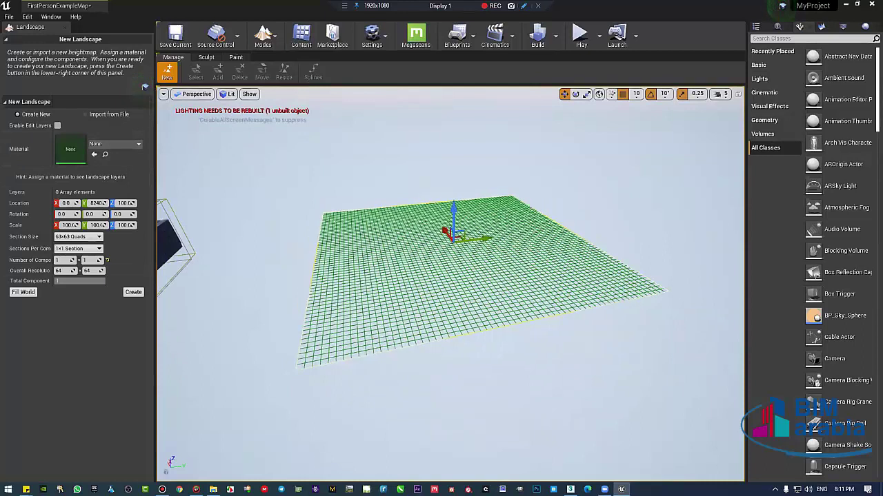
- Set the new landscape to 2 x 2 components (127x127) and slide it along Y to 1264
{"action": "left_click", "coordinate": [60, 260]}
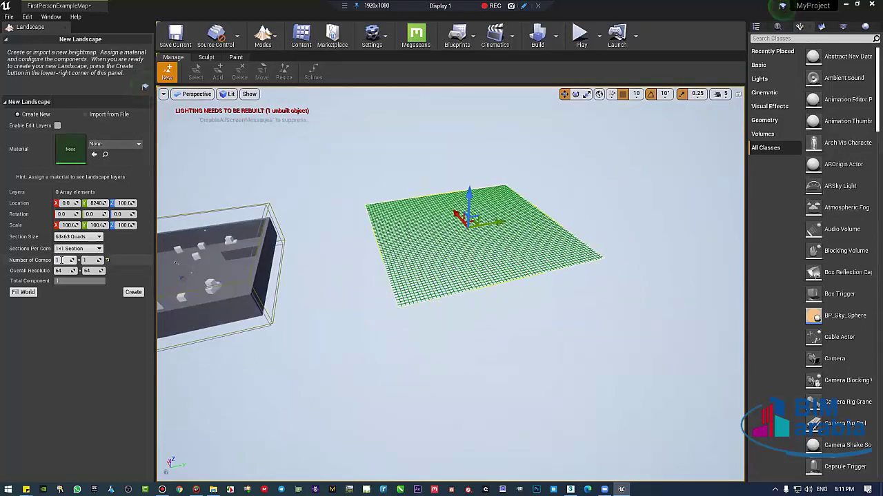
{"action": "type", "text": "2"}
{"action": "key", "text": "Tab"}
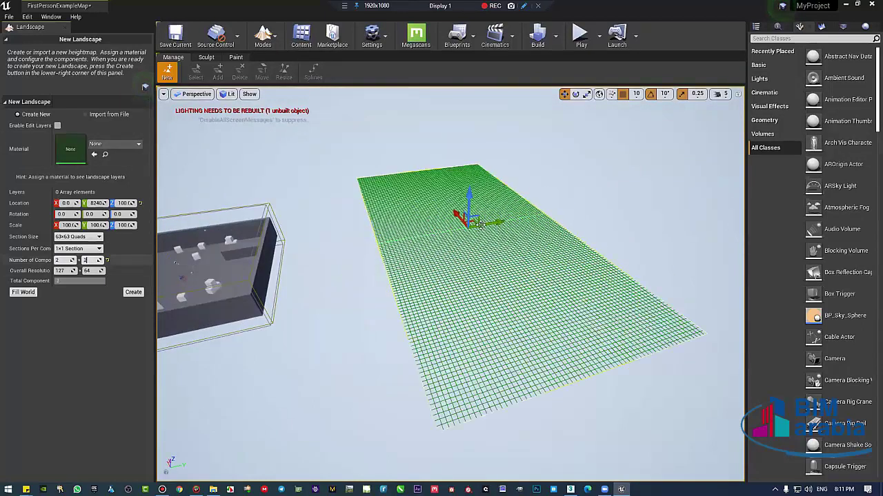
{"action": "key", "text": "Tab"}
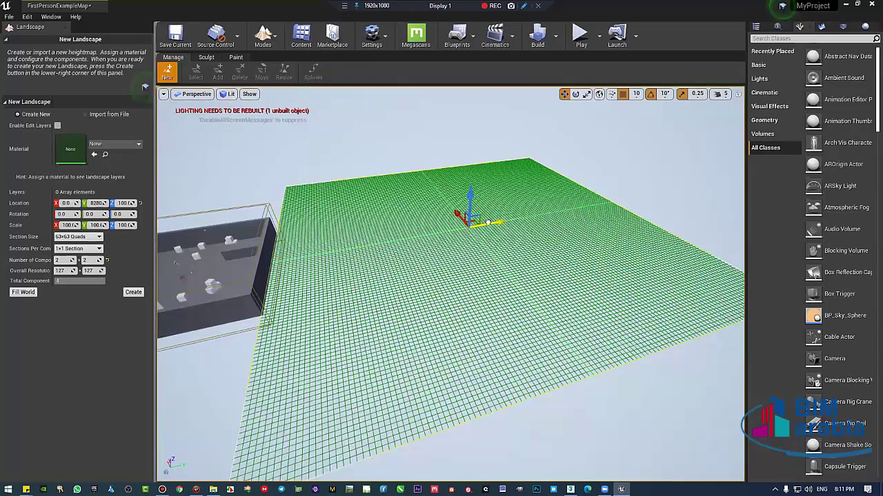
{"action": "mouse_move", "coordinate": [488, 223]}
{"action": "left_mouse_down"}
{"action": "mouse_move", "coordinate": [550, 215]}
{"action": "mouse_move", "coordinate": [497, 206]}
{"action": "left_mouse_up"}
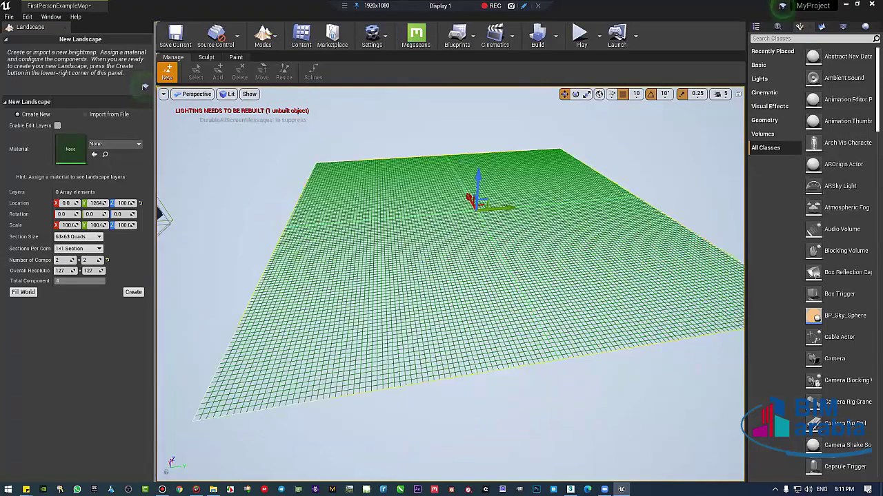
{"action": "left_click_drag", "start_coordinate": [458, 349], "coordinate": [232, 241]}
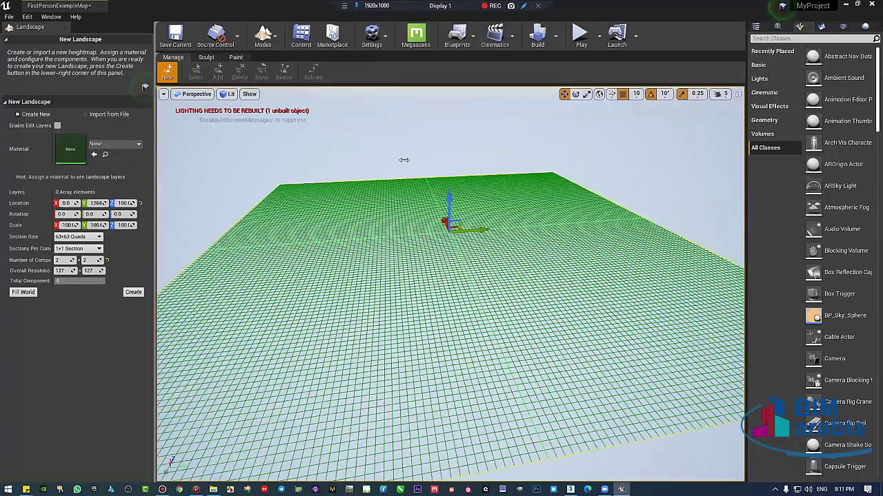
{"action": "left_click_drag", "start_coordinate": [404, 160], "coordinate": [269, 165]}
{"action": "scroll", "coordinate": [586, 158], "scroll_direction": "down", "scroll_amount": 5}
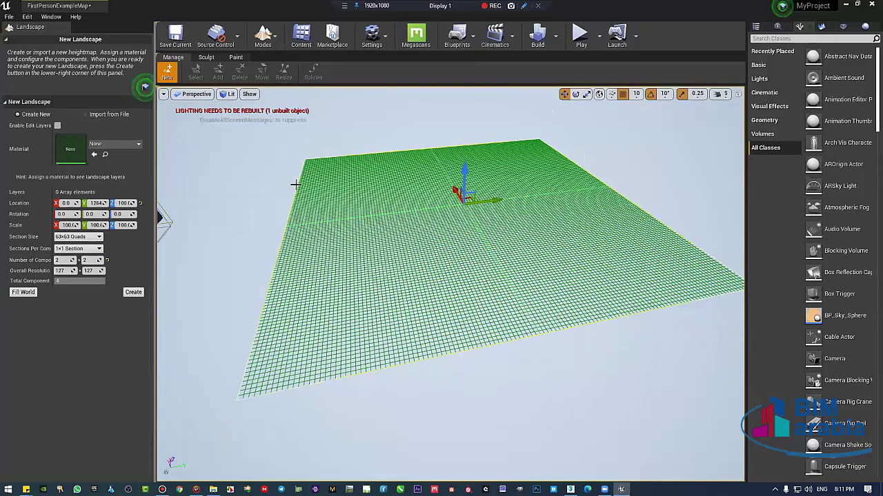
{"action": "left_click_drag", "start_coordinate": [296, 184], "coordinate": [262, 181]}
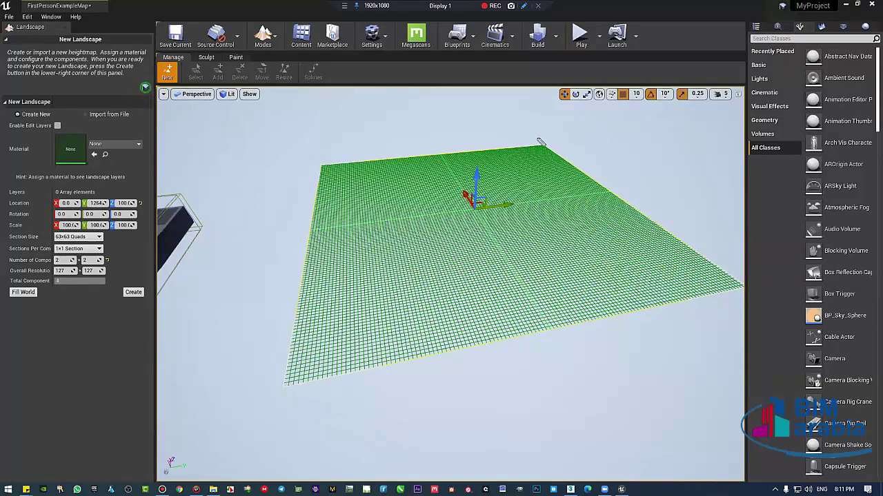
{"action": "mouse_move", "coordinate": [537, 128]}
{"action": "left_mouse_down"}
{"action": "mouse_move", "coordinate": [311, 158]}
{"action": "mouse_move", "coordinate": [265, 266]}
{"action": "mouse_move", "coordinate": [308, 389]}
{"action": "mouse_move", "coordinate": [771, 293]}
{"action": "left_mouse_up"}
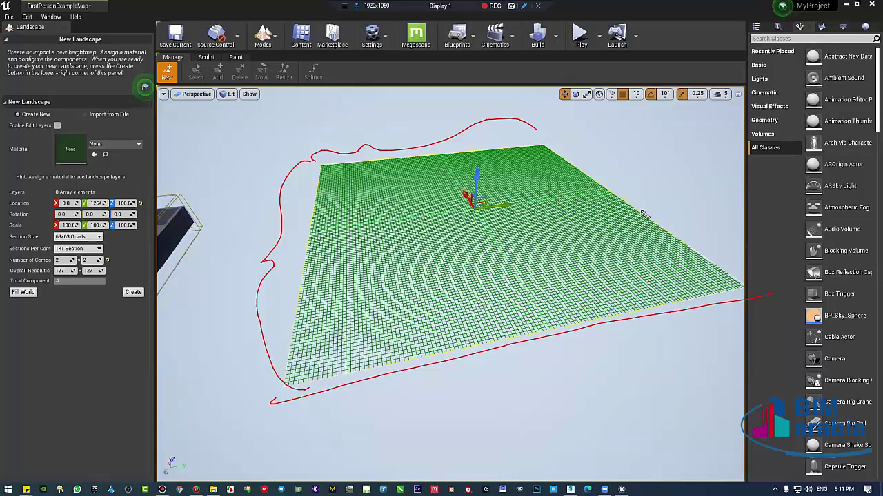
{"action": "left_click_drag", "start_coordinate": [658, 226], "coordinate": [735, 290]}
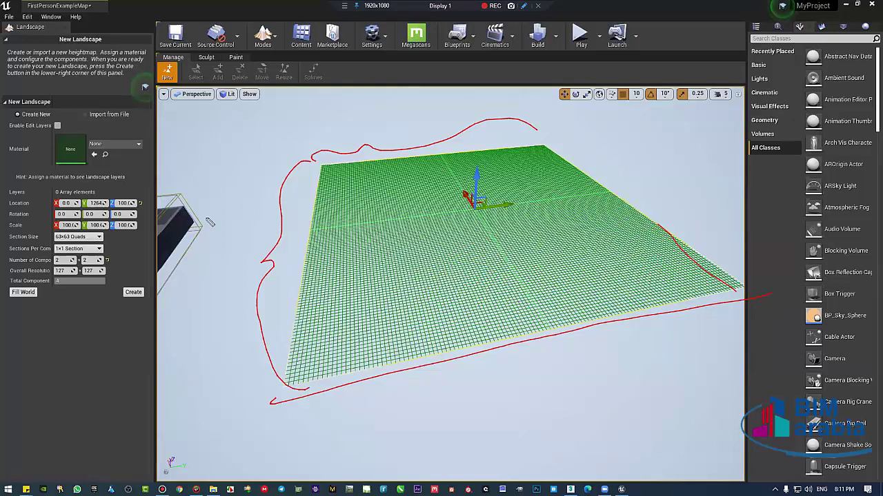
{"action": "left_click_drag", "start_coordinate": [268, 193], "coordinate": [209, 203]}
{"action": "left_click_drag", "start_coordinate": [219, 196], "coordinate": [218, 218]}
{"action": "mouse_move", "coordinate": [244, 148]}
{"action": "left_mouse_down"}
{"action": "mouse_move", "coordinate": [243, 161]}
{"action": "mouse_move", "coordinate": [205, 159]}
{"action": "mouse_move", "coordinate": [188, 183]}
{"action": "mouse_move", "coordinate": [211, 146]}
{"action": "left_mouse_up"}
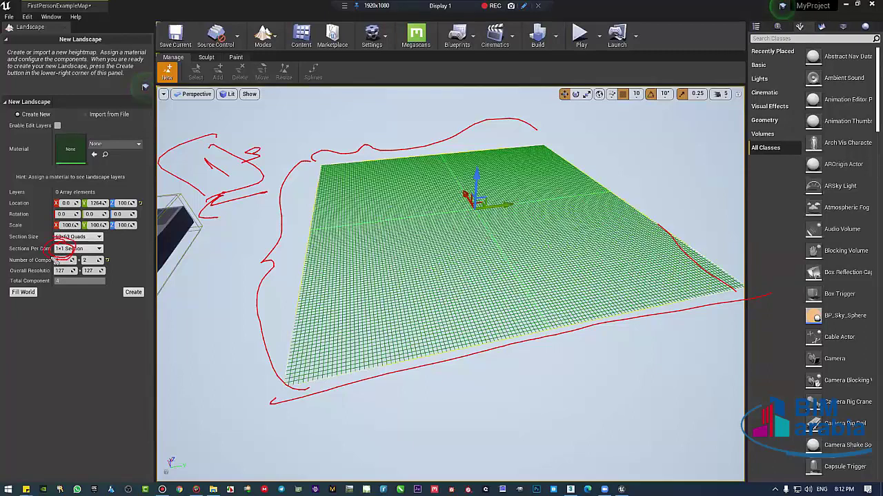
{"action": "left_click_drag", "start_coordinate": [66, 260], "coordinate": [104, 266]}
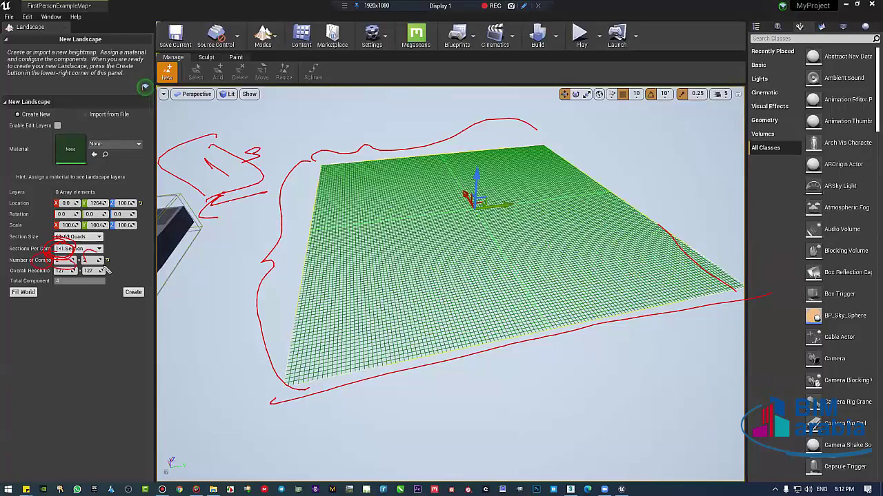
{"action": "left_click_drag", "start_coordinate": [432, 147], "coordinate": [545, 317]}
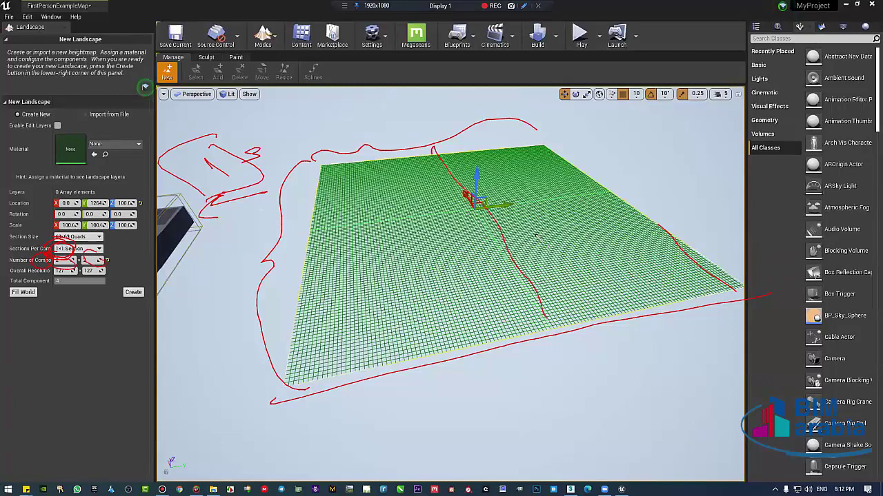
{"action": "left_click_drag", "start_coordinate": [661, 181], "coordinate": [250, 258]}
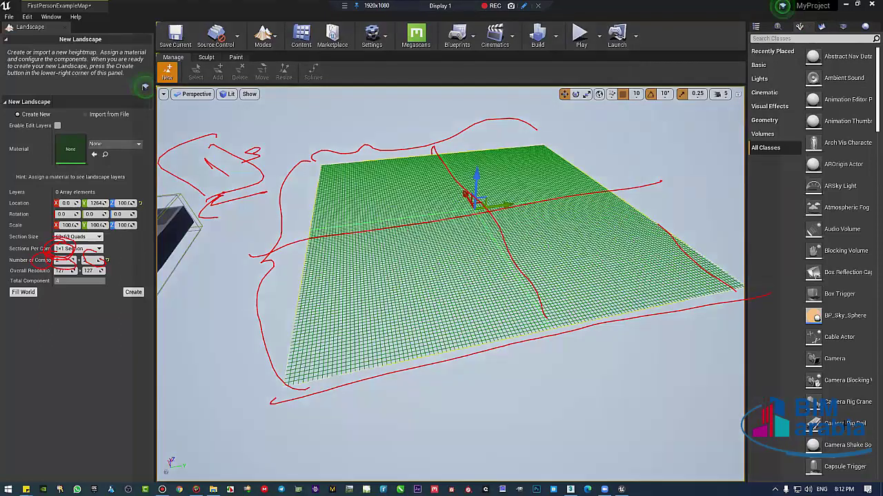
{"action": "key", "text": "Escape"}
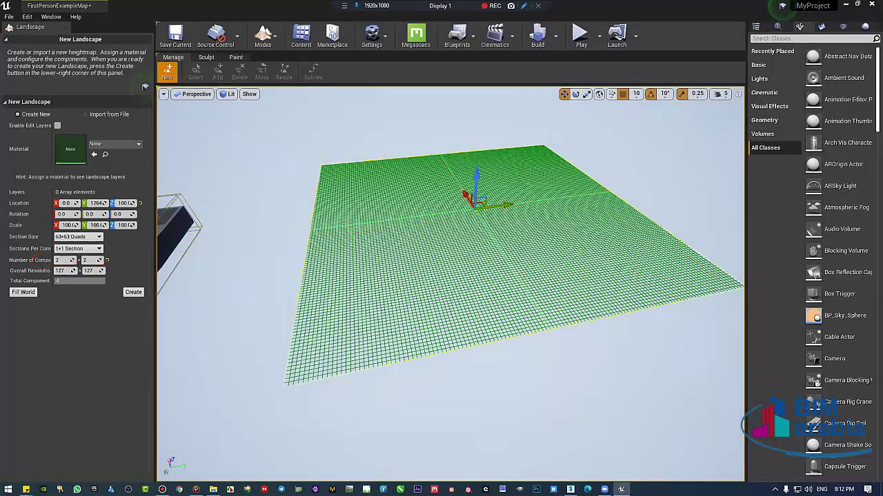
{"action": "right_click_drag", "start_coordinate": [488, 260], "coordinate": [4, 281]}
{"action": "right_click_drag", "start_coordinate": [101, 296], "coordinate": [139, 298]}
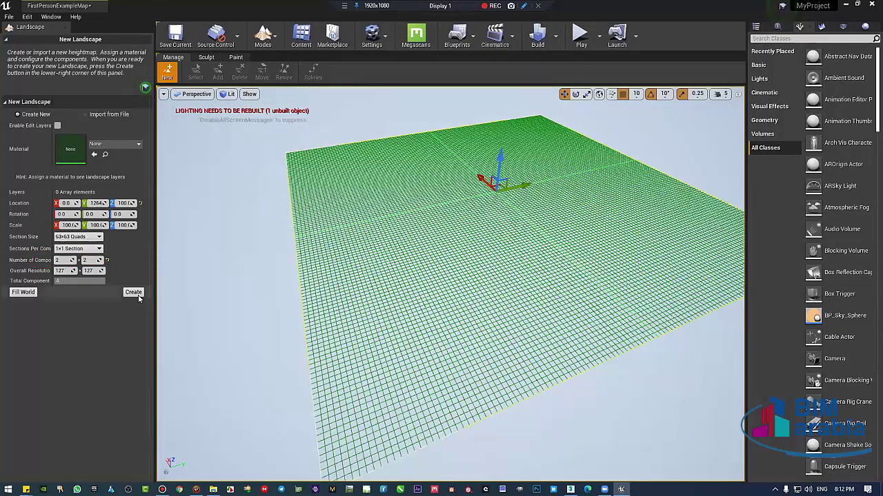
- Create the 2x2 landscape and fly the camera over the new grey checkered terrain
{"action": "left_click", "coordinate": [138, 295]}
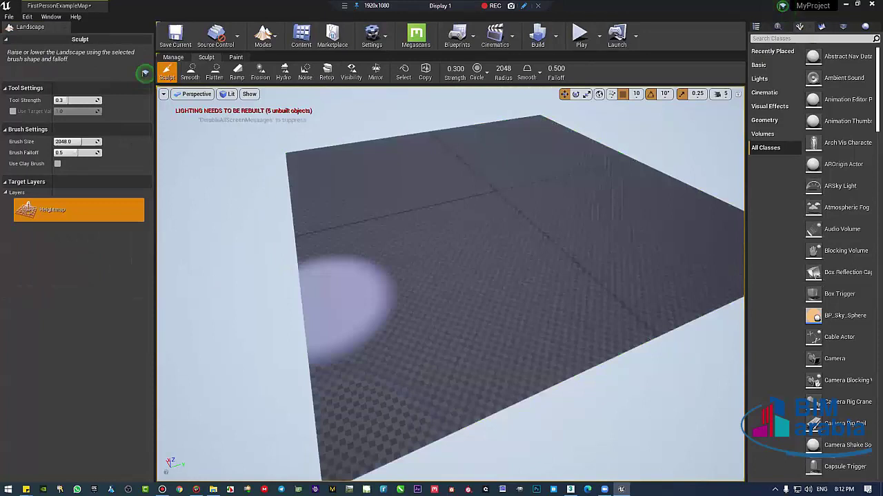
{"action": "right_click_drag", "start_coordinate": [345, 286], "coordinate": [345, 262]}
{"action": "key", "text": "Up"}
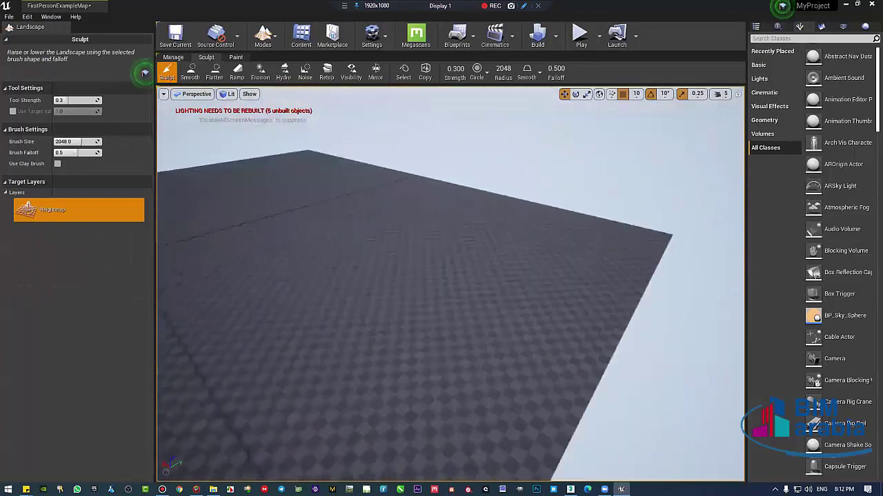
{"action": "key", "text": "Down"}
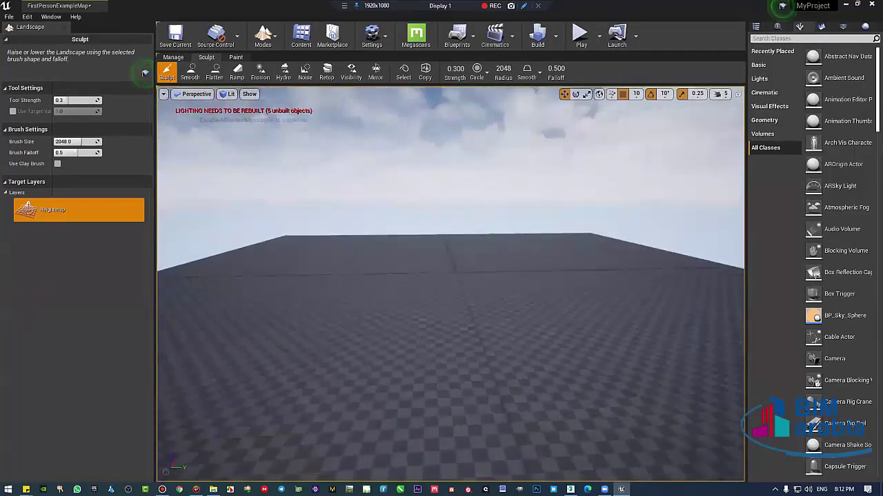
{"action": "key", "text": "Up"}
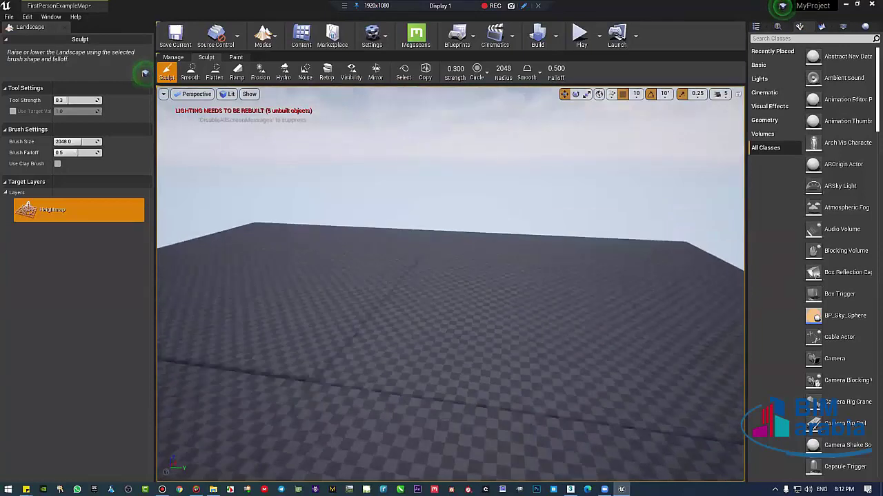
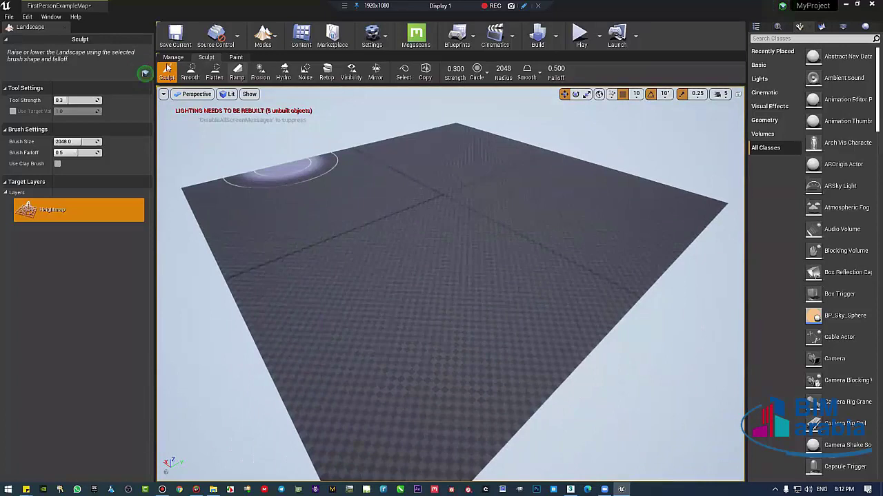
- Try deleting the left landscape component in Manage mode, then undo the deletion
{"action": "left_click", "coordinate": [232, 59]}
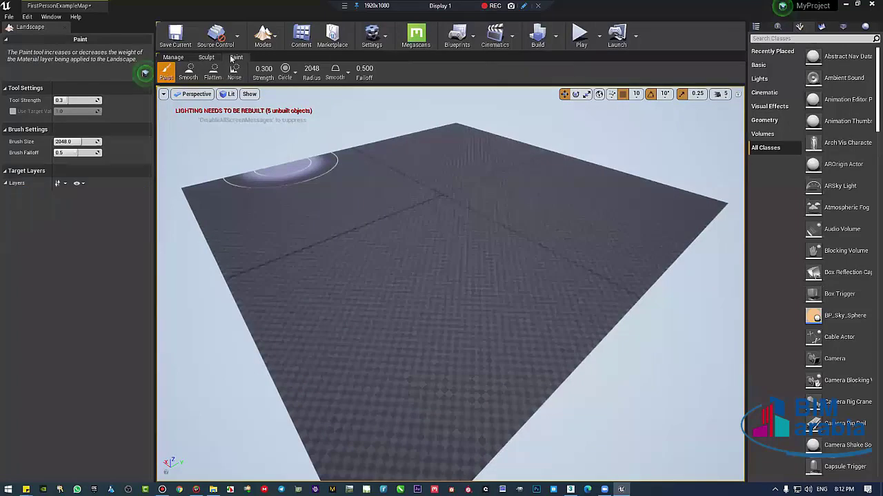
{"action": "left_click", "coordinate": [172, 58]}
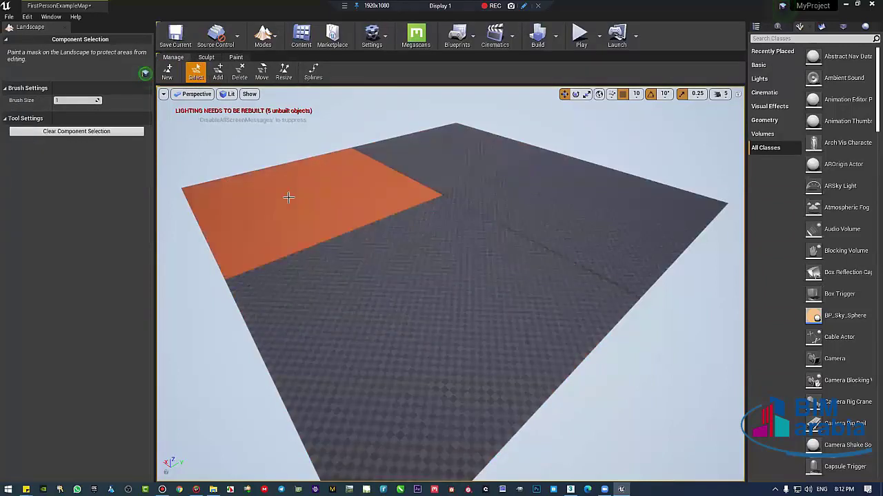
{"action": "left_click", "coordinate": [262, 240]}
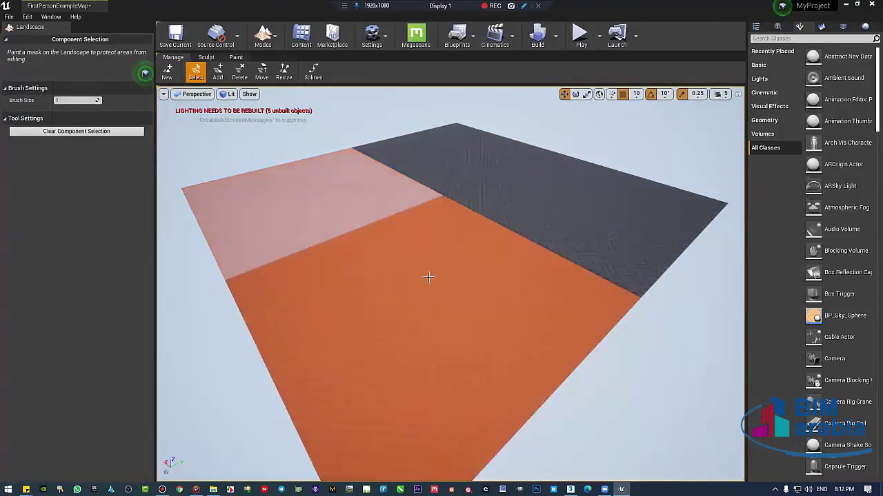
{"action": "right_click_drag", "start_coordinate": [428, 277], "coordinate": [245, 97]}
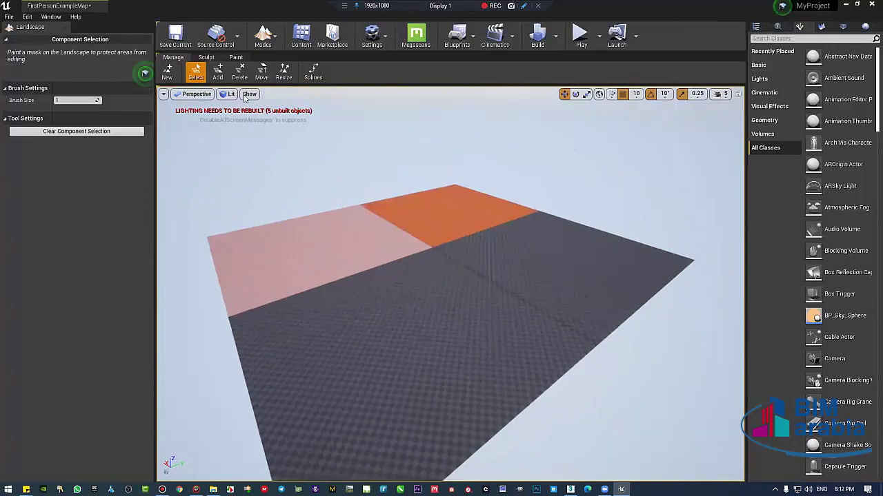
{"action": "left_click", "coordinate": [239, 71]}
{"action": "left_click", "coordinate": [289, 246]}
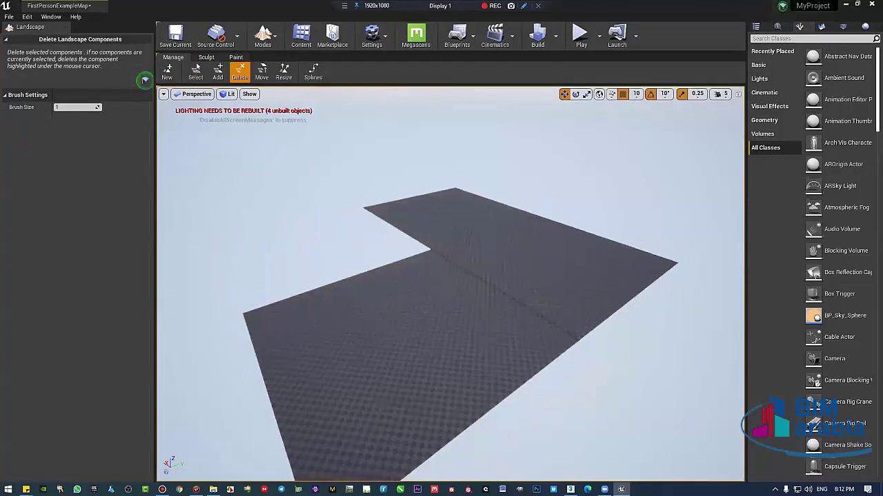
{"action": "key", "text": "ctrl+z"}
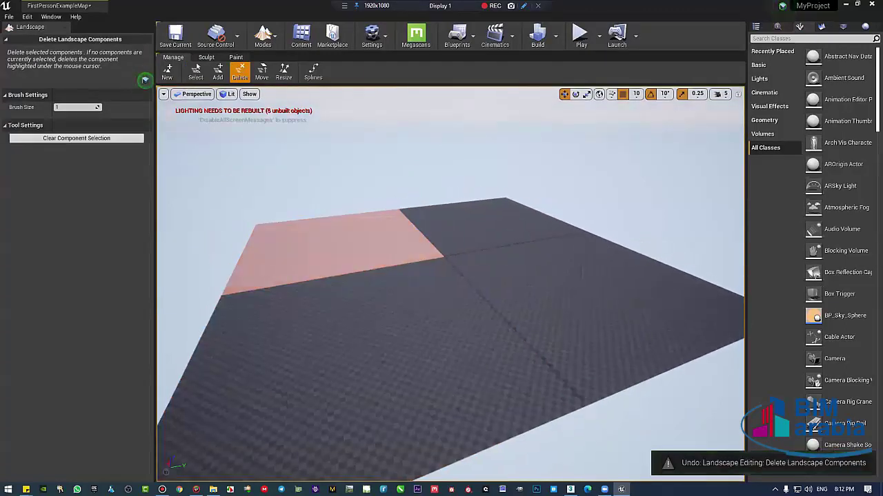
{"action": "right_click_drag", "start_coordinate": [324, 165], "coordinate": [307, 163]}
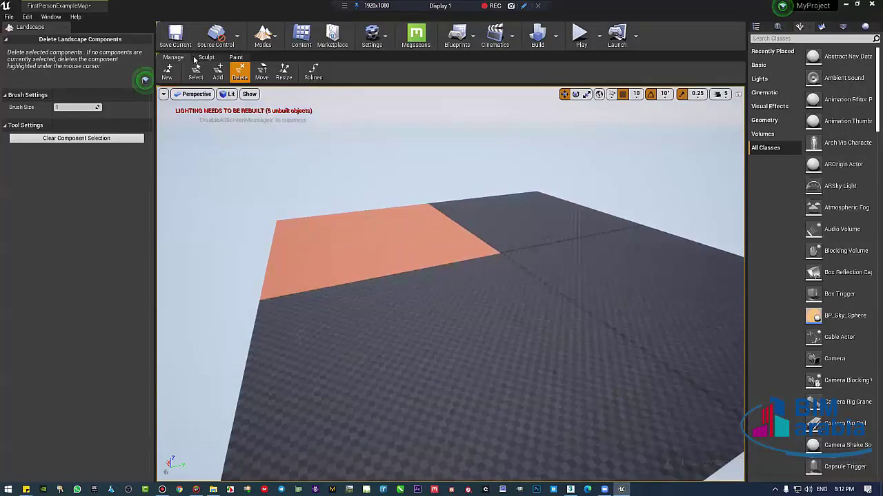
- Set the sculpt brush to strength 0.629, size about 3642 and falloff about 0.505, undoing a test raise
{"action": "left_click", "coordinate": [206, 58]}
{"action": "mouse_move", "coordinate": [375, 223]}
{"action": "right_mouse_down"}
{"action": "mouse_move", "coordinate": [418, 221]}
{"action": "mouse_move", "coordinate": [374, 219]}
{"action": "right_mouse_up"}
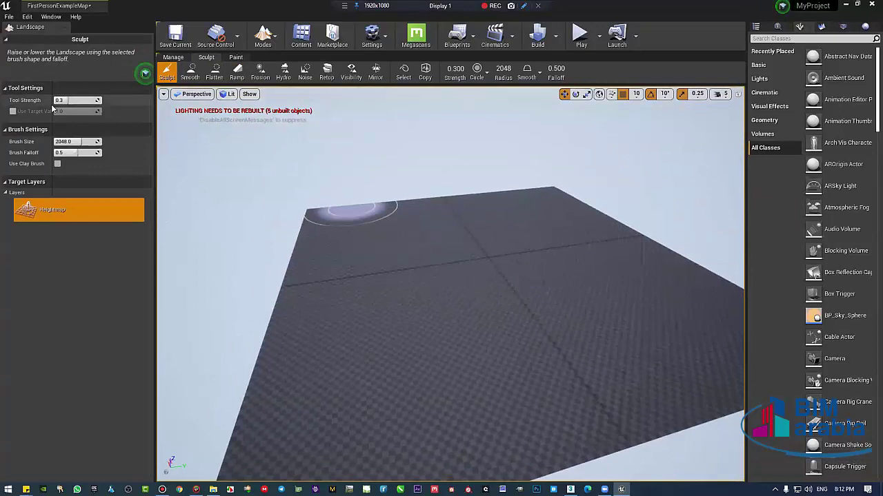
{"action": "left_click_drag", "start_coordinate": [69, 100], "coordinate": [97, 100]}
{"action": "mouse_move", "coordinate": [373, 255]}
{"action": "left_mouse_down"}
{"action": "mouse_move", "coordinate": [477, 423]}
{"action": "mouse_move", "coordinate": [550, 405]}
{"action": "left_mouse_up"}
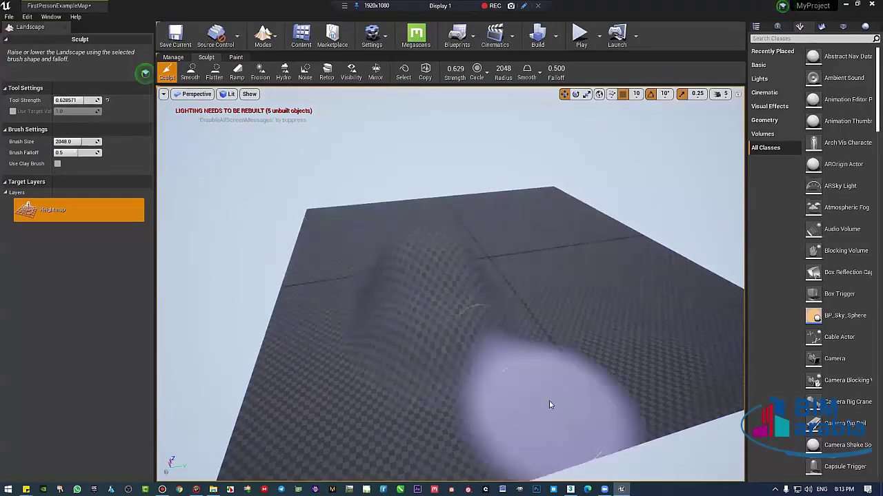
{"action": "key", "text": "ctrl+z"}
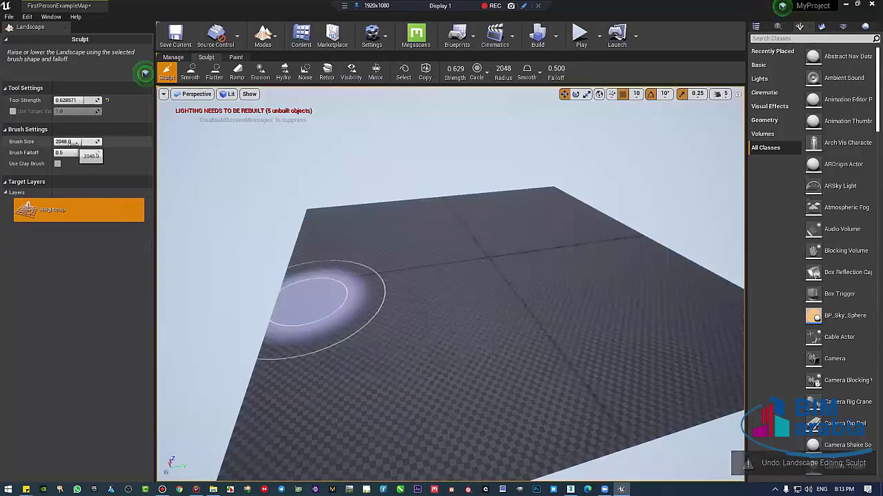
{"action": "mouse_move", "coordinate": [74, 142]}
{"action": "left_mouse_down"}
{"action": "mouse_move", "coordinate": [100, 142]}
{"action": "mouse_move", "coordinate": [80, 142]}
{"action": "left_mouse_up"}
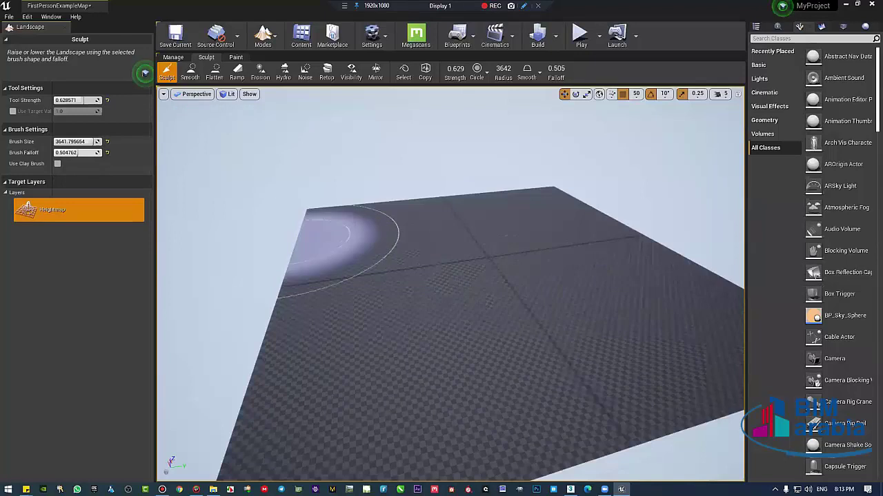
- Raise a gentle mound on the landscape with a strength 0.333, size about 1395 brush
{"action": "right_click_drag", "start_coordinate": [360, 278], "coordinate": [360, 278]}
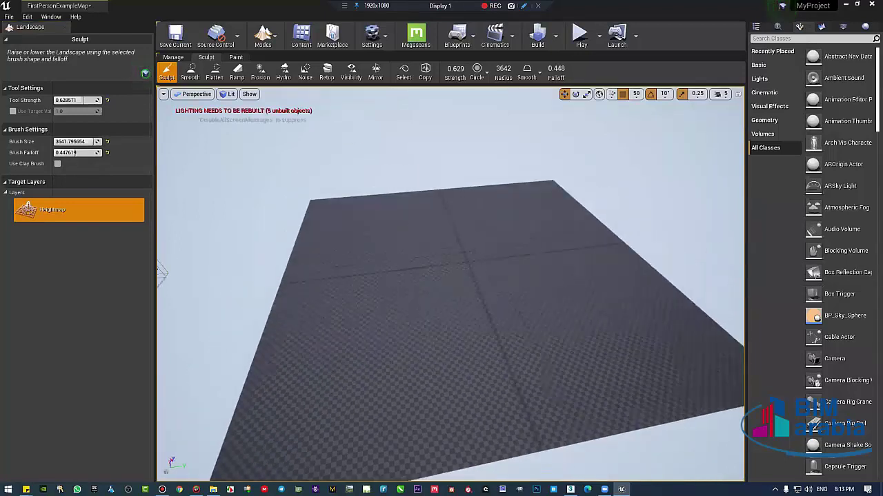
{"action": "right_click_drag", "start_coordinate": [297, 236], "coordinate": [297, 236]}
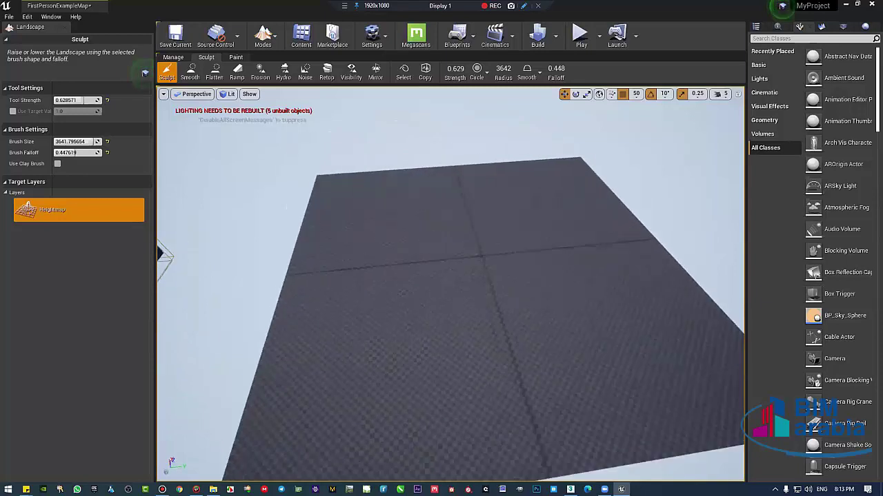
{"action": "right_click_drag", "start_coordinate": [286, 207], "coordinate": [217, 138]}
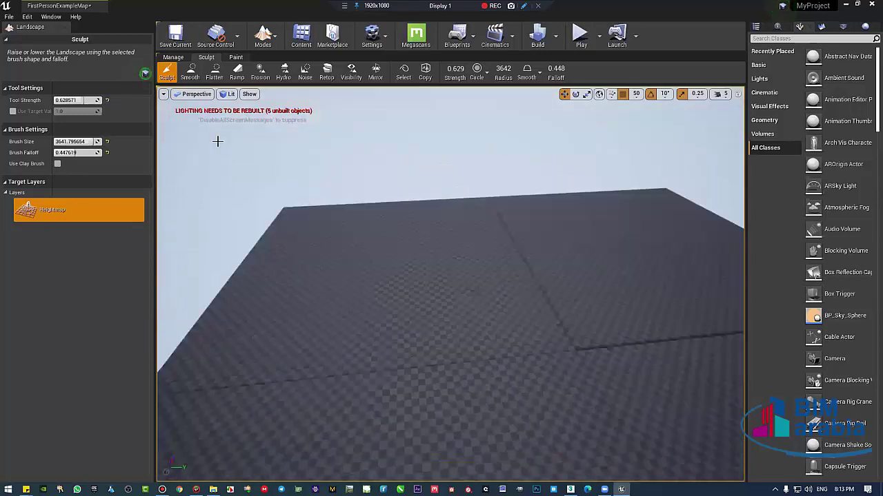
{"action": "right_click_drag", "start_coordinate": [510, 285], "coordinate": [510, 285]}
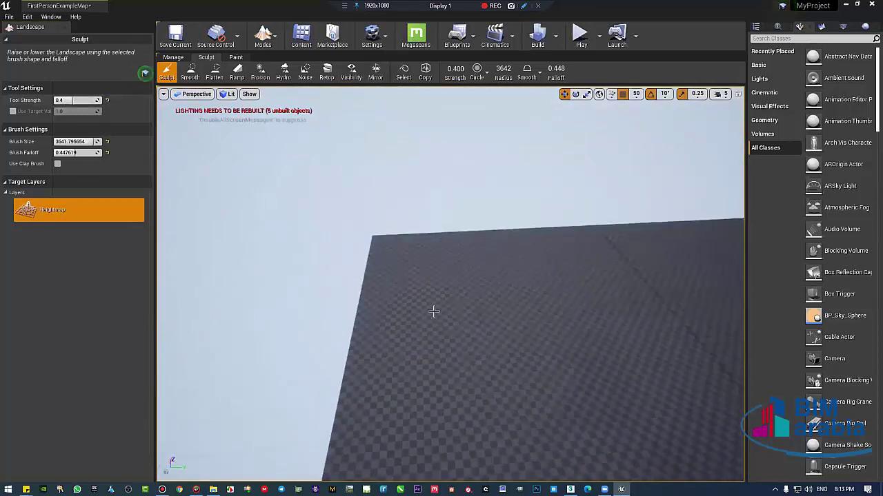
{"action": "left_click_drag", "start_coordinate": [435, 296], "coordinate": [569, 278]}
{"action": "right_click_drag", "start_coordinate": [570, 278], "coordinate": [569, 277]}
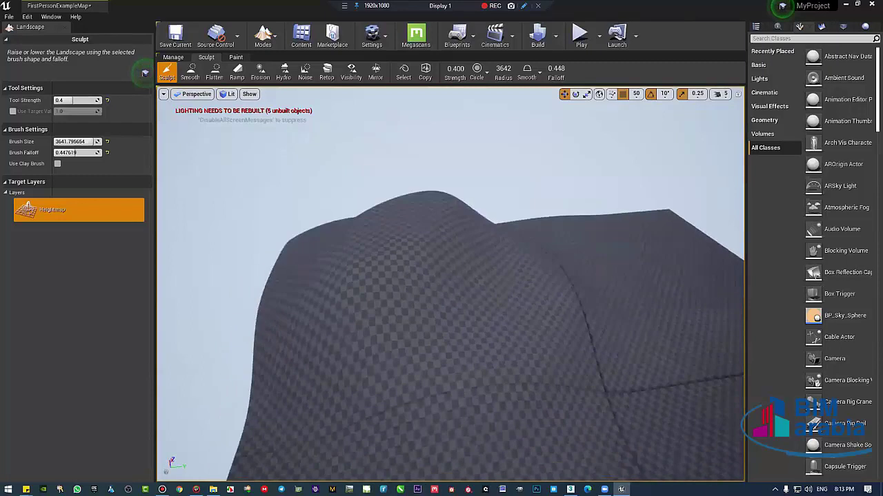
{"action": "right_click_drag", "start_coordinate": [407, 290], "coordinate": [407, 289]}
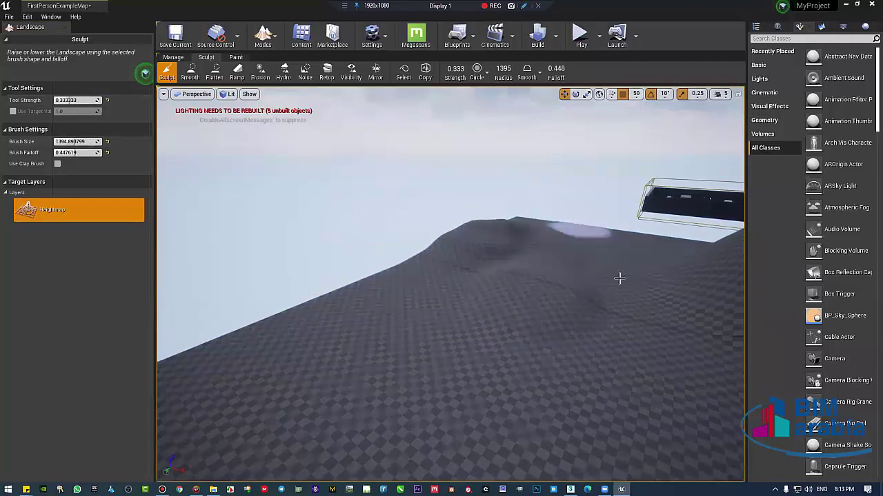
{"action": "right_click_drag", "start_coordinate": [555, 366], "coordinate": [555, 366]}
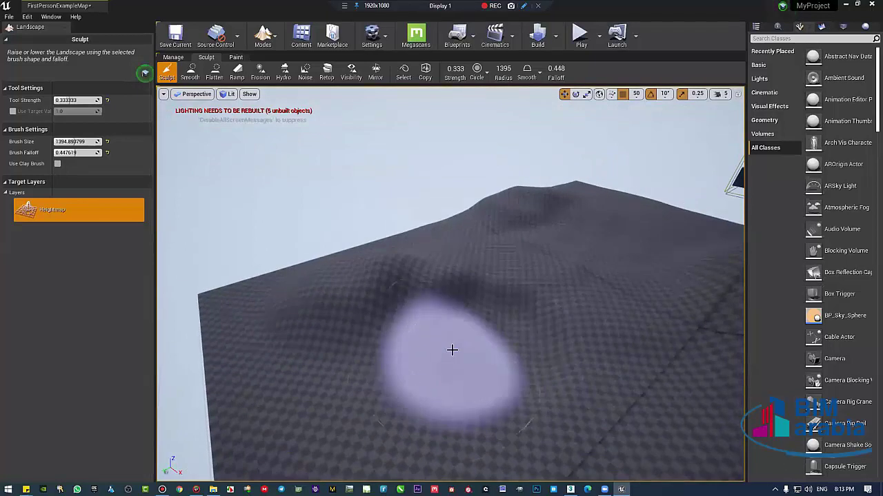
{"action": "mouse_move", "coordinate": [466, 382]}
{"action": "right_mouse_down"}
{"action": "mouse_move", "coordinate": [304, 271]}
{"action": "mouse_move", "coordinate": [387, 266]}
{"action": "right_mouse_up"}
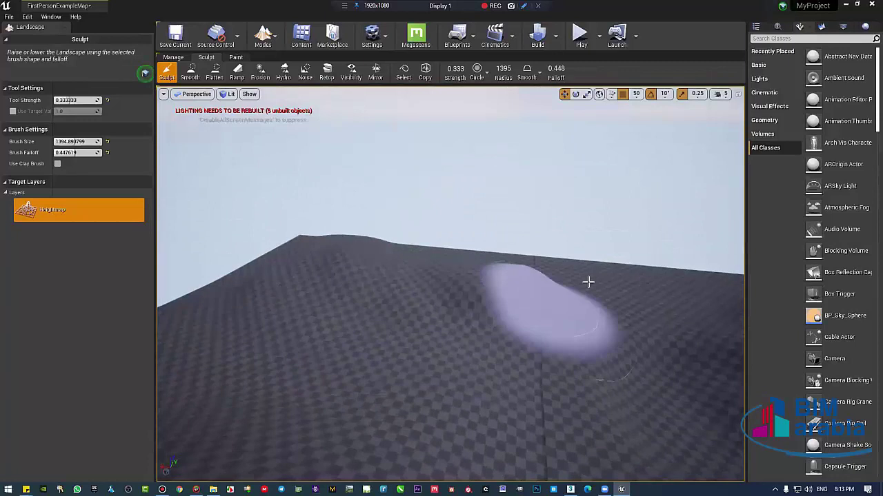
{"action": "left_click_drag", "start_coordinate": [491, 298], "coordinate": [498, 358], "text": "shift"}
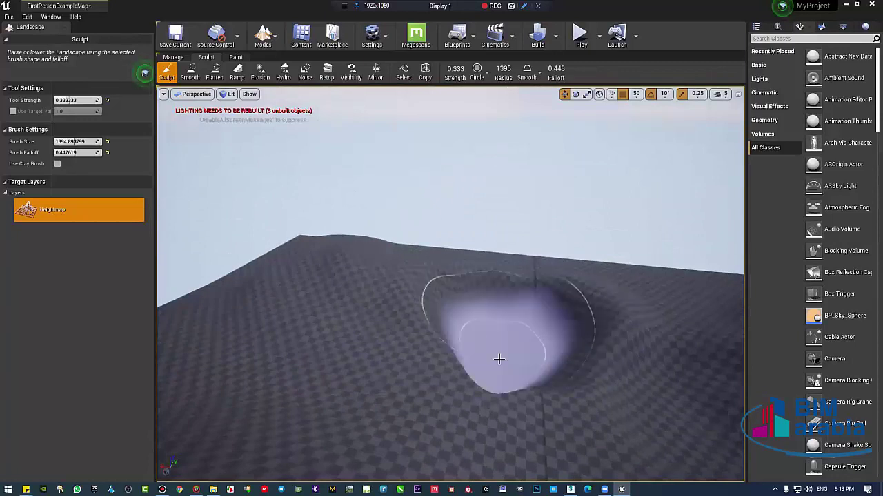
{"action": "left_click_drag", "start_coordinate": [536, 407], "coordinate": [621, 388], "text": "shift"}
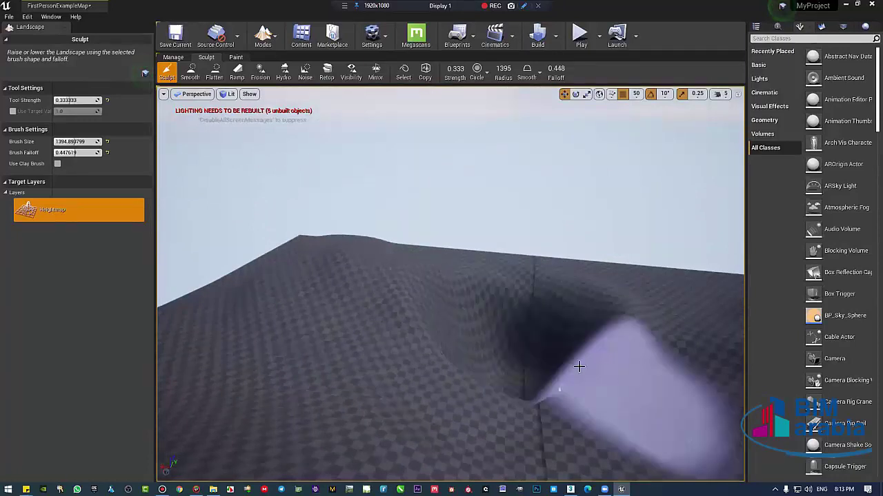
{"action": "key", "text": "ctrl+z"}
{"action": "right_click_drag", "start_coordinate": [578, 367], "coordinate": [364, 295]}
{"action": "right_click_drag", "start_coordinate": [384, 266], "coordinate": [414, 289]}
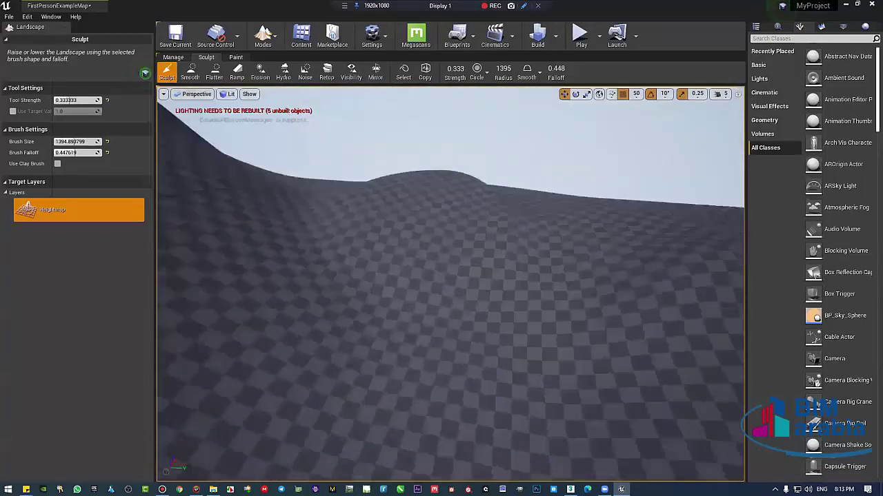
{"action": "mouse_move", "coordinate": [479, 276]}
{"action": "right_mouse_down"}
{"action": "mouse_move", "coordinate": [525, 269]}
{"action": "mouse_move", "coordinate": [482, 262]}
{"action": "mouse_move", "coordinate": [380, 361]}
{"action": "mouse_move", "coordinate": [324, 351]}
{"action": "mouse_move", "coordinate": [571, 305]}
{"action": "mouse_move", "coordinate": [436, 325]}
{"action": "mouse_move", "coordinate": [339, 285]}
{"action": "right_mouse_up"}
{"action": "mouse_move", "coordinate": [591, 295]}
{"action": "right_mouse_down"}
{"action": "mouse_move", "coordinate": [586, 234]}
{"action": "mouse_move", "coordinate": [496, 288]}
{"action": "mouse_move", "coordinate": [573, 286]}
{"action": "right_mouse_up"}
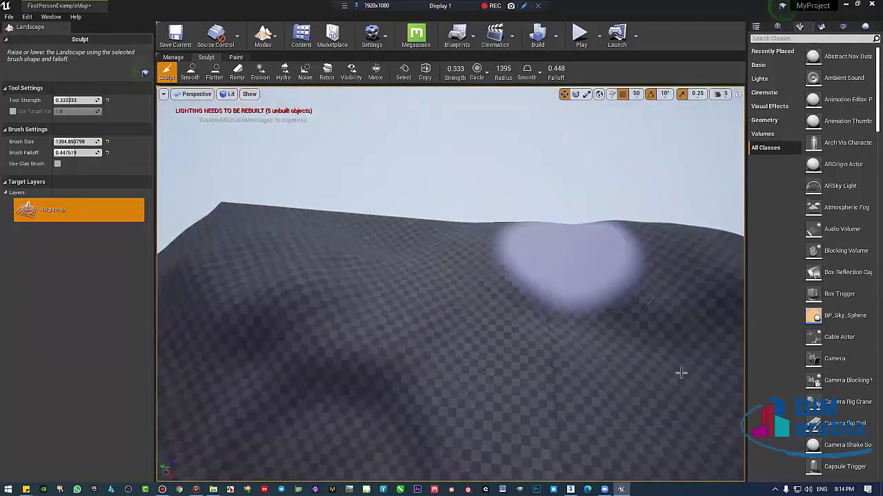
{"action": "right_click_drag", "start_coordinate": [680, 373], "coordinate": [672, 364]}
{"action": "right_click_drag", "start_coordinate": [626, 336], "coordinate": [547, 158]}
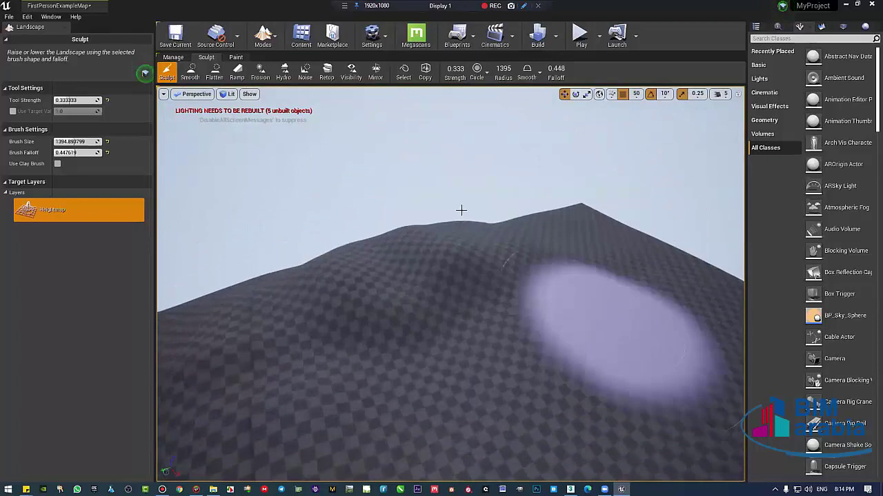
{"action": "right_click_drag", "start_coordinate": [461, 209], "coordinate": [528, 264]}
{"action": "mouse_move", "coordinate": [627, 360]}
{"action": "right_mouse_down"}
{"action": "mouse_move", "coordinate": [451, 286]}
{"action": "mouse_move", "coordinate": [611, 328]}
{"action": "mouse_move", "coordinate": [429, 205]}
{"action": "right_mouse_up"}
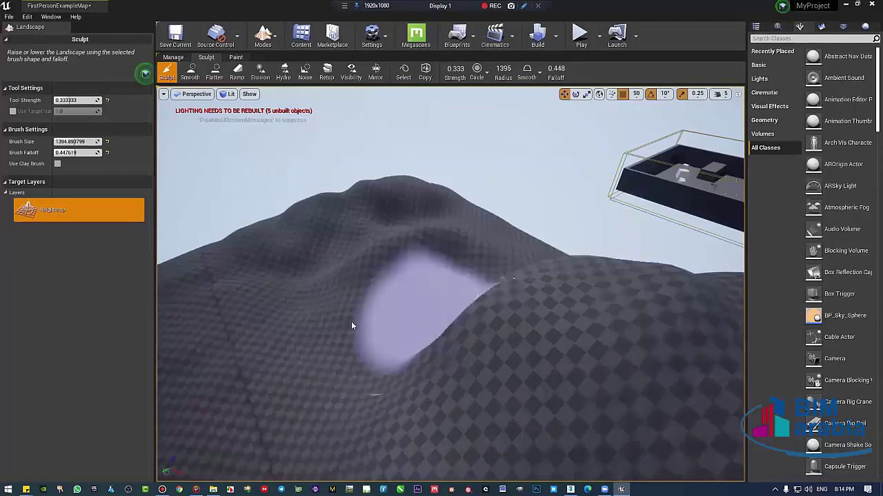
{"action": "mouse_move", "coordinate": [351, 322]}
{"action": "right_mouse_down"}
{"action": "mouse_move", "coordinate": [514, 331]}
{"action": "mouse_move", "coordinate": [467, 324]}
{"action": "mouse_move", "coordinate": [530, 355]}
{"action": "mouse_move", "coordinate": [611, 320]}
{"action": "right_mouse_up"}
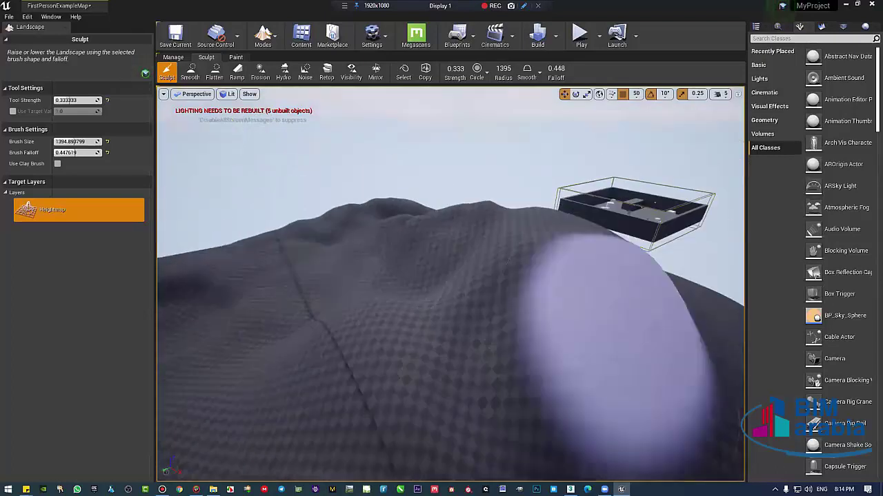
{"action": "mouse_move", "coordinate": [531, 365]}
{"action": "right_mouse_down"}
{"action": "mouse_move", "coordinate": [551, 345]}
{"action": "mouse_move", "coordinate": [566, 282]}
{"action": "mouse_move", "coordinate": [531, 276]}
{"action": "right_mouse_up"}
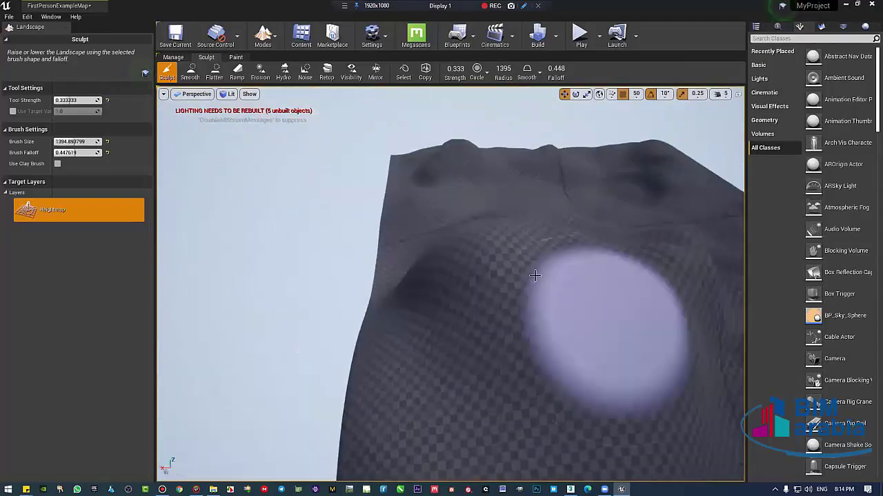
{"action": "mouse_move", "coordinate": [602, 357]}
{"action": "right_mouse_down"}
{"action": "mouse_move", "coordinate": [593, 345]}
{"action": "mouse_move", "coordinate": [483, 310]}
{"action": "mouse_move", "coordinate": [483, 289]}
{"action": "mouse_move", "coordinate": [455, 303]}
{"action": "right_mouse_up"}
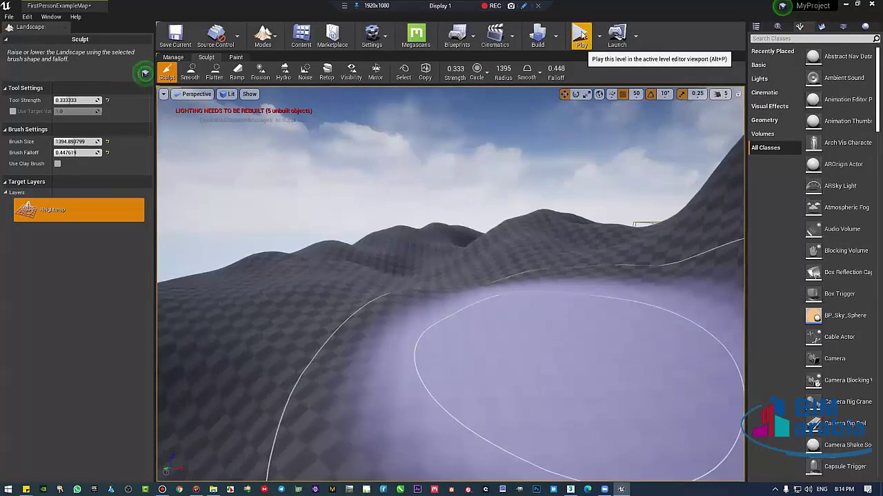
{"action": "key", "text": "alt+p"}
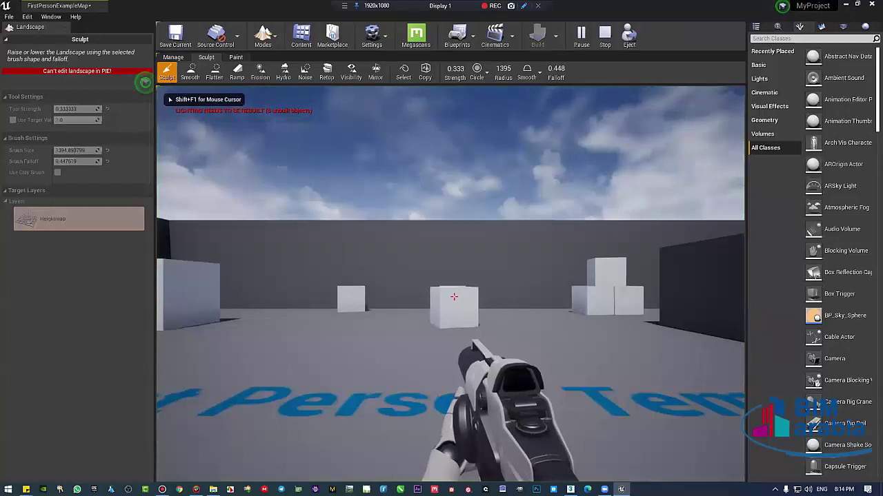
{"action": "key", "text": "w"}
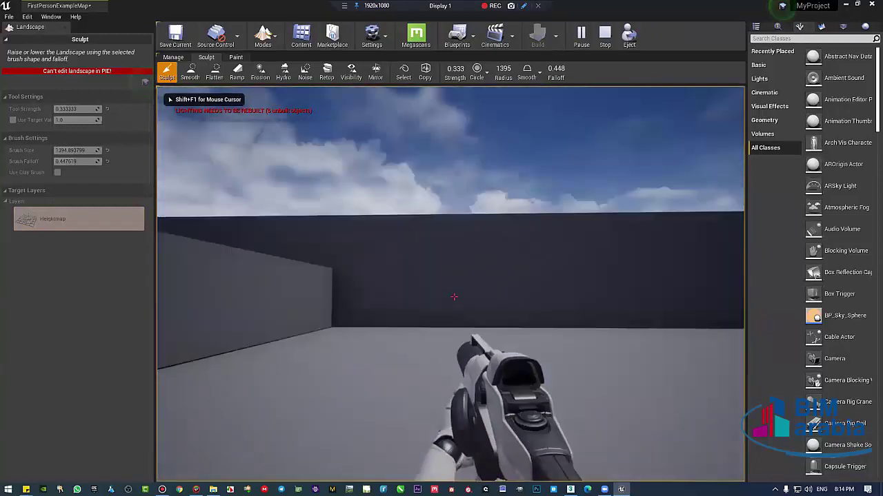
{"action": "key", "text": "shift+F1"}
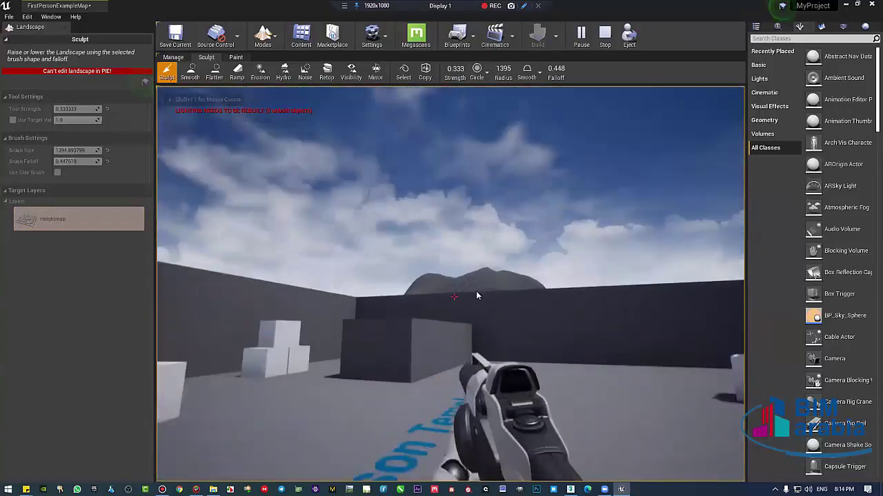
{"action": "key", "text": "Escape"}
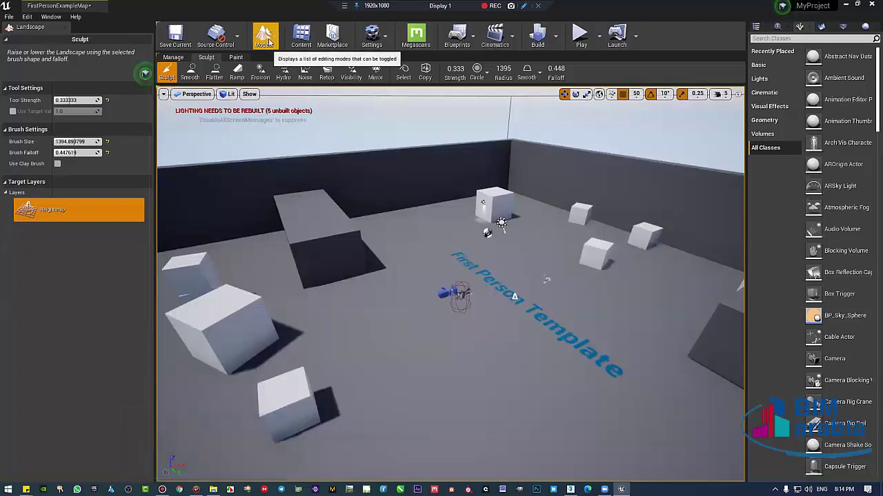
- Focus on the sculpted hill, switch the editor to Select mode, and view the hill from below
{"action": "scroll", "coordinate": [311, 339], "scroll_direction": "down", "scroll_amount": 3}
{"action": "scroll", "coordinate": [311, 338], "scroll_direction": "down", "scroll_amount": 3}
{"action": "scroll", "coordinate": [311, 339], "scroll_direction": "down", "scroll_amount": 2}
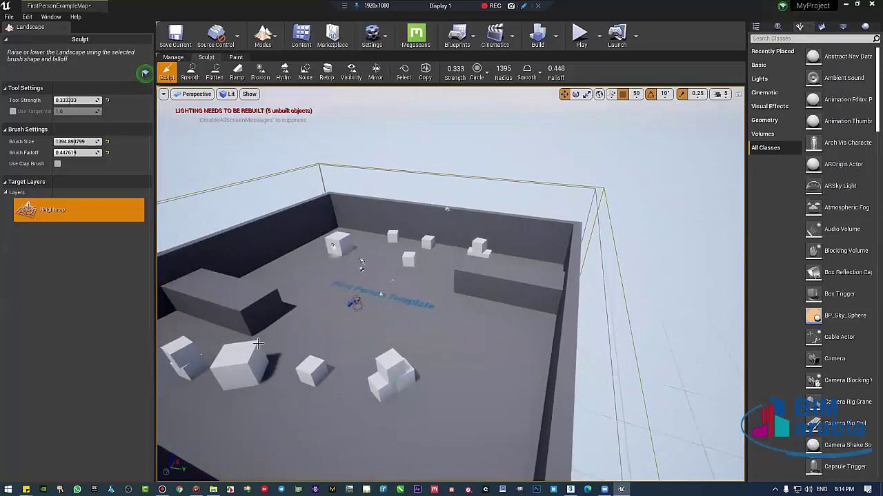
{"action": "key", "text": "f"}
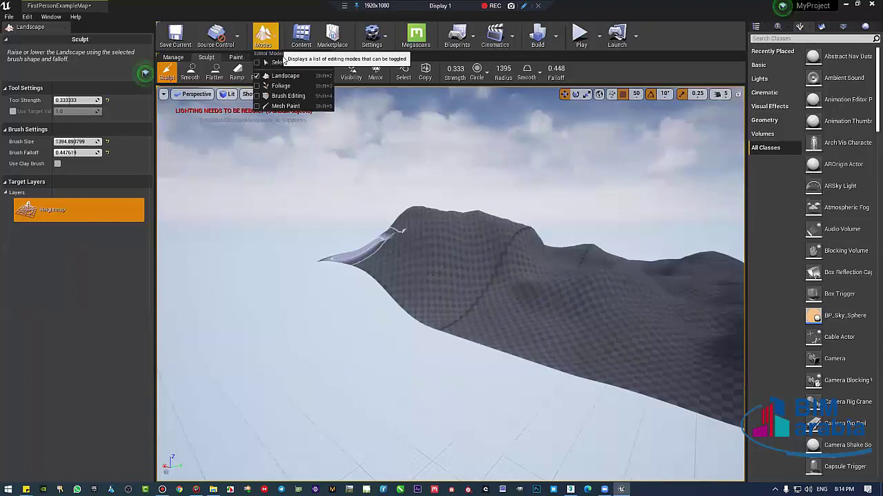
{"action": "left_click", "coordinate": [287, 64]}
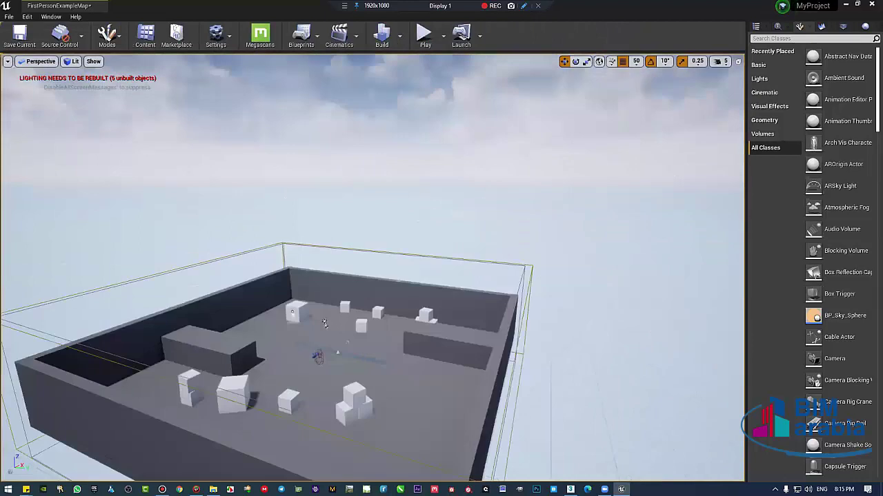
{"action": "right_click_drag", "start_coordinate": [234, 248], "coordinate": [235, 248]}
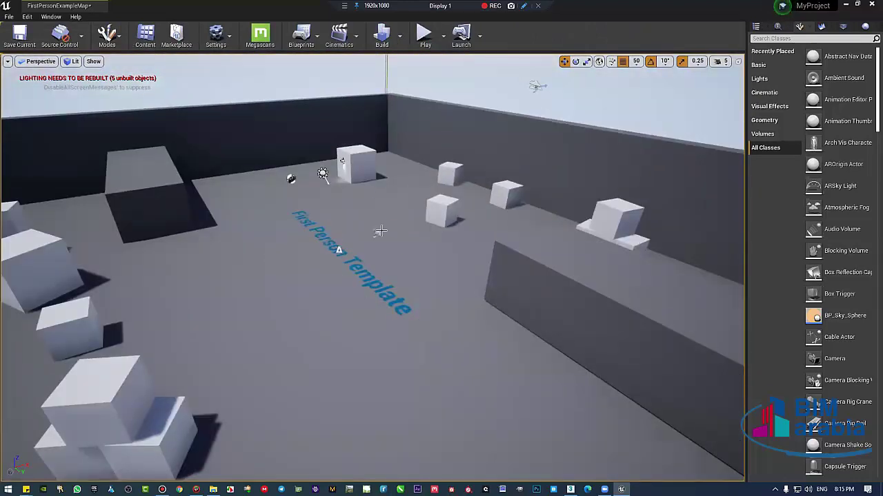
{"action": "right_click_drag", "start_coordinate": [370, 266], "coordinate": [370, 267]}
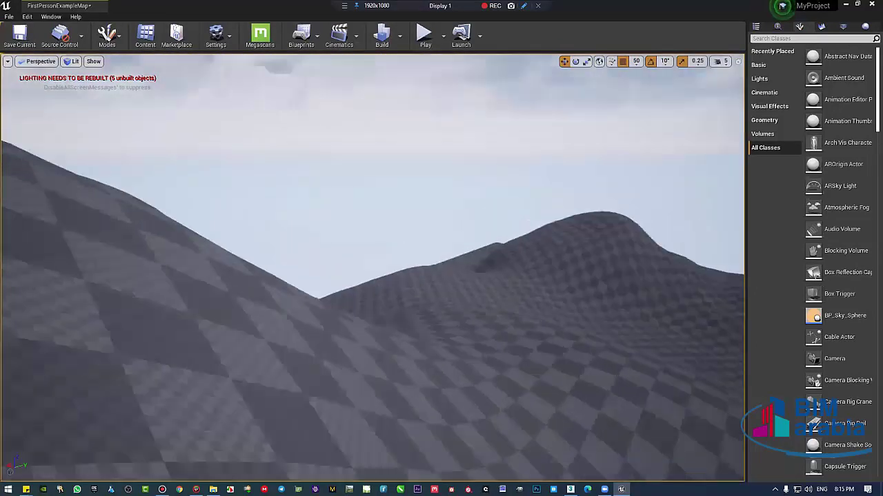
{"action": "right_click_drag", "start_coordinate": [365, 306], "coordinate": [483, 358]}
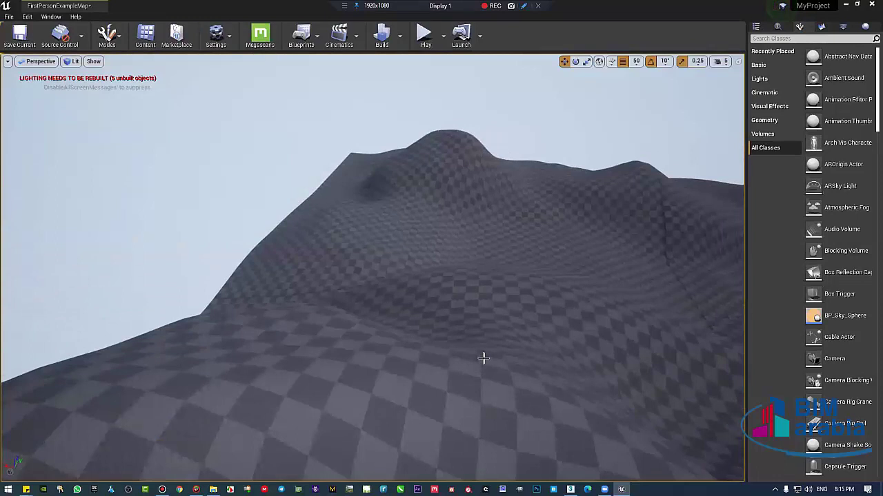
{"action": "right_click", "coordinate": [482, 358]}
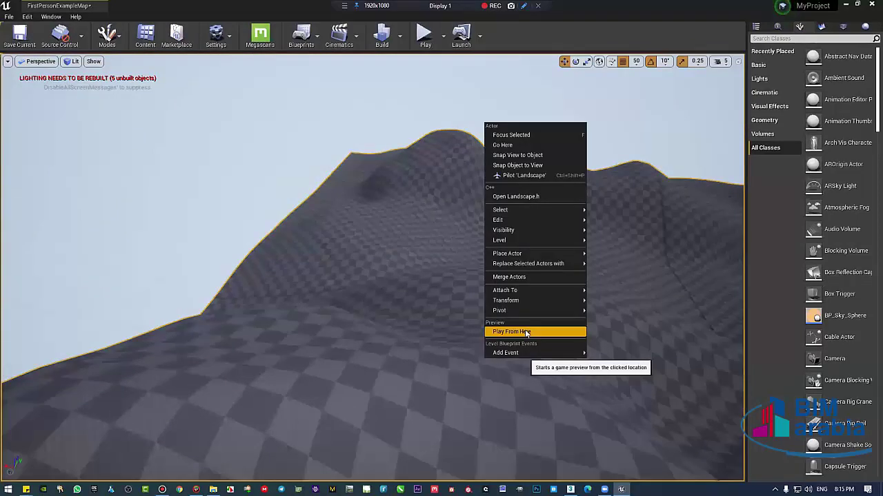
{"action": "right_click_drag", "start_coordinate": [489, 331], "coordinate": [498, 311]}
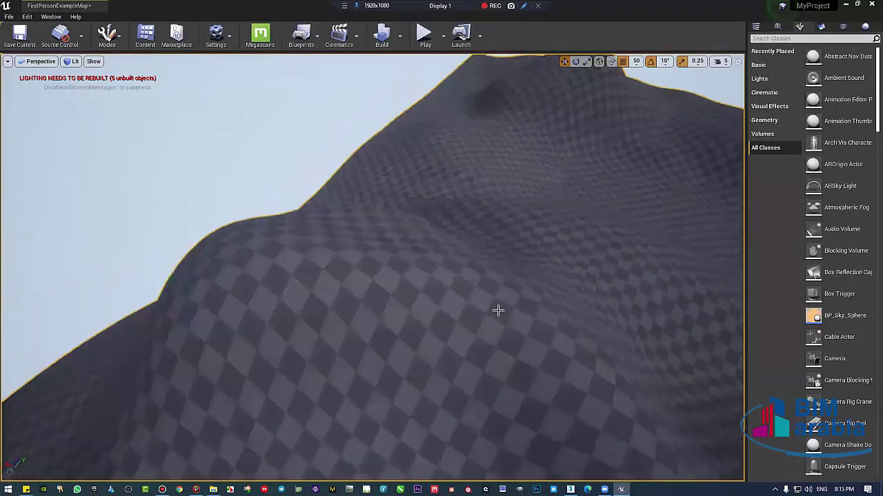
{"action": "right_click", "coordinate": [499, 312]}
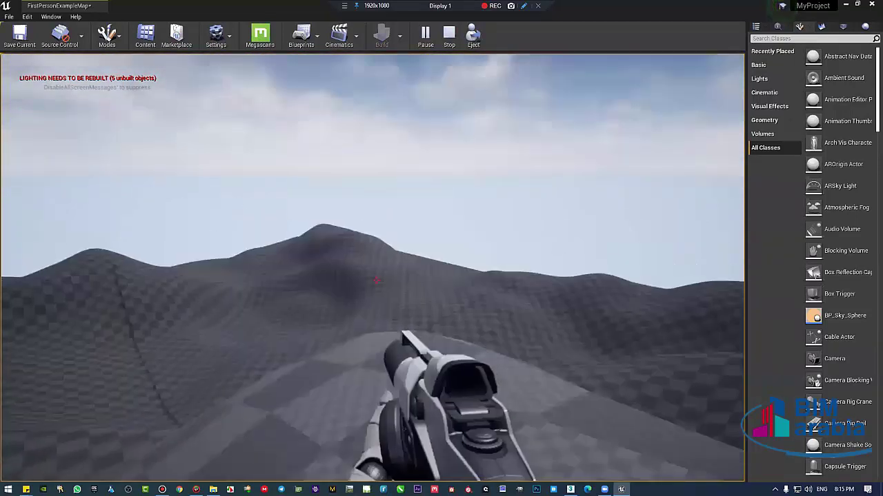
{"action": "key", "text": "Escape"}
{"action": "right_click_drag", "start_coordinate": [372, 269], "coordinate": [373, 241]}
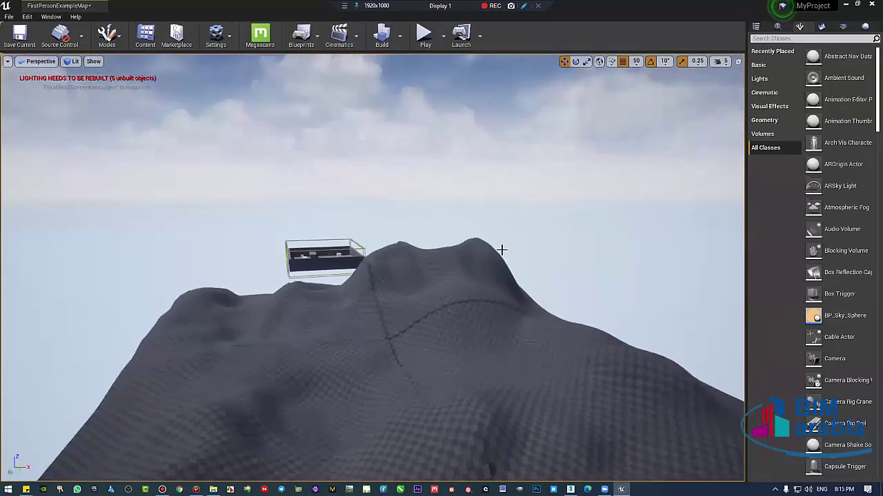
- Re-enter Landscape editing with Shift+3, Smooth tool at strength 0.333, size about 1395
{"action": "right_click_drag", "start_coordinate": [501, 250], "coordinate": [501, 250]}
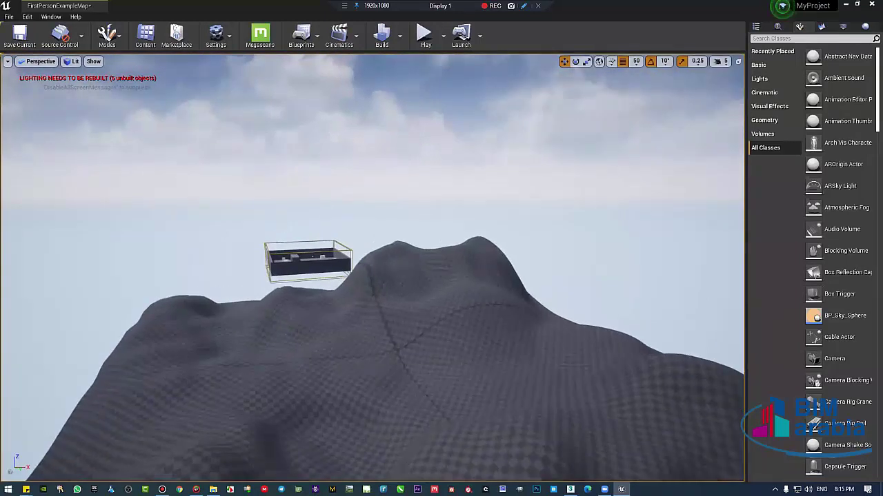
{"action": "right_click_drag", "start_coordinate": [372, 249], "coordinate": [373, 249]}
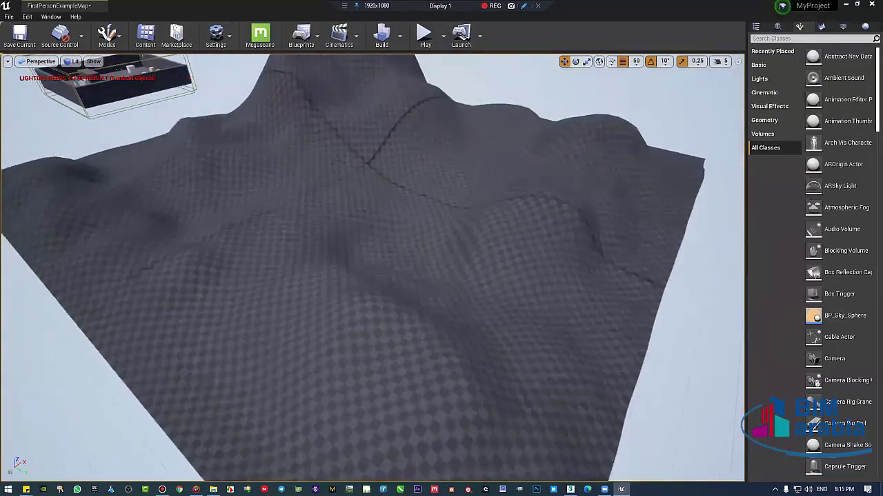
{"action": "right_click_drag", "start_coordinate": [445, 256], "coordinate": [254, 62]}
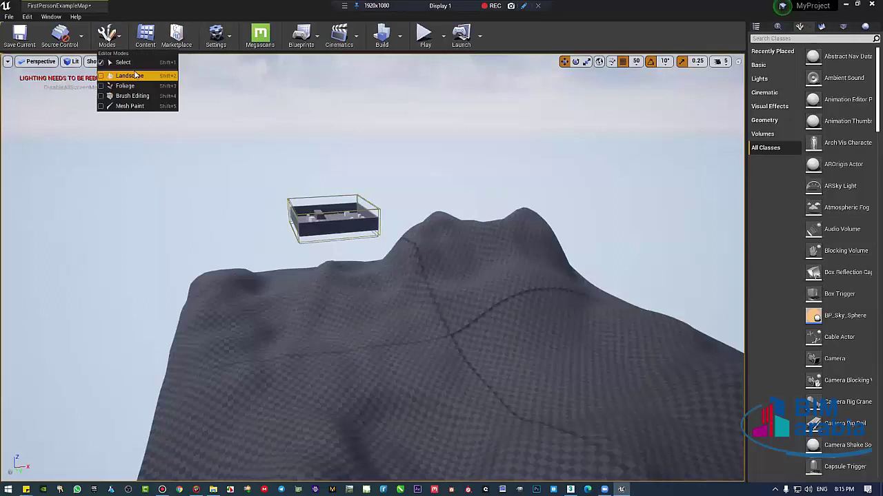
{"action": "key", "text": "shift+3"}
{"action": "mouse_move", "coordinate": [441, 276]}
{"action": "right_mouse_down"}
{"action": "mouse_move", "coordinate": [186, 73]}
{"action": "mouse_move", "coordinate": [248, 157]}
{"action": "right_mouse_up"}
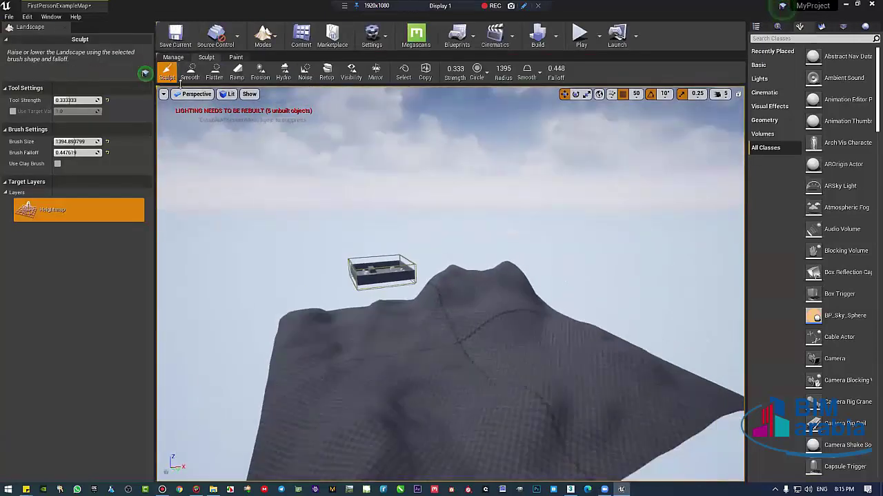
{"action": "right_click_drag", "start_coordinate": [448, 276], "coordinate": [448, 317]}
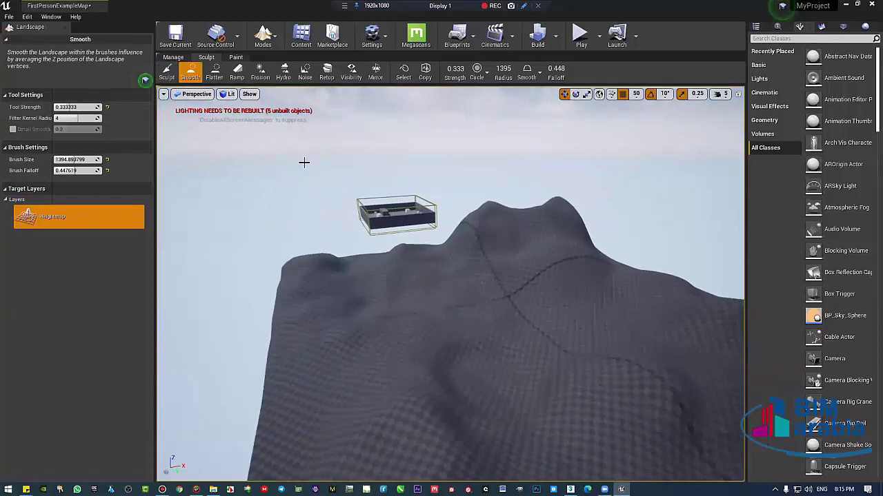
- Frame the camera so the sculpted hill fills the viewport
{"action": "right_click_drag", "start_coordinate": [304, 162], "coordinate": [190, 74]}
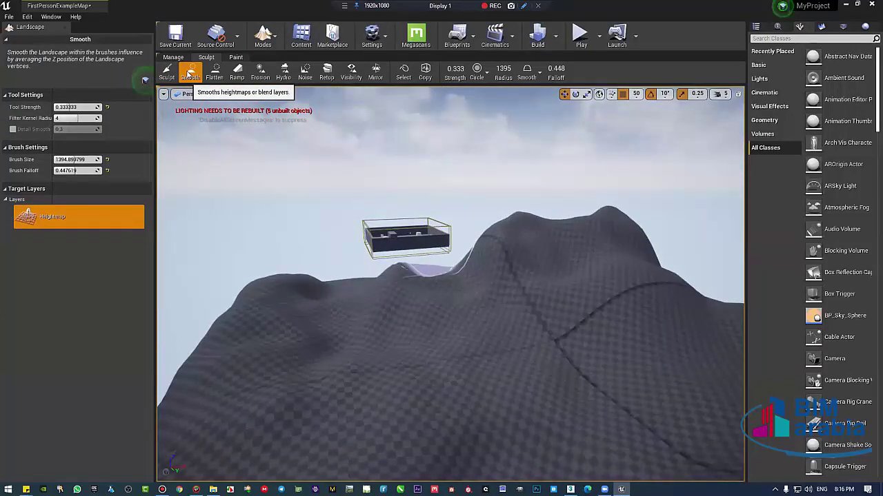
{"action": "right_click_drag", "start_coordinate": [191, 239], "coordinate": [191, 132]}
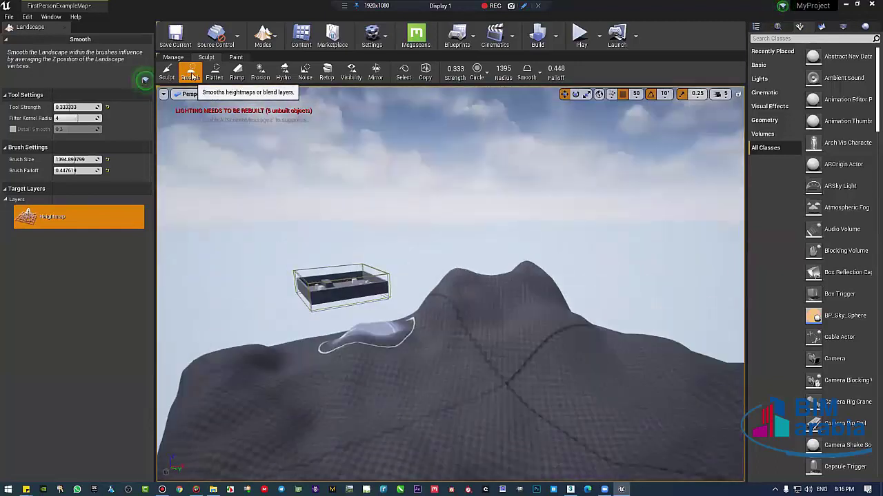
{"action": "right_click_drag", "start_coordinate": [313, 210], "coordinate": [476, 351]}
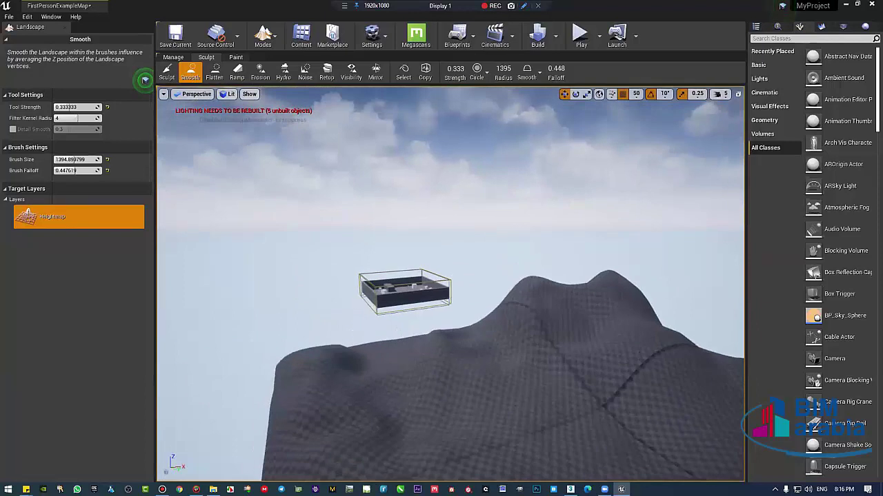
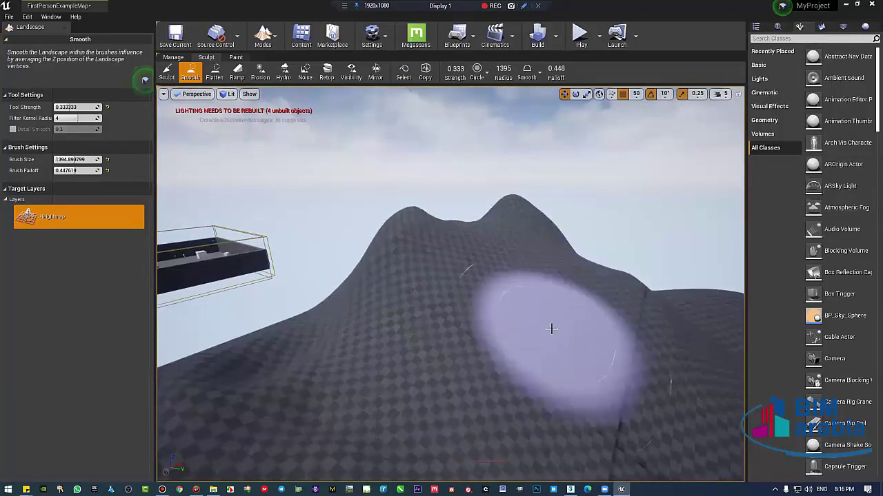
- Undo the last two Smooth strokes on the hill
{"action": "mouse_move", "coordinate": [551, 328]}
{"action": "right_mouse_down"}
{"action": "mouse_move", "coordinate": [563, 379]}
{"action": "mouse_move", "coordinate": [449, 312]}
{"action": "mouse_move", "coordinate": [410, 233]}
{"action": "mouse_move", "coordinate": [526, 242]}
{"action": "mouse_move", "coordinate": [404, 256]}
{"action": "right_mouse_up"}
{"action": "key", "text": "ctrl+z"}
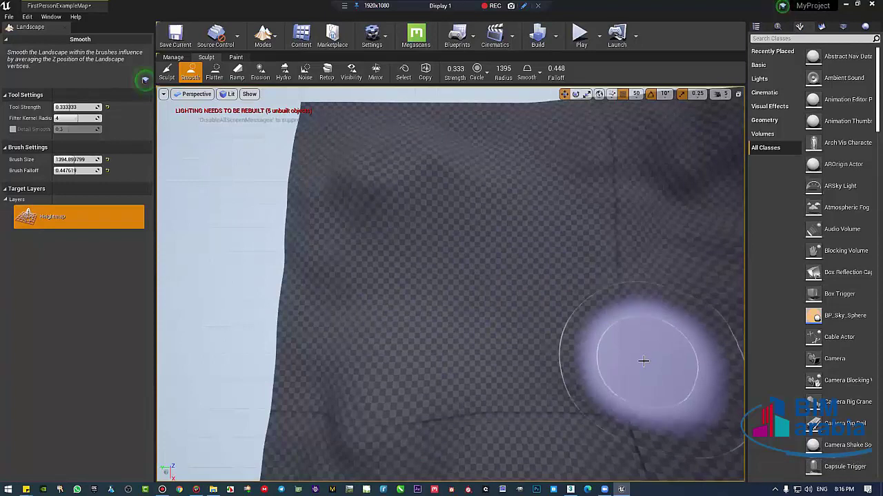
{"action": "key", "text": "ctrl+z"}
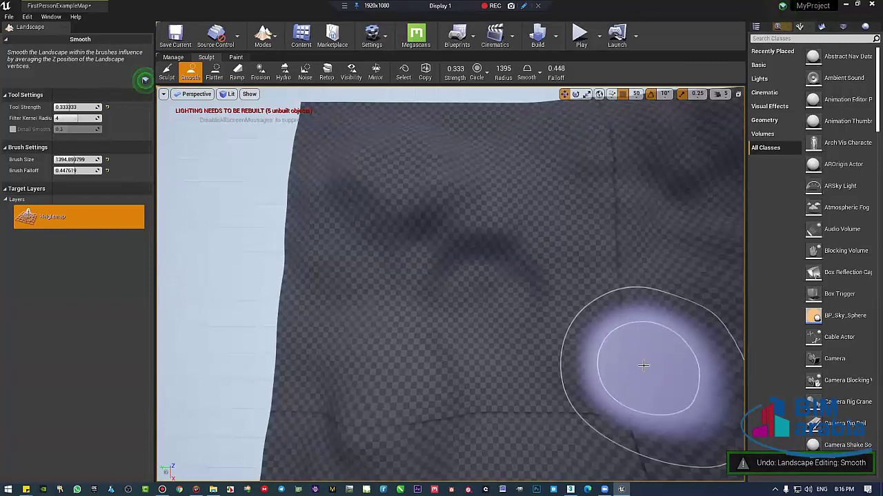
- Smooth a terrain patch with the Smooth brush (strength 0.333, size 1395, falloff 0.448)
{"action": "mouse_move", "coordinate": [546, 374]}
{"action": "right_mouse_down"}
{"action": "mouse_move", "coordinate": [524, 324]}
{"action": "mouse_move", "coordinate": [475, 291]}
{"action": "right_mouse_up"}
{"action": "scroll", "coordinate": [470, 283], "scroll_direction": "up", "scroll_amount": 3}
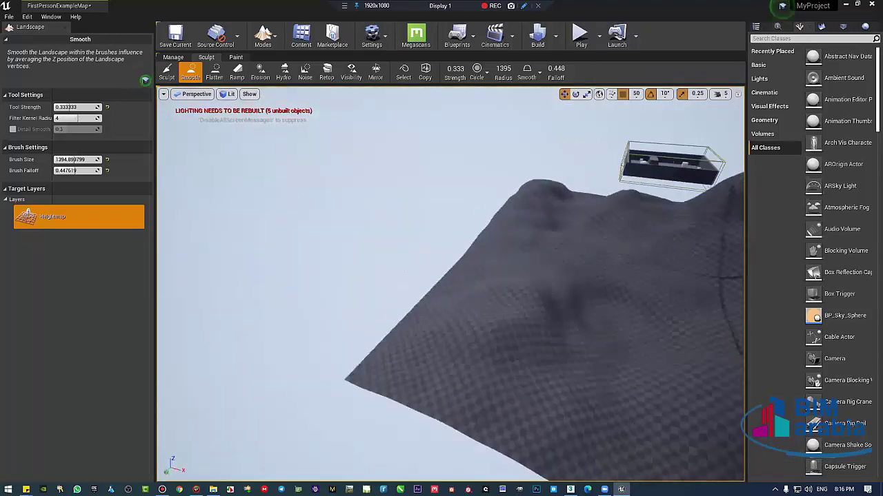
{"action": "scroll", "coordinate": [471, 283], "scroll_direction": "up", "scroll_amount": 3}
{"action": "scroll", "coordinate": [471, 284], "scroll_direction": "up", "scroll_amount": 3}
{"action": "scroll", "coordinate": [471, 284], "scroll_direction": "up", "scroll_amount": 5}
{"action": "left_click_drag", "start_coordinate": [471, 283], "coordinate": [460, 289]}
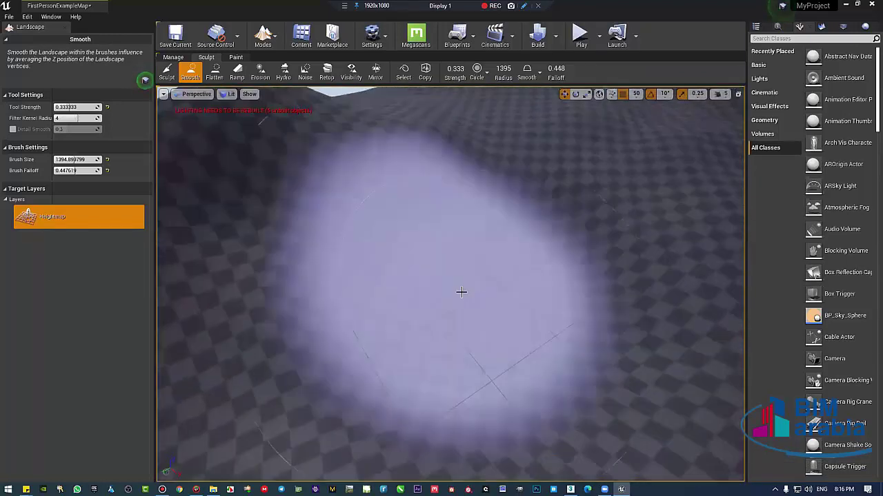
{"action": "mouse_move", "coordinate": [453, 288]}
{"action": "right_mouse_down"}
{"action": "mouse_move", "coordinate": [453, 206]}
{"action": "mouse_move", "coordinate": [535, 214]}
{"action": "right_mouse_up"}
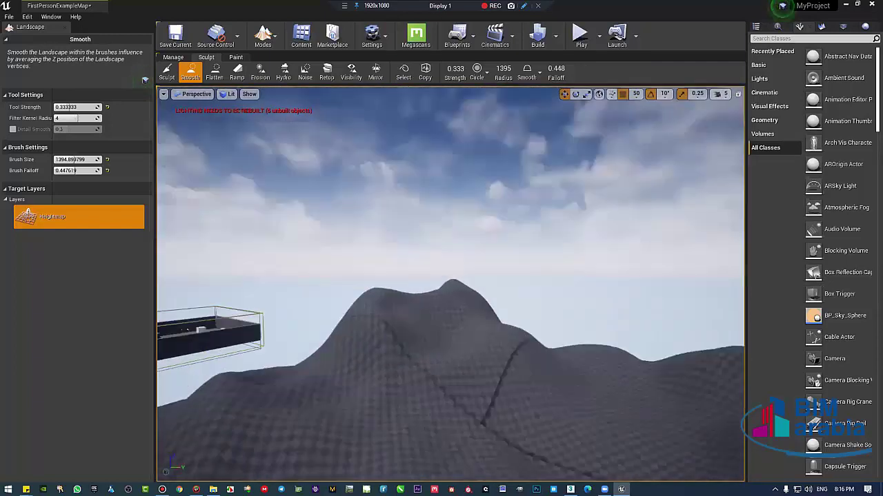
{"action": "right_click_drag", "start_coordinate": [372, 229], "coordinate": [372, 228]}
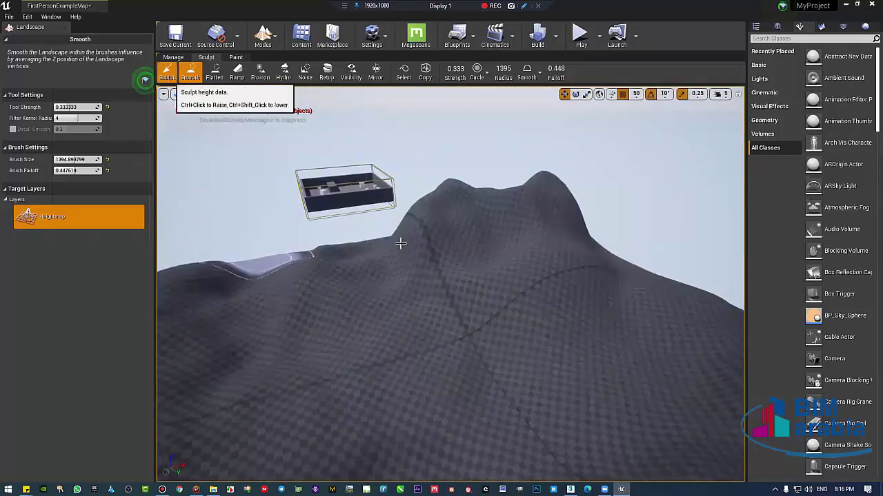
- Activate the Sculpt tool and switch the viewport to Lighting Only view mode
{"action": "left_click", "coordinate": [167, 71]}
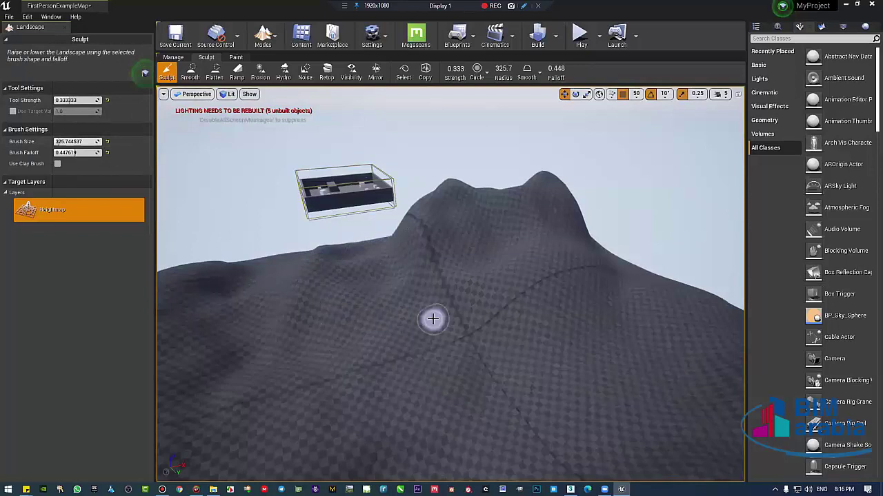
{"action": "mouse_move", "coordinate": [432, 318]}
{"action": "right_mouse_down"}
{"action": "mouse_move", "coordinate": [435, 279]}
{"action": "mouse_move", "coordinate": [444, 311]}
{"action": "right_mouse_up"}
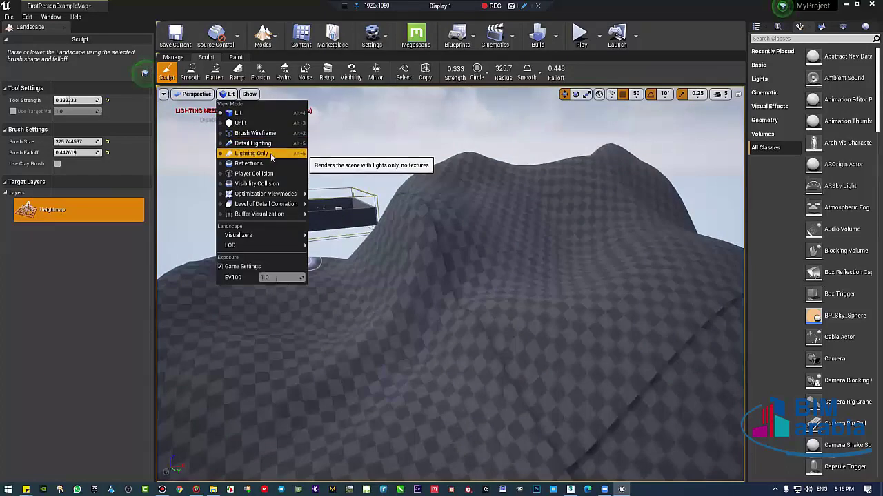
{"action": "left_click", "coordinate": [271, 156]}
{"action": "right_click_drag", "start_coordinate": [448, 282], "coordinate": [386, 282]}
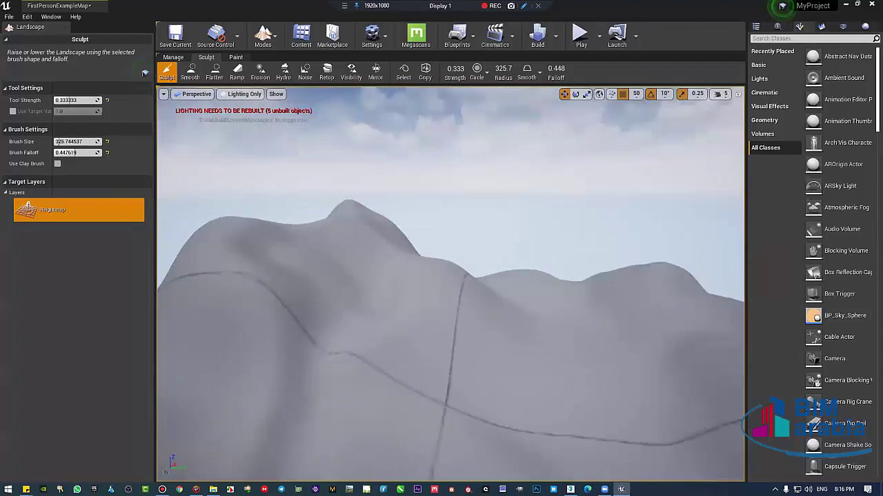
{"action": "right_click_drag", "start_coordinate": [452, 238], "coordinate": [451, 238]}
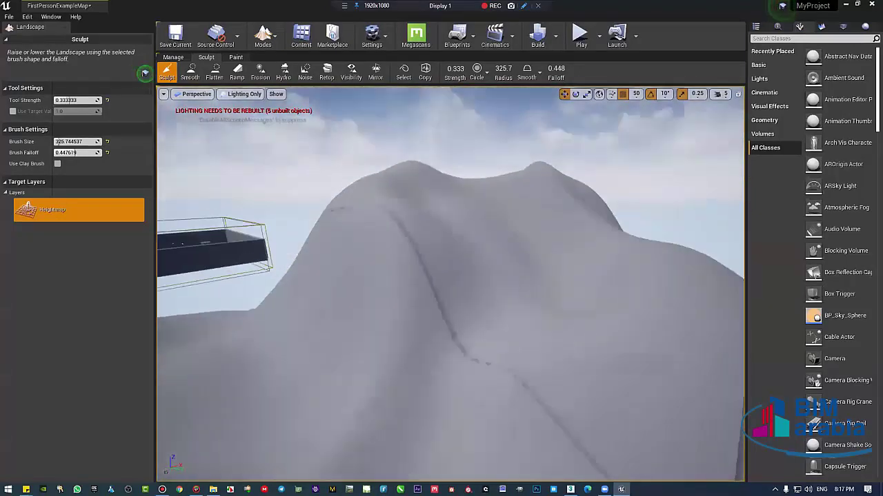
{"action": "scroll", "coordinate": [545, 195], "scroll_direction": "down", "scroll_amount": 3}
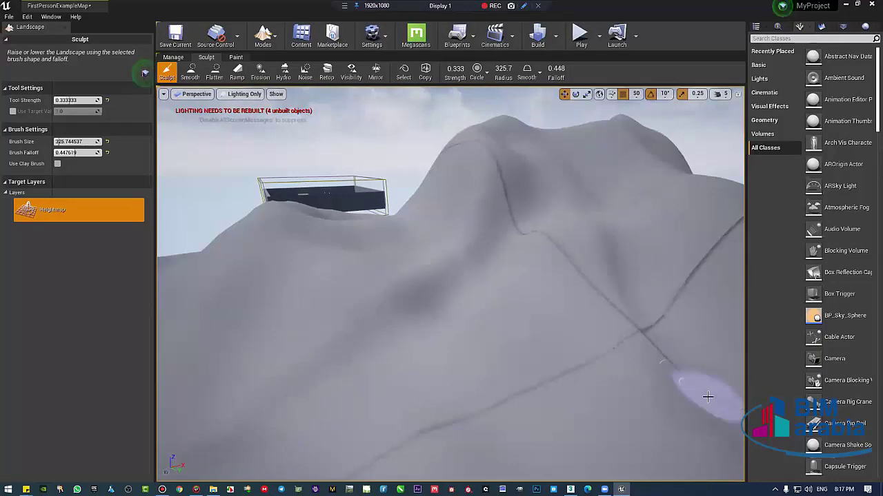
- Fly around the hills and bring up the landscape's right-click context menu
{"action": "right_click_drag", "start_coordinate": [708, 397], "coordinate": [560, 209]}
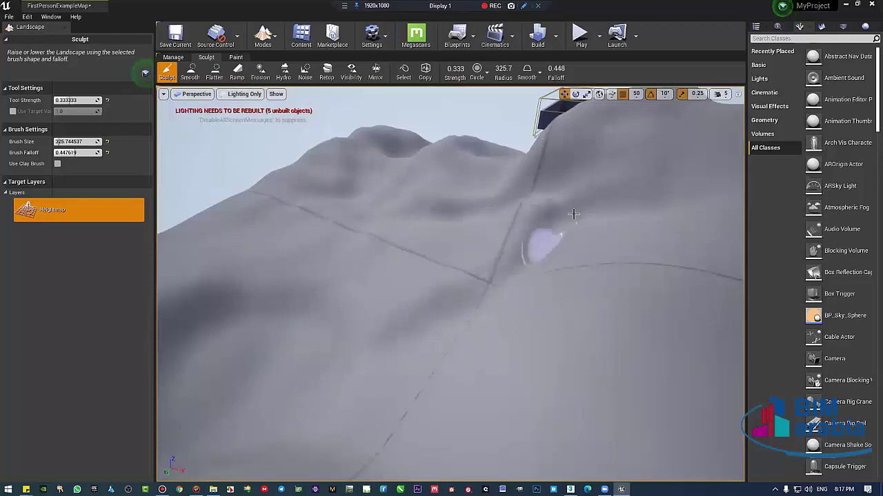
{"action": "right_click_drag", "start_coordinate": [644, 200], "coordinate": [524, 254]}
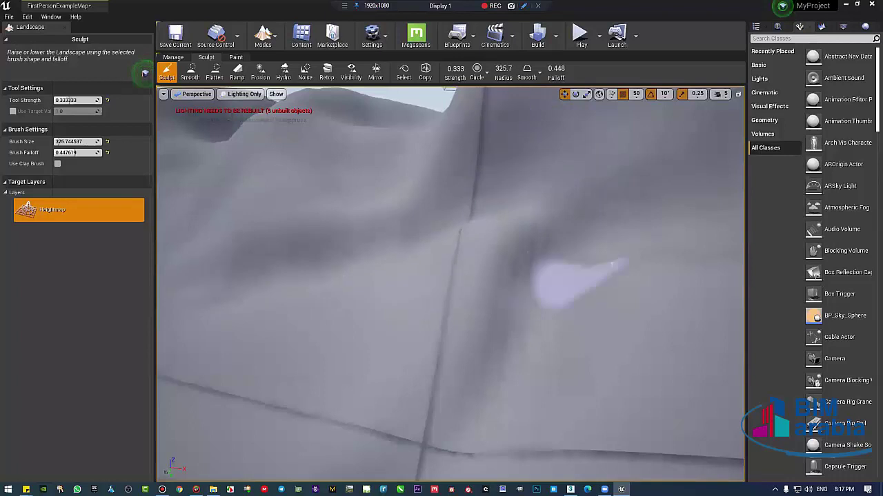
{"action": "right_click_drag", "start_coordinate": [579, 283], "coordinate": [393, 338]}
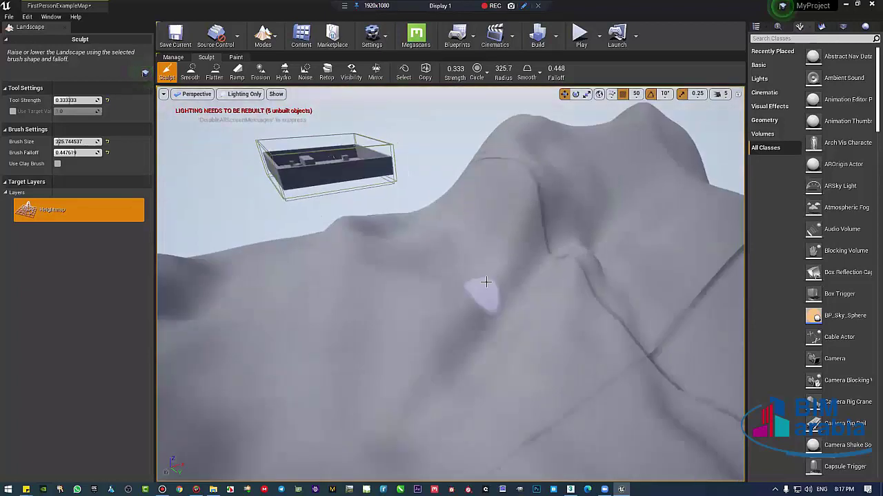
{"action": "right_click_drag", "start_coordinate": [486, 286], "coordinate": [503, 273]}
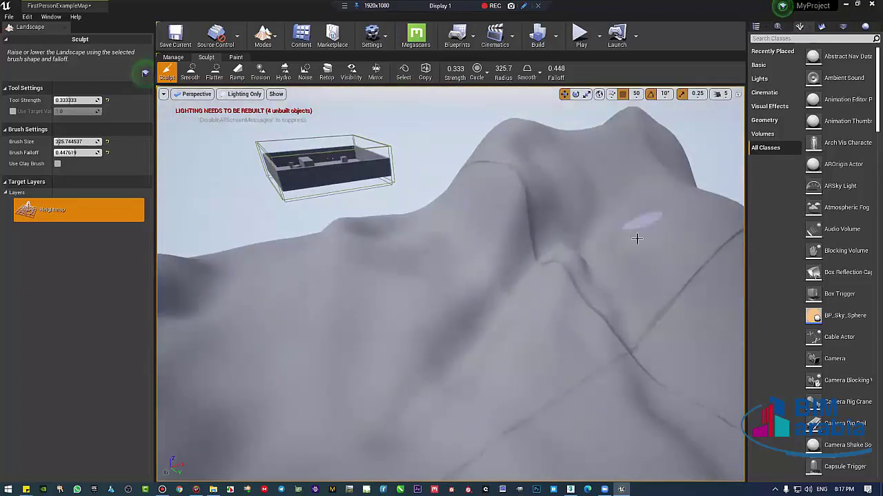
{"action": "right_click_drag", "start_coordinate": [605, 264], "coordinate": [570, 199]}
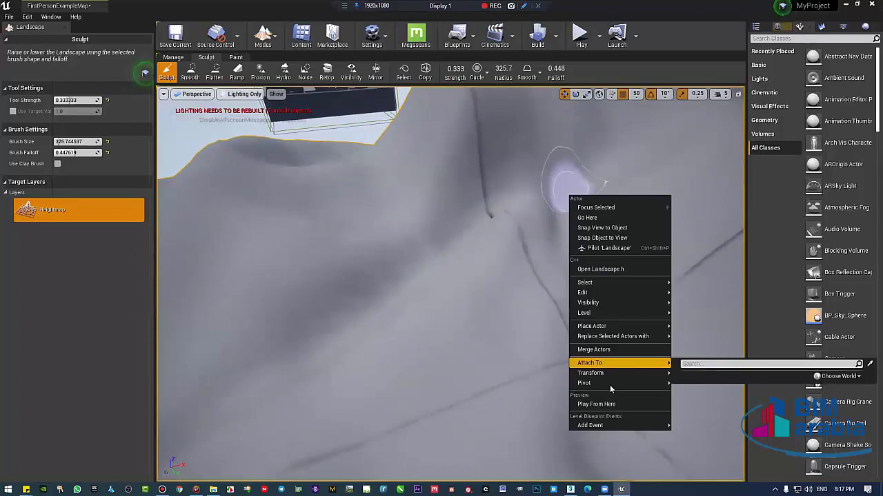
- Play From Here in first person, fire toward the hills, then end the session with Esc
{"action": "left_click", "coordinate": [602, 404]}
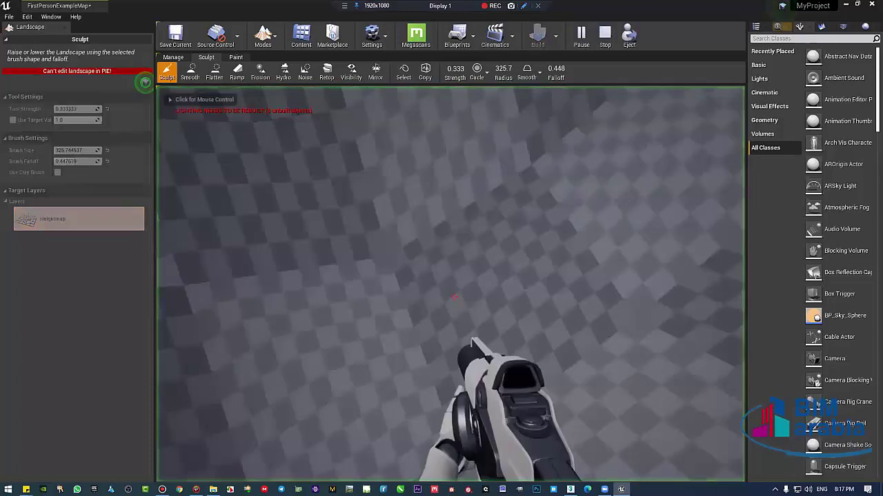
{"action": "left_click", "coordinate": [602, 406]}
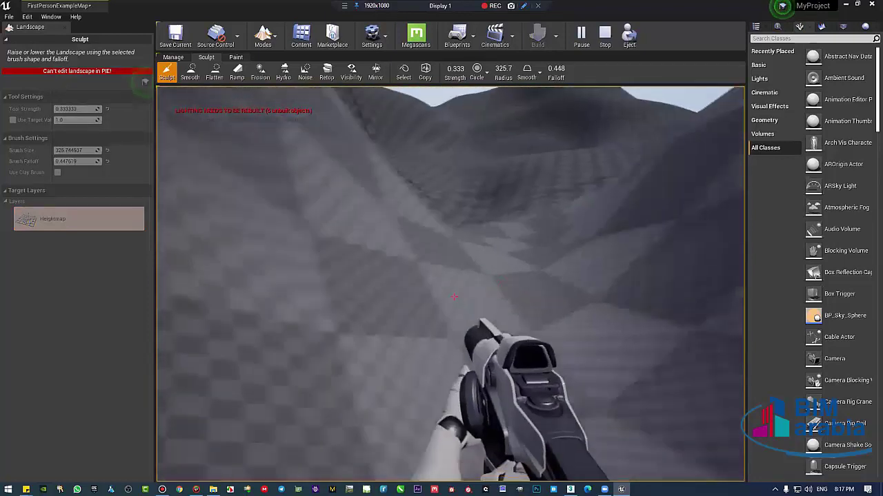
{"action": "left_click", "coordinate": [454, 296]}
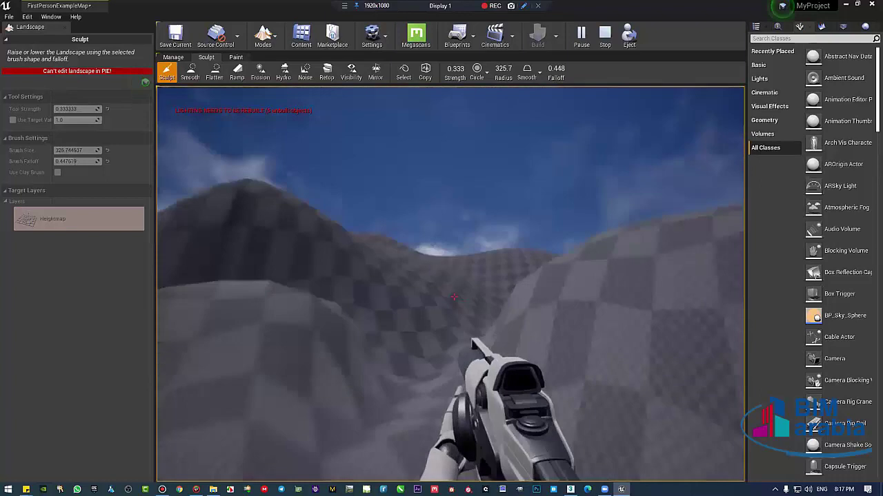
{"action": "key", "text": "Escape"}
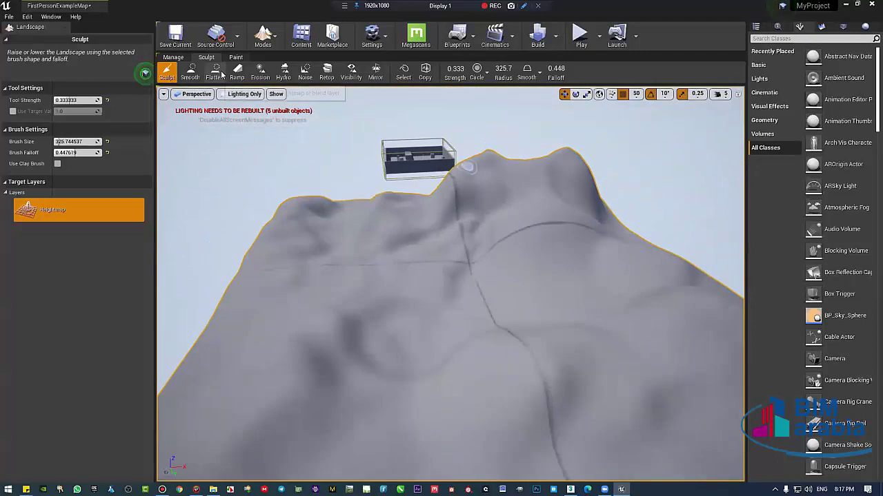
- Select Flatten, shrink the brush from 1670 to 1510, and undo the last flatten stroke
{"action": "left_click", "coordinate": [218, 72]}
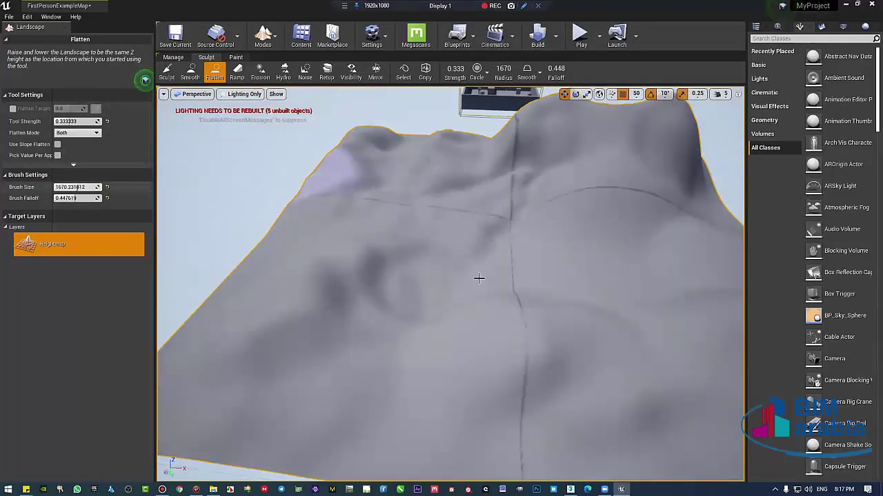
{"action": "right_click_drag", "start_coordinate": [478, 277], "coordinate": [466, 242]}
{"action": "key", "text": "["}
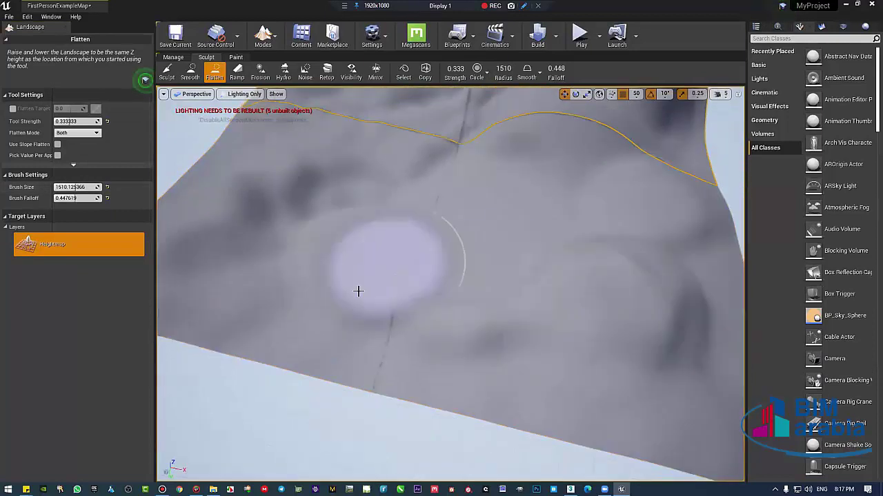
{"action": "right_click_drag", "start_coordinate": [477, 328], "coordinate": [612, 339]}
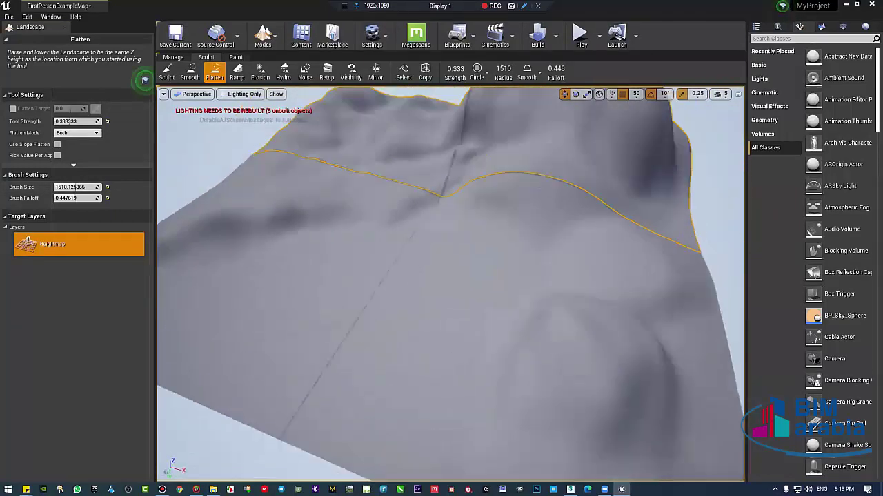
{"action": "key", "text": "ctrl+z"}
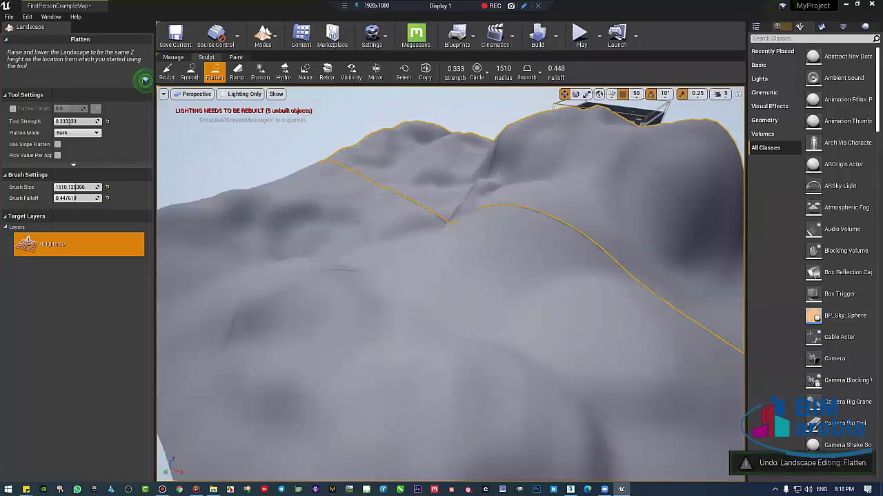
{"action": "mouse_move", "coordinate": [613, 340]}
{"action": "right_mouse_down"}
{"action": "mouse_move", "coordinate": [342, 326]}
{"action": "mouse_move", "coordinate": [419, 292]}
{"action": "right_mouse_up"}
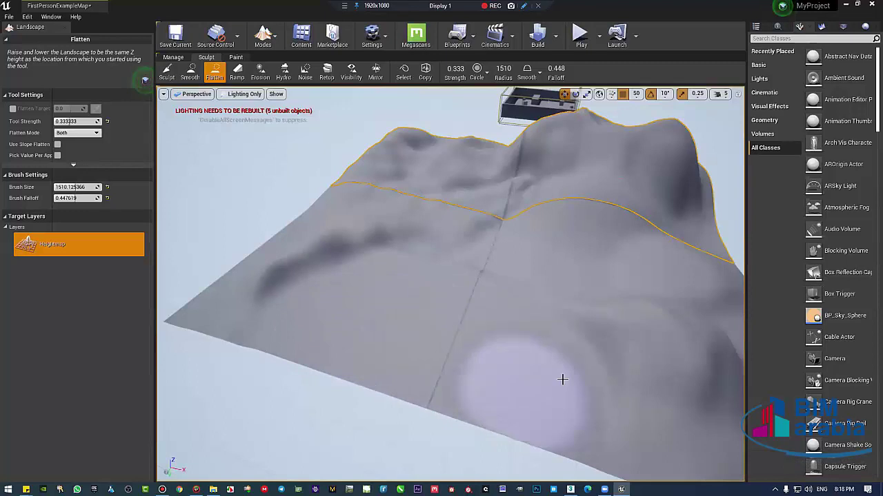
{"action": "mouse_move", "coordinate": [534, 391]}
{"action": "right_mouse_down"}
{"action": "mouse_move", "coordinate": [483, 359]}
{"action": "mouse_move", "coordinate": [531, 359]}
{"action": "right_mouse_up"}
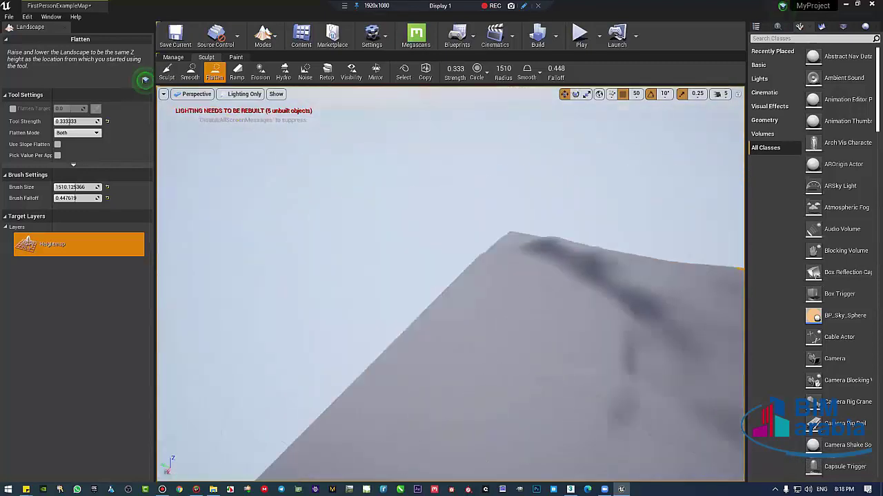
- Select the Ramp tool and place a ramp point on the hill slope
{"action": "left_click", "coordinate": [237, 72]}
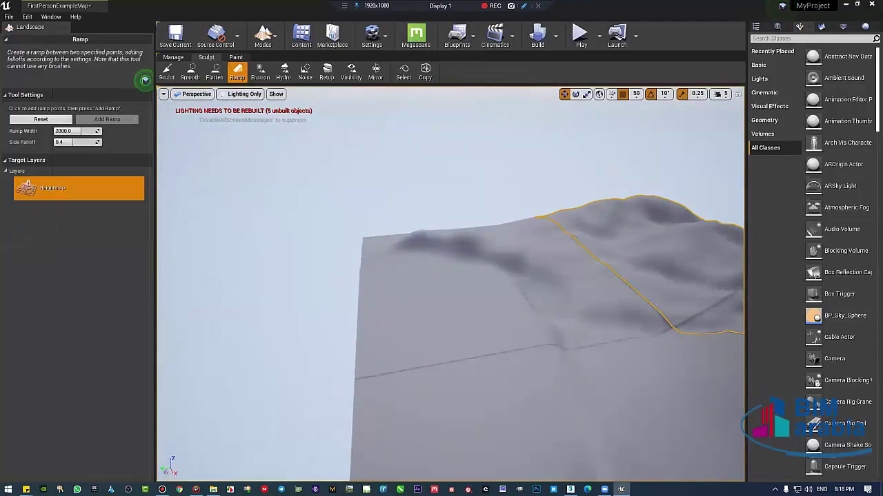
{"action": "mouse_move", "coordinate": [483, 244]}
{"action": "right_mouse_down"}
{"action": "mouse_move", "coordinate": [391, 247]}
{"action": "mouse_move", "coordinate": [452, 231]}
{"action": "mouse_move", "coordinate": [482, 234]}
{"action": "mouse_move", "coordinate": [441, 238]}
{"action": "right_mouse_up"}
{"action": "left_click", "coordinate": [391, 247]}
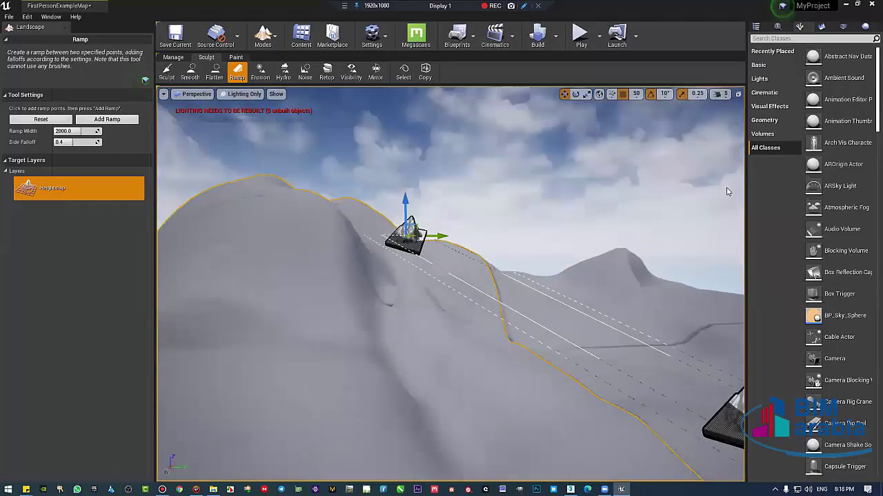
- Fly along the hillside to inspect both ramp points from several sides
{"action": "right_click_drag", "start_coordinate": [442, 238], "coordinate": [455, 234]}
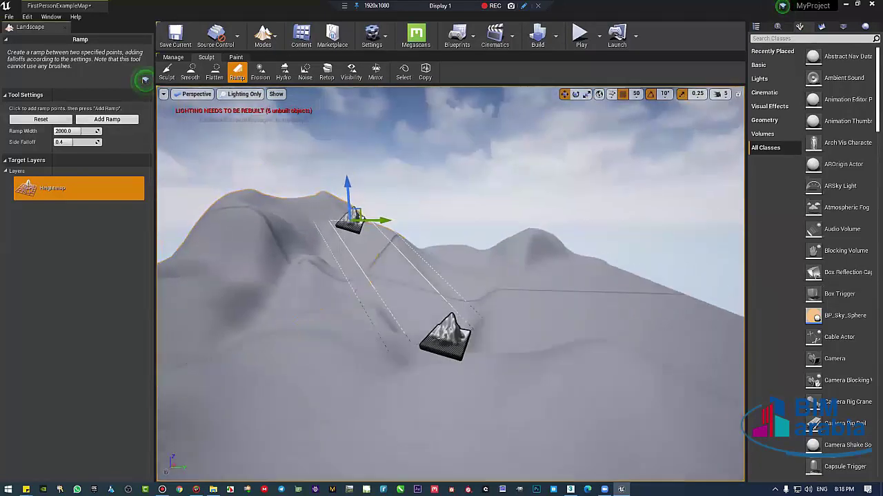
{"action": "key", "text": "Up"}
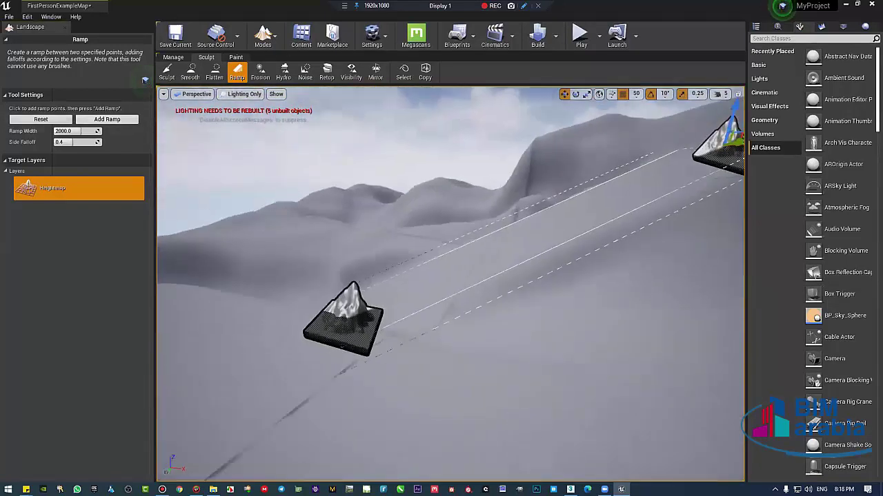
{"action": "right_click_drag", "start_coordinate": [496, 283], "coordinate": [496, 282]}
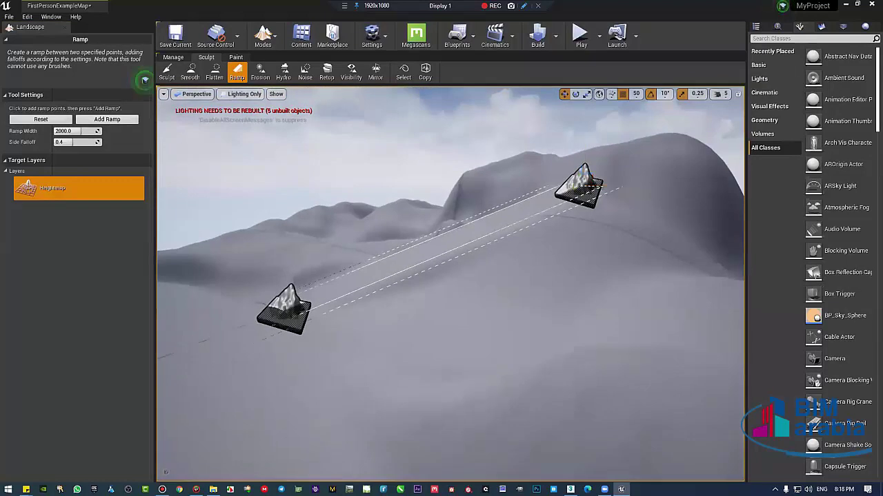
{"action": "key", "text": "Up"}
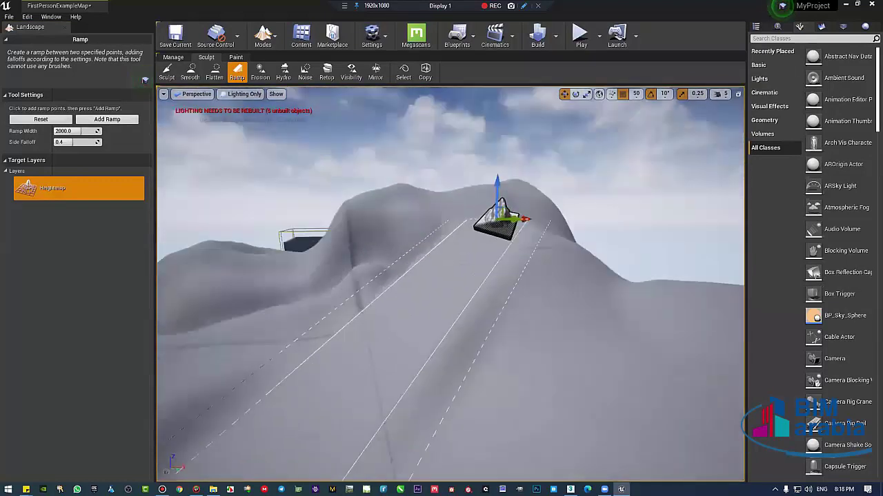
{"action": "right_click_drag", "start_coordinate": [144, 79], "coordinate": [145, 80]}
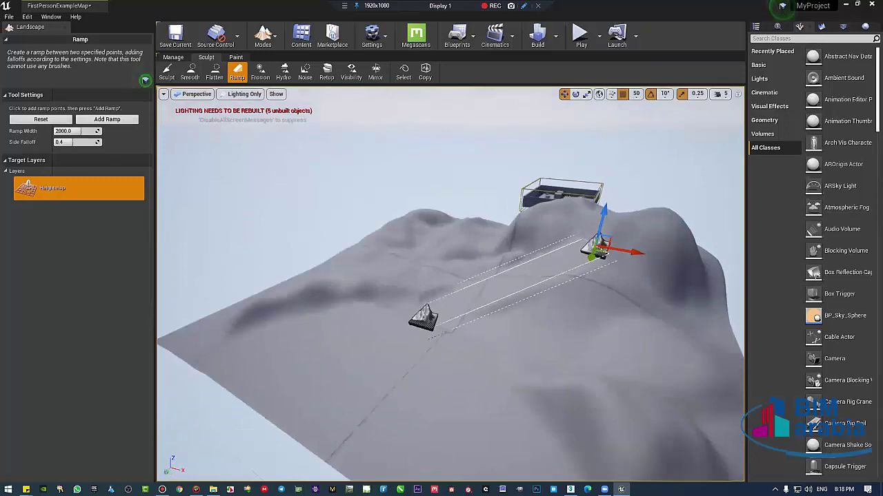
{"action": "right_click_drag", "start_coordinate": [565, 132], "coordinate": [564, 131]}
{"action": "right_click_drag", "start_coordinate": [611, 186], "coordinate": [456, 209]}
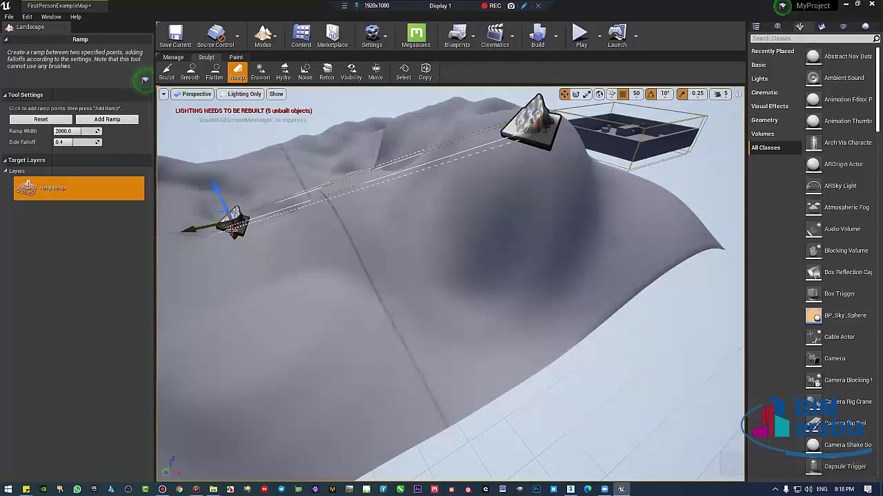
{"action": "right_click_drag", "start_coordinate": [416, 263], "coordinate": [416, 263]}
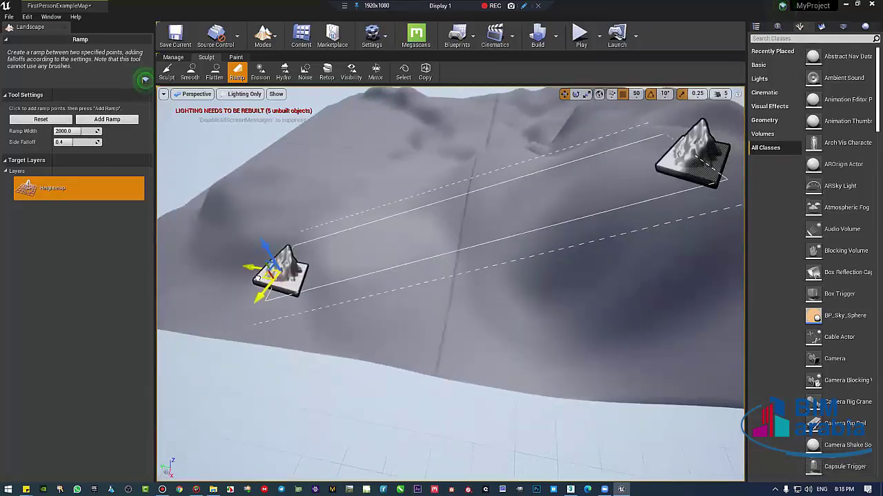
{"action": "right_click_drag", "start_coordinate": [254, 296], "coordinate": [255, 297]}
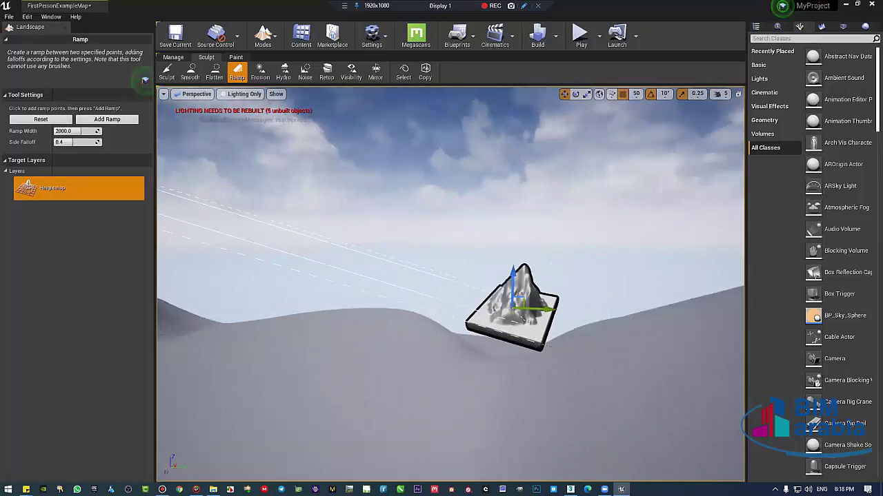
{"action": "right_click_drag", "start_coordinate": [255, 297], "coordinate": [255, 297]}
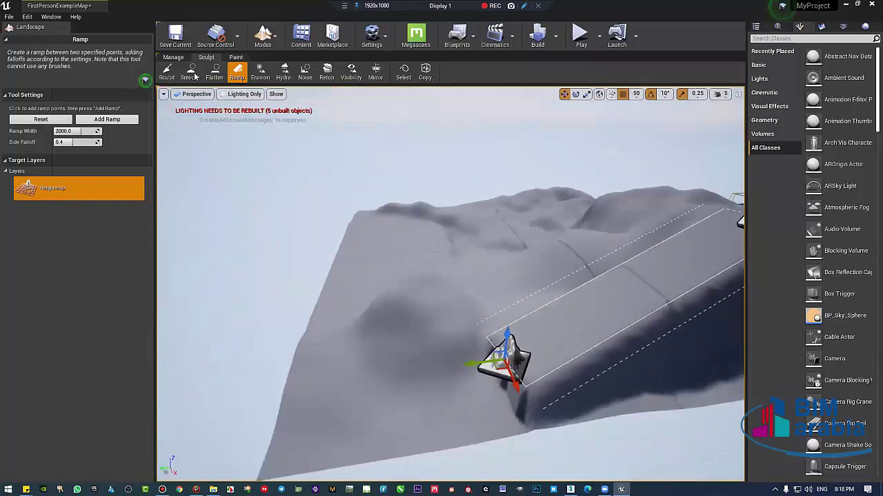
- Select Smooth at strength 0.143, undo one stroke, and smooth a patch of the hillside
{"action": "left_click", "coordinate": [192, 73]}
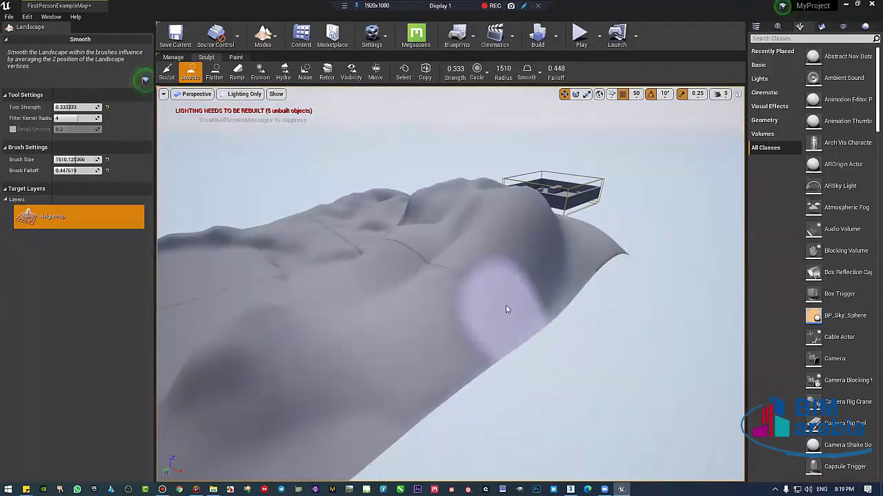
{"action": "mouse_move", "coordinate": [506, 308]}
{"action": "right_mouse_down"}
{"action": "mouse_move", "coordinate": [465, 319]}
{"action": "mouse_move", "coordinate": [278, 236]}
{"action": "mouse_move", "coordinate": [153, 117]}
{"action": "right_mouse_up"}
{"action": "key", "text": "ctrl+z"}
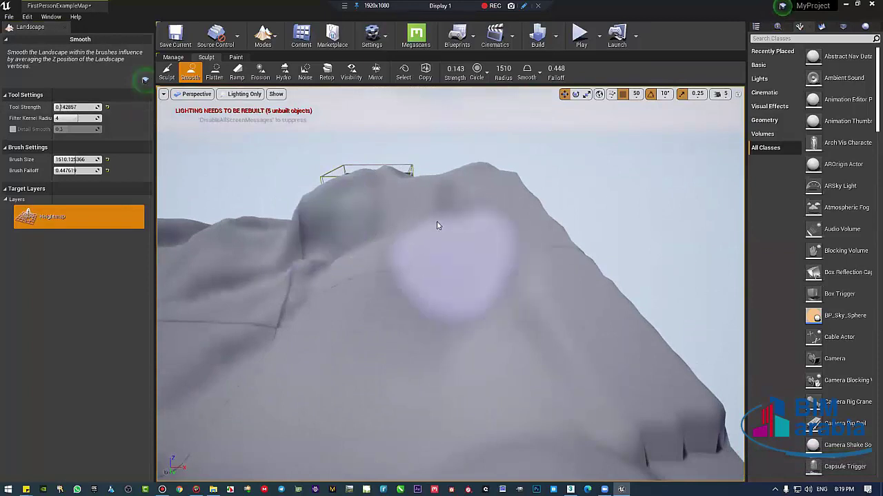
{"action": "right_click_drag", "start_coordinate": [594, 430], "coordinate": [459, 371]}
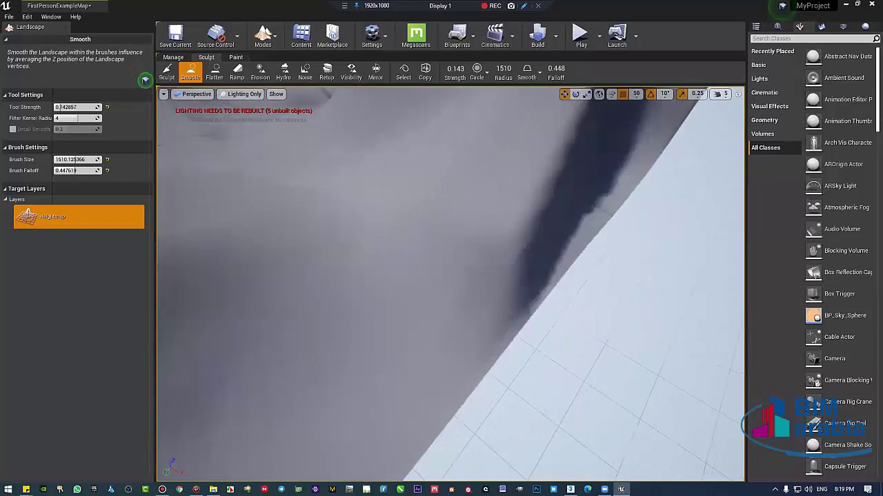
{"action": "right_click_drag", "start_coordinate": [546, 239], "coordinate": [545, 238]}
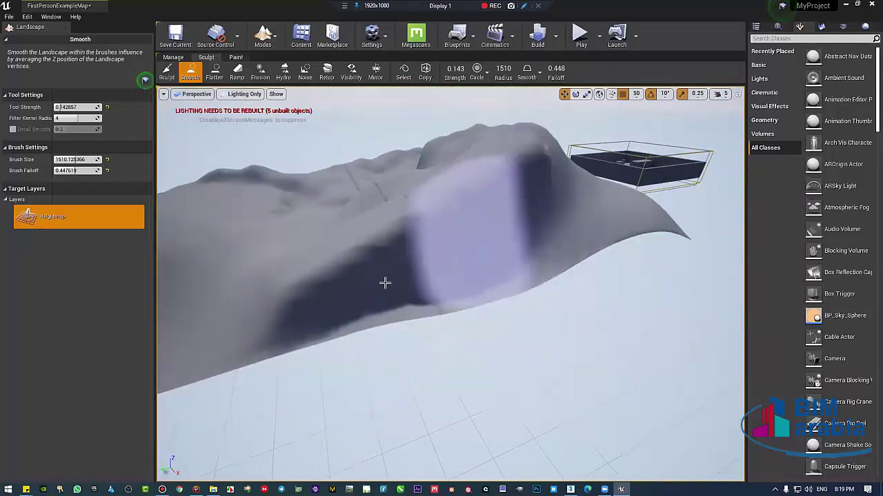
{"action": "right_click_drag", "start_coordinate": [532, 260], "coordinate": [532, 228]}
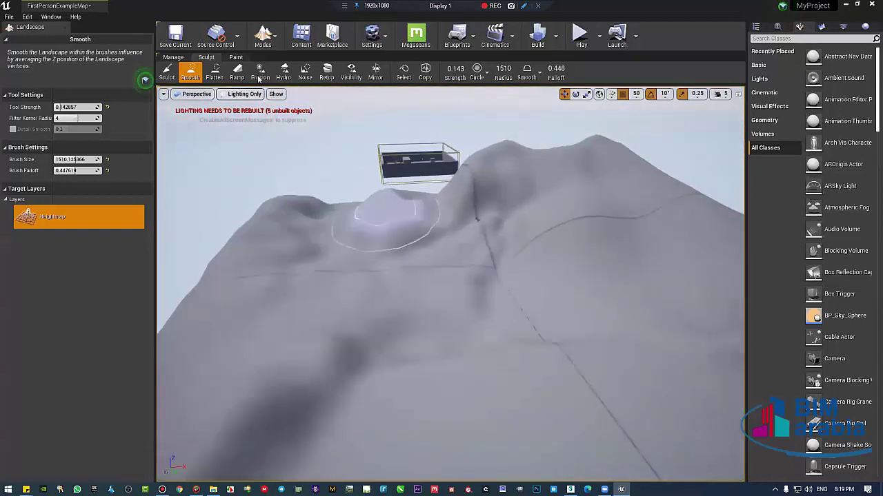
- Select Erosion (threshold 64, 28 iterations), enlarge the brush to 2797, and erode the hills
{"action": "left_click", "coordinate": [259, 78]}
{"action": "right_click_drag", "start_coordinate": [403, 223], "coordinate": [404, 223]}
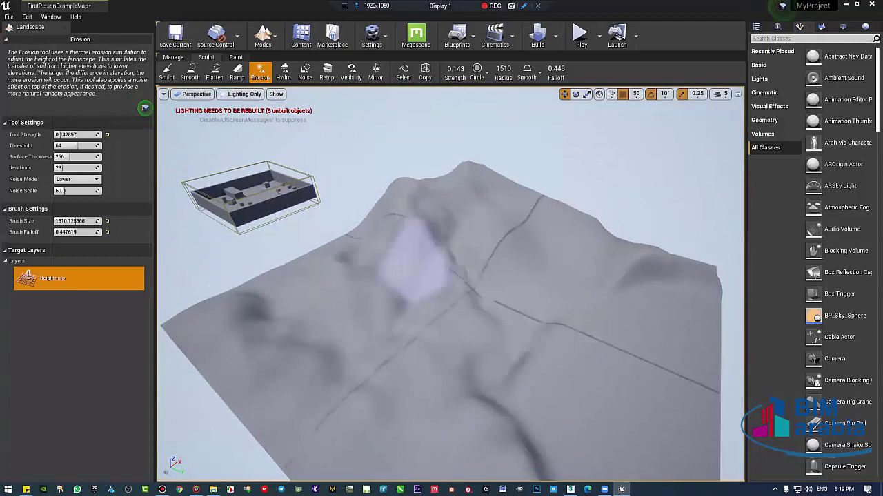
{"action": "right_click_drag", "start_coordinate": [413, 258], "coordinate": [414, 258]}
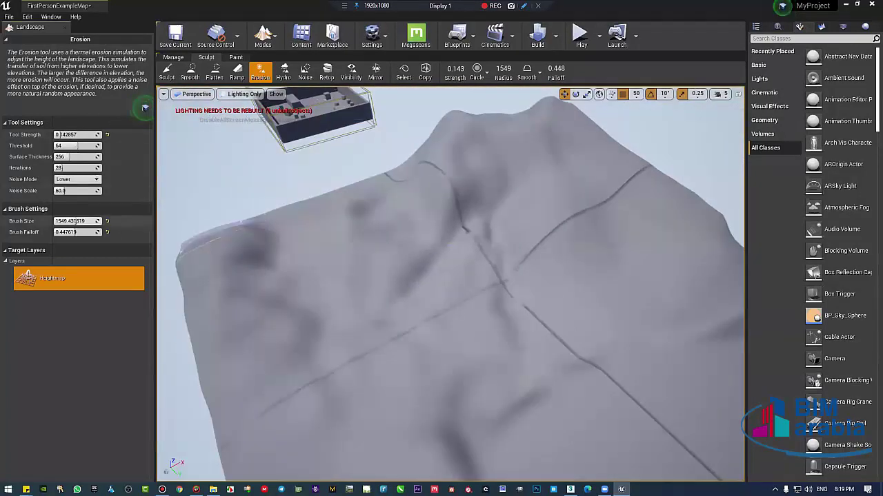
{"action": "right_click_drag", "start_coordinate": [458, 280], "coordinate": [437, 275]}
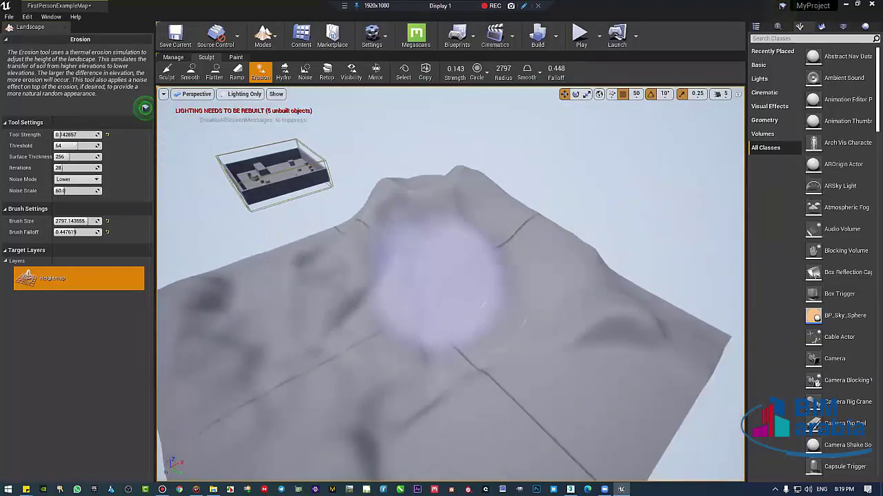
{"action": "right_click_drag", "start_coordinate": [518, 277], "coordinate": [519, 278]}
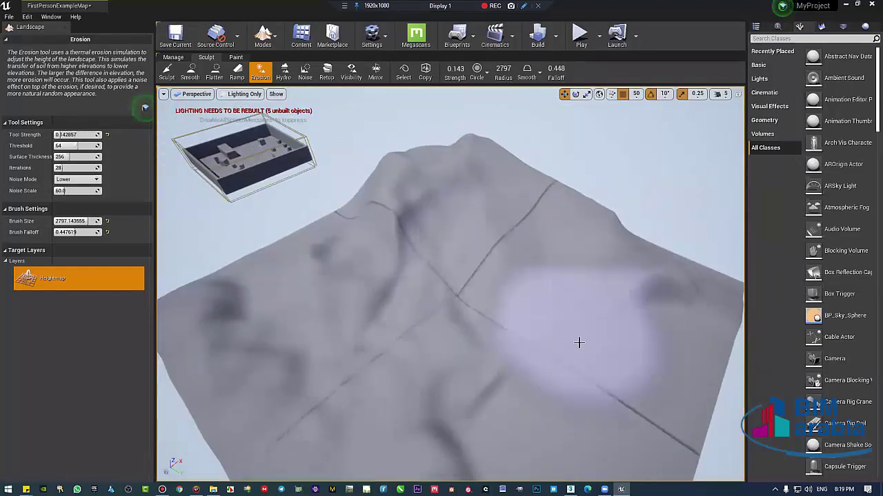
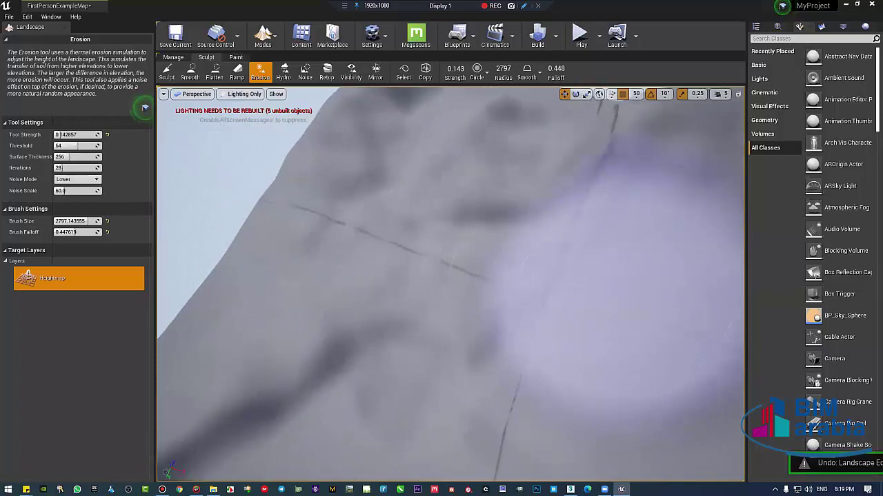
- Erode the hillside with the Erosion brush, then undo and redo the stroke
{"action": "right_click_drag", "start_coordinate": [462, 223], "coordinate": [462, 223]}
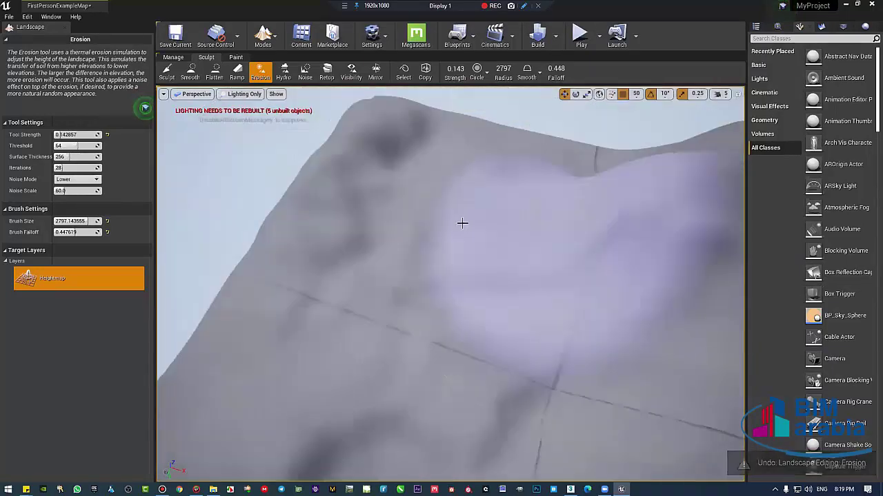
{"action": "left_click_drag", "start_coordinate": [542, 222], "coordinate": [481, 233]}
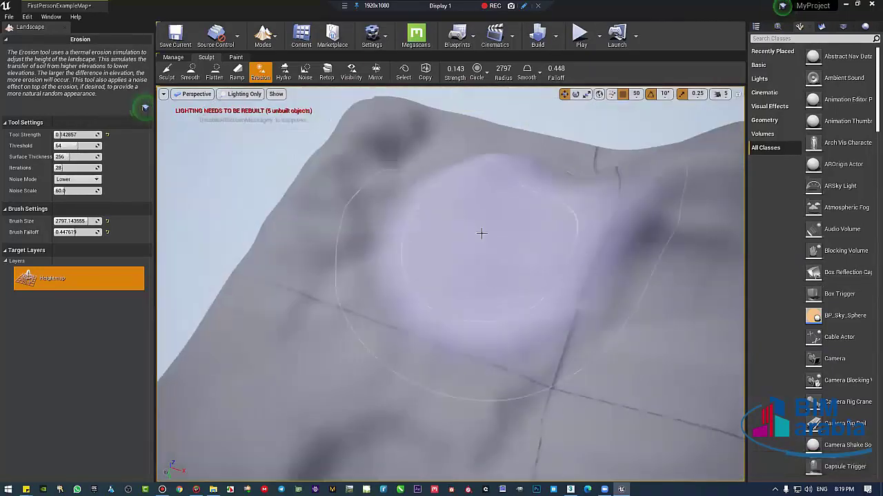
{"action": "mouse_move", "coordinate": [482, 233]}
{"action": "right_mouse_down"}
{"action": "mouse_move", "coordinate": [584, 262]}
{"action": "mouse_move", "coordinate": [481, 248]}
{"action": "right_mouse_up"}
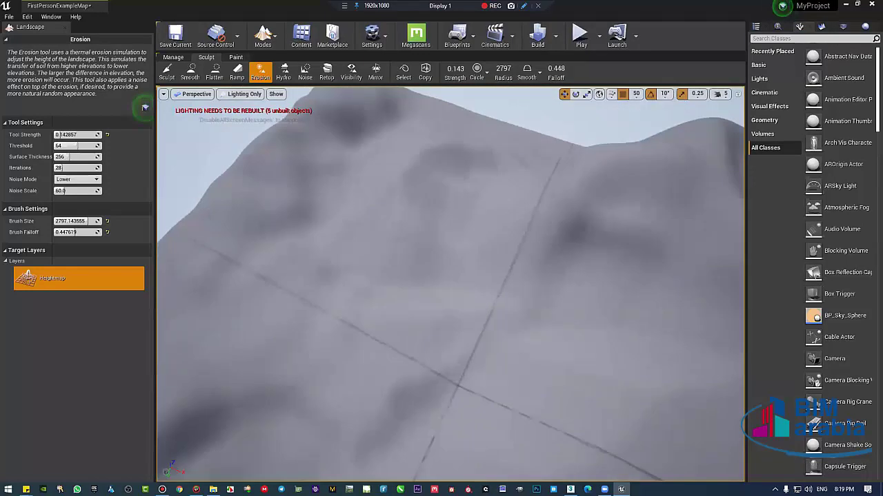
{"action": "right_click_drag", "start_coordinate": [405, 199], "coordinate": [396, 276]}
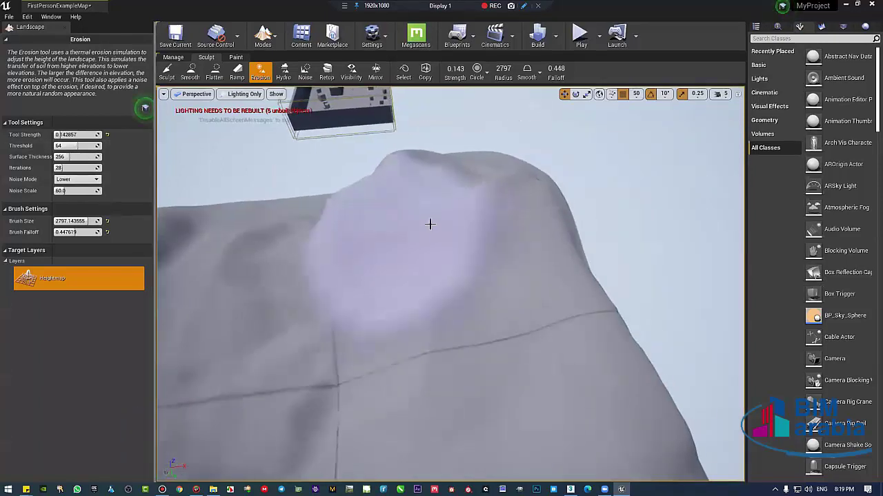
{"action": "right_click_drag", "start_coordinate": [458, 207], "coordinate": [441, 172]}
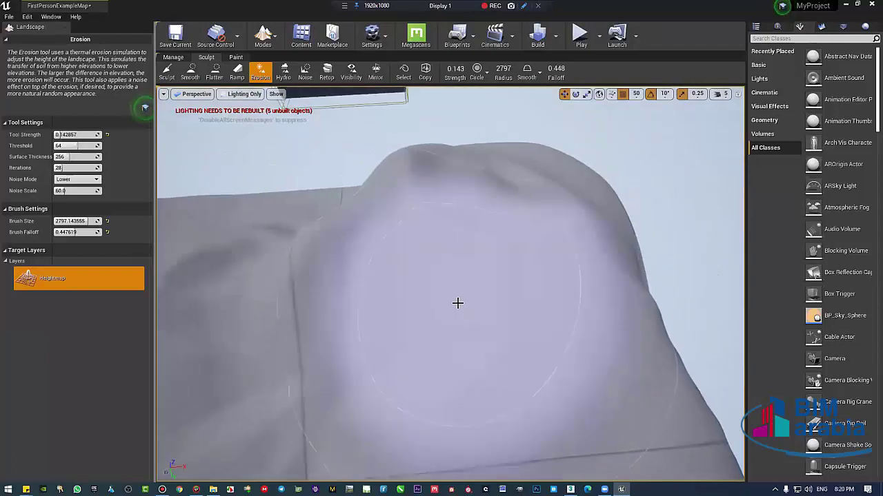
{"action": "key", "text": "ctrl+z"}
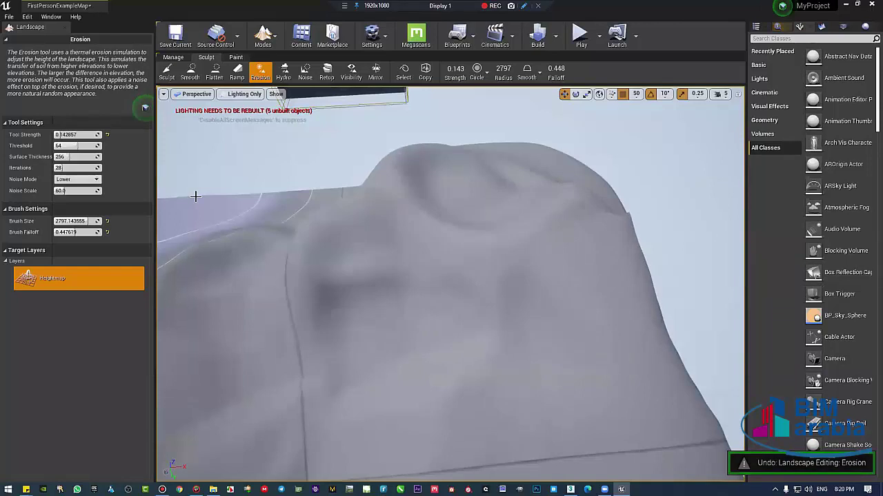
{"action": "key", "text": "ctrl+y"}
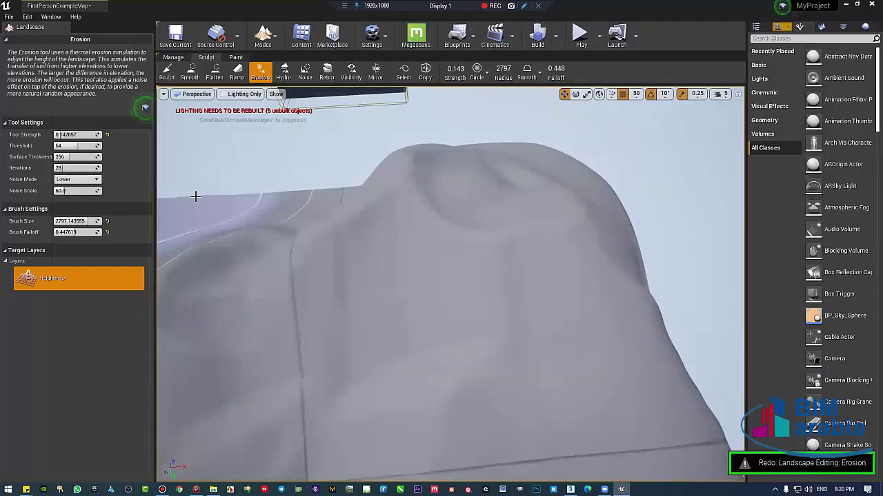
- Erode the slope's ridge and the creases near the upper ridge by the house
{"action": "mouse_move", "coordinate": [424, 237]}
{"action": "right_mouse_down"}
{"action": "mouse_move", "coordinate": [441, 275]}
{"action": "mouse_move", "coordinate": [591, 285]}
{"action": "right_mouse_up"}
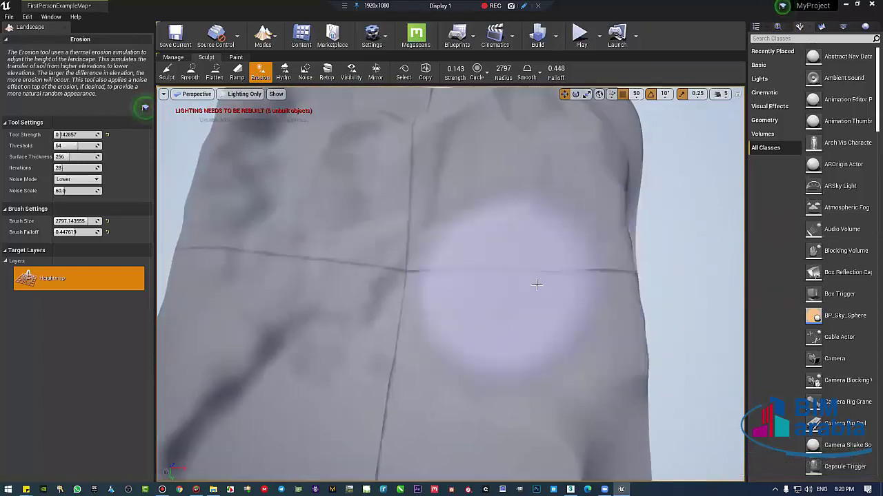
{"action": "right_click_drag", "start_coordinate": [591, 361], "coordinate": [575, 345]}
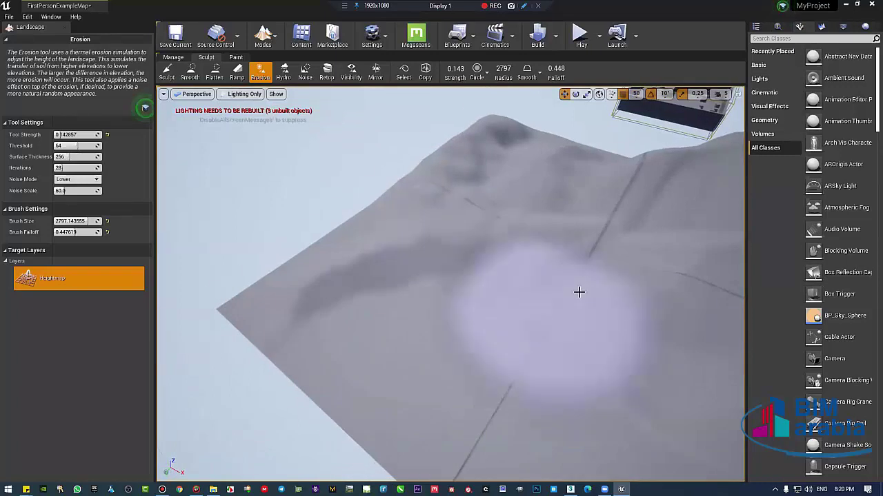
{"action": "mouse_move", "coordinate": [577, 292]}
{"action": "right_mouse_down"}
{"action": "mouse_move", "coordinate": [552, 325]}
{"action": "mouse_move", "coordinate": [386, 231]}
{"action": "right_mouse_up"}
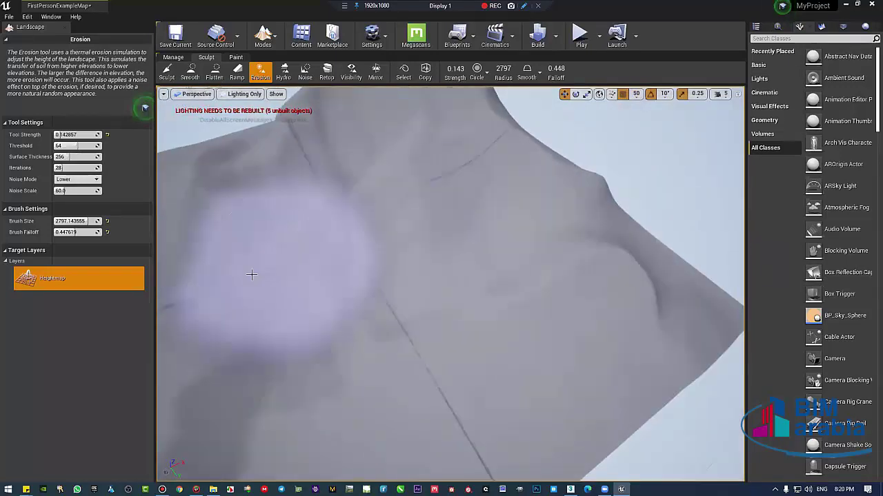
{"action": "left_click_drag", "start_coordinate": [592, 317], "coordinate": [426, 225]}
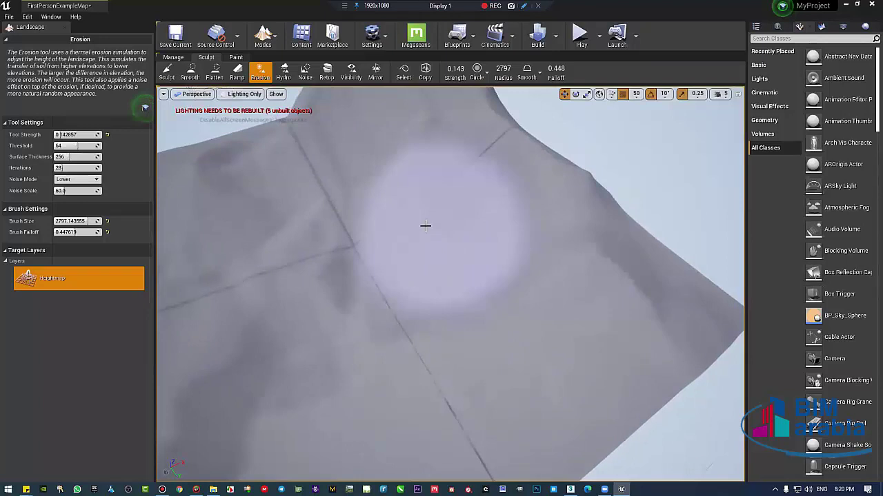
{"action": "right_click_drag", "start_coordinate": [497, 191], "coordinate": [483, 274]}
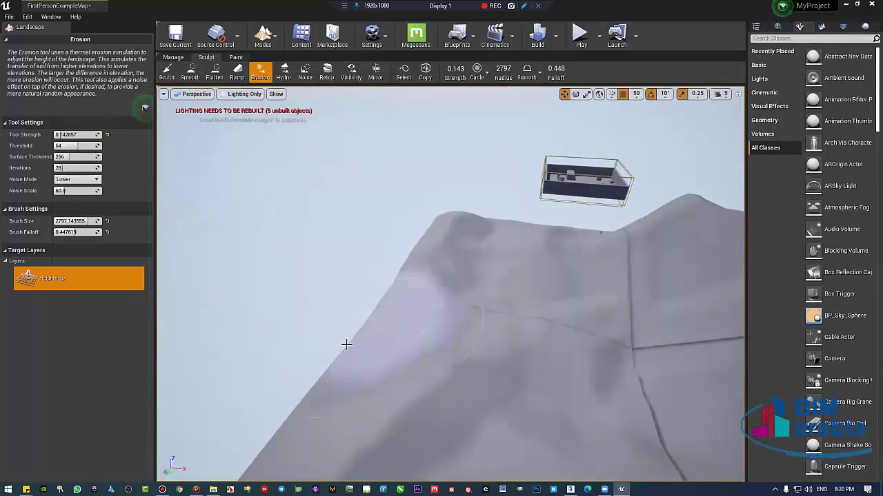
{"action": "right_click_drag", "start_coordinate": [436, 445], "coordinate": [402, 299]}
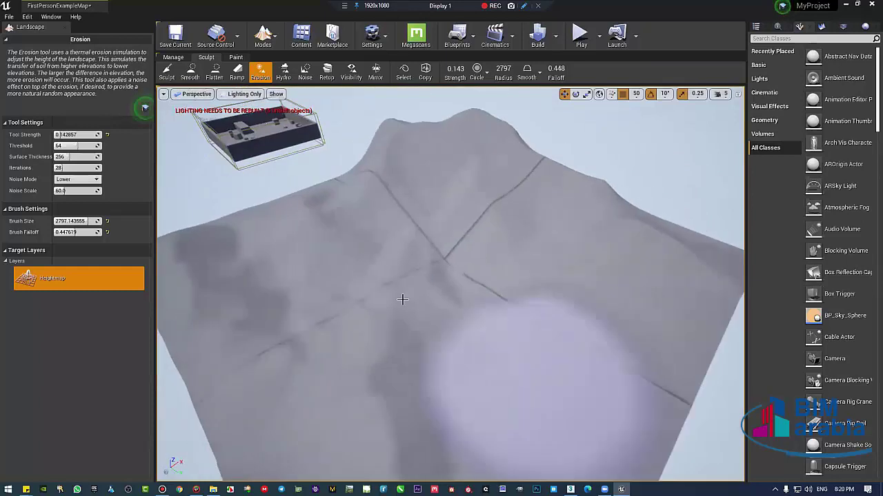
{"action": "left_click_drag", "start_coordinate": [402, 299], "coordinate": [465, 283]}
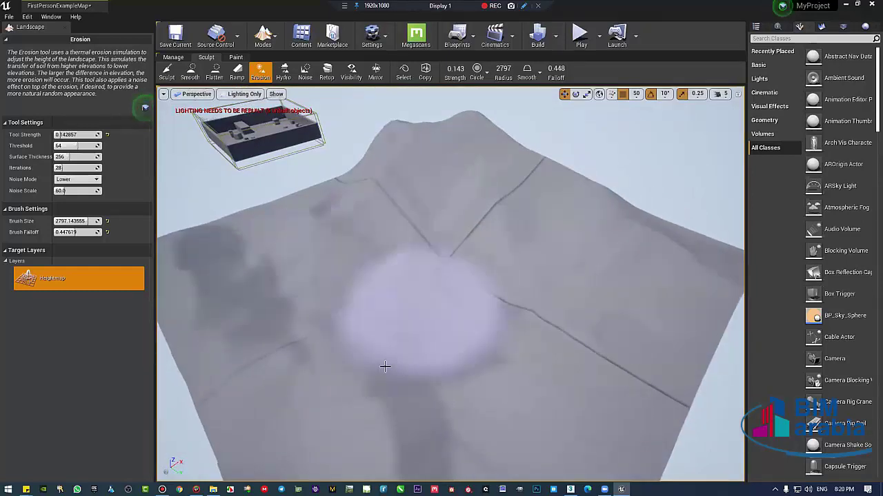
{"action": "mouse_move", "coordinate": [665, 269]}
{"action": "right_mouse_down"}
{"action": "mouse_move", "coordinate": [566, 207]}
{"action": "mouse_move", "coordinate": [552, 165]}
{"action": "mouse_move", "coordinate": [525, 206]}
{"action": "mouse_move", "coordinate": [483, 221]}
{"action": "mouse_move", "coordinate": [483, 180]}
{"action": "right_mouse_up"}
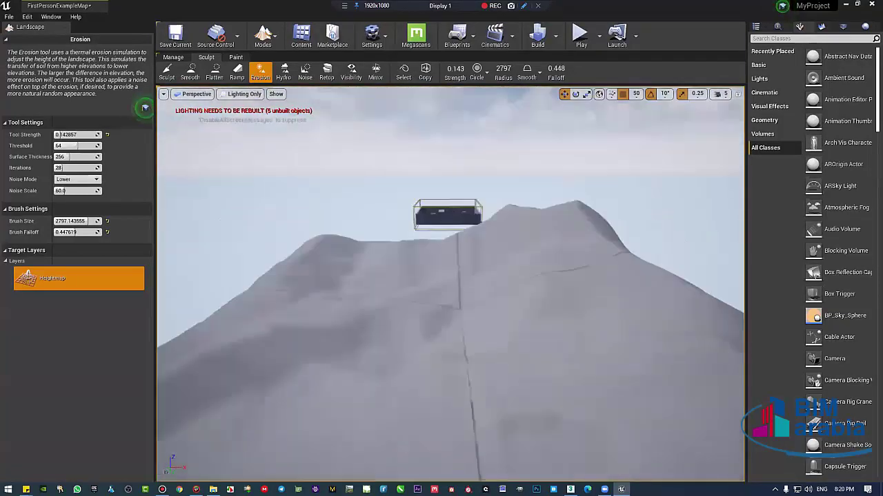
{"action": "right_click_drag", "start_coordinate": [482, 180], "coordinate": [266, 181]}
- Switch to Hydro erosion and paint trial strokes on the slope, undoing each one
{"action": "left_click", "coordinate": [282, 73]}
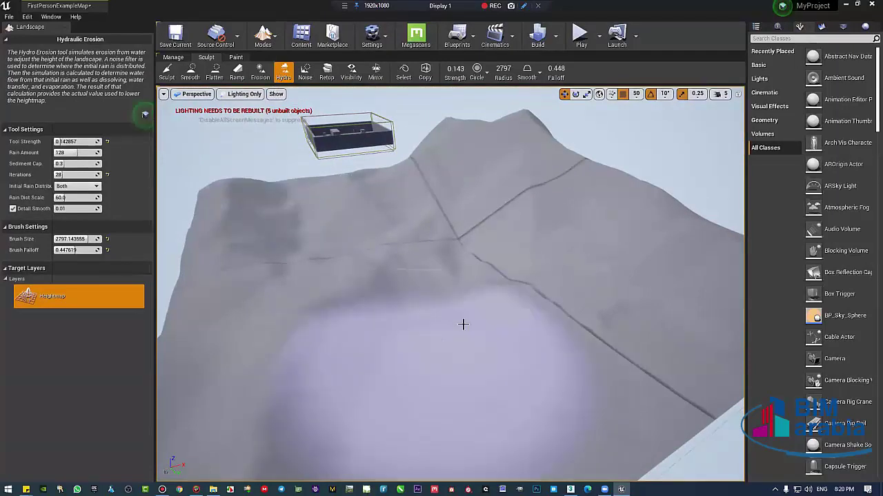
{"action": "left_click_drag", "start_coordinate": [463, 379], "coordinate": [646, 282]}
{"action": "right_click_drag", "start_coordinate": [545, 366], "coordinate": [466, 342]}
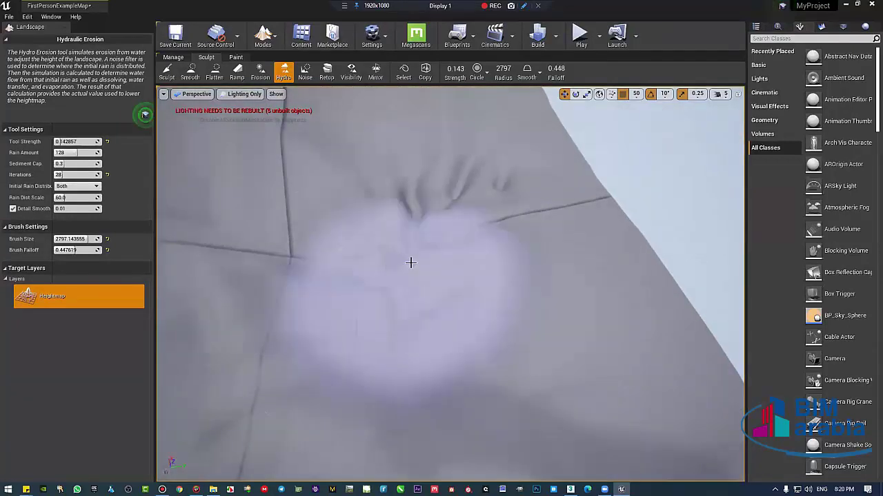
{"action": "key", "text": "ctrl+z"}
{"action": "right_click_drag", "start_coordinate": [545, 249], "coordinate": [545, 238]}
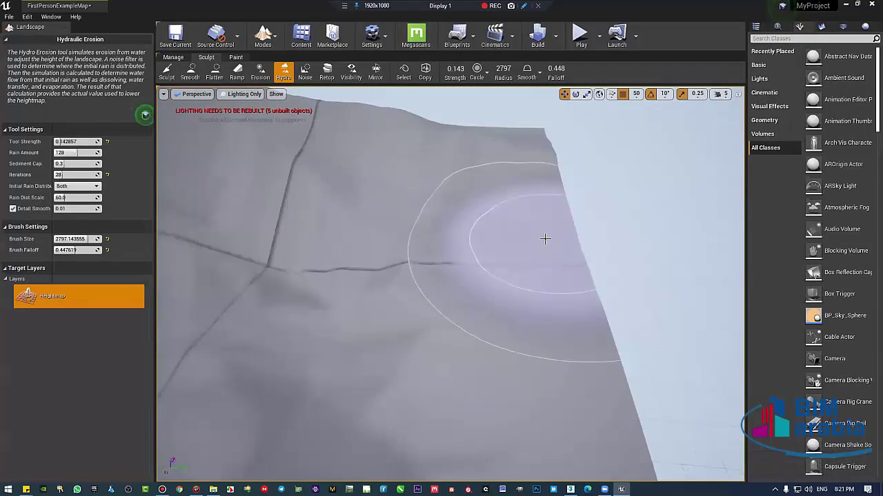
{"action": "scroll", "coordinate": [423, 290], "scroll_direction": "up", "scroll_amount": 5}
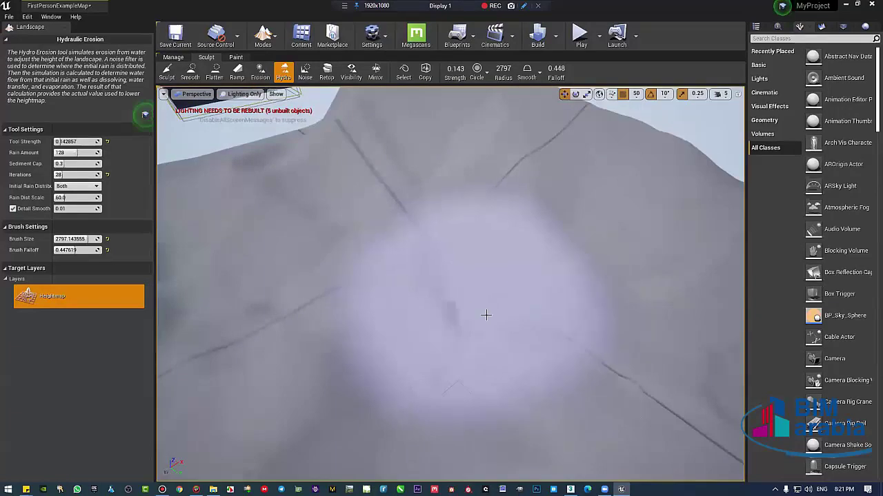
{"action": "right_click_drag", "start_coordinate": [486, 315], "coordinate": [420, 316]}
{"action": "key", "text": "ctrl+z"}
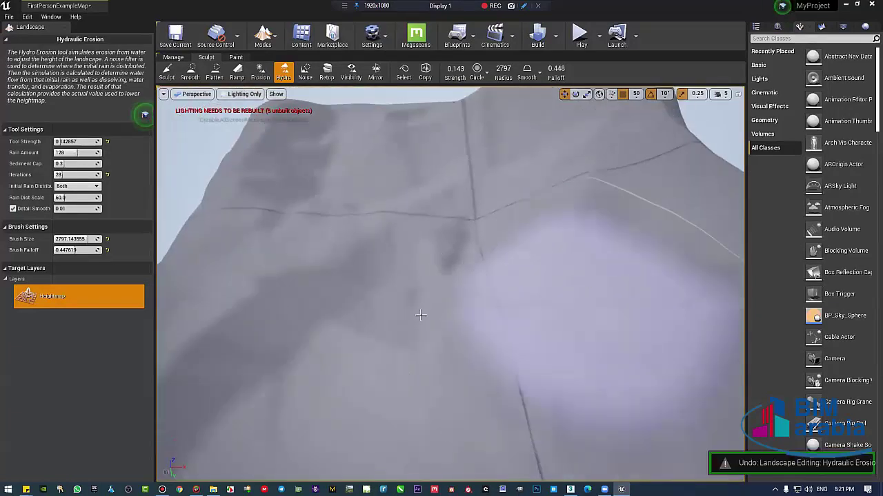
{"action": "right_click_drag", "start_coordinate": [413, 379], "coordinate": [517, 349]}
{"action": "scroll", "coordinate": [492, 305], "scroll_direction": "down", "scroll_amount": 5}
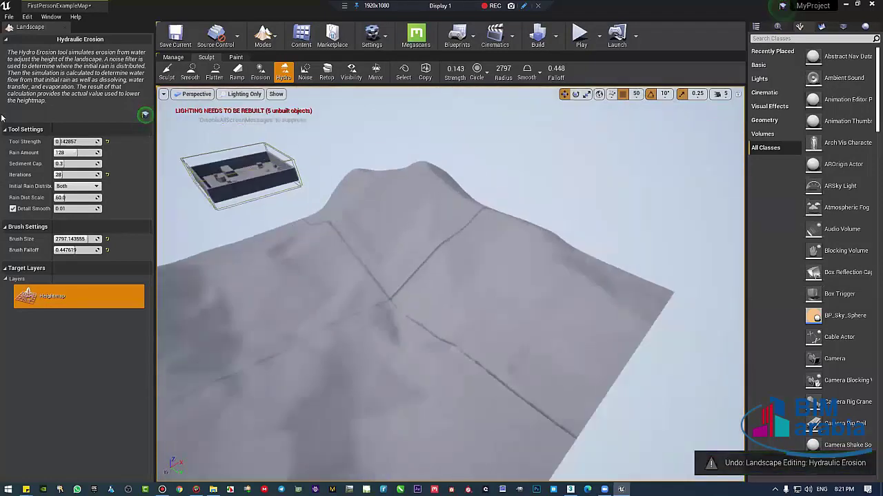
- Set Tool Strength to 0.05, paint a gentler stroke, then undo the remaining hydraulic erosion
{"action": "key", "text": "Delete"}
{"action": "key", "text": "Delete"}
{"action": "key", "text": "Delete"}
{"action": "key", "text": "Return"}
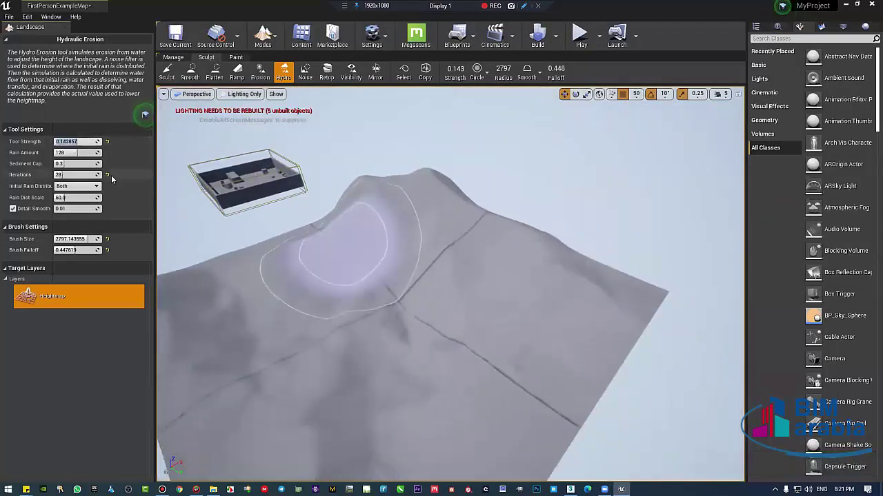
{"action": "type", "text": "0.05"}
{"action": "key", "text": "Return"}
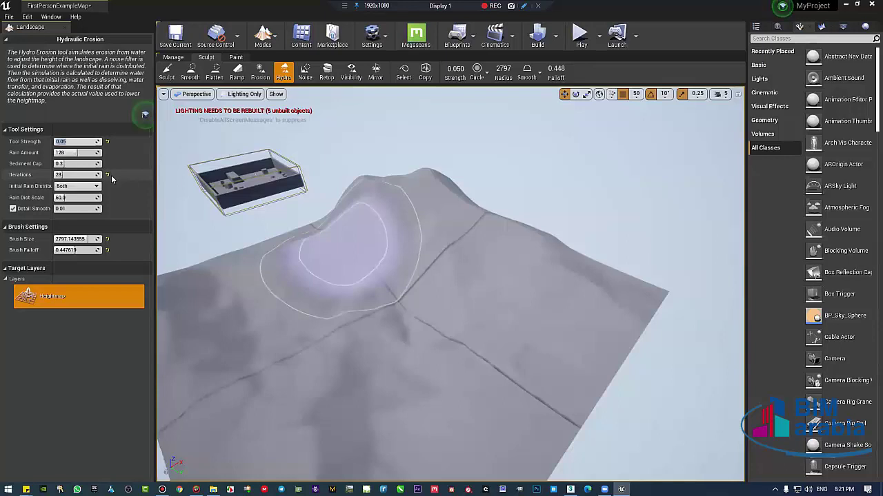
{"action": "left_click_drag", "start_coordinate": [490, 329], "coordinate": [441, 375]}
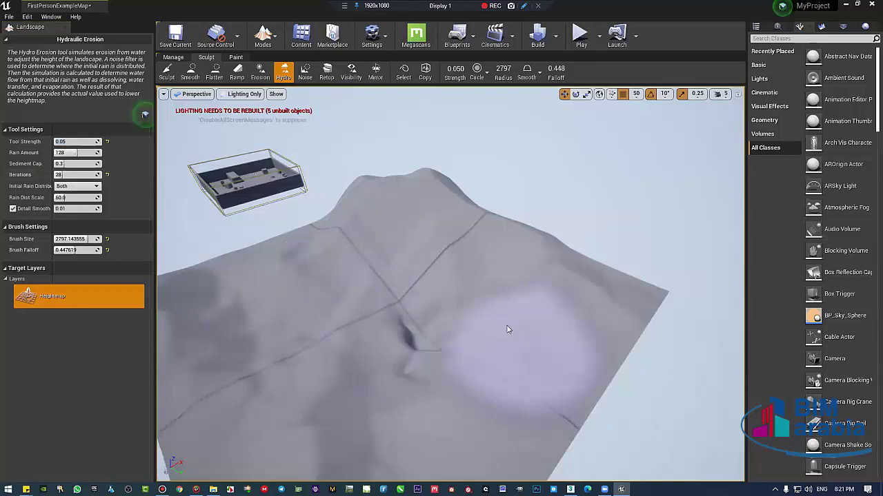
{"action": "mouse_move", "coordinate": [507, 330]}
{"action": "right_mouse_down"}
{"action": "mouse_move", "coordinate": [520, 350]}
{"action": "mouse_move", "coordinate": [498, 349]}
{"action": "mouse_move", "coordinate": [544, 344]}
{"action": "right_mouse_up"}
{"action": "key", "text": "ctrl+z"}
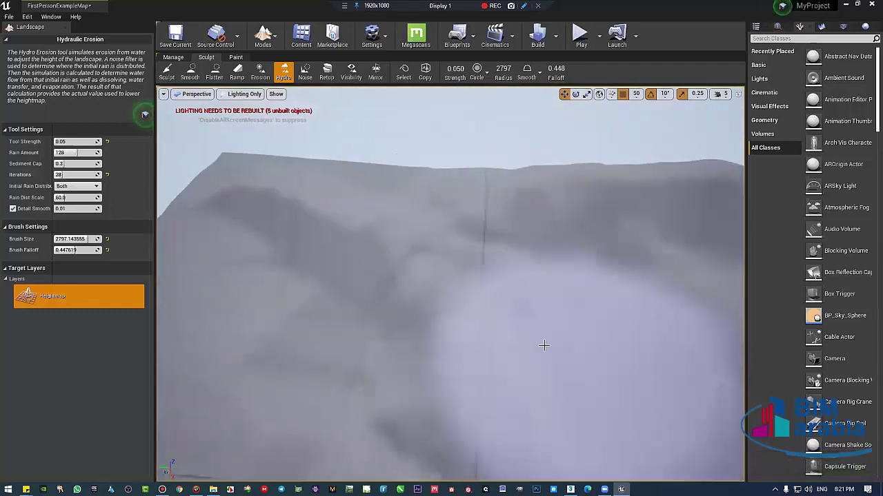
{"action": "mouse_move", "coordinate": [524, 280]}
{"action": "right_mouse_down"}
{"action": "mouse_move", "coordinate": [655, 321]}
{"action": "mouse_move", "coordinate": [685, 351]}
{"action": "mouse_move", "coordinate": [534, 262]}
{"action": "mouse_move", "coordinate": [508, 335]}
{"action": "mouse_move", "coordinate": [408, 371]}
{"action": "mouse_move", "coordinate": [441, 324]}
{"action": "mouse_move", "coordinate": [469, 244]}
{"action": "right_mouse_up"}
{"action": "mouse_move", "coordinate": [414, 238]}
{"action": "right_mouse_down"}
{"action": "mouse_move", "coordinate": [387, 207]}
{"action": "mouse_move", "coordinate": [581, 242]}
{"action": "mouse_move", "coordinate": [244, 99]}
{"action": "right_mouse_up"}
{"action": "key", "text": "ctrl+z"}
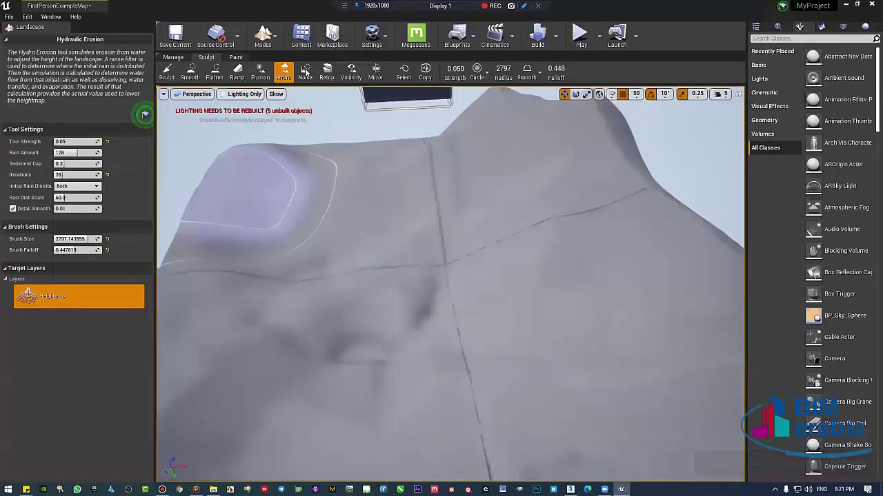
- Select the Noise tool and paint noise on the ridge, undoing unwanted strokes
{"action": "left_click", "coordinate": [306, 72]}
{"action": "right_click_drag", "start_coordinate": [414, 276], "coordinate": [487, 239]}
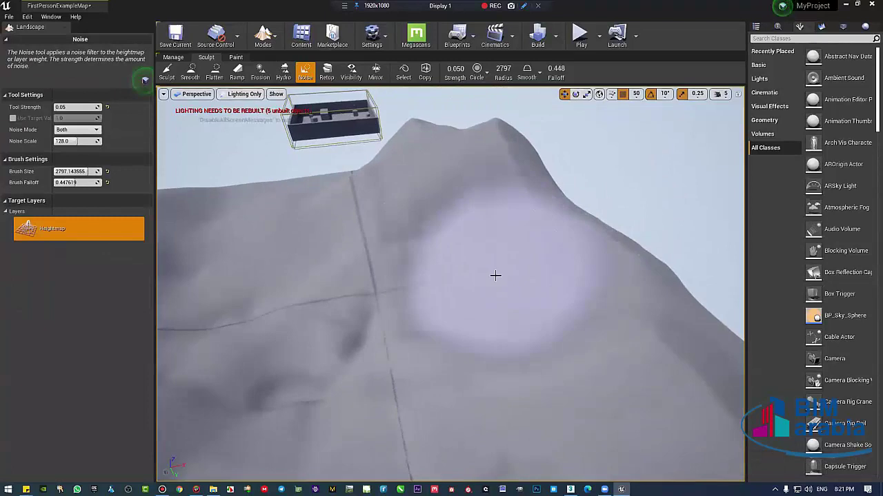
{"action": "right_click_drag", "start_coordinate": [495, 275], "coordinate": [536, 335]}
{"action": "key", "text": "ctrl+z"}
{"action": "right_click_drag", "start_coordinate": [479, 310], "coordinate": [262, 296]}
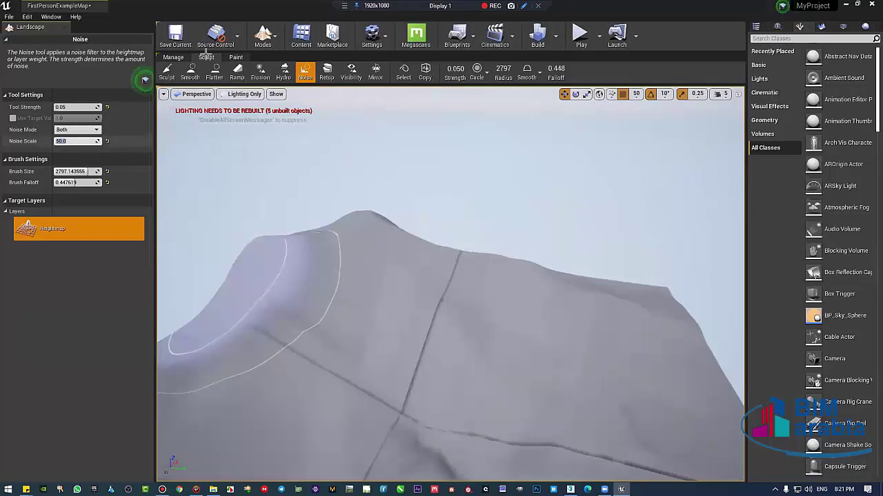
{"action": "mouse_move", "coordinate": [492, 328]}
{"action": "right_mouse_down"}
{"action": "mouse_move", "coordinate": [414, 324]}
{"action": "mouse_move", "coordinate": [601, 349]}
{"action": "right_mouse_up"}
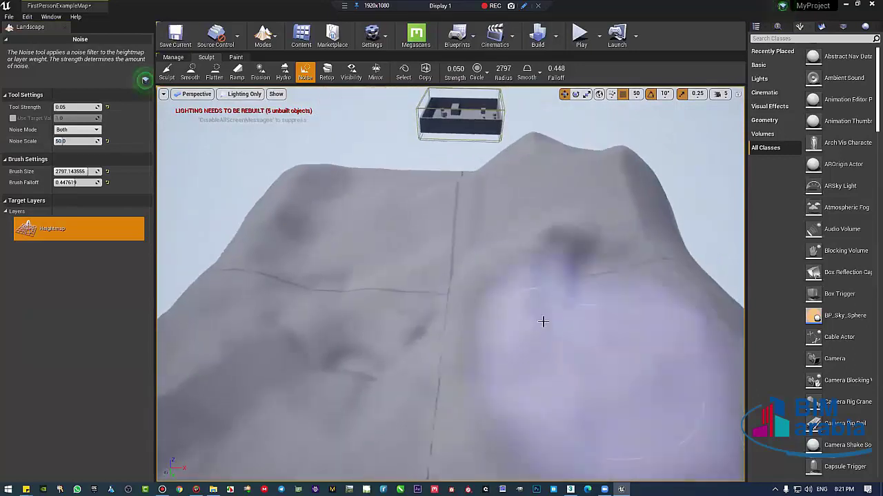
{"action": "key", "text": "ctrl+z"}
- Paint noise across a close terrain patch, then bring up the landscape Paint tools
{"action": "right_click_drag", "start_coordinate": [325, 158], "coordinate": [359, 260]}
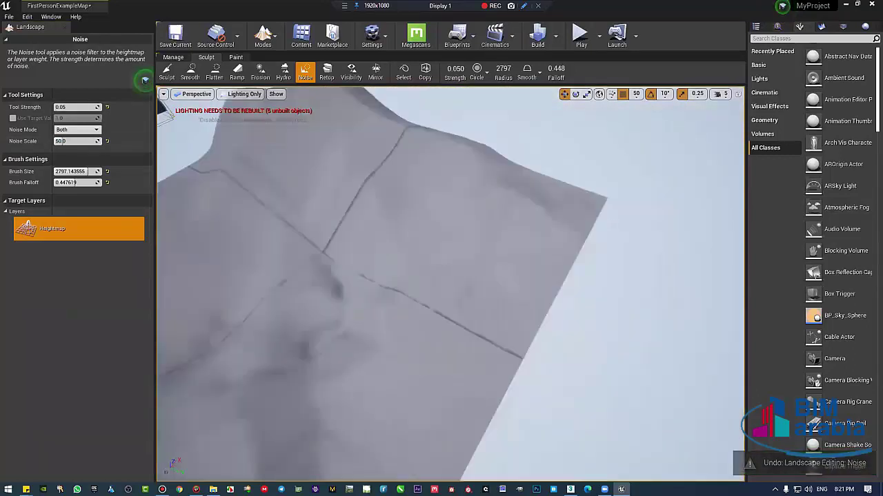
{"action": "left_click_drag", "start_coordinate": [358, 259], "coordinate": [306, 258]}
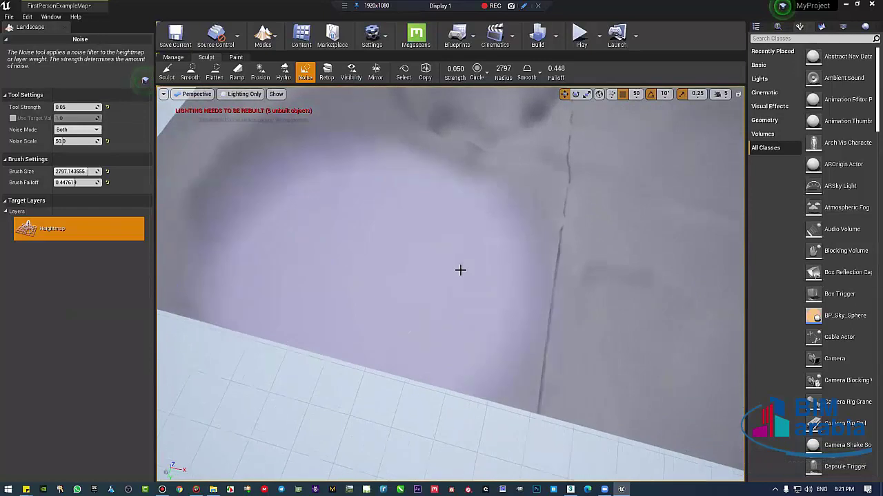
{"action": "right_click_drag", "start_coordinate": [305, 258], "coordinate": [469, 288]}
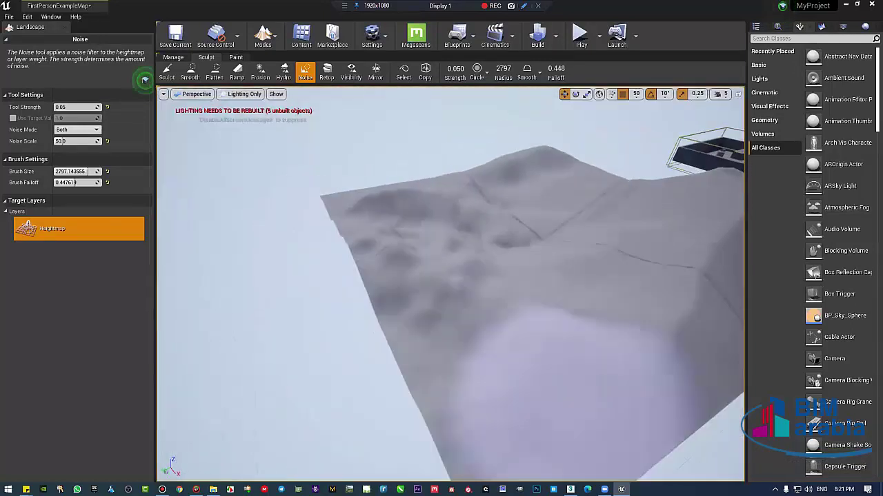
{"action": "mouse_move", "coordinate": [469, 288]}
{"action": "right_mouse_down"}
{"action": "mouse_move", "coordinate": [514, 281]}
{"action": "mouse_move", "coordinate": [594, 217]}
{"action": "right_mouse_up"}
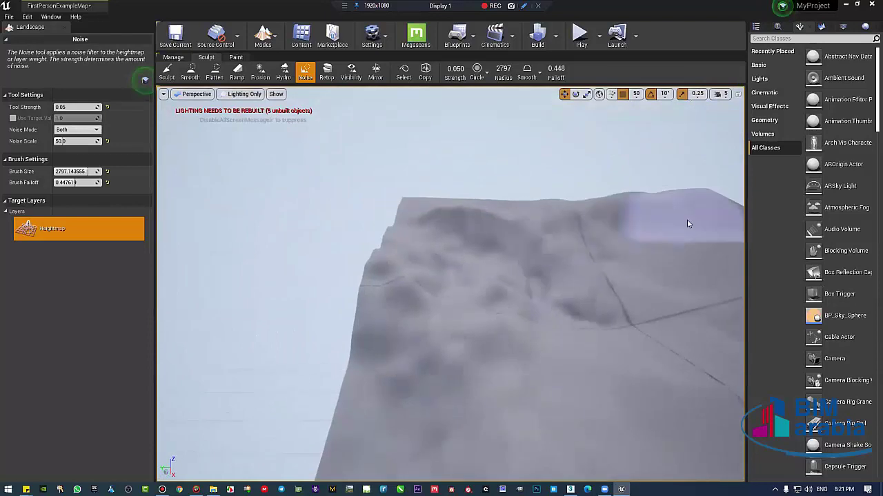
{"action": "mouse_move", "coordinate": [688, 223]}
{"action": "right_mouse_down"}
{"action": "mouse_move", "coordinate": [683, 166]}
{"action": "mouse_move", "coordinate": [587, 270]}
{"action": "right_mouse_up"}
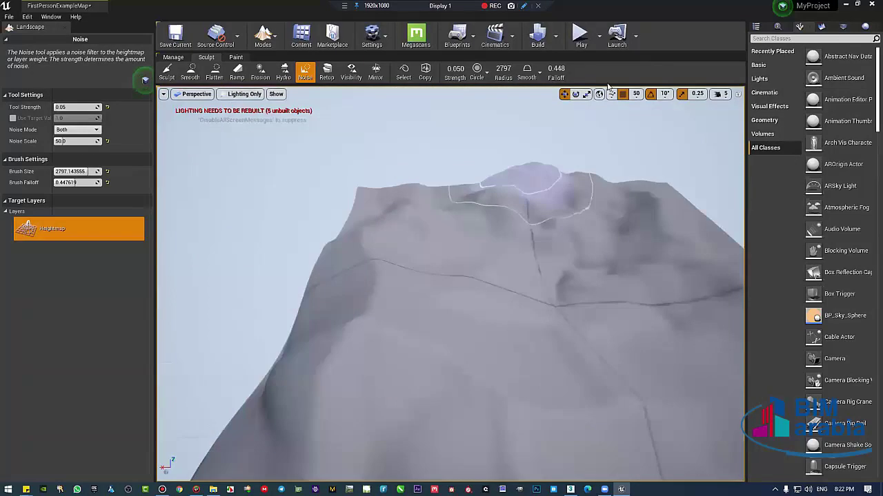
{"action": "left_click", "coordinate": [235, 58]}
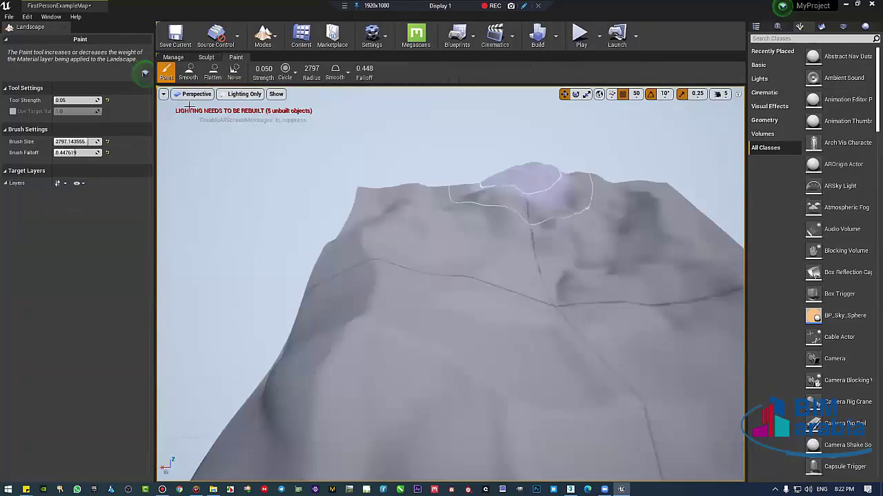
- Cycle through the Manage, Paint and Sculpt landscape tool sets, ending on Manage
{"action": "left_click", "coordinate": [173, 58]}
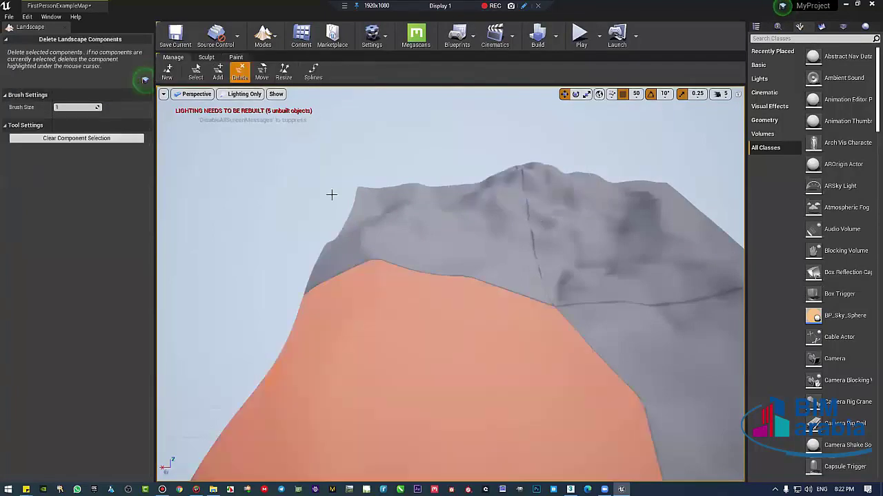
{"action": "scroll", "coordinate": [331, 195], "scroll_direction": "down", "scroll_amount": 3}
{"action": "scroll", "coordinate": [461, 280], "scroll_direction": "up", "scroll_amount": 3}
{"action": "scroll", "coordinate": [345, 182], "scroll_direction": "down", "scroll_amount": 4}
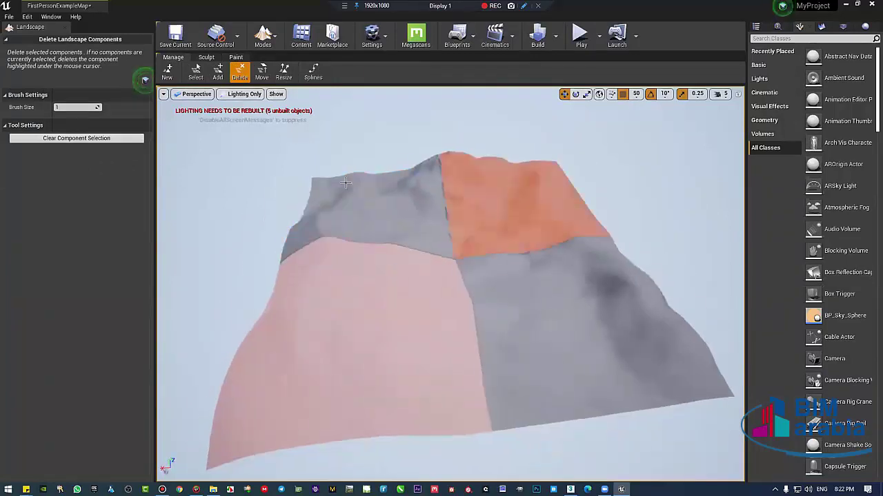
{"action": "left_click", "coordinate": [235, 58]}
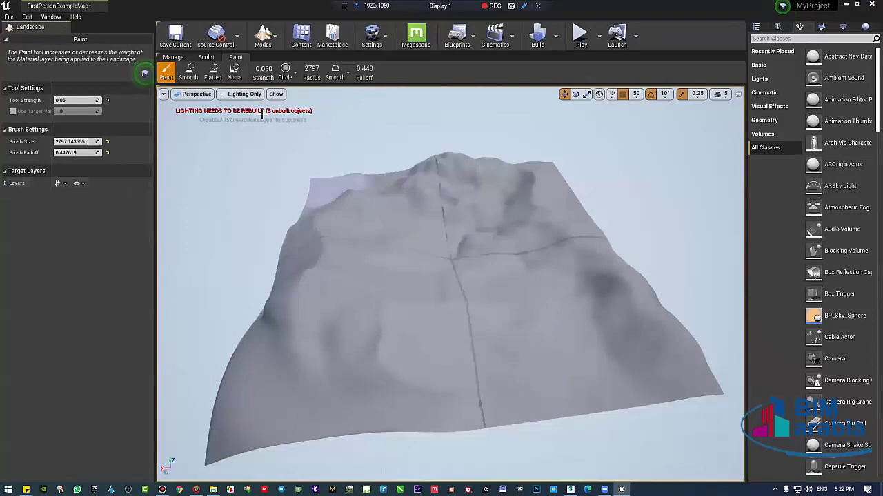
{"action": "left_click", "coordinate": [206, 57]}
{"action": "left_click", "coordinate": [176, 58]}
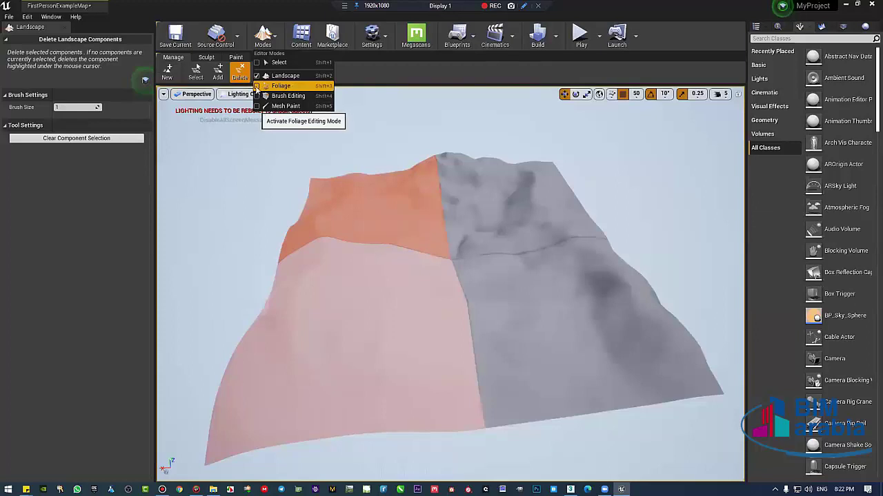
- Enter Foliage mode, fly over the landscape to centre the hill, and open the Content Browser
{"action": "left_click", "coordinate": [280, 86]}
{"action": "mouse_move", "coordinate": [450, 310]}
{"action": "right_mouse_down"}
{"action": "mouse_move", "coordinate": [450, 262]}
{"action": "mouse_move", "coordinate": [483, 234]}
{"action": "right_mouse_up"}
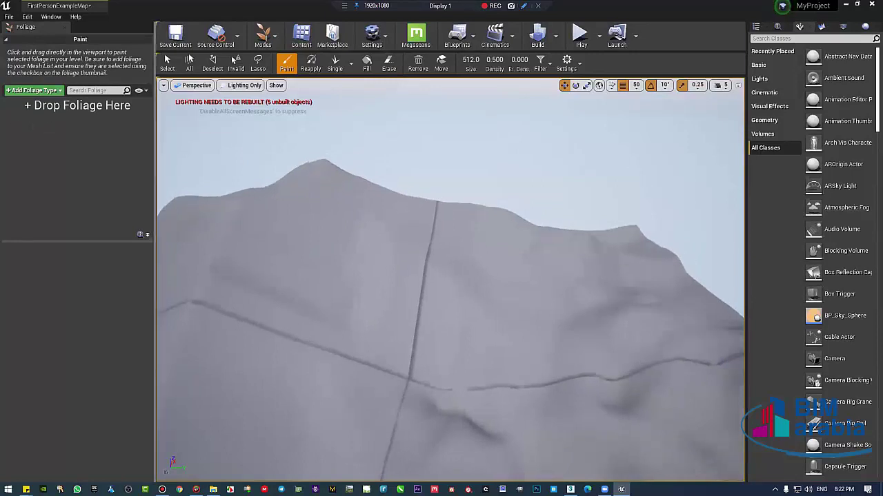
{"action": "mouse_move", "coordinate": [483, 234]}
{"action": "right_mouse_down"}
{"action": "mouse_move", "coordinate": [414, 276]}
{"action": "mouse_move", "coordinate": [386, 275]}
{"action": "right_mouse_up"}
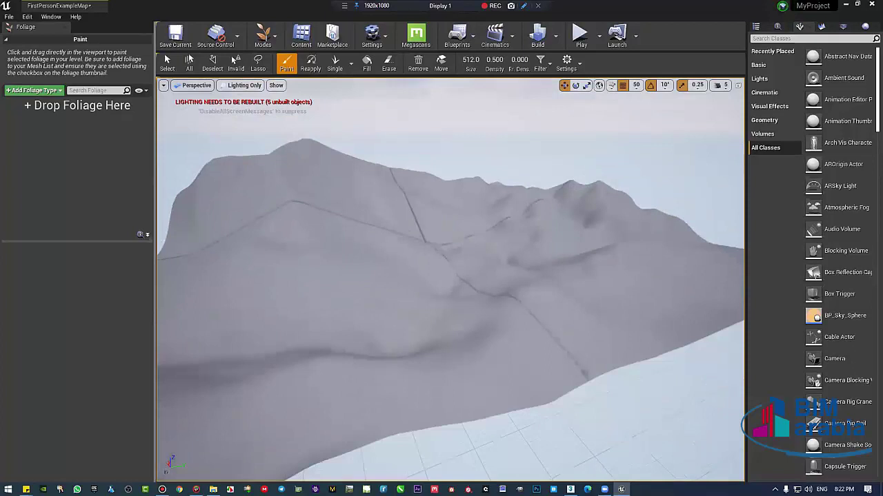
{"action": "mouse_move", "coordinate": [386, 276]}
{"action": "right_mouse_down"}
{"action": "mouse_move", "coordinate": [541, 386]}
{"action": "mouse_move", "coordinate": [394, 267]}
{"action": "right_mouse_up"}
{"action": "left_click", "coordinate": [307, 36]}
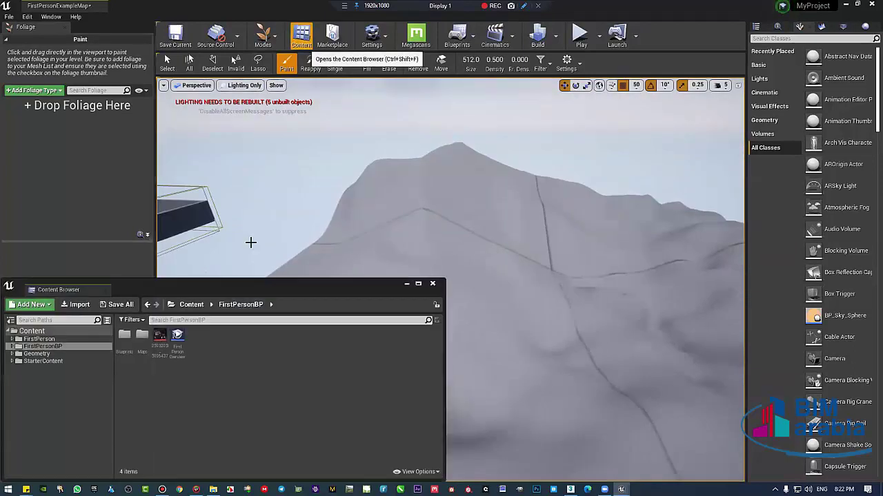
- Open StarterContent > Props and drop SM_TableRound into the foliage types list
{"action": "double_click", "coordinate": [65, 361]}
{"action": "double_click", "coordinate": [60, 420]}
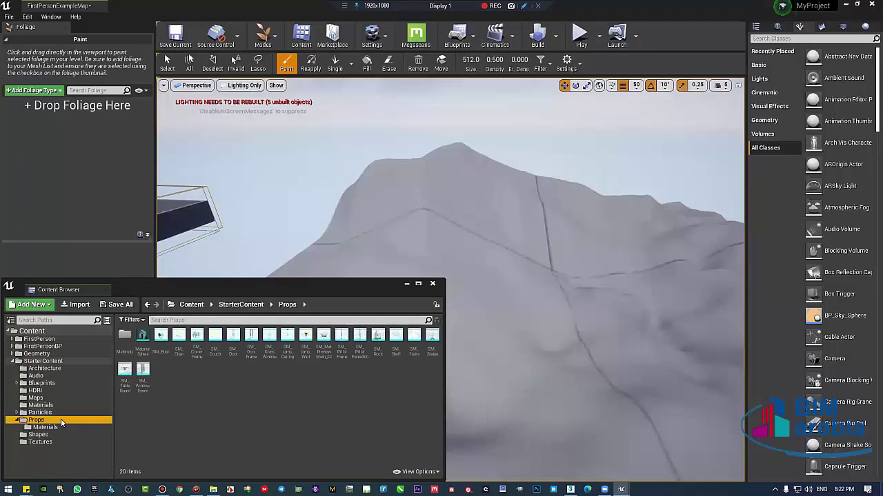
{"action": "mouse_move", "coordinate": [122, 378]}
{"action": "left_mouse_down"}
{"action": "mouse_move", "coordinate": [55, 129]}
{"action": "mouse_move", "coordinate": [146, 366]}
{"action": "left_mouse_up"}
{"action": "left_click", "coordinate": [121, 382]}
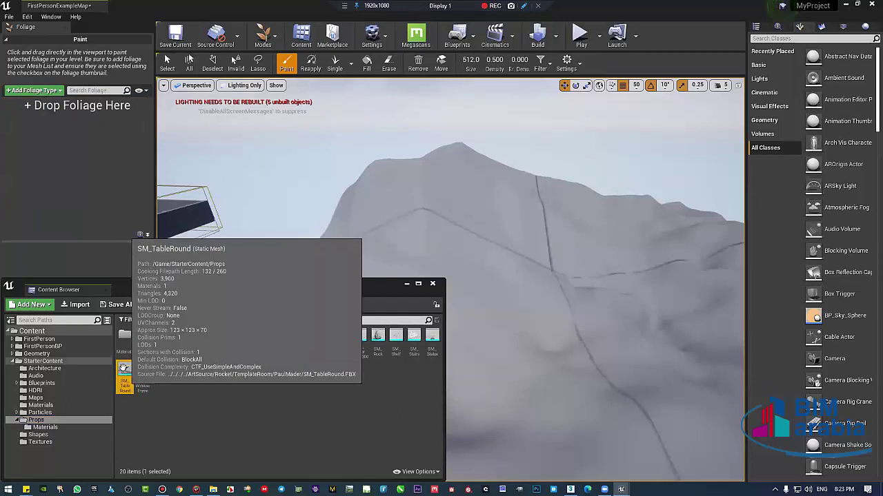
{"action": "scroll", "coordinate": [253, 404], "scroll_direction": "up", "scroll_amount": 3, "text": "ctrl"}
{"action": "scroll", "coordinate": [249, 405], "scroll_direction": "down", "scroll_amount": 2}
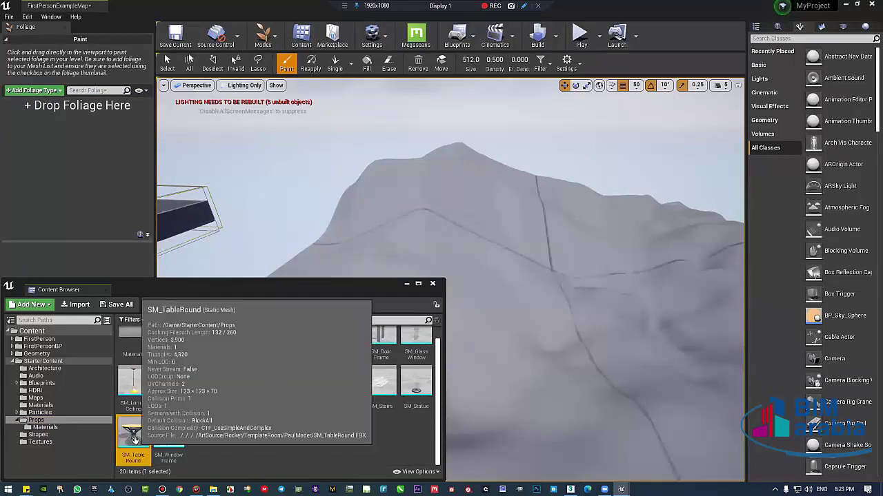
{"action": "left_click_drag", "start_coordinate": [134, 439], "coordinate": [68, 183]}
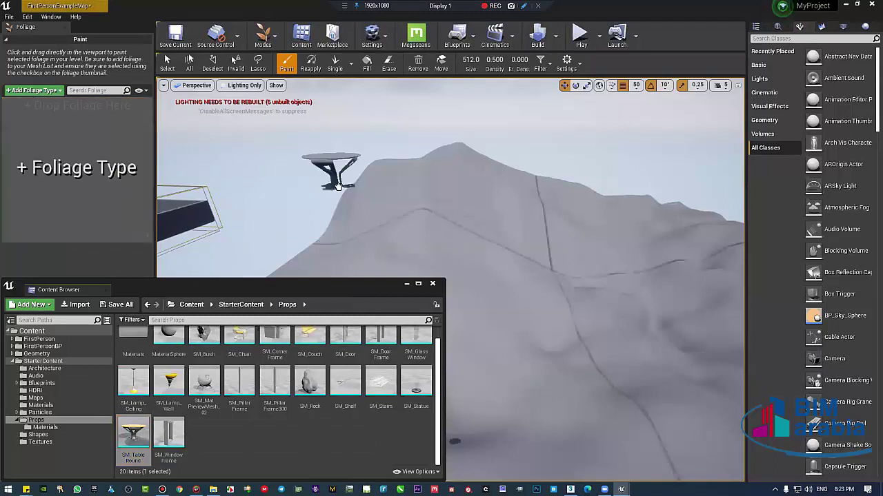
{"action": "mouse_move", "coordinate": [24, 178]}
{"action": "left_mouse_down"}
{"action": "mouse_move", "coordinate": [116, 151]}
{"action": "mouse_move", "coordinate": [133, 132]}
{"action": "left_mouse_up"}
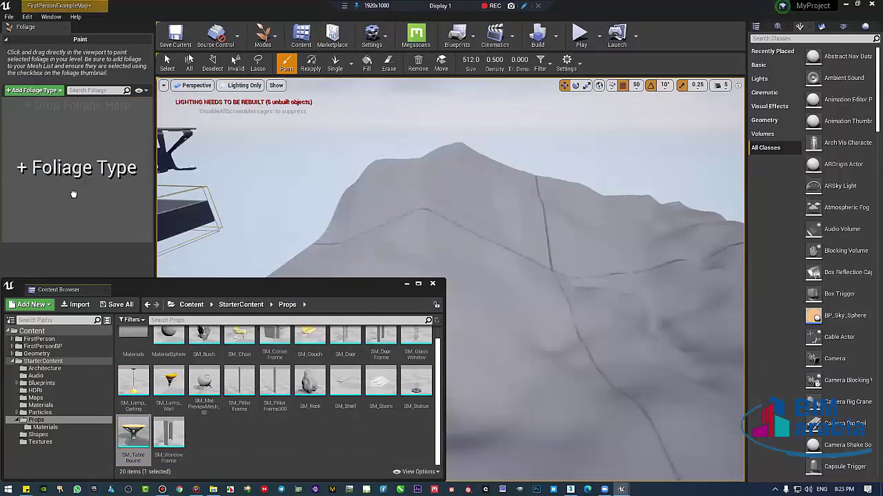
{"action": "left_click_drag", "start_coordinate": [47, 161], "coordinate": [117, 137]}
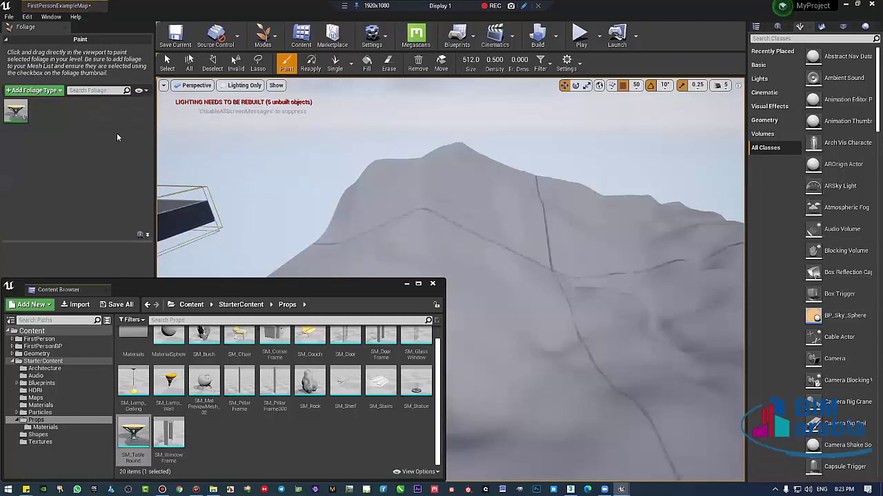
- Close the Content Browser and paint table foliage across the slope, viewing it fully lit
{"action": "left_click", "coordinate": [433, 284]}
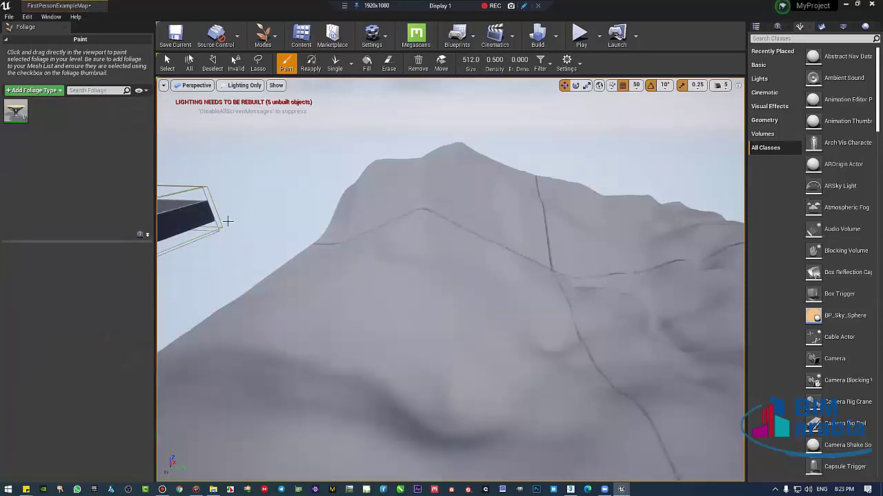
{"action": "left_click_drag", "start_coordinate": [403, 334], "coordinate": [568, 354]}
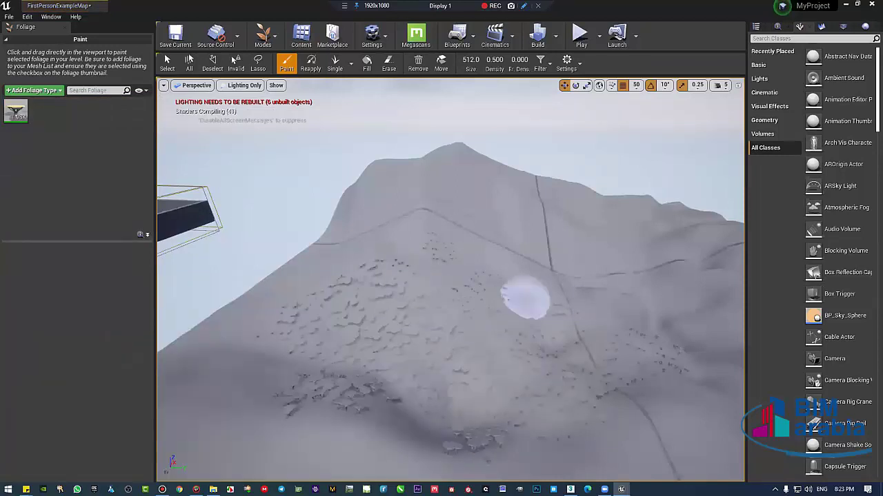
{"action": "mouse_move", "coordinate": [473, 302]}
{"action": "right_mouse_down"}
{"action": "mouse_move", "coordinate": [442, 276]}
{"action": "mouse_move", "coordinate": [483, 275]}
{"action": "right_mouse_up"}
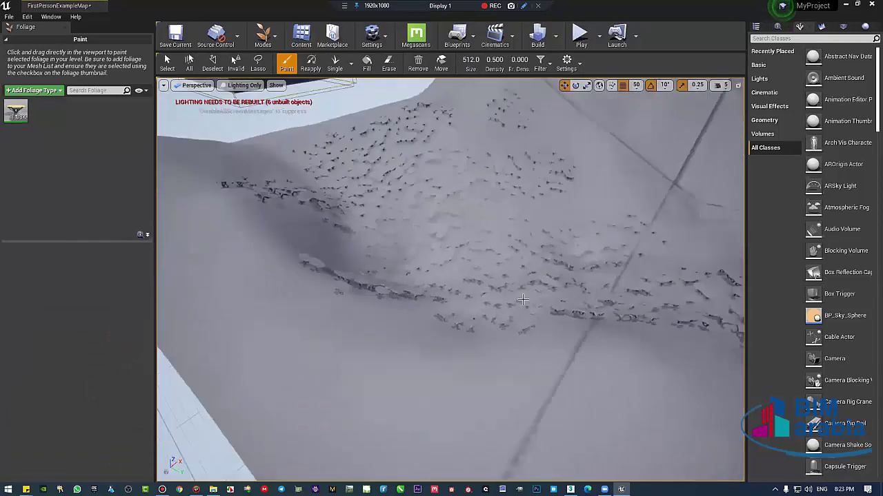
{"action": "key", "text": "alt+4"}
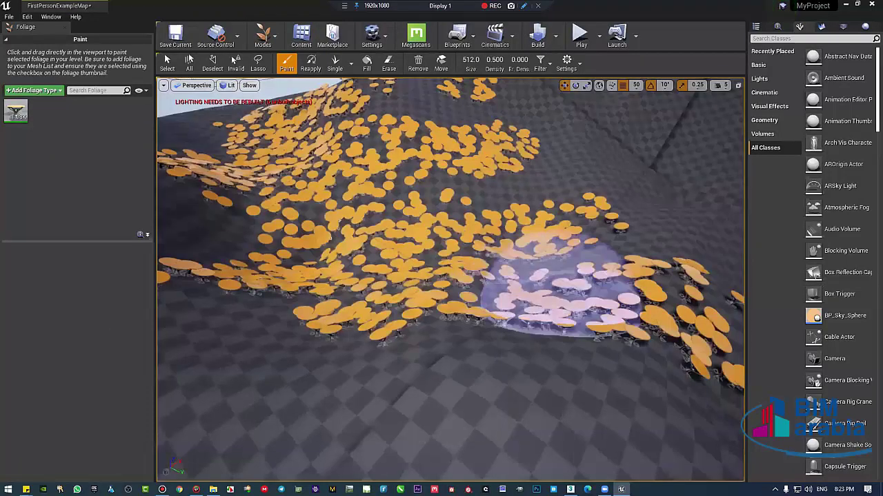
{"action": "mouse_move", "coordinate": [545, 283]}
{"action": "right_mouse_down"}
{"action": "mouse_move", "coordinate": [363, 257]}
{"action": "mouse_move", "coordinate": [363, 206]}
{"action": "mouse_move", "coordinate": [414, 262]}
{"action": "mouse_move", "coordinate": [443, 246]}
{"action": "right_mouse_up"}
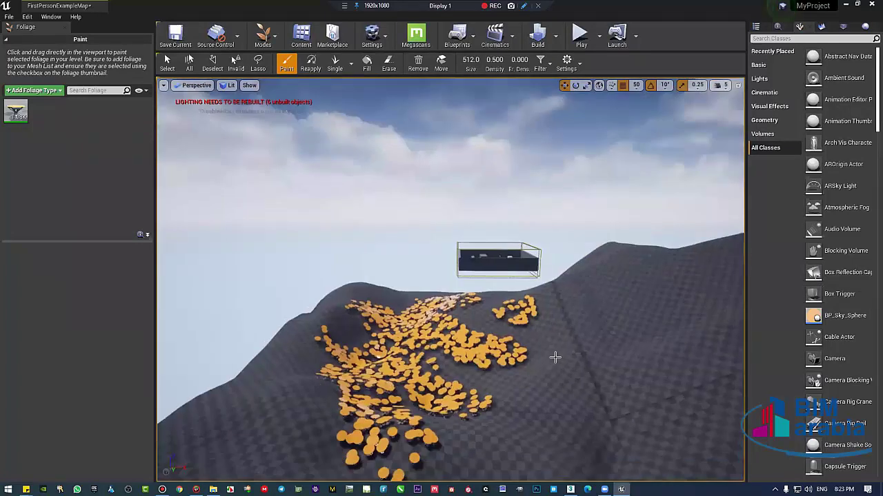
{"action": "right_click_drag", "start_coordinate": [444, 247], "coordinate": [390, 330]}
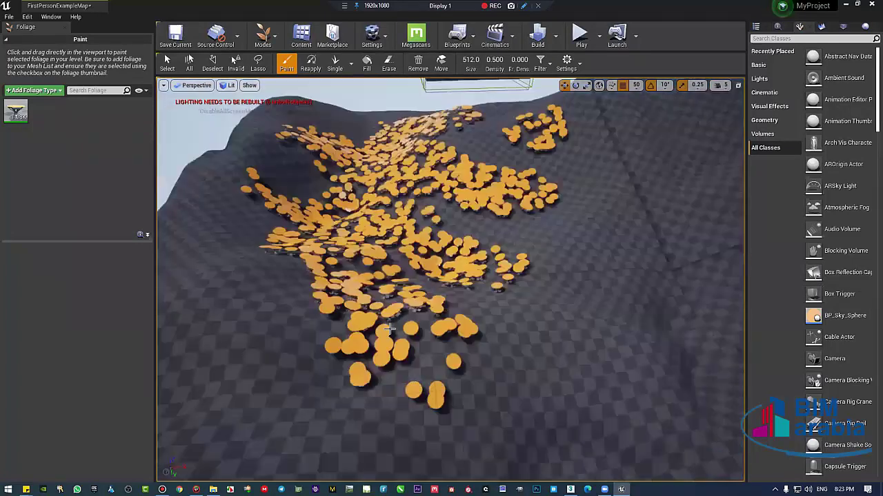
- Erase the lower tables, then undo all the painted foliage
{"action": "left_click", "coordinate": [388, 63]}
{"action": "mouse_move", "coordinate": [700, 364]}
{"action": "left_mouse_down"}
{"action": "mouse_move", "coordinate": [312, 253]}
{"action": "mouse_move", "coordinate": [342, 170]}
{"action": "left_mouse_up"}
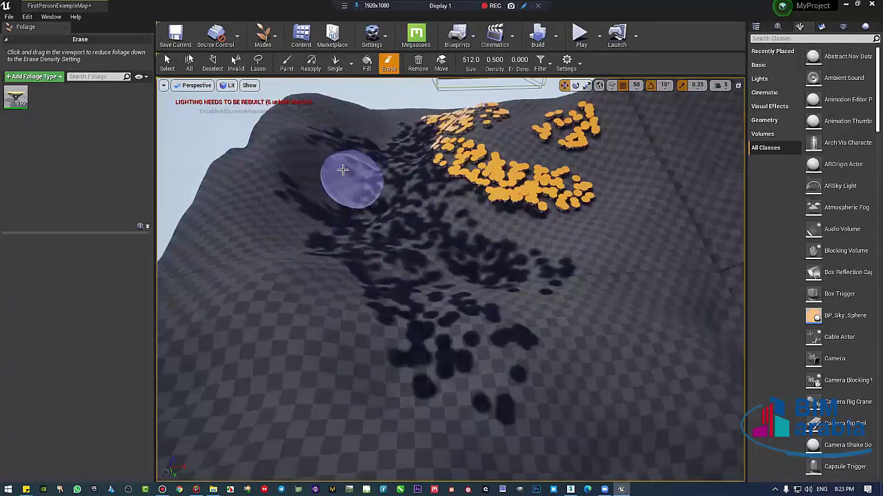
{"action": "key", "text": "ctrl+z"}
{"action": "key", "text": "ctrl+z"}
{"action": "key", "text": "ctrl+z"}
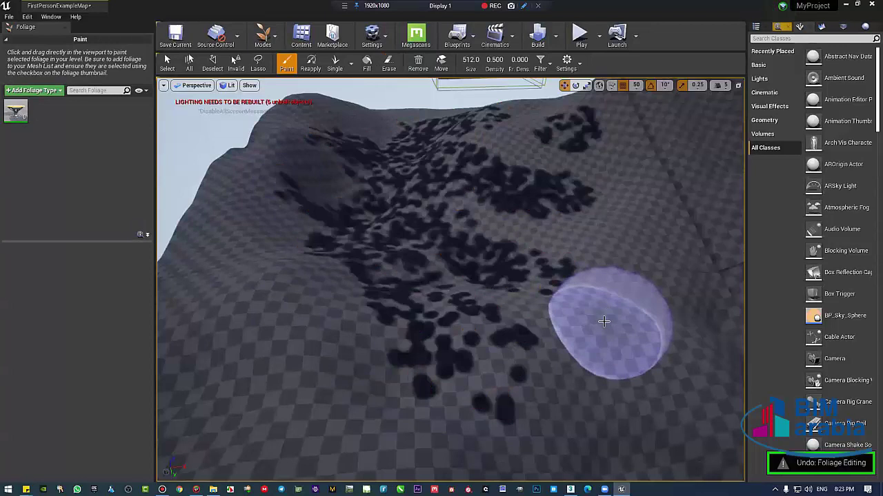
{"action": "key", "text": "ctrl+z"}
{"action": "right_click_drag", "start_coordinate": [603, 321], "coordinate": [563, 247]}
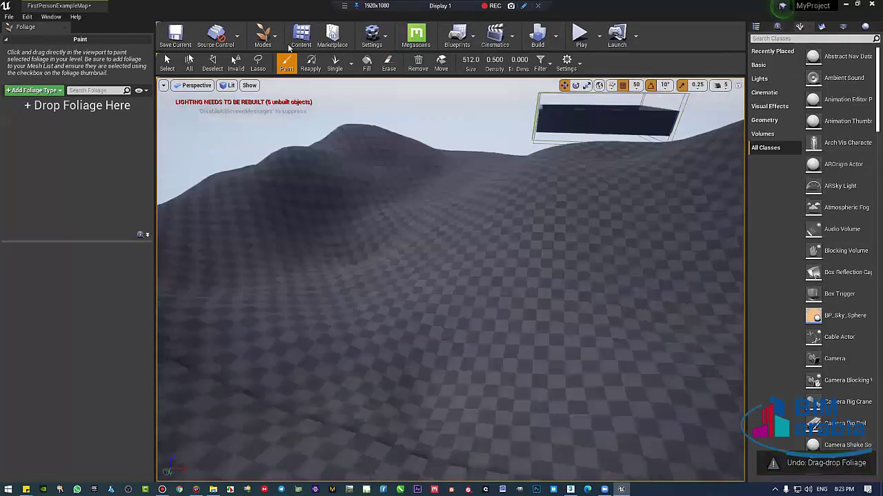
- Drag SM_TableRound back into the foliage list and display its foliage settings
{"action": "left_click", "coordinate": [290, 47]}
{"action": "left_click_drag", "start_coordinate": [133, 447], "coordinate": [165, 243]}
{"action": "left_click", "coordinate": [433, 285]}
{"action": "right_click_drag", "start_coordinate": [473, 285], "coordinate": [467, 280]}
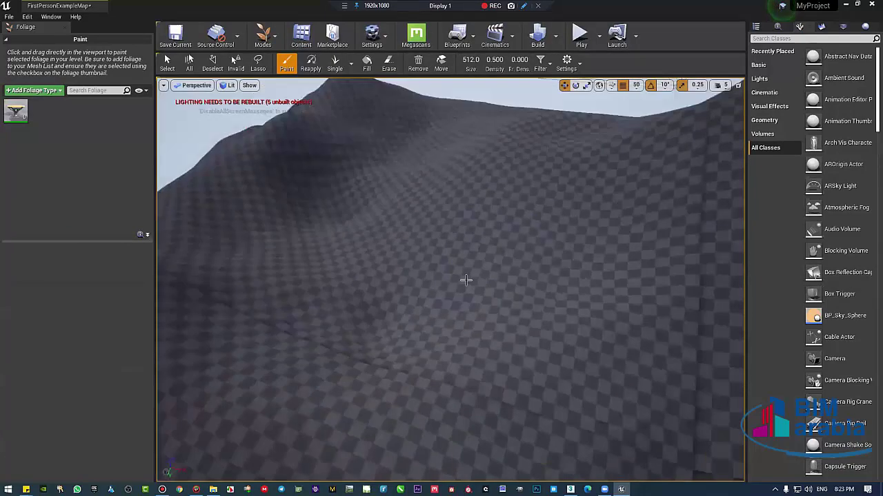
{"action": "left_click", "coordinate": [18, 112]}
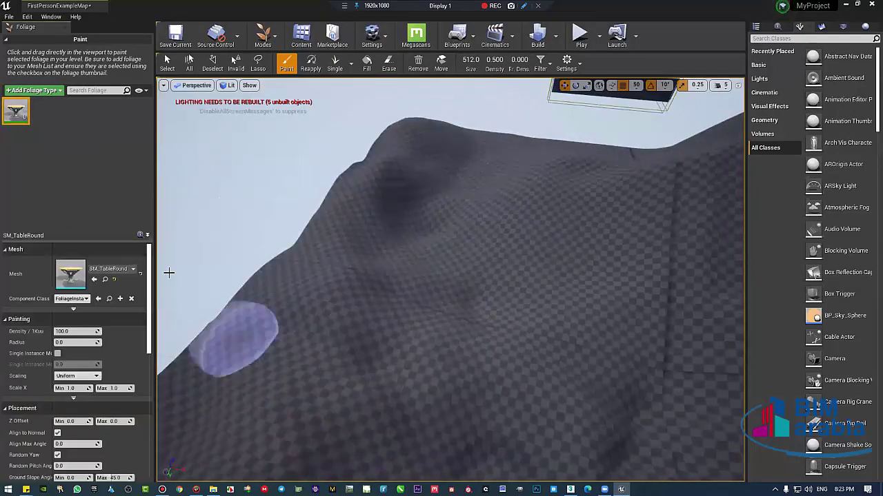
{"action": "left_click_drag", "start_coordinate": [116, 239], "coordinate": [116, 162]}
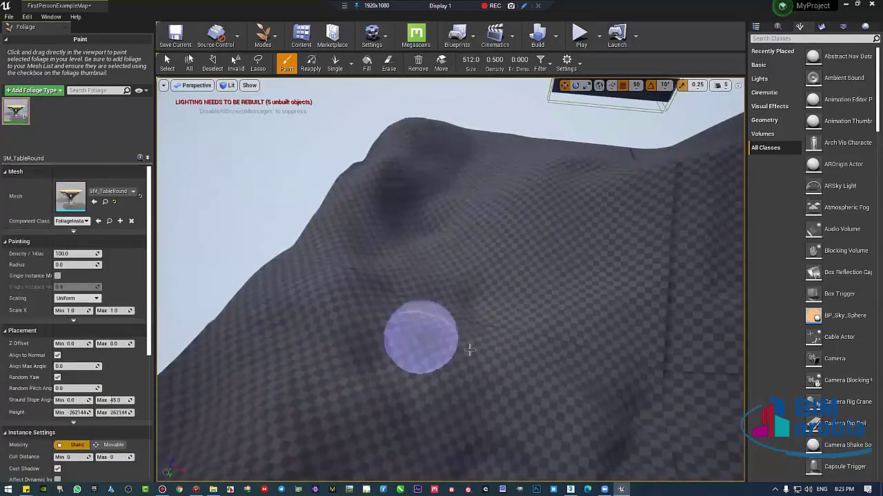
{"action": "right_click_drag", "start_coordinate": [468, 350], "coordinate": [496, 324]}
{"action": "right_click_drag", "start_coordinate": [237, 391], "coordinate": [289, 372]}
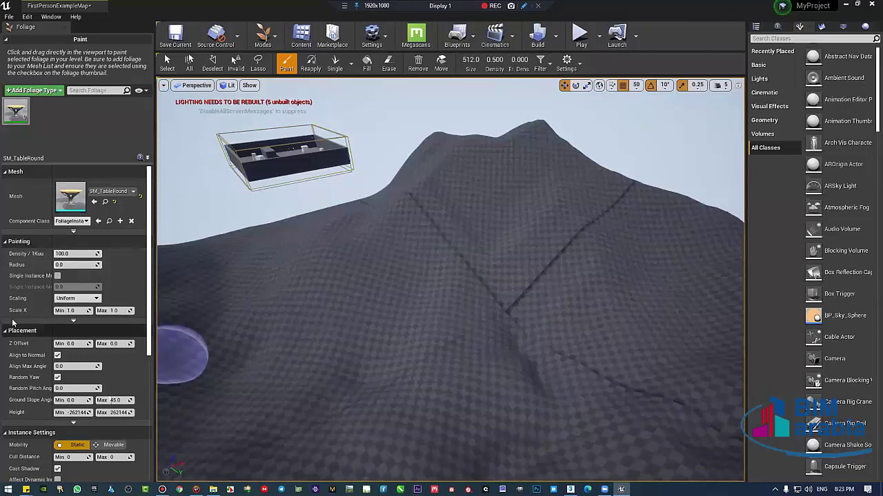
{"action": "scroll", "coordinate": [29, 252], "scroll_direction": "down", "scroll_amount": 2}
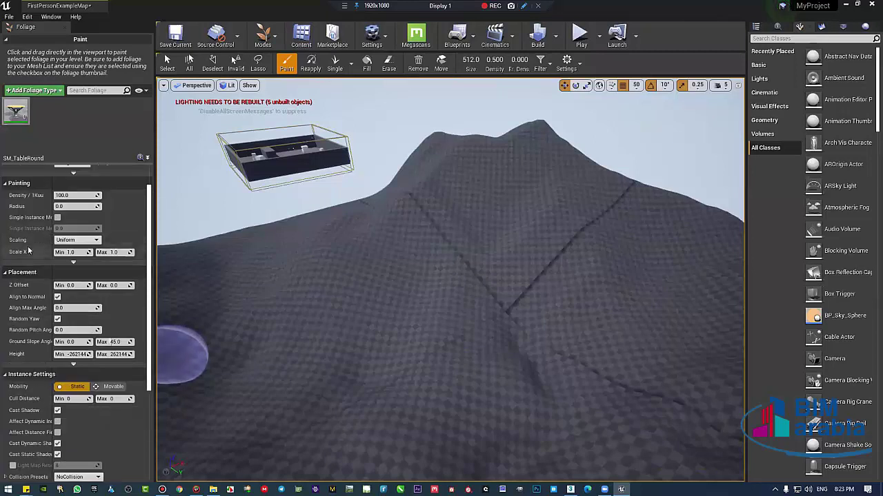
- Give SM_TableRound uniform scaling with minimum scale 0.3 and paint tables across the slope
{"action": "left_click", "coordinate": [74, 263]}
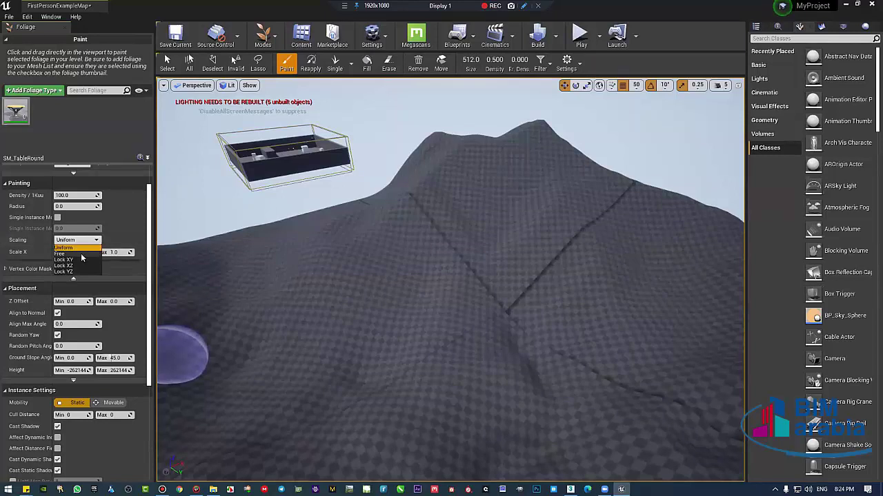
{"action": "left_click", "coordinate": [81, 253]}
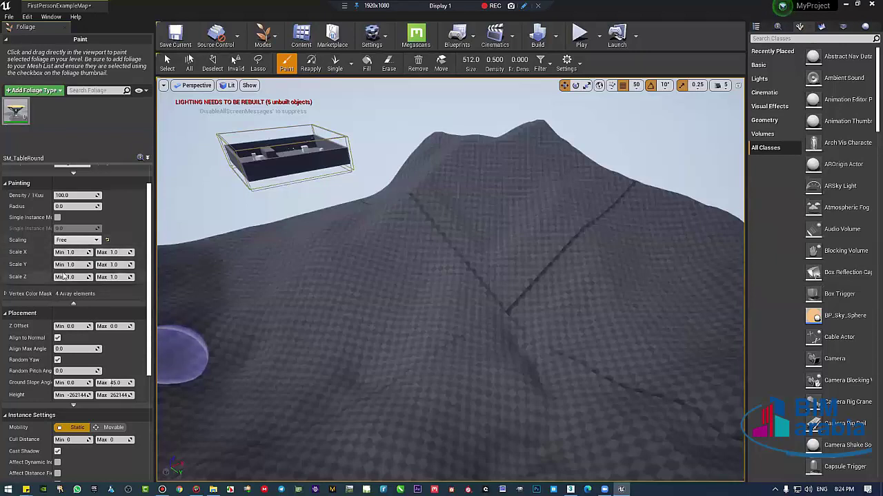
{"action": "left_click", "coordinate": [78, 241]}
{"action": "left_click", "coordinate": [76, 253]}
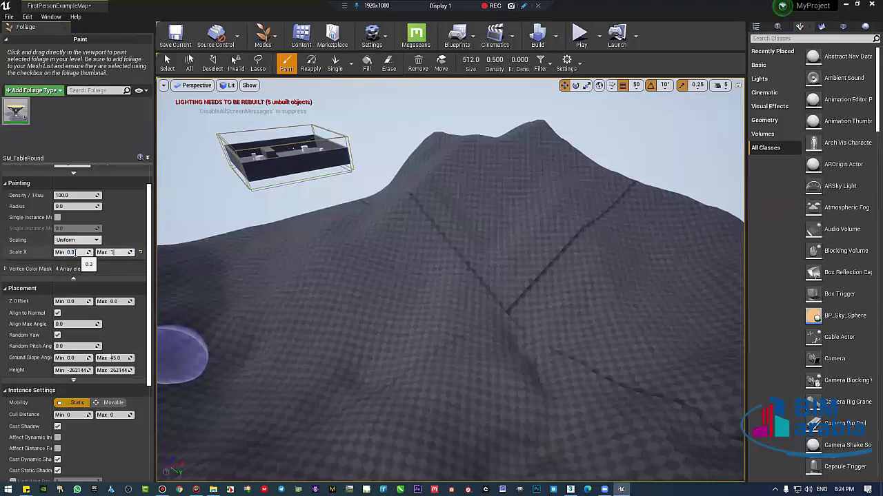
{"action": "left_click", "coordinate": [424, 231]}
{"action": "mouse_move", "coordinate": [424, 231]}
{"action": "right_mouse_down"}
{"action": "mouse_move", "coordinate": [407, 200]}
{"action": "mouse_move", "coordinate": [441, 276]}
{"action": "mouse_move", "coordinate": [435, 290]}
{"action": "mouse_move", "coordinate": [441, 276]}
{"action": "mouse_move", "coordinate": [448, 282]}
{"action": "right_mouse_up"}
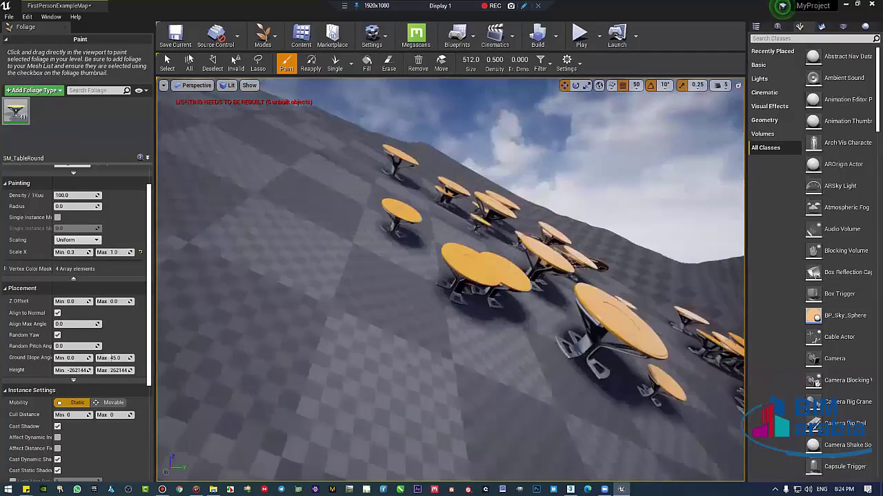
{"action": "right_click_drag", "start_coordinate": [449, 283], "coordinate": [374, 296]}
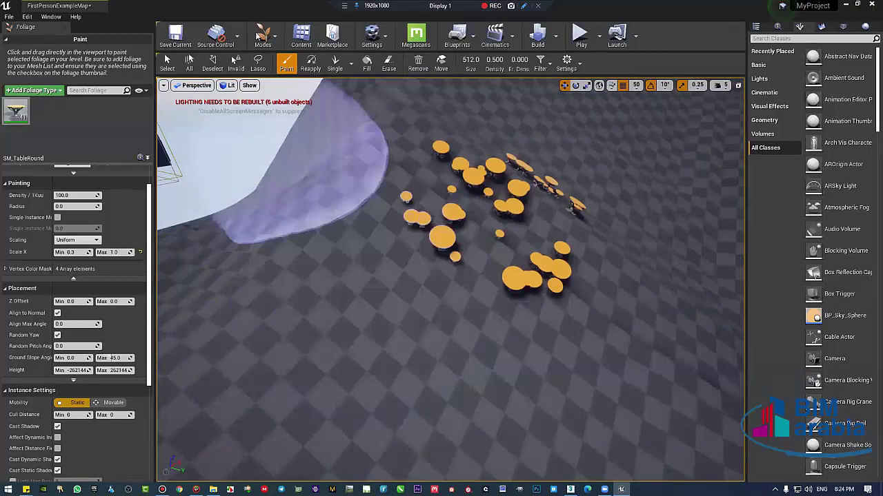
- Switch to Select mode and use Play From Here on the hillside
{"action": "left_click", "coordinate": [263, 36]}
{"action": "left_click", "coordinate": [276, 74]}
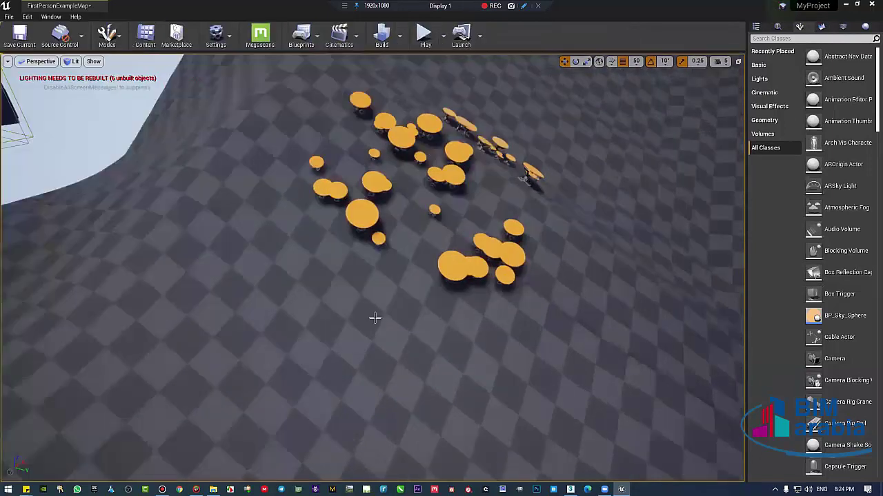
{"action": "right_click", "coordinate": [374, 317]}
{"action": "right_click", "coordinate": [243, 157]}
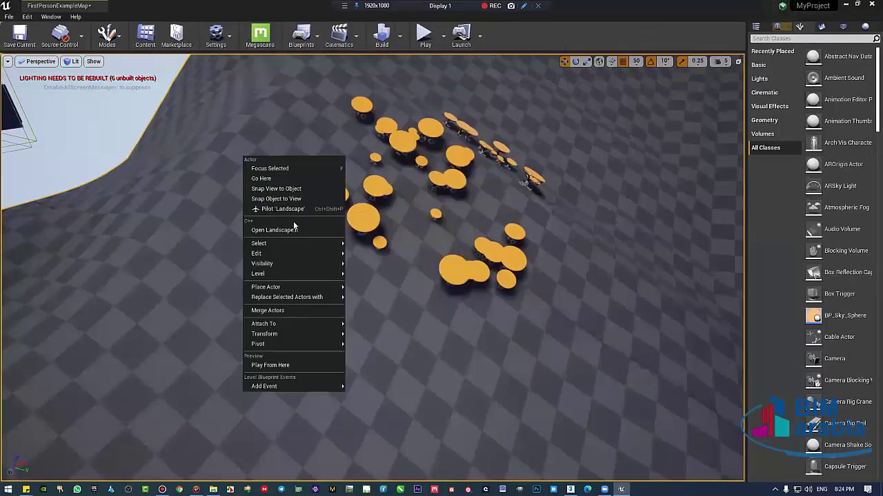
{"action": "left_click", "coordinate": [291, 366]}
{"action": "left_click", "coordinate": [288, 272]}
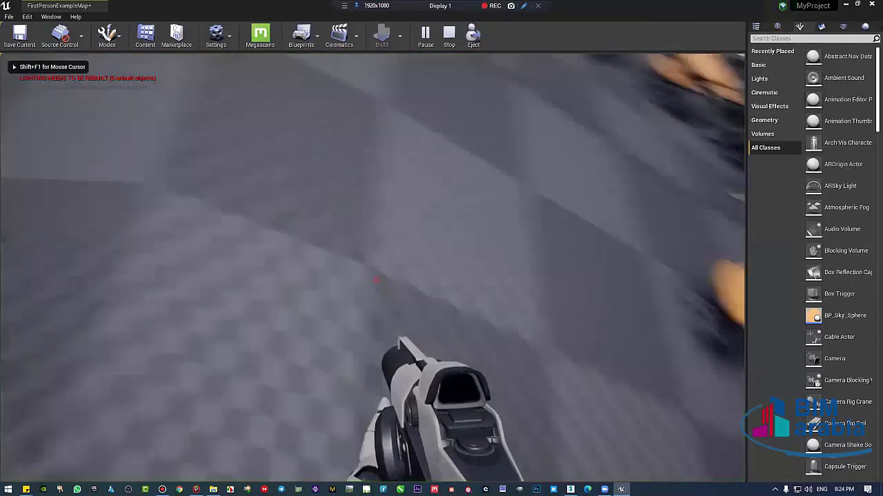
{"action": "key", "text": "w"}
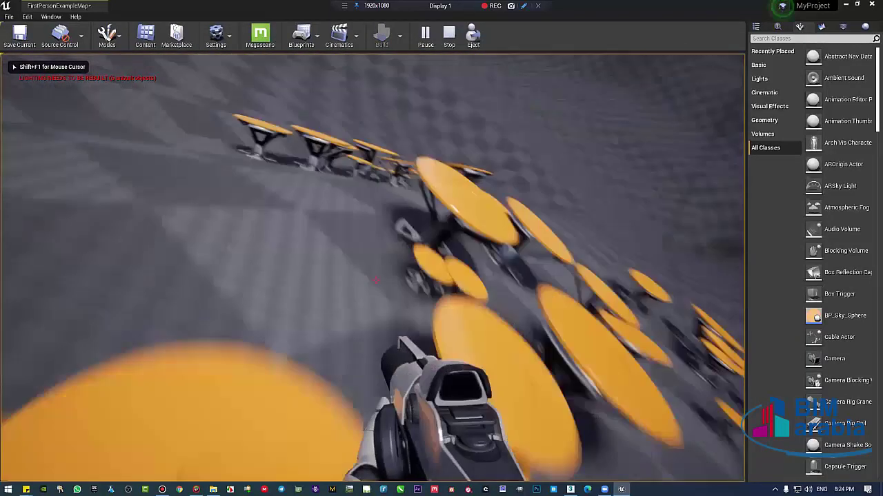
{"action": "key", "text": "w"}
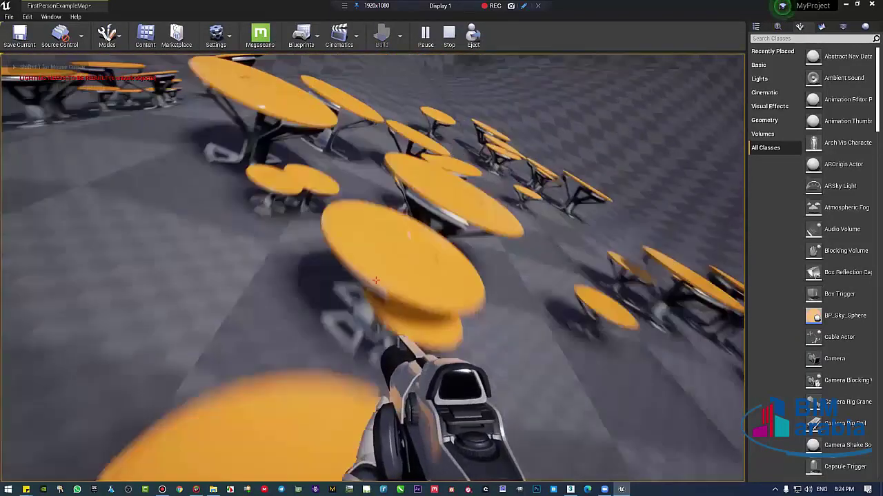
{"action": "key", "text": "w"}
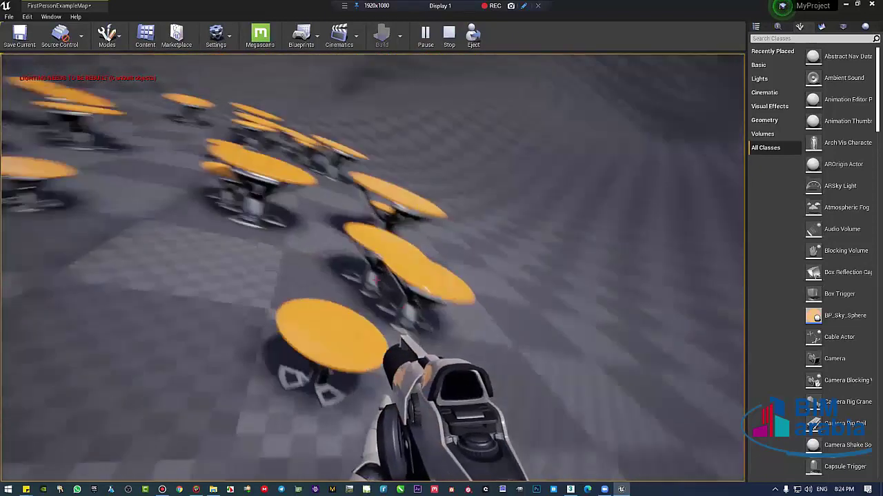
{"action": "key", "text": "w"}
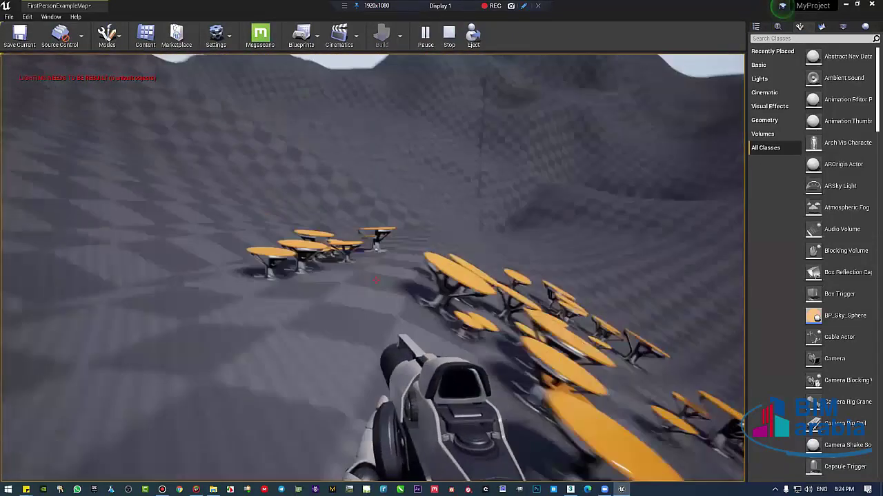
{"action": "key", "text": "w"}
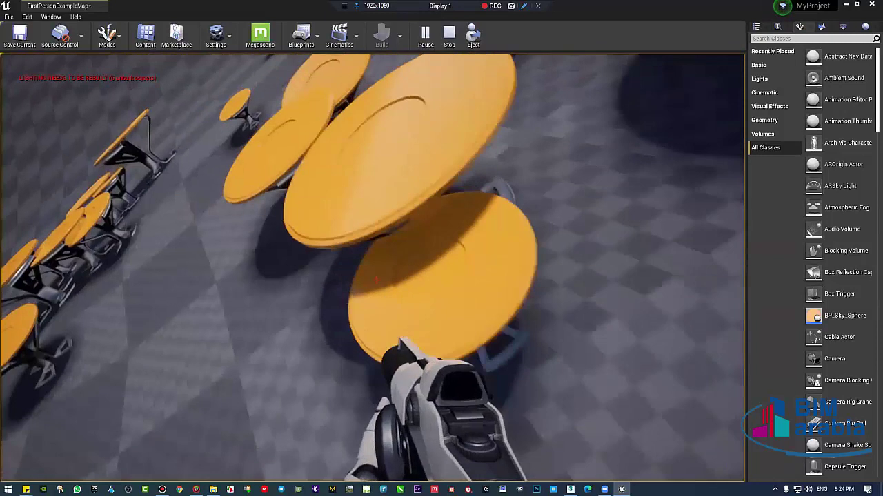
{"action": "key", "text": "w"}
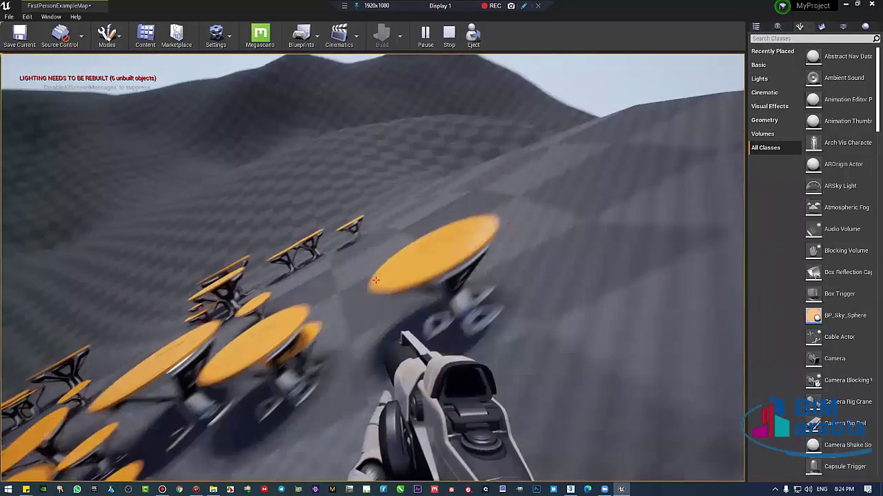
{"action": "key", "text": "w"}
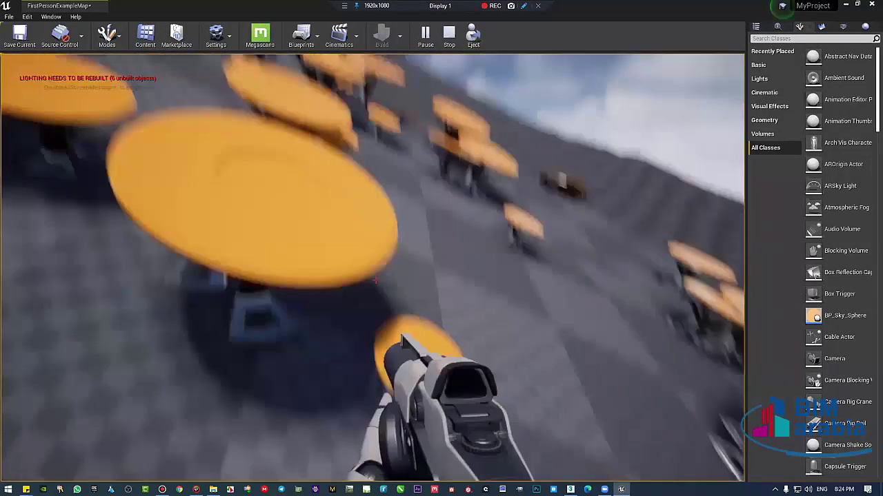
{"action": "key", "text": "w"}
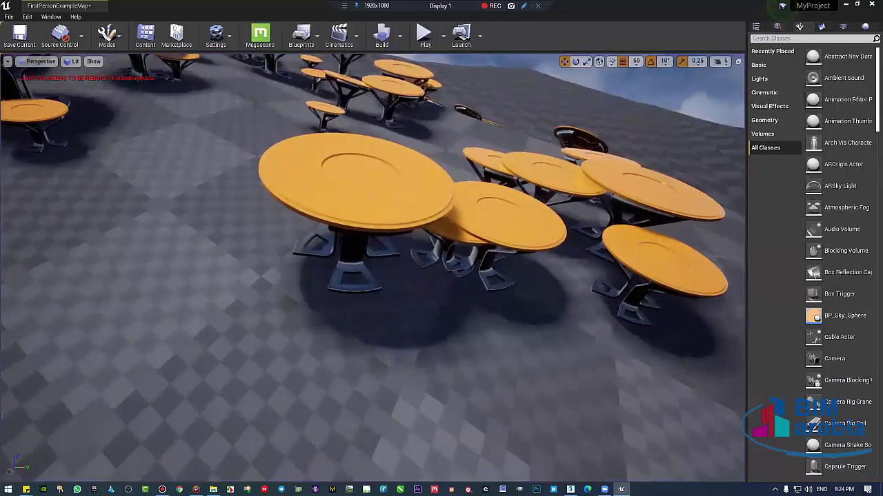
- Stop play, return to Foliage mode and scroll through SM_TableRound's settings
{"action": "key", "text": "Escape"}
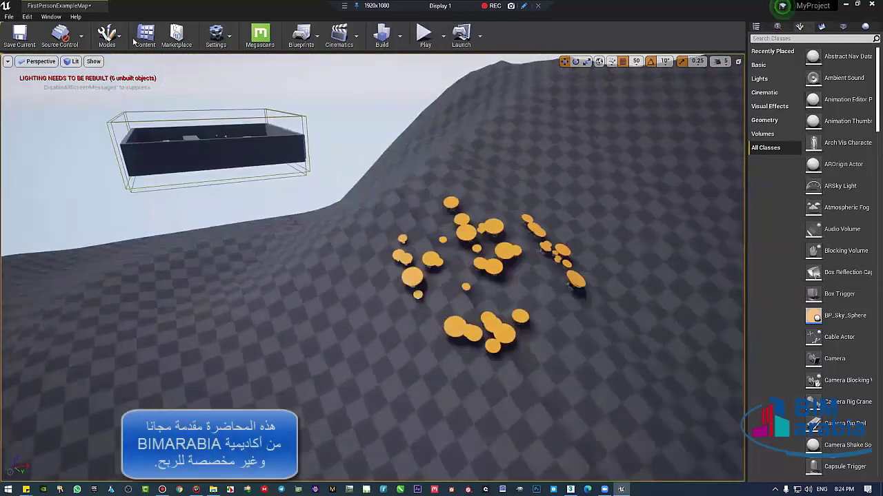
{"action": "left_click", "coordinate": [106, 36]}
{"action": "left_click", "coordinate": [126, 85]}
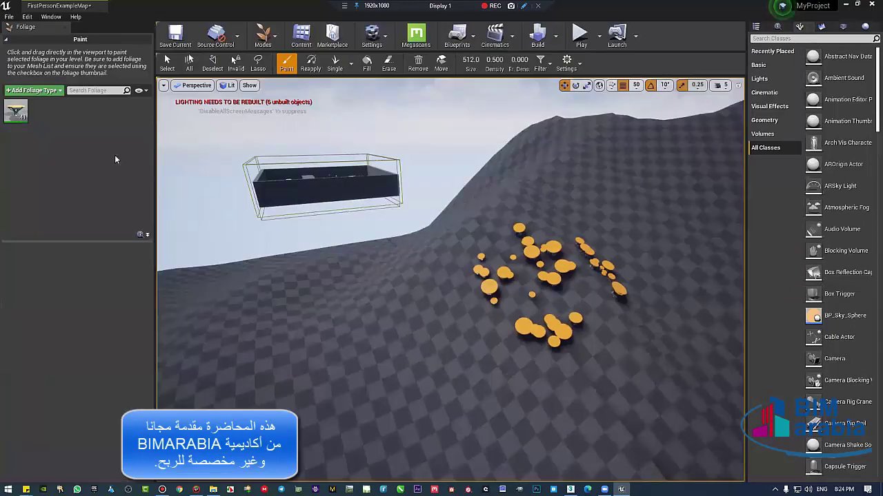
{"action": "left_click", "coordinate": [16, 116]}
{"action": "scroll", "coordinate": [29, 377], "scroll_direction": "down", "scroll_amount": 5}
{"action": "scroll", "coordinate": [29, 377], "scroll_direction": "down", "scroll_amount": 5}
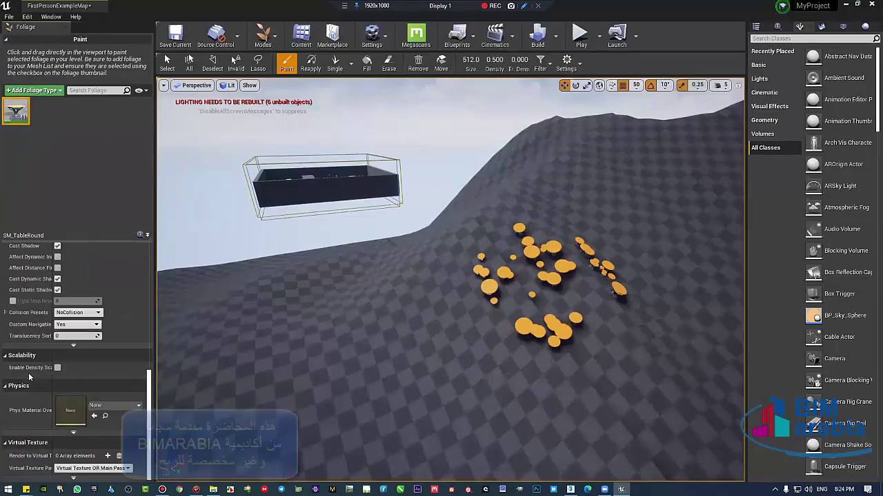
{"action": "scroll", "coordinate": [29, 377], "scroll_direction": "up", "scroll_amount": 3}
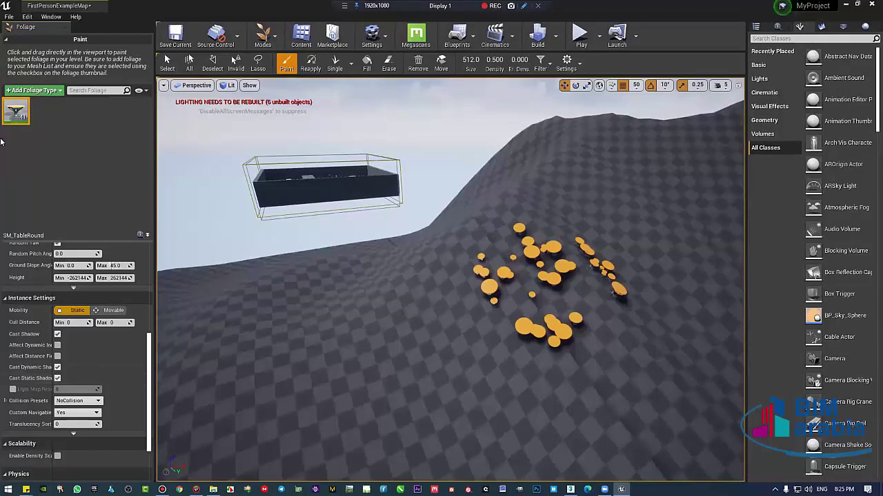
- Deactivate the SM_TableRound foliage type and turn the view over the hill
{"action": "mouse_move", "coordinate": [14, 109]}
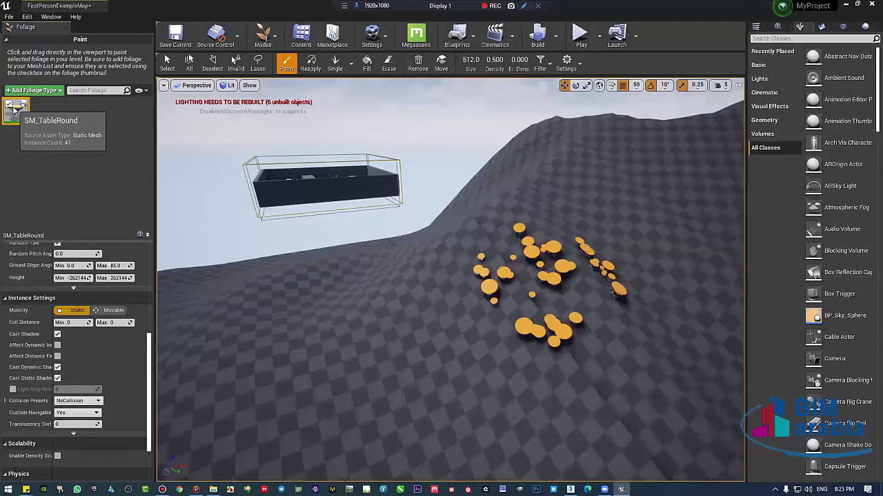
{"action": "left_click", "coordinate": [10, 106]}
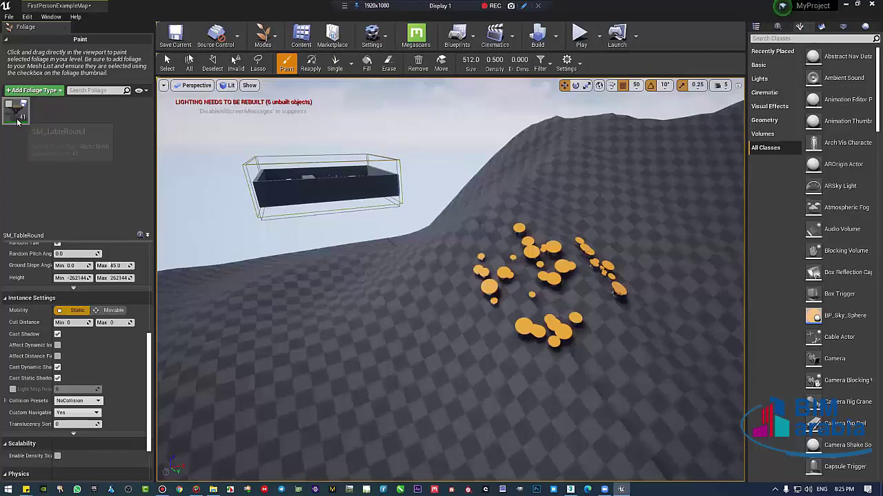
{"action": "right_click_drag", "start_coordinate": [382, 316], "coordinate": [207, 181]}
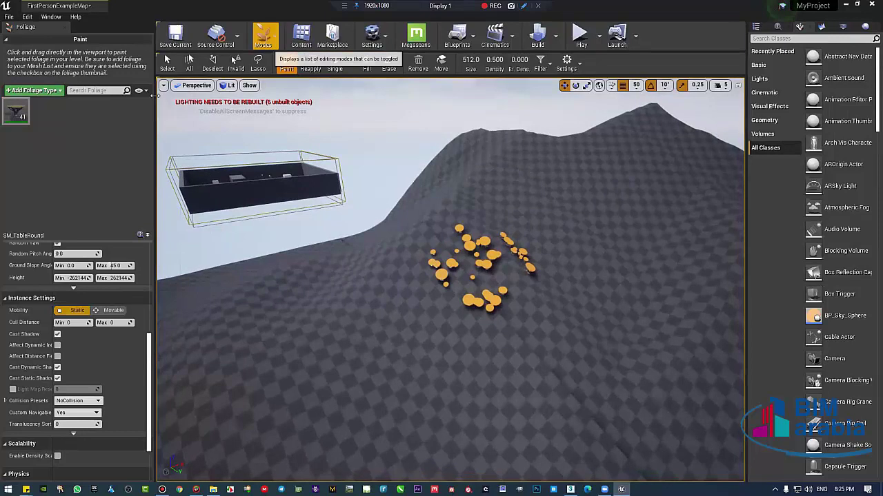
- Enable the SM_TableRound foliage type and paint table clusters across the front slope
{"action": "left_click", "coordinate": [11, 107]}
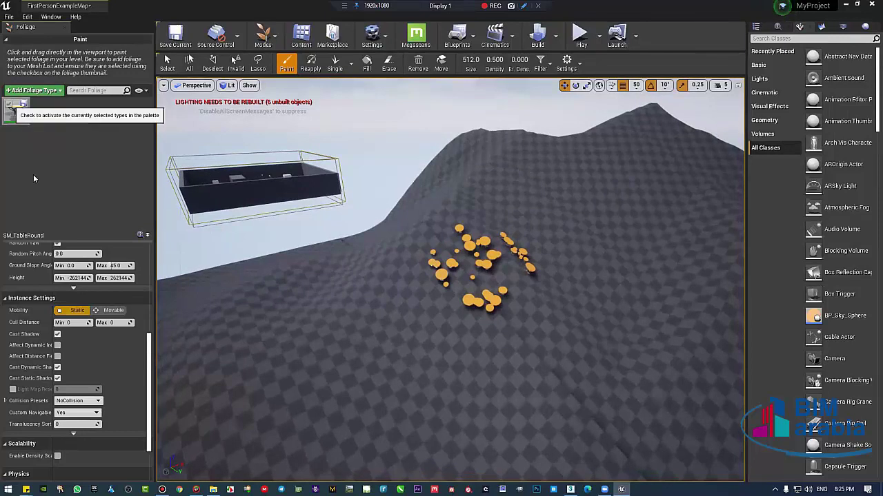
{"action": "left_click_drag", "start_coordinate": [424, 276], "coordinate": [388, 394]}
{"action": "right_click_drag", "start_coordinate": [388, 394], "coordinate": [468, 364]}
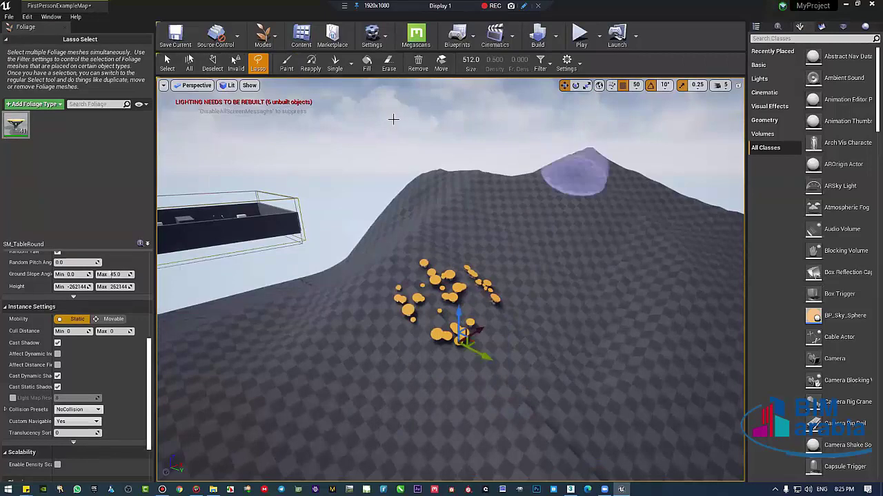
- Paint SM_TableRound clusters on the upper right, lower right and middle of the hill
{"action": "left_click", "coordinate": [295, 64]}
{"action": "left_click", "coordinate": [590, 196]}
{"action": "left_click", "coordinate": [669, 338]}
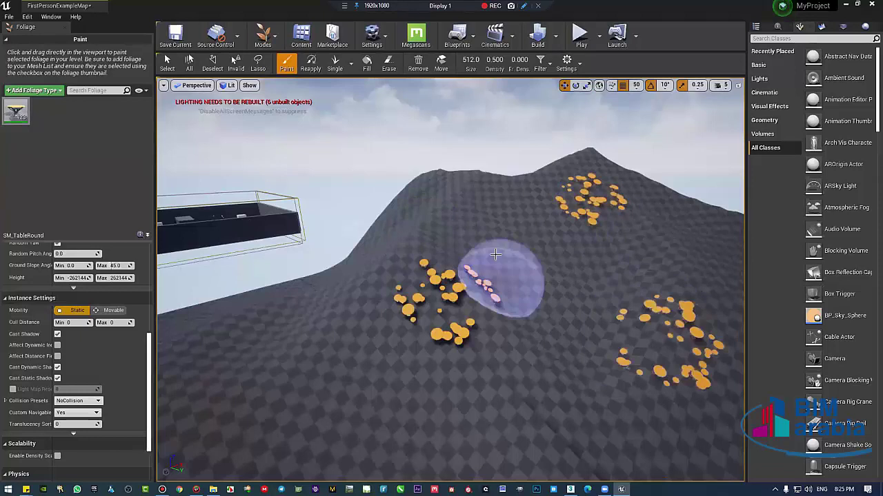
{"action": "left_click", "coordinate": [495, 255]}
{"action": "right_click_drag", "start_coordinate": [256, 375], "coordinate": [479, 284]}
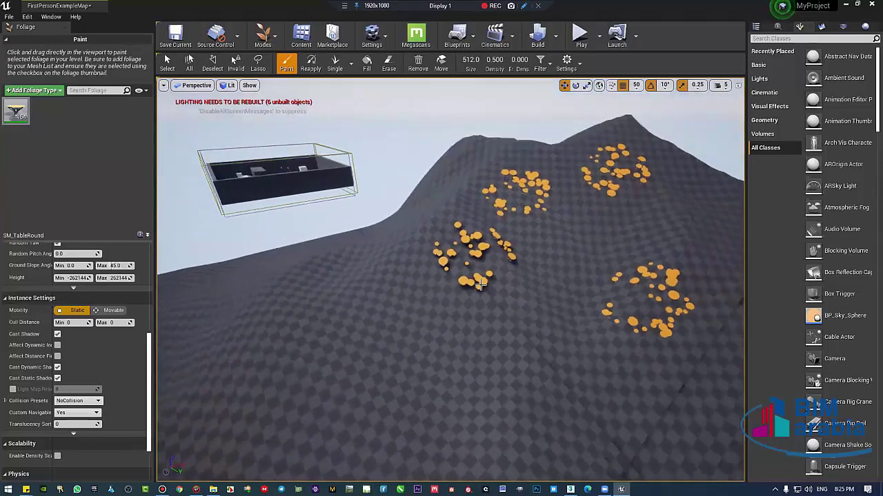
{"action": "left_click", "coordinate": [524, 296]}
- Add table clusters on the lower right, lower left and lower centre slopes, reaching 287 instances
{"action": "right_click_drag", "start_coordinate": [621, 227], "coordinate": [640, 339]}
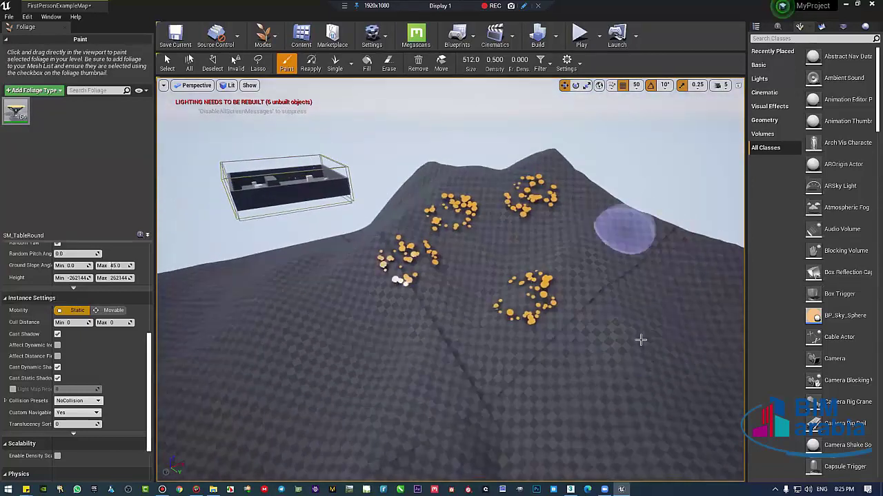
{"action": "left_click", "coordinate": [591, 387]}
{"action": "left_click", "coordinate": [349, 394]}
{"action": "right_click_drag", "start_coordinate": [349, 394], "coordinate": [358, 434]}
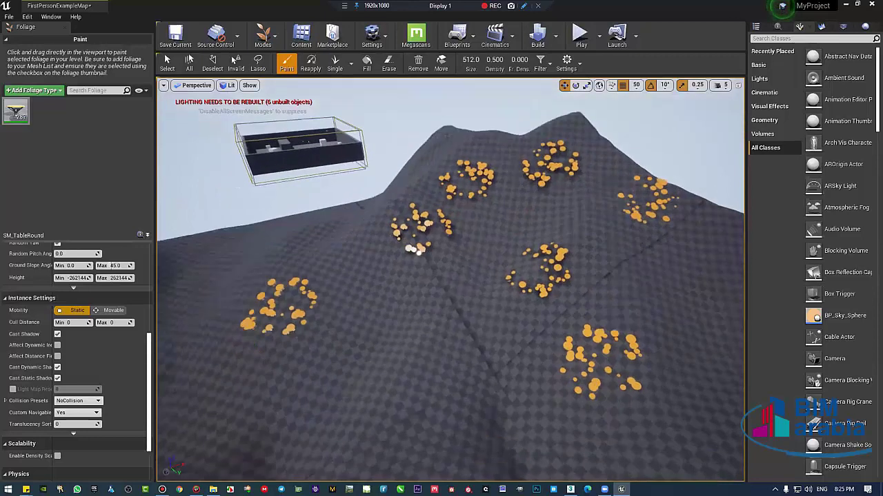
{"action": "right_click_drag", "start_coordinate": [414, 250], "coordinate": [354, 374]}
{"action": "left_click", "coordinate": [441, 411]}
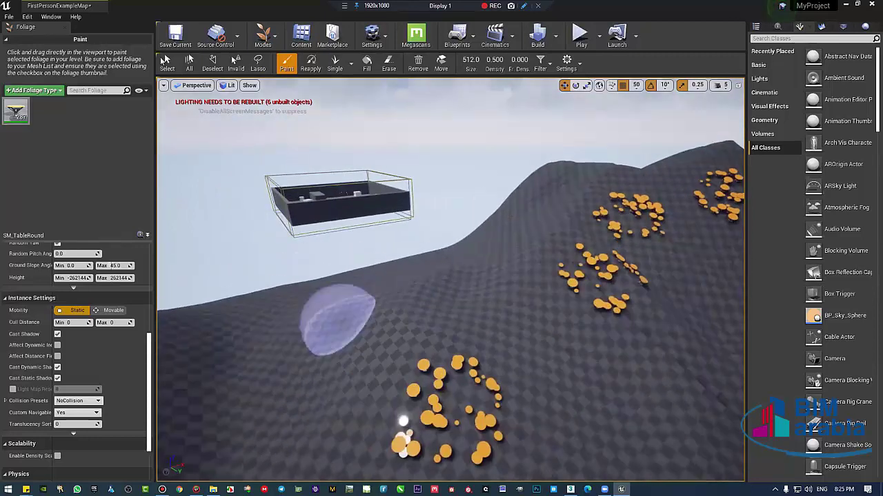
{"action": "left_click", "coordinate": [175, 36]}
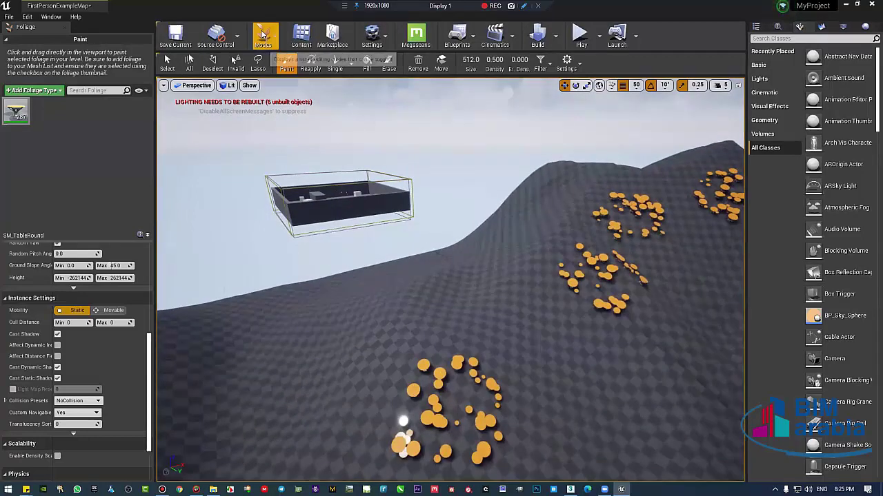
- Switch the editor into Brush Editing mode
{"action": "left_click", "coordinate": [262, 41]}
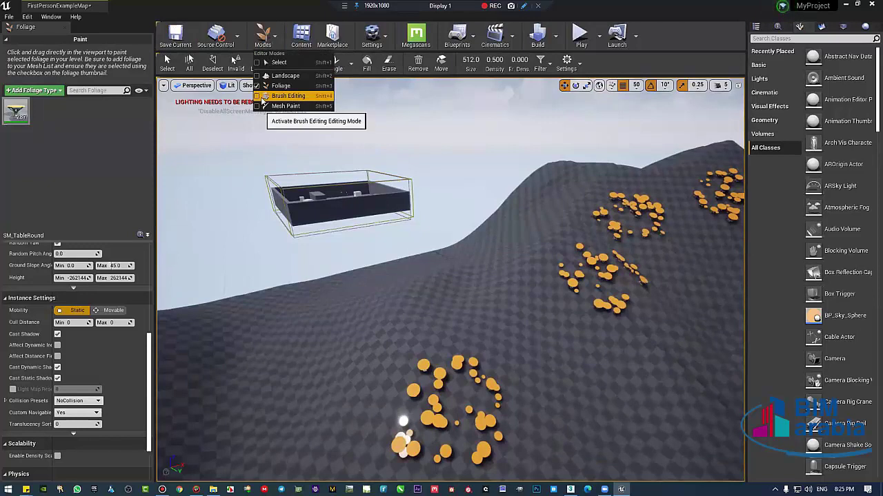
{"action": "left_click", "coordinate": [263, 97]}
{"action": "scroll", "coordinate": [348, 169], "scroll_direction": "down", "scroll_amount": 3}
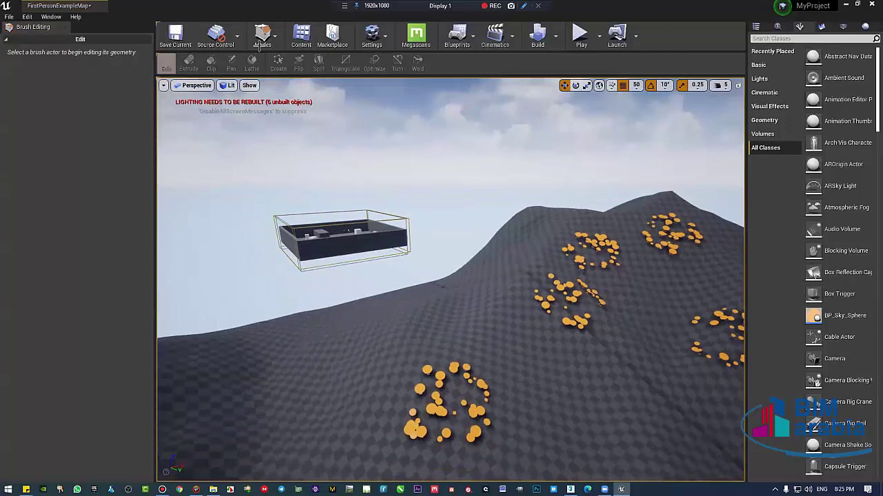
- Enter Mesh Paint mode, preview Color View Mode as RGB Channels, then set it back to Off
{"action": "key", "text": "shift+2"}
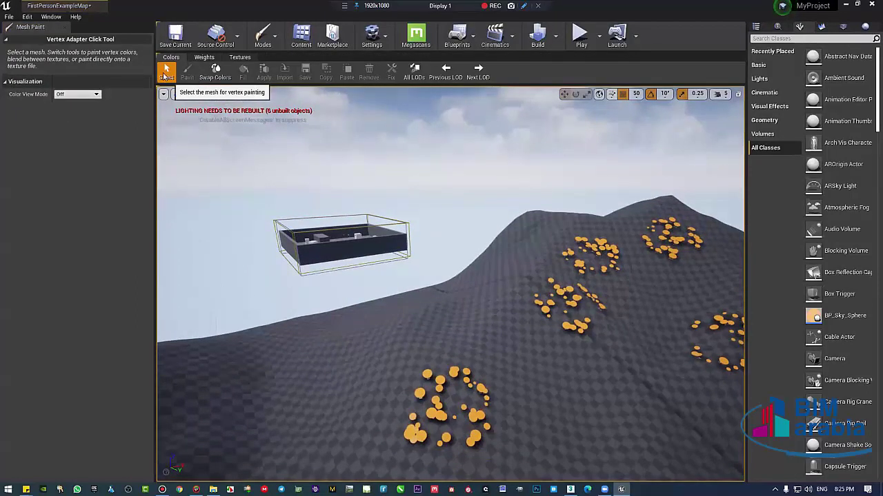
{"action": "left_click", "coordinate": [70, 95]}
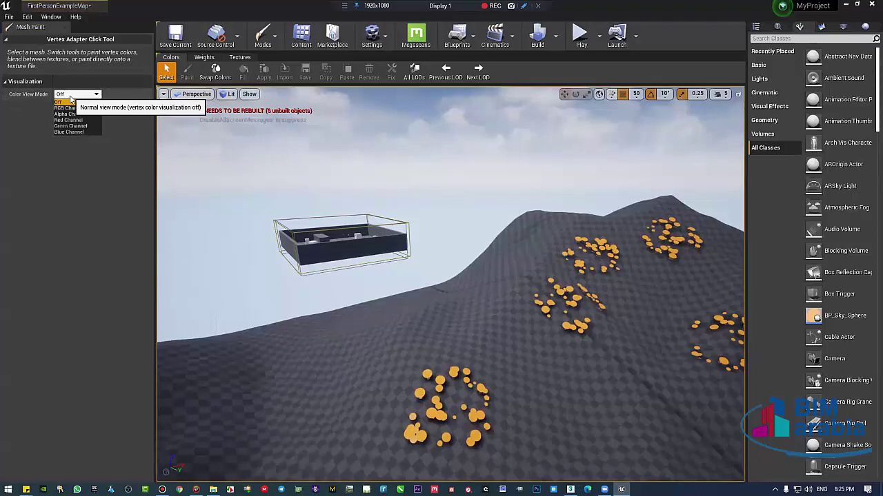
{"action": "left_click", "coordinate": [82, 108]}
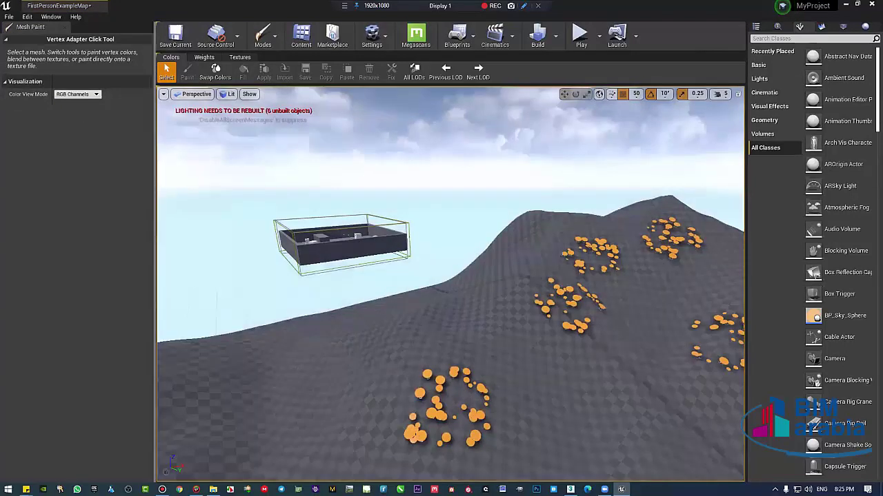
{"action": "left_click", "coordinate": [76, 93]}
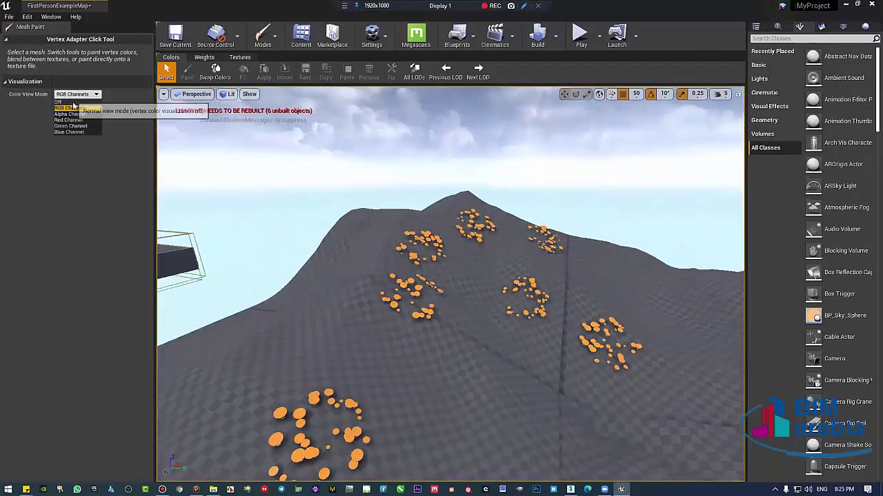
{"action": "left_click", "coordinate": [65, 102]}
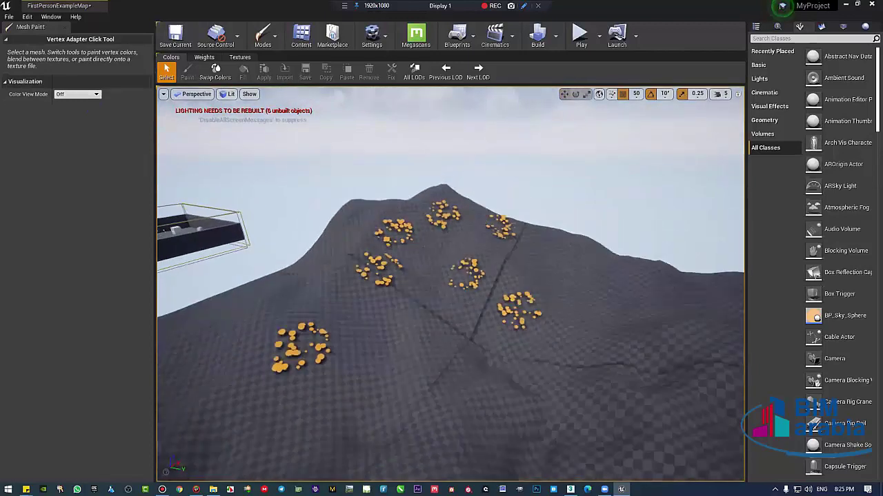
{"action": "right_click_drag", "start_coordinate": [450, 282], "coordinate": [414, 279]}
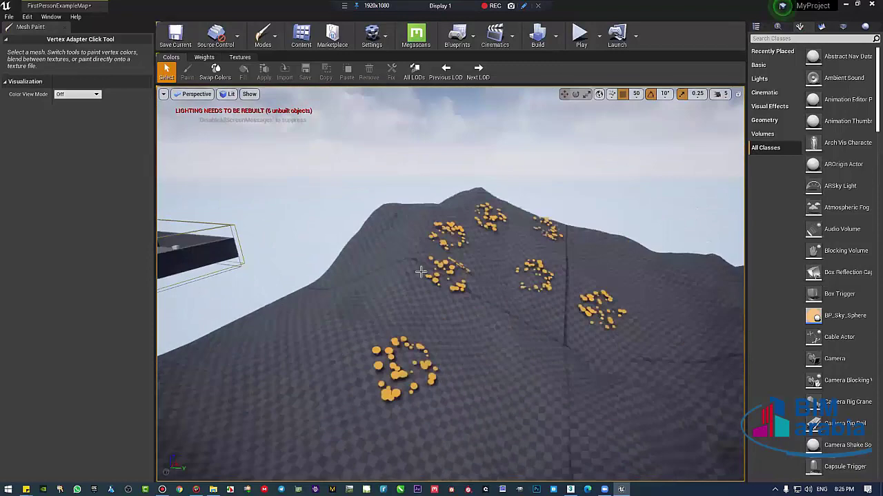
{"action": "right_click_drag", "start_coordinate": [413, 279], "coordinate": [414, 279]}
{"action": "left_click", "coordinate": [265, 44]}
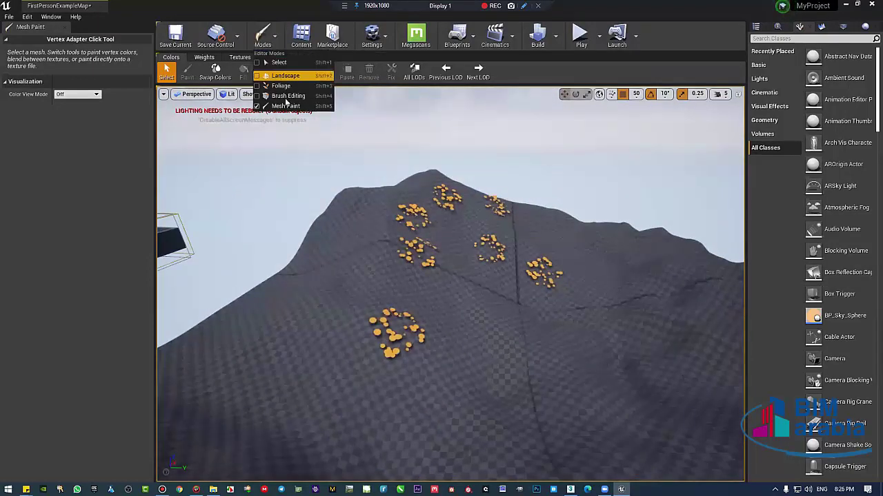
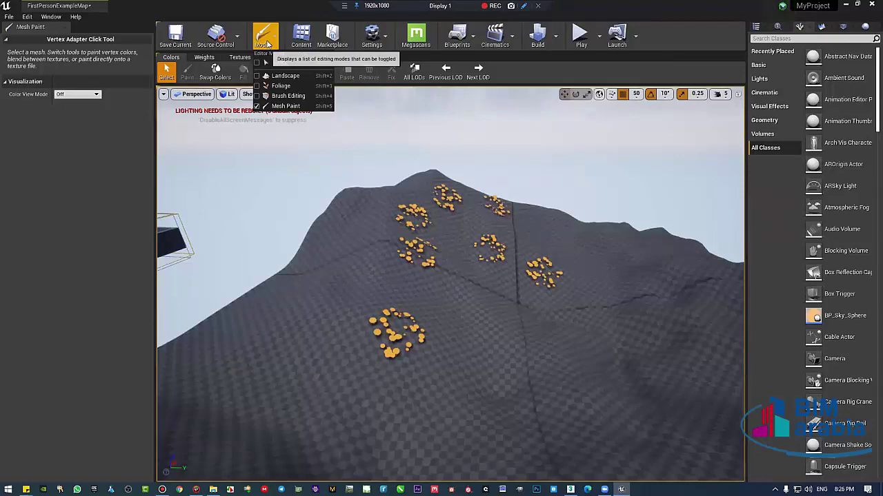
- Switch from mesh painting back to Select mode and open the Content Browser
{"action": "left_click", "coordinate": [274, 62]}
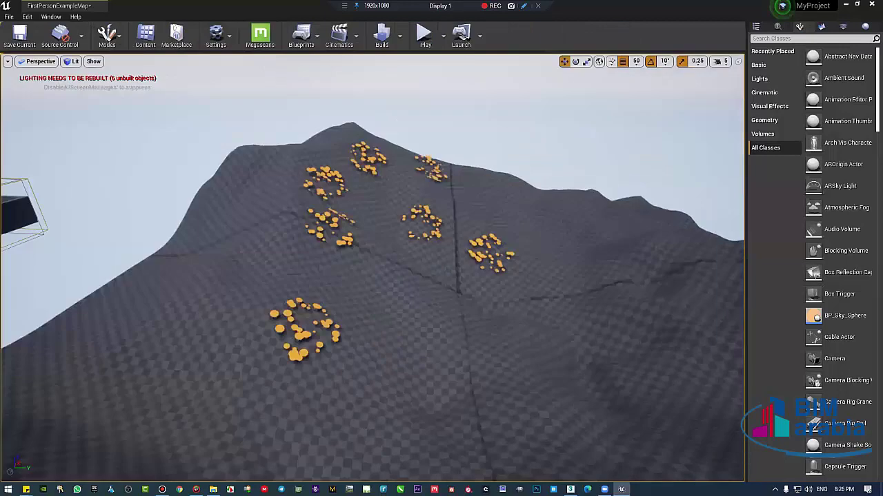
{"action": "right_click_drag", "start_coordinate": [266, 69], "coordinate": [266, 69]}
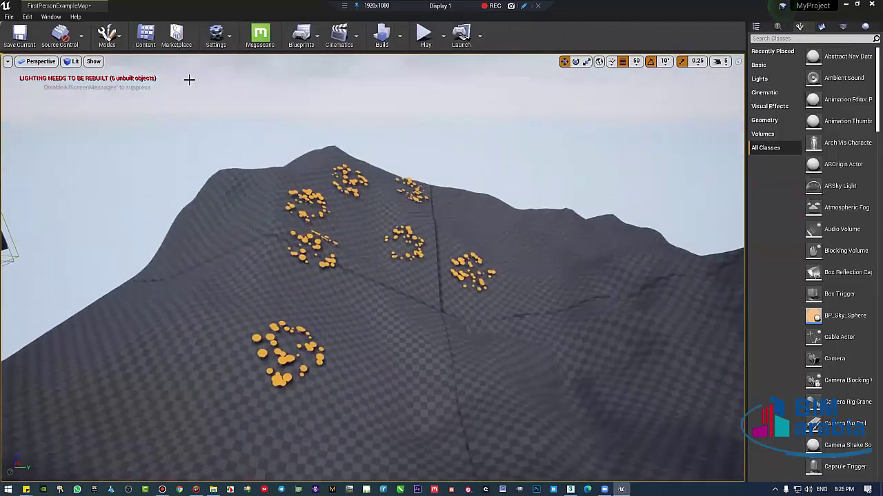
{"action": "left_click", "coordinate": [153, 43]}
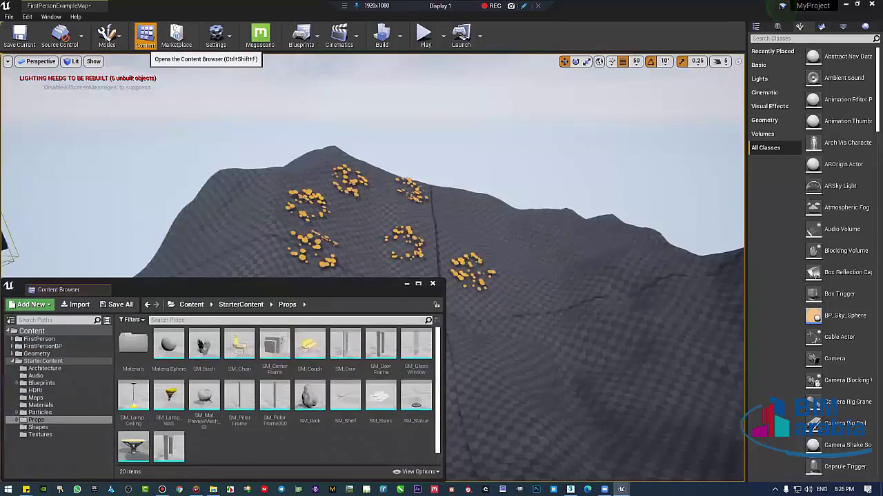
{"action": "right_click_drag", "start_coordinate": [264, 153], "coordinate": [375, 181]}
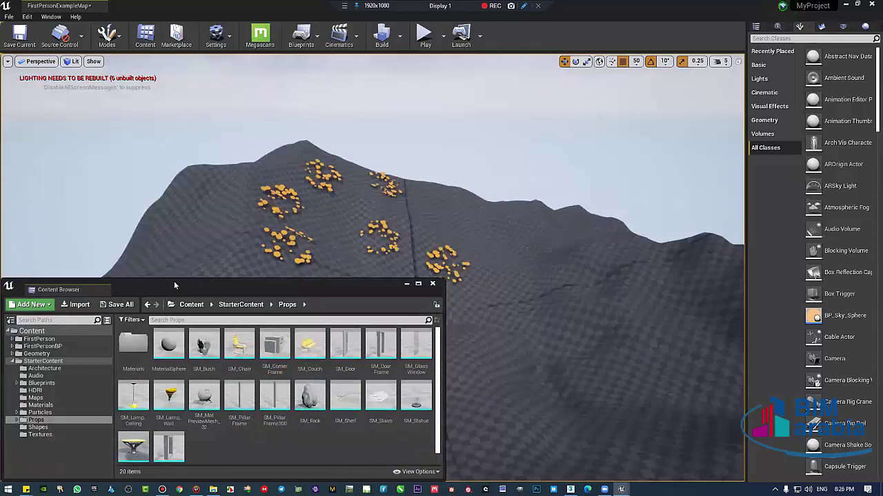
- Shrink and reposition the Content Browser, and frame the hill with its orange table clusters
{"action": "left_click_drag", "start_coordinate": [175, 284], "coordinate": [249, 145]}
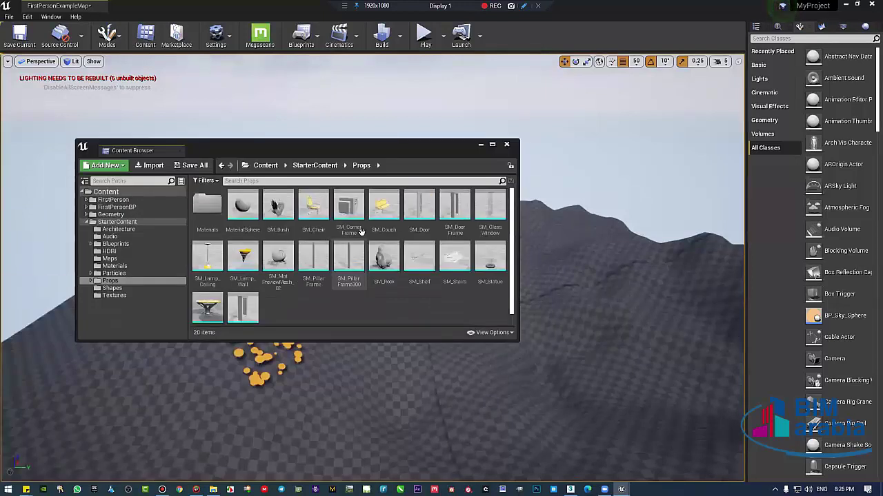
{"action": "scroll", "coordinate": [360, 233], "scroll_direction": "down", "scroll_amount": 2, "text": "ctrl"}
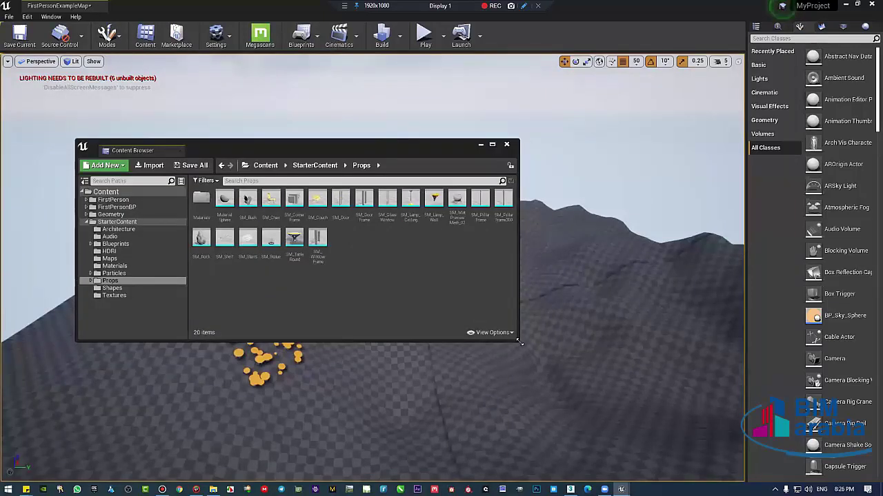
{"action": "left_click_drag", "start_coordinate": [520, 342], "coordinate": [319, 364]}
{"action": "left_click_drag", "start_coordinate": [236, 148], "coordinate": [164, 270]}
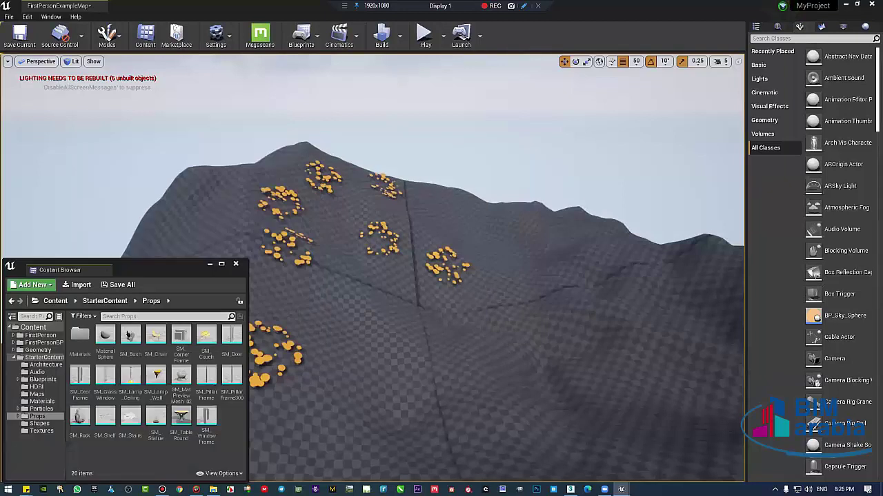
{"action": "mouse_move", "coordinate": [290, 248]}
{"action": "right_mouse_down"}
{"action": "mouse_move", "coordinate": [355, 305]}
{"action": "mouse_move", "coordinate": [386, 276]}
{"action": "mouse_move", "coordinate": [372, 248]}
{"action": "mouse_move", "coordinate": [373, 289]}
{"action": "right_mouse_up"}
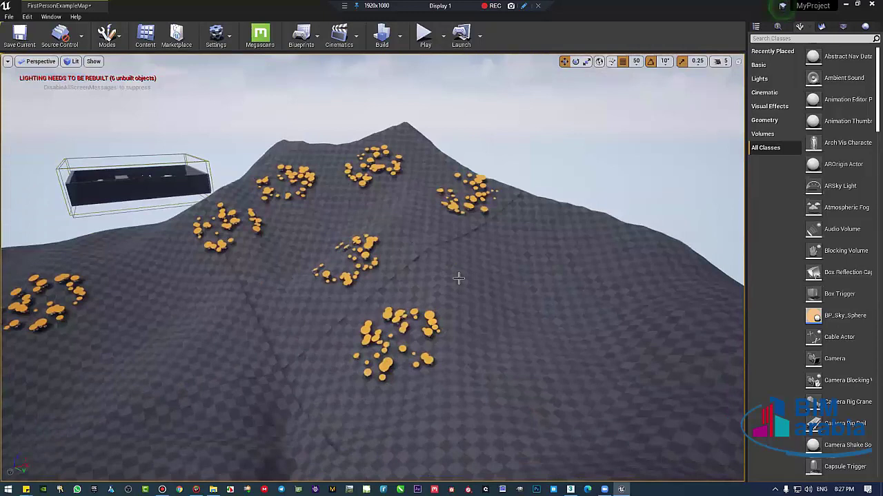
- Fly close over the orange table clusters on the slope, then open the Settings dropdown
{"action": "right_click_drag", "start_coordinate": [373, 289], "coordinate": [459, 278]}
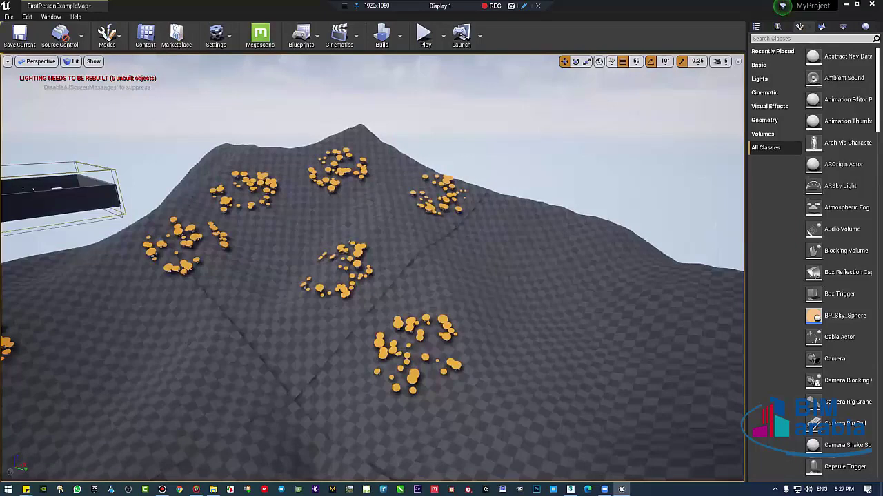
{"action": "mouse_move", "coordinate": [309, 212]}
{"action": "right_mouse_down"}
{"action": "mouse_move", "coordinate": [399, 228]}
{"action": "mouse_move", "coordinate": [450, 291]}
{"action": "right_mouse_up"}
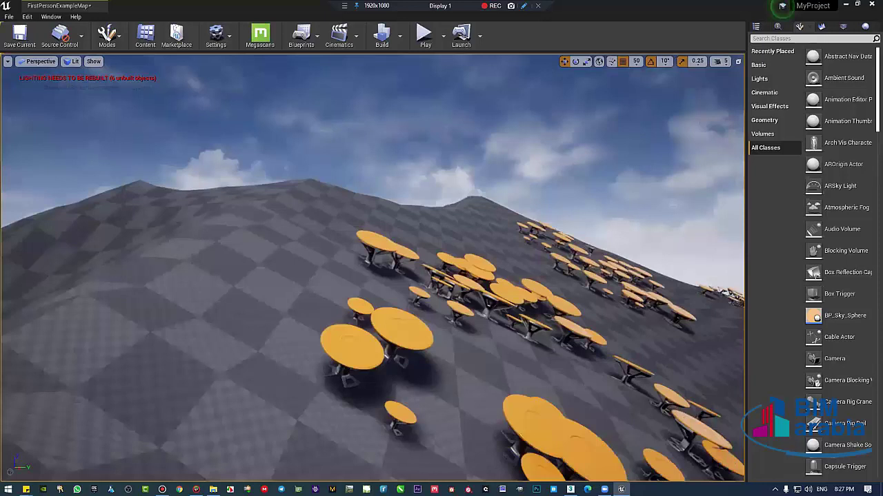
{"action": "right_click_drag", "start_coordinate": [233, 146], "coordinate": [233, 146]}
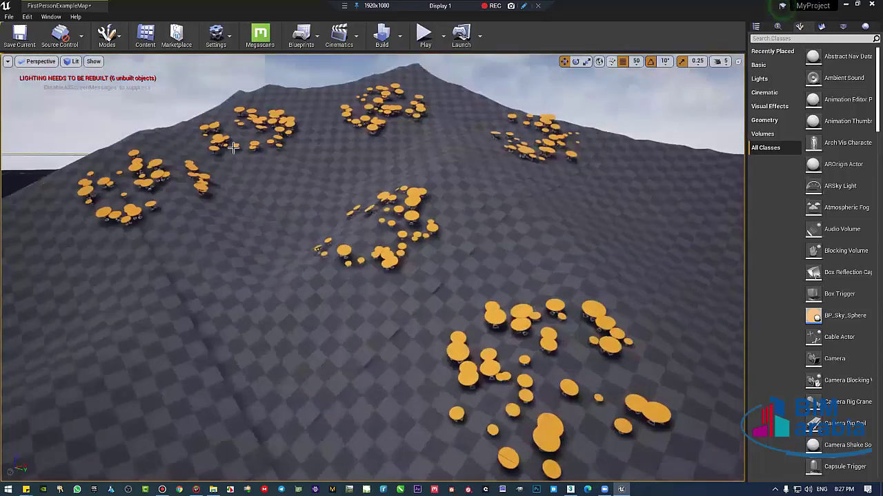
{"action": "scroll", "coordinate": [233, 146], "scroll_direction": "down", "scroll_amount": 10}
{"action": "left_click", "coordinate": [225, 40]}
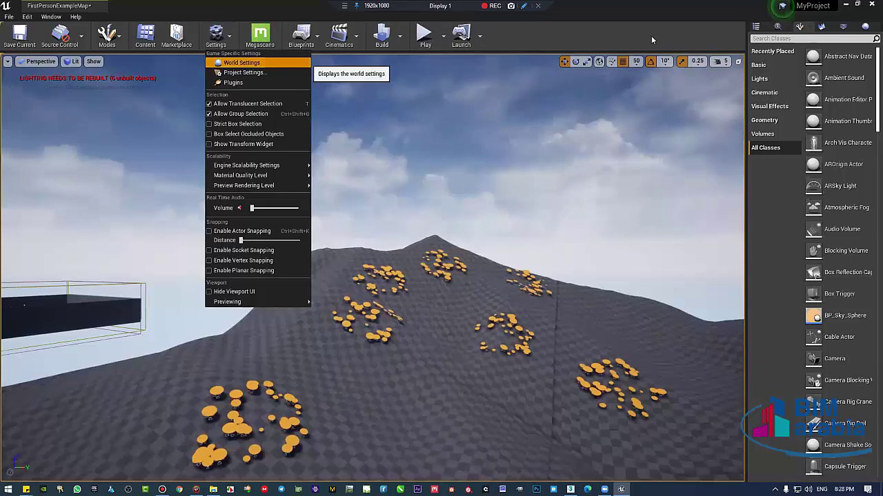
- Open World Settings, then Project Settings with the Project - Description section collapsed
{"action": "key", "text": "Return"}
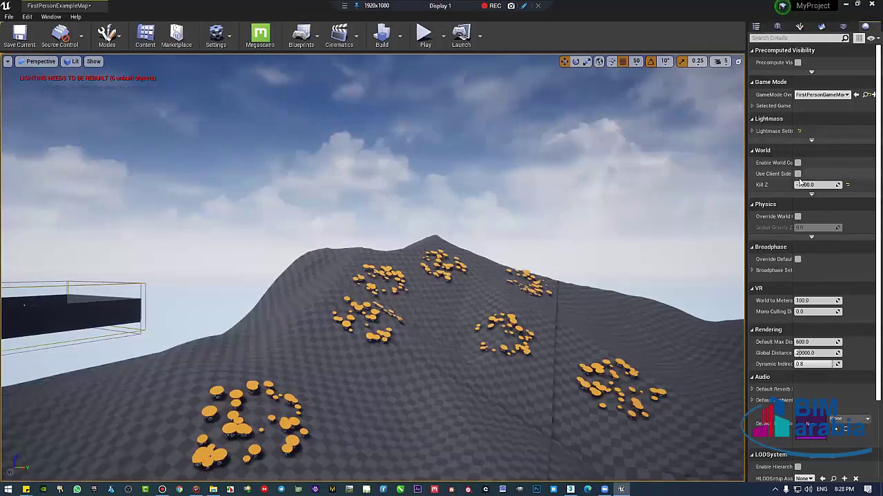
{"action": "left_click", "coordinate": [217, 36]}
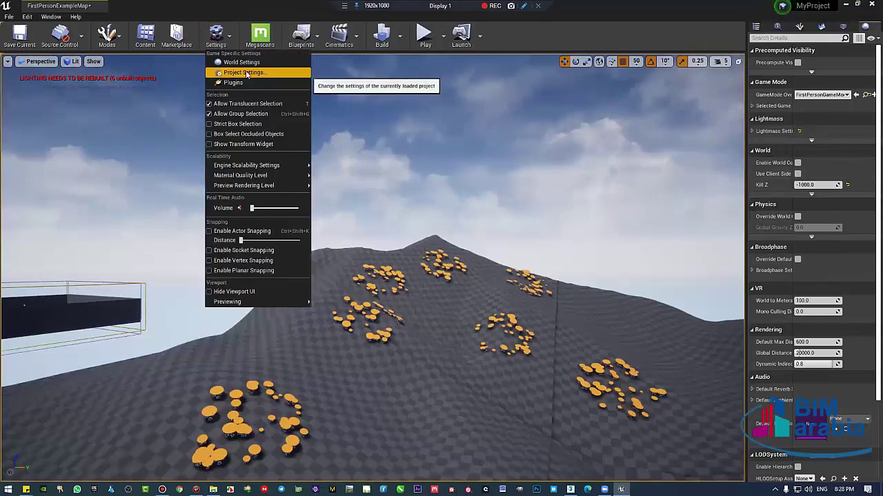
{"action": "left_click", "coordinate": [246, 73]}
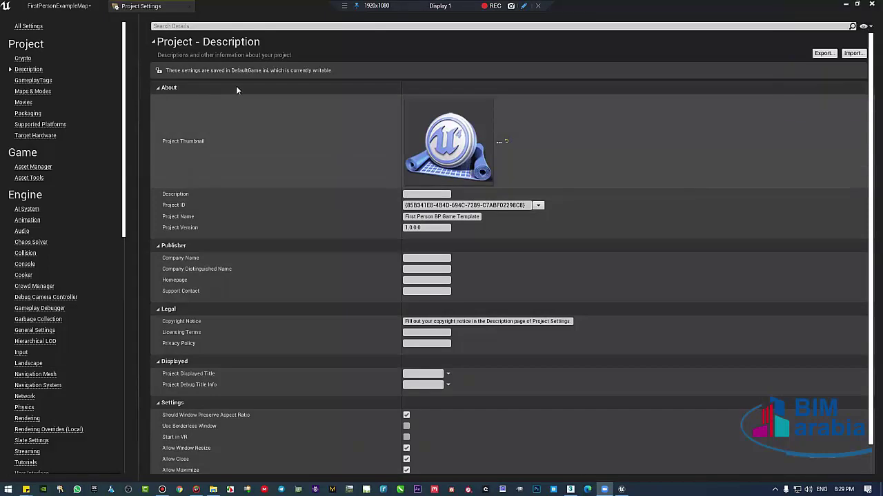
{"action": "left_click", "coordinate": [472, 51]}
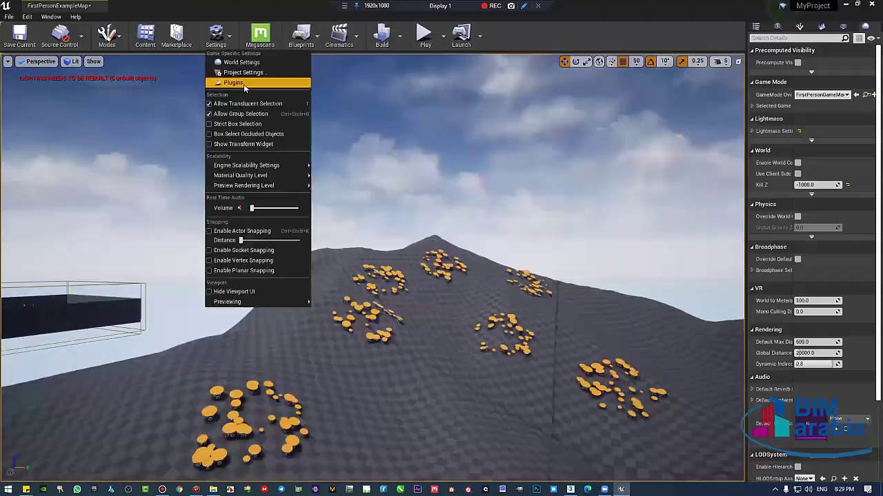
- Open the Plugins browser and look through the Installed Scripting, SYNAPTECH and Built-In plugin categories
{"action": "left_click", "coordinate": [243, 84]}
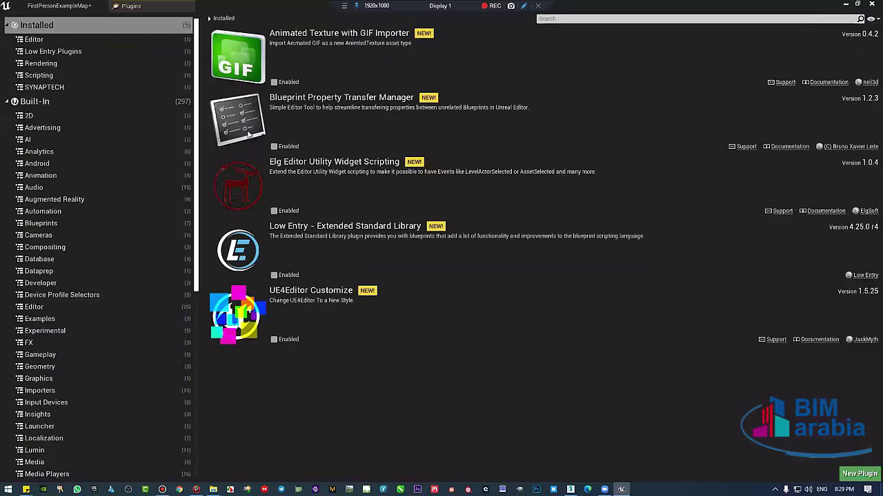
{"action": "left_click", "coordinate": [69, 51]}
{"action": "left_click", "coordinate": [65, 75]}
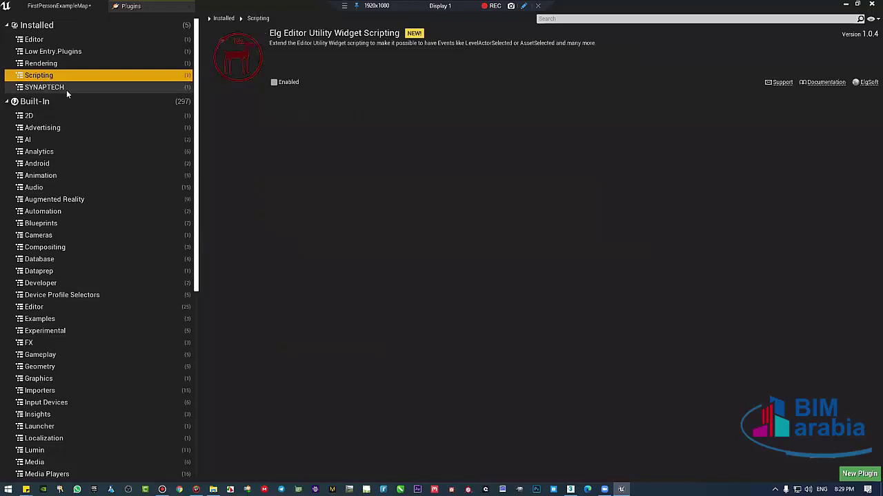
{"action": "left_click", "coordinate": [66, 89]}
{"action": "left_click", "coordinate": [61, 101]}
{"action": "scroll", "coordinate": [316, 250], "scroll_direction": "down", "scroll_amount": 1}
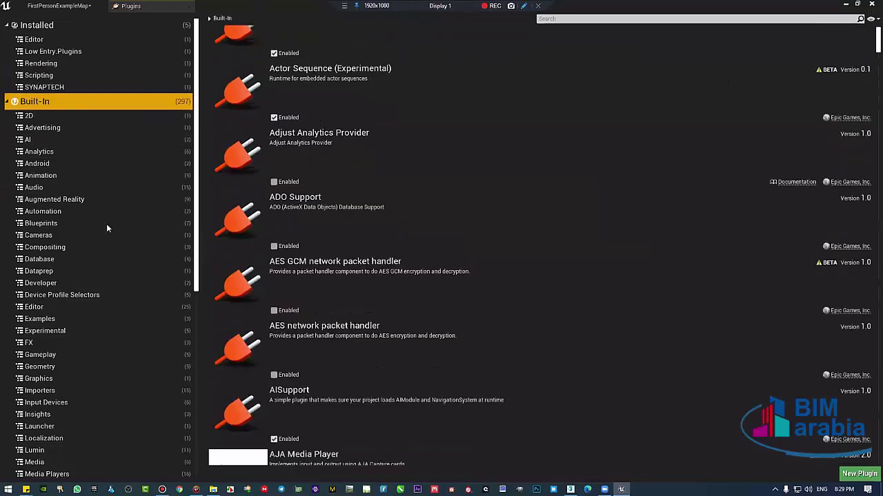
{"action": "scroll", "coordinate": [104, 226], "scroll_direction": "down", "scroll_amount": 3}
{"action": "scroll", "coordinate": [109, 222], "scroll_direction": "down", "scroll_amount": 3}
{"action": "scroll", "coordinate": [116, 220], "scroll_direction": "down", "scroll_amount": 3}
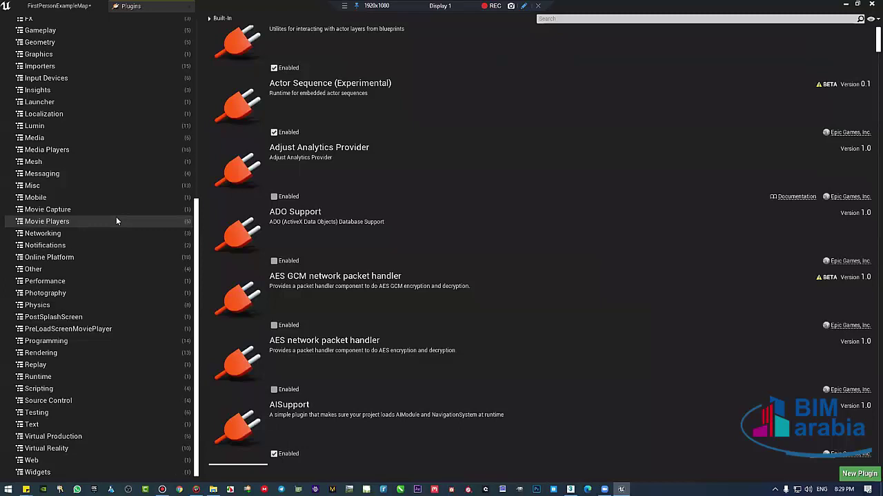
{"action": "scroll", "coordinate": [103, 281], "scroll_direction": "up", "scroll_amount": 2}
{"action": "scroll", "coordinate": [103, 279], "scroll_direction": "up", "scroll_amount": 5}
{"action": "scroll", "coordinate": [104, 279], "scroll_direction": "up", "scroll_amount": 2}
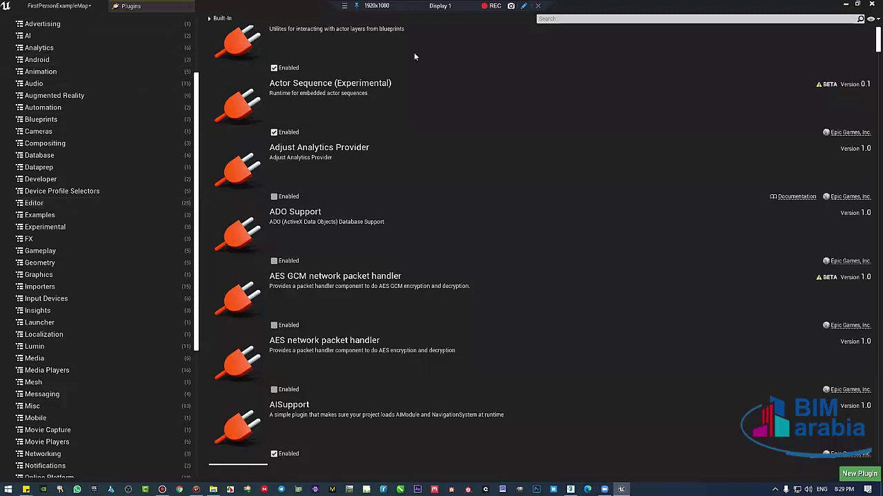
{"action": "scroll", "coordinate": [33, 120], "scroll_direction": "up", "scroll_amount": 2}
{"action": "scroll", "coordinate": [37, 112], "scroll_direction": "up", "scroll_amount": 1}
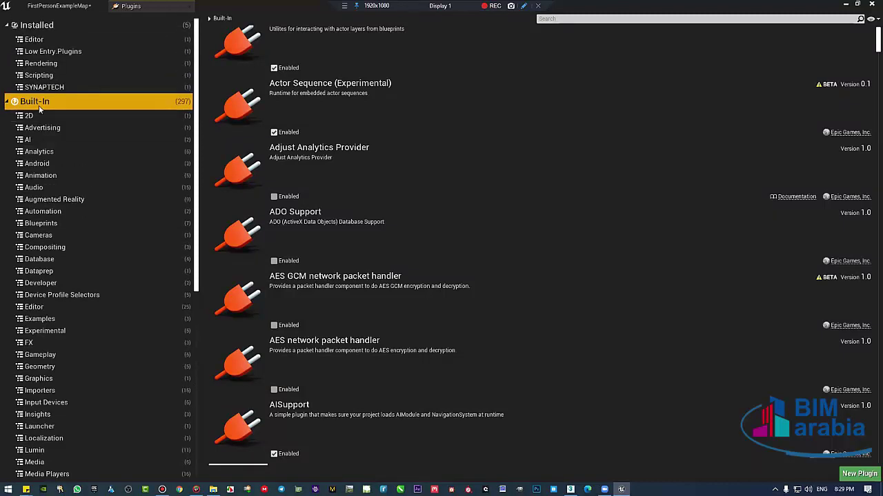
- Search the plugins for 'datasmi', then close the Plugins tab
{"action": "left_click", "coordinate": [579, 19]}
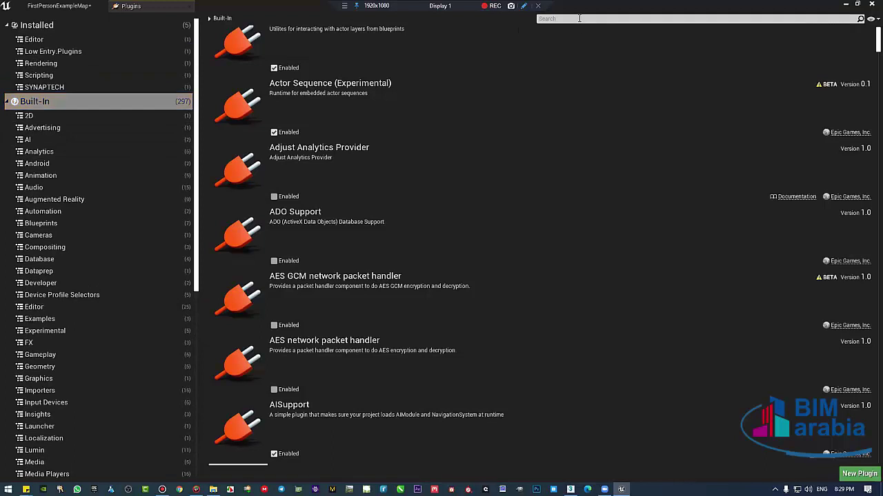
{"action": "type", "text": "datasmi"}
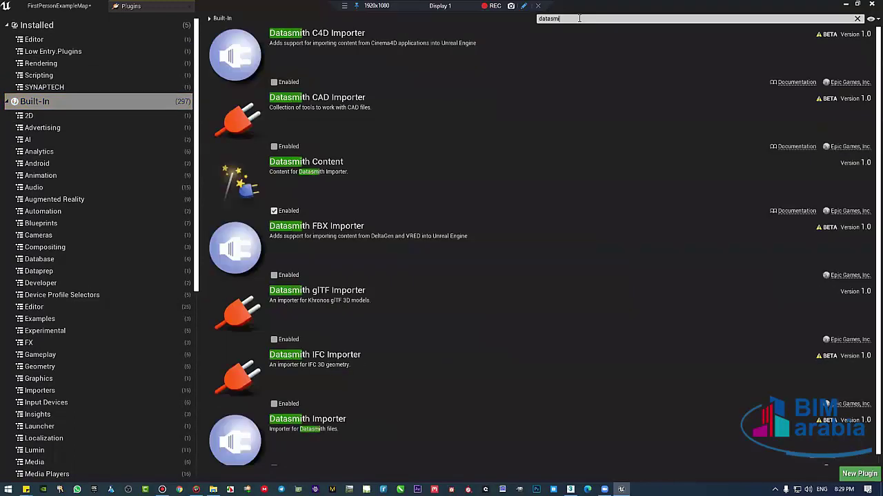
{"action": "scroll", "coordinate": [436, 305], "scroll_direction": "down", "scroll_amount": 1}
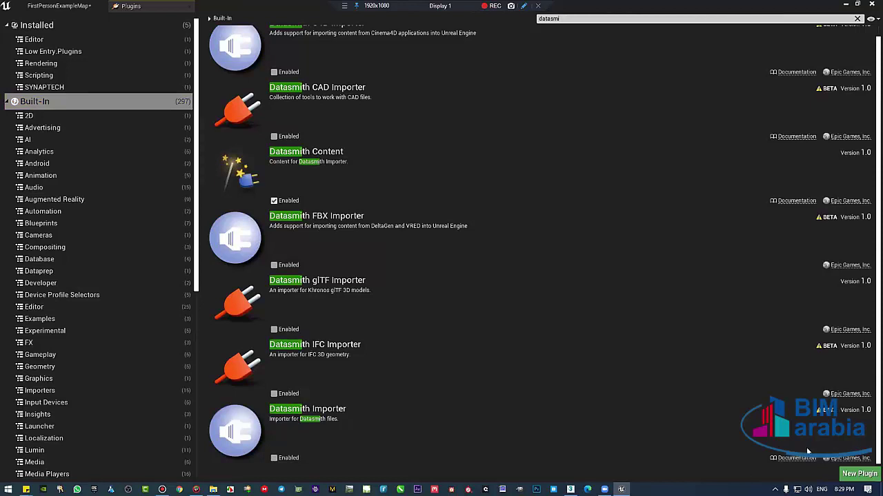
{"action": "left_click", "coordinate": [156, 5]}
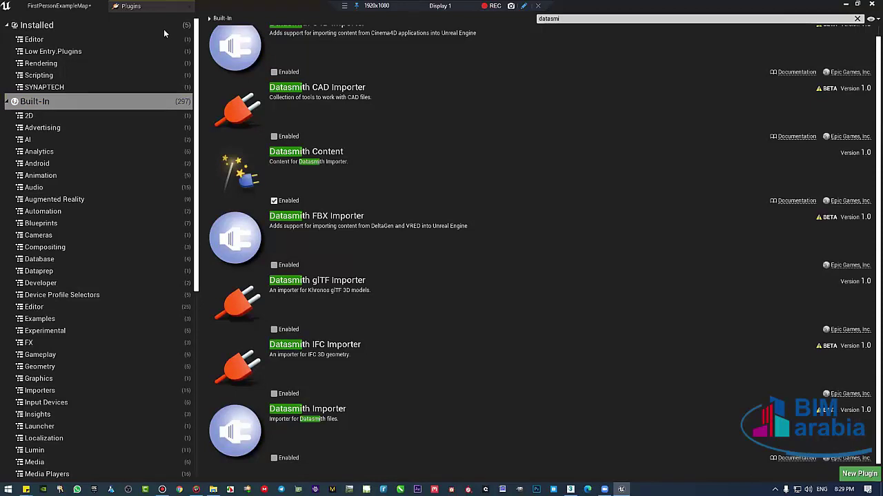
{"action": "left_click", "coordinate": [191, 5]}
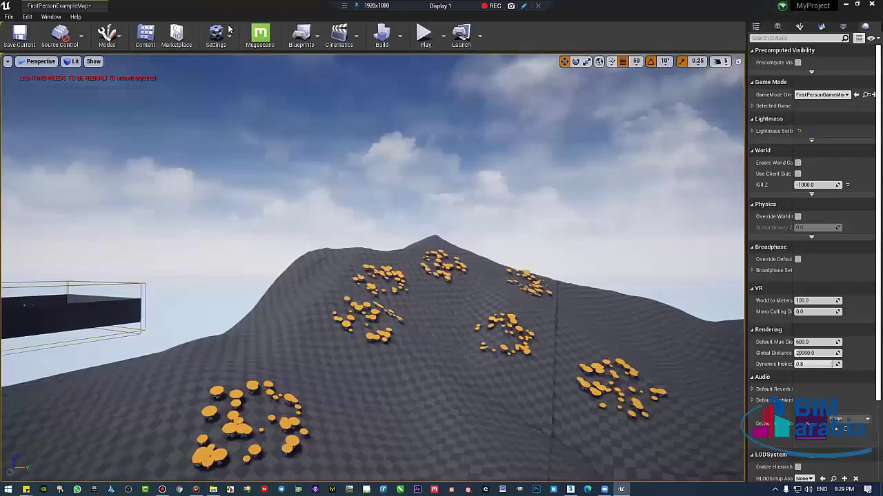
- Open and dismiss the Blueprints dropdown, then open the Cinematics dropdown
{"action": "left_click", "coordinate": [263, 38]}
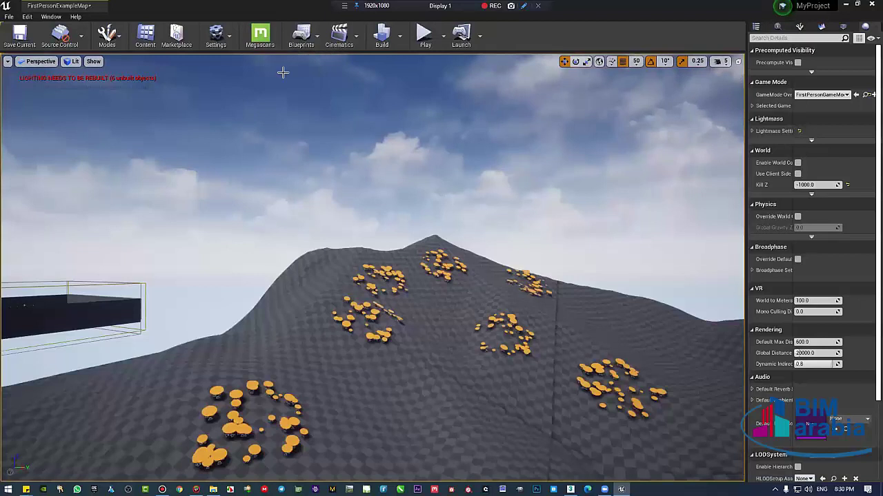
{"action": "left_click", "coordinate": [313, 43]}
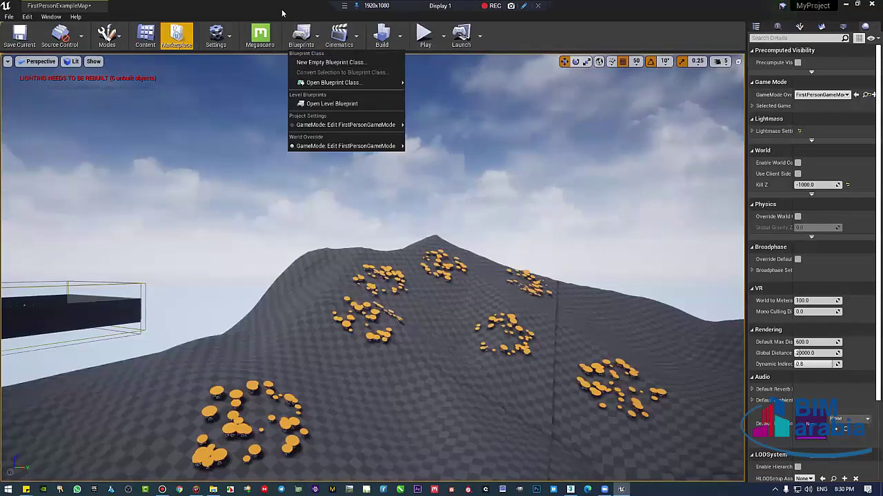
{"action": "left_click", "coordinate": [282, 62]}
{"action": "left_click", "coordinate": [315, 41]}
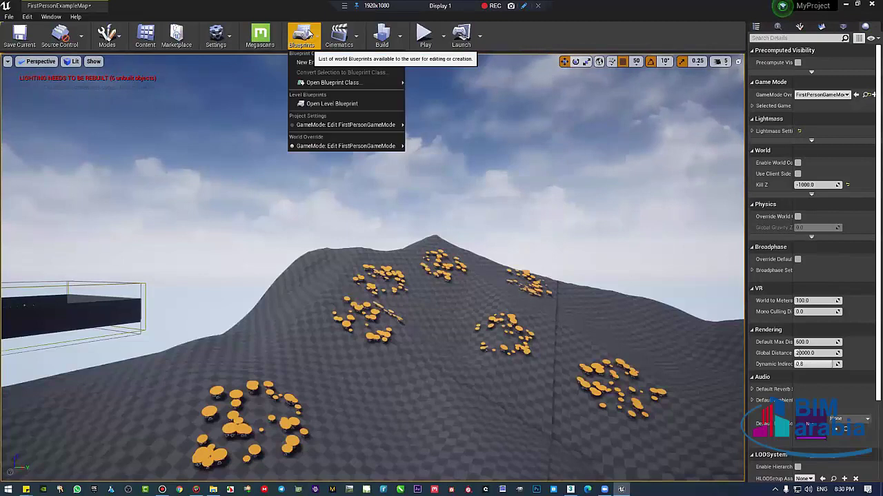
{"action": "left_click", "coordinate": [304, 35]}
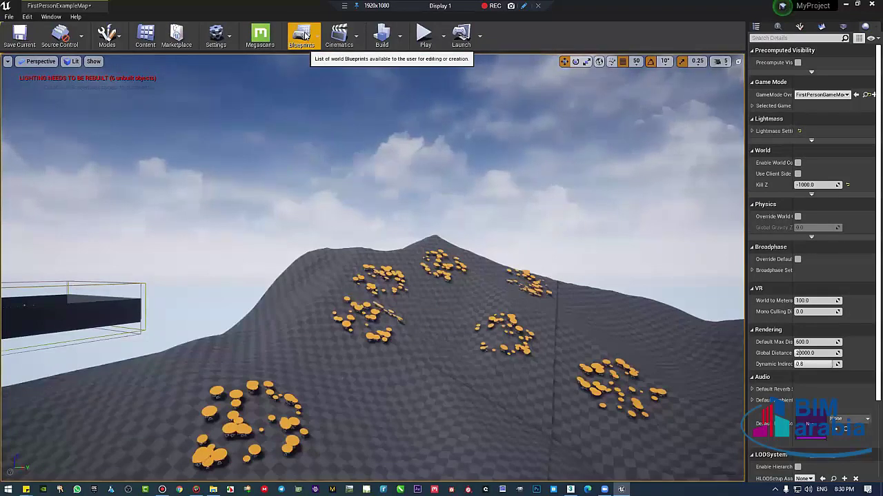
{"action": "left_click", "coordinate": [357, 36]}
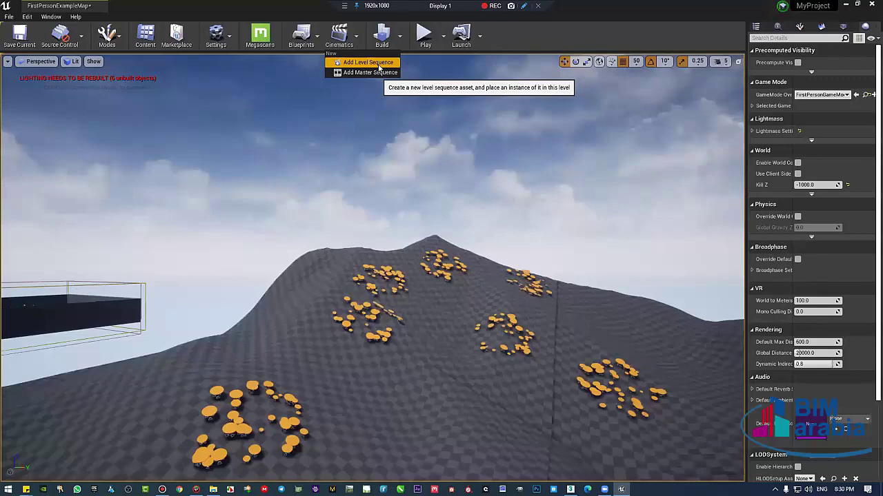
- Add a level sequence and create a new LS folder under Content for it
{"action": "left_click", "coordinate": [379, 67]}
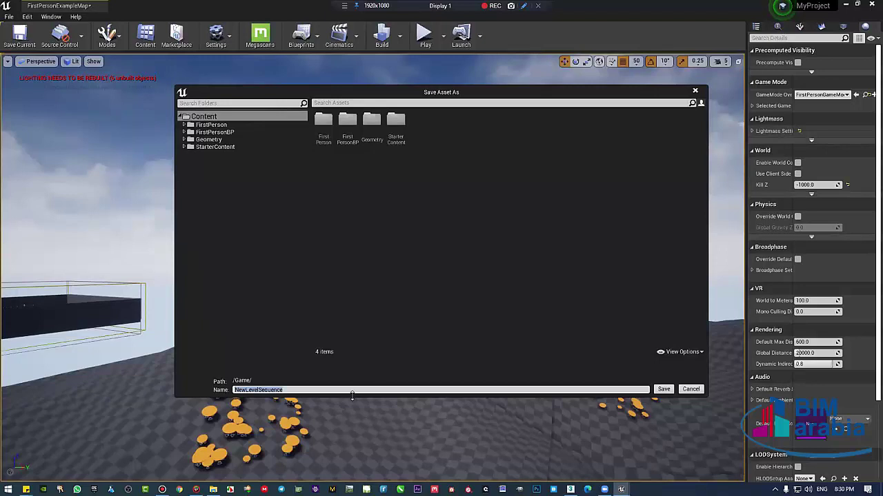
{"action": "right_click", "coordinate": [213, 118]}
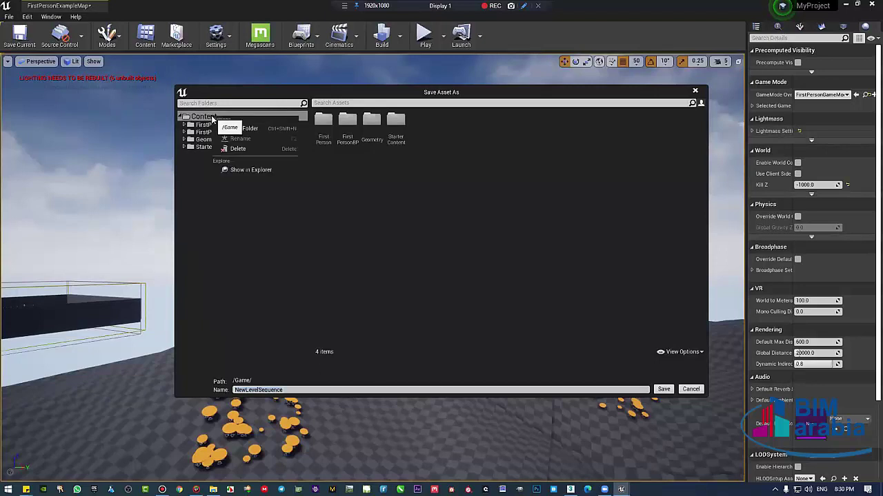
{"action": "left_click", "coordinate": [229, 130]}
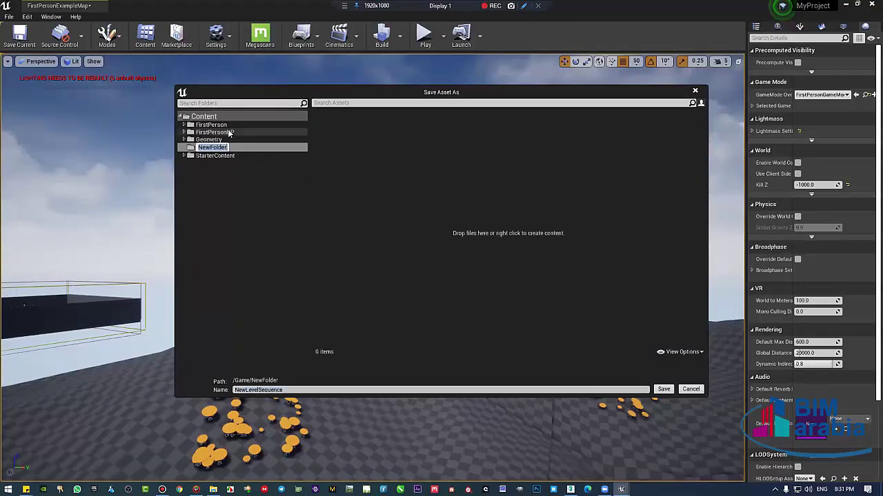
{"action": "type", "text": "LS"}
{"action": "key", "text": "Return"}
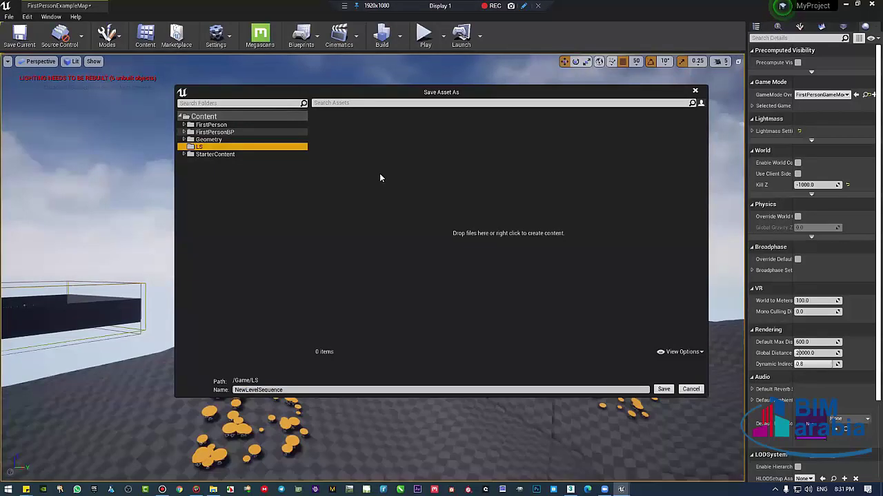
- Name the level sequence LS and save it into the LS folder
{"action": "left_click", "coordinate": [276, 390]}
{"action": "type", "text": "L"}
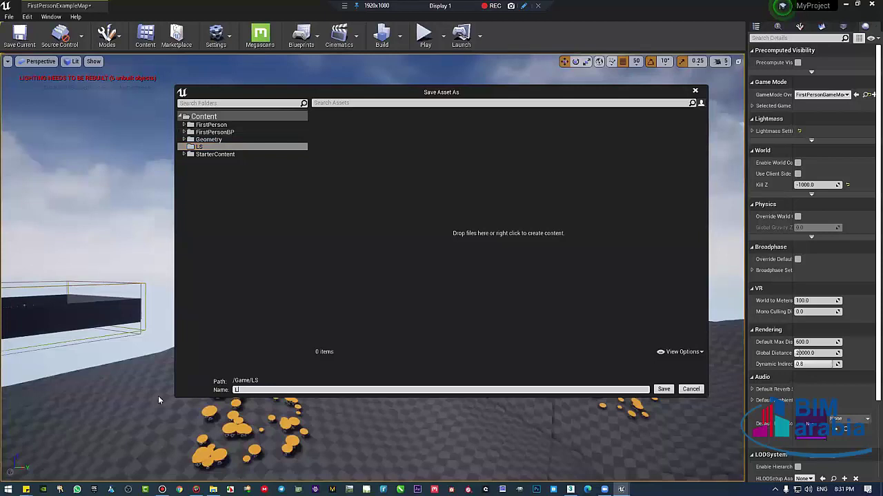
{"action": "type", "text": "S"}
{"action": "left_click", "coordinate": [662, 390]}
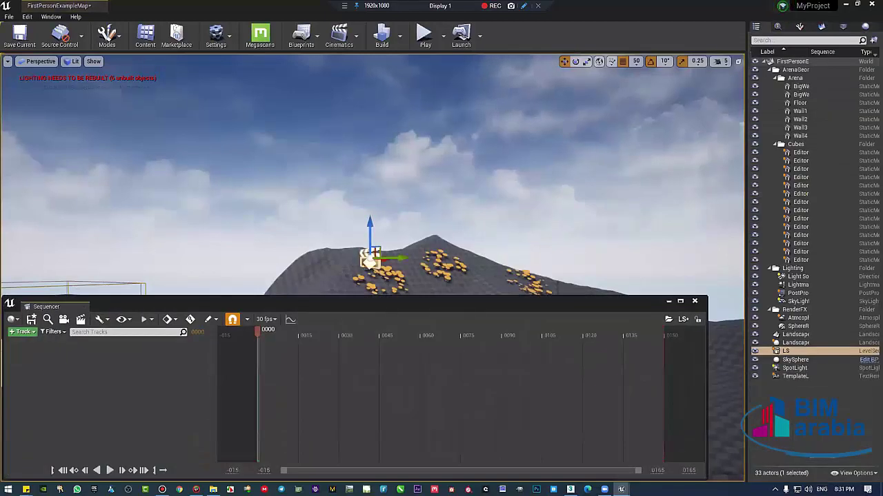
- Fly the view toward the nearest orange table cluster and show the Place Actors class list
{"action": "mouse_move", "coordinate": [338, 295]}
{"action": "right_mouse_down"}
{"action": "mouse_move", "coordinate": [337, 324]}
{"action": "mouse_move", "coordinate": [372, 304]}
{"action": "right_mouse_up"}
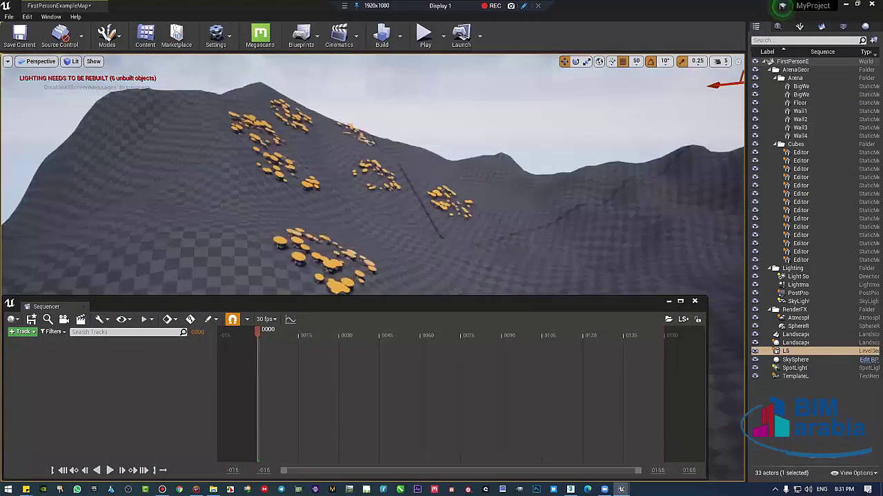
{"action": "right_click_drag", "start_coordinate": [373, 304], "coordinate": [666, 124]}
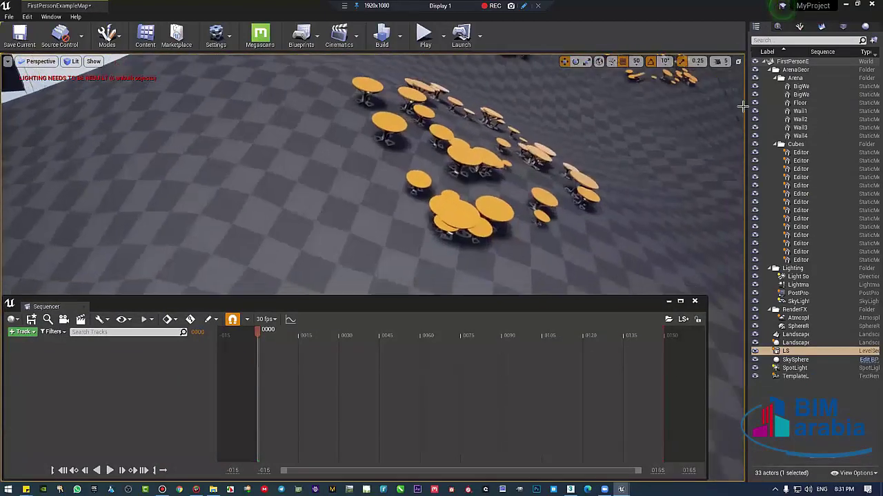
{"action": "left_click", "coordinate": [799, 29]}
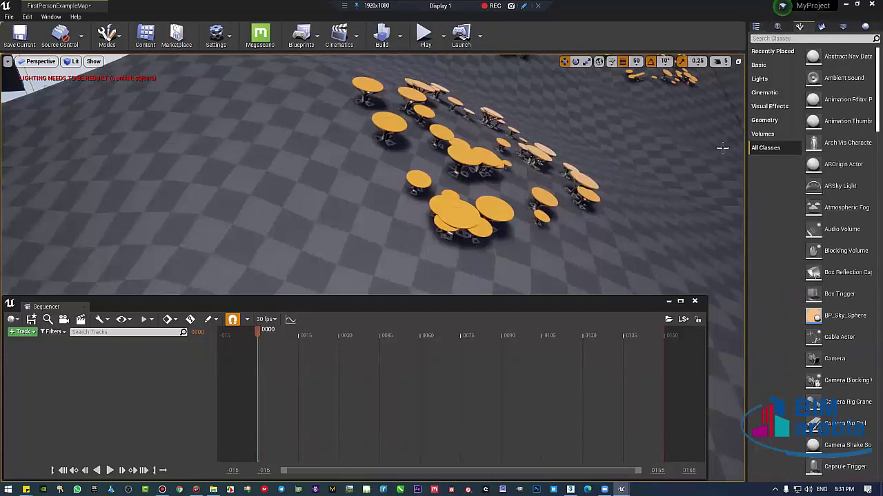
- Place a Camera actor, found by searching 'camera', beside the table cluster and shrink Sequencer
{"action": "left_click", "coordinate": [790, 38]}
{"action": "type", "text": "camera"}
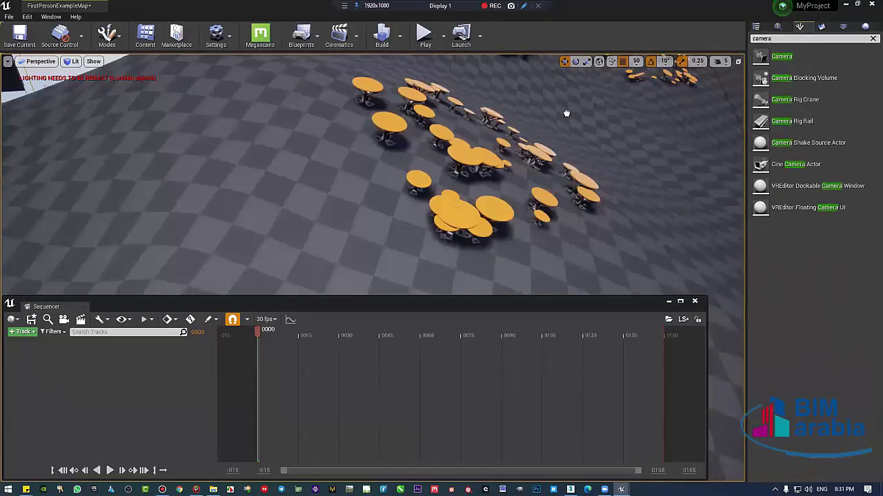
{"action": "left_click_drag", "start_coordinate": [566, 112], "coordinate": [398, 207]}
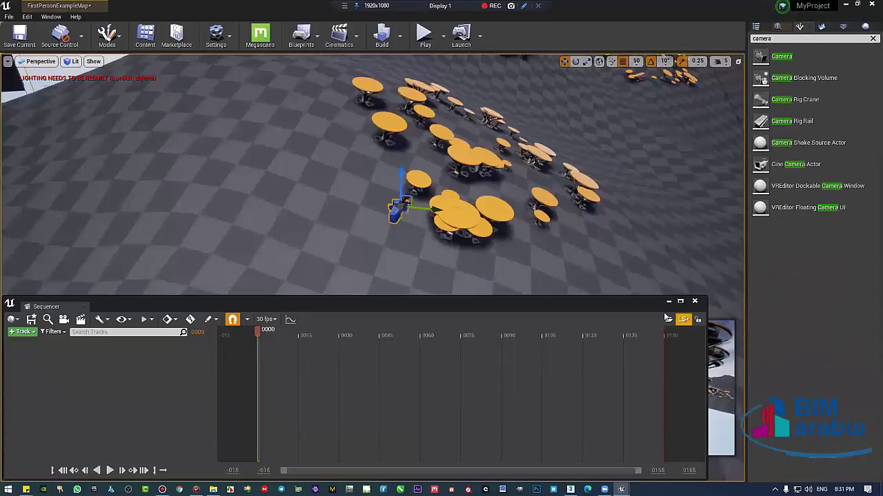
{"action": "left_click_drag", "start_coordinate": [706, 386], "coordinate": [415, 386]}
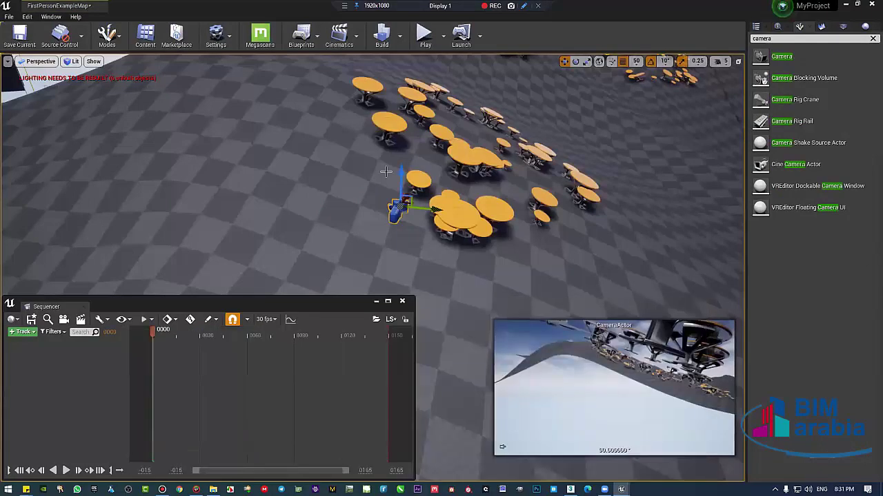
- Raise the camera and, with rotation snapping off, rotate it to face the tables
{"action": "left_click_drag", "start_coordinate": [401, 176], "coordinate": [404, 155]}
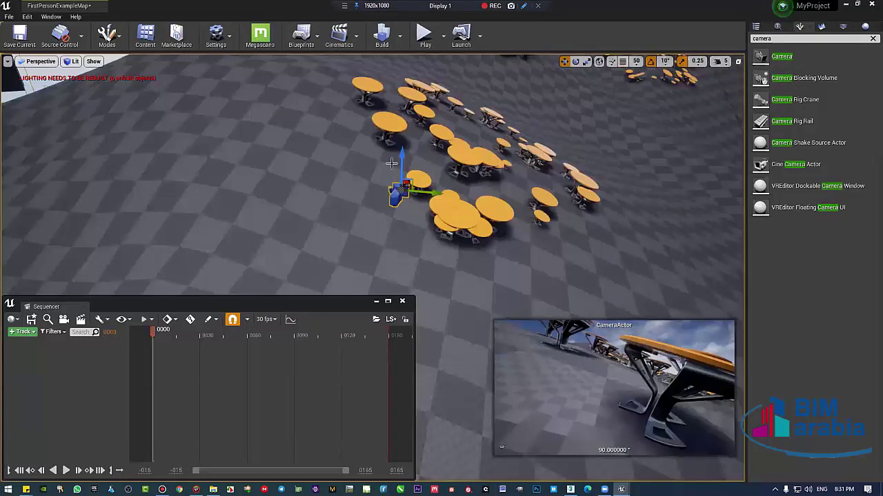
{"action": "right_click_drag", "start_coordinate": [406, 160], "coordinate": [406, 166]}
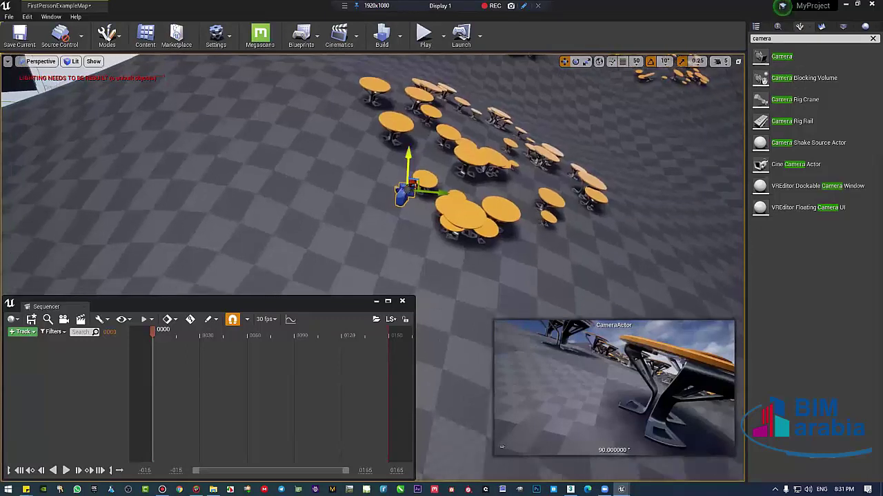
{"action": "left_click_drag", "start_coordinate": [408, 164], "coordinate": [408, 164]}
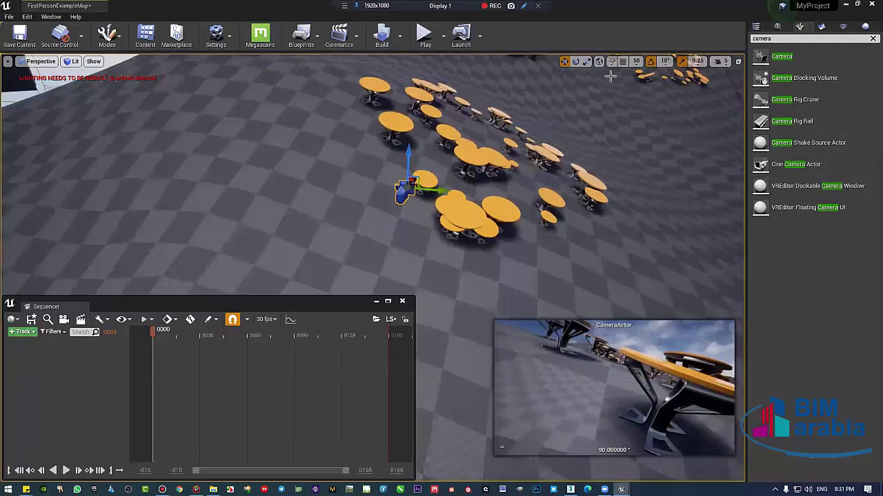
{"action": "left_click", "coordinate": [653, 64]}
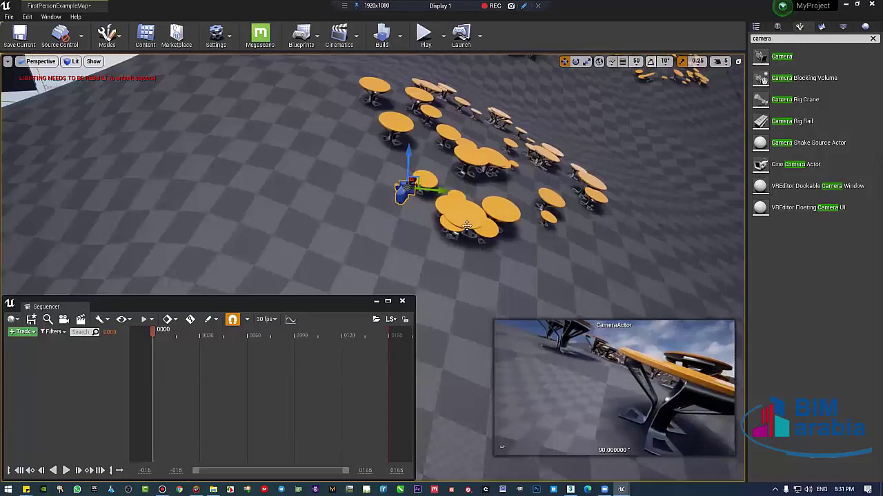
{"action": "key", "text": "e"}
{"action": "mouse_move", "coordinate": [449, 209]}
{"action": "left_mouse_down"}
{"action": "mouse_move", "coordinate": [440, 202]}
{"action": "mouse_move", "coordinate": [467, 188]}
{"action": "left_mouse_up"}
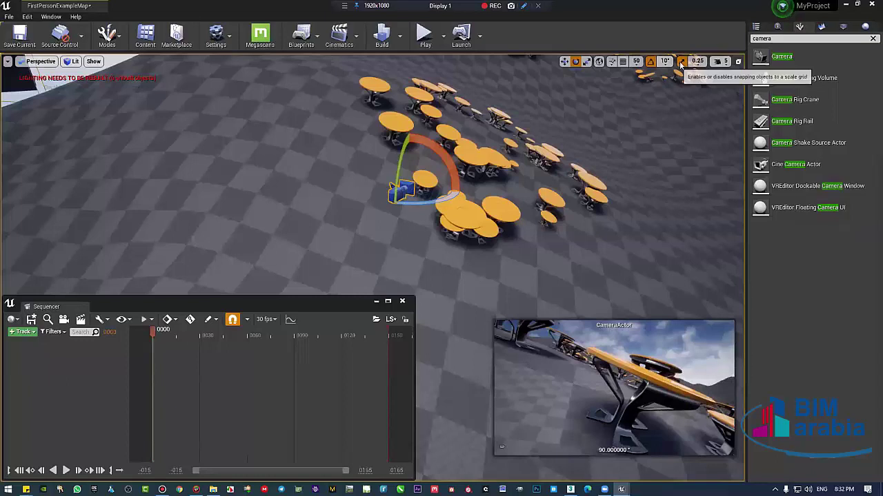
- Move the camera up and back to frame the table-dotted hillside, then show the World Outliner
{"action": "left_click", "coordinate": [721, 62]}
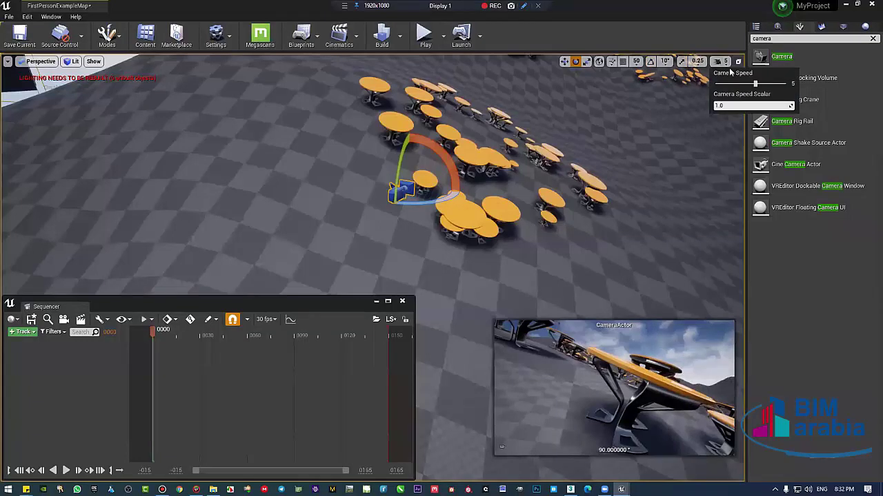
{"action": "left_click", "coordinate": [698, 62]}
{"action": "scroll", "coordinate": [352, 189], "scroll_direction": "down", "scroll_amount": 3}
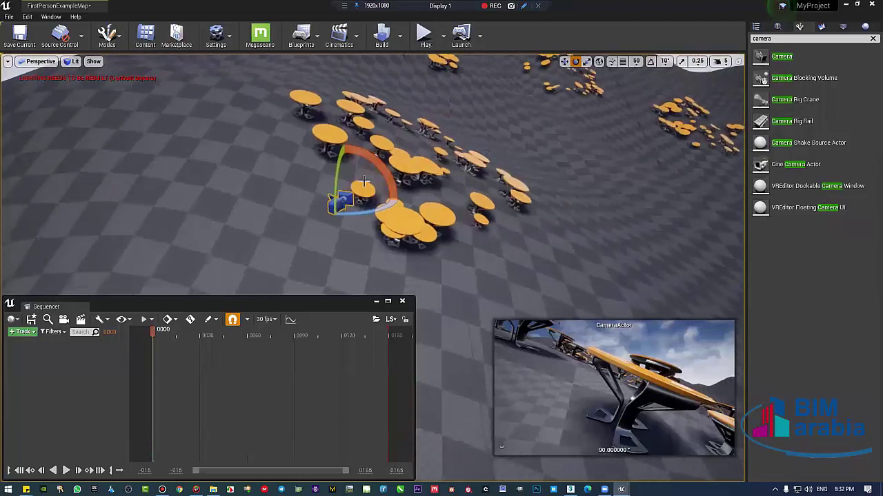
{"action": "key", "text": "w"}
{"action": "mouse_move", "coordinate": [349, 192]}
{"action": "left_mouse_down"}
{"action": "mouse_move", "coordinate": [301, 148]}
{"action": "mouse_move", "coordinate": [343, 136]}
{"action": "mouse_move", "coordinate": [307, 134]}
{"action": "mouse_move", "coordinate": [325, 111]}
{"action": "mouse_move", "coordinate": [373, 95]}
{"action": "mouse_move", "coordinate": [384, 71]}
{"action": "mouse_move", "coordinate": [373, 85]}
{"action": "mouse_move", "coordinate": [390, 81]}
{"action": "left_mouse_up"}
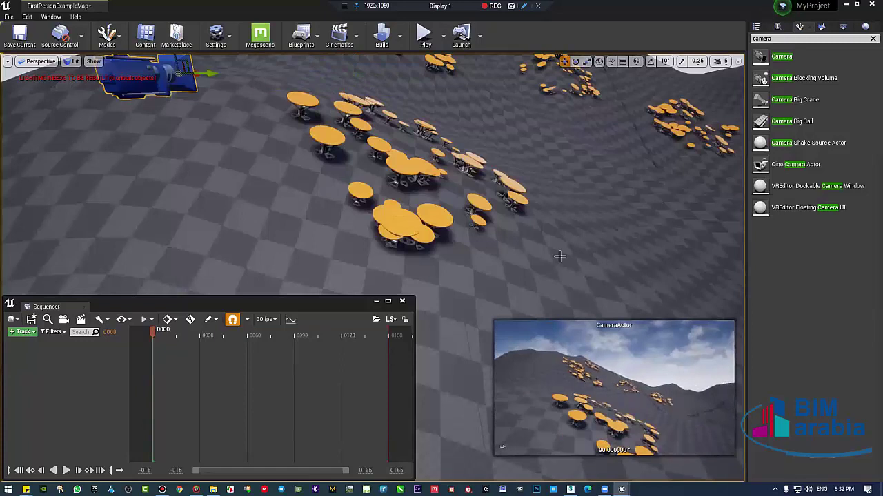
{"action": "right_click_drag", "start_coordinate": [462, 217], "coordinate": [455, 173]}
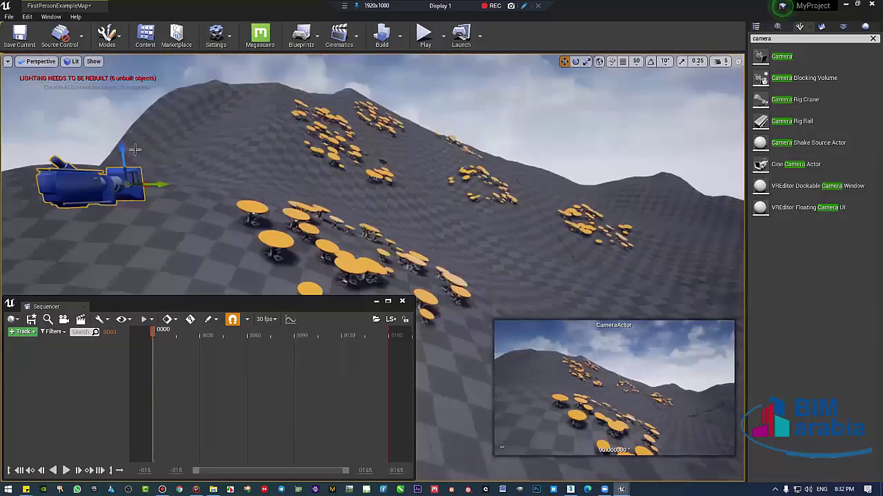
{"action": "left_click", "coordinate": [755, 27]}
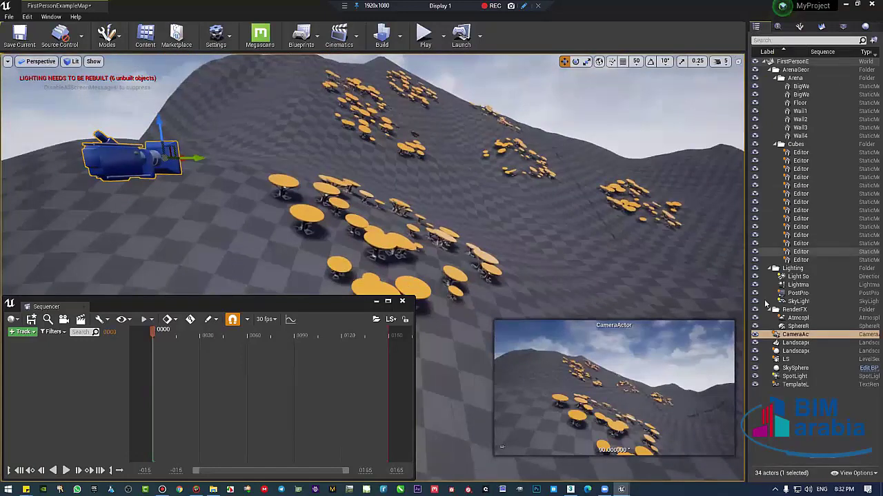
- Rename CameraActor in the World Outliner to a custom name
{"action": "left_click", "coordinate": [802, 336]}
{"action": "left_click", "coordinate": [805, 336]}
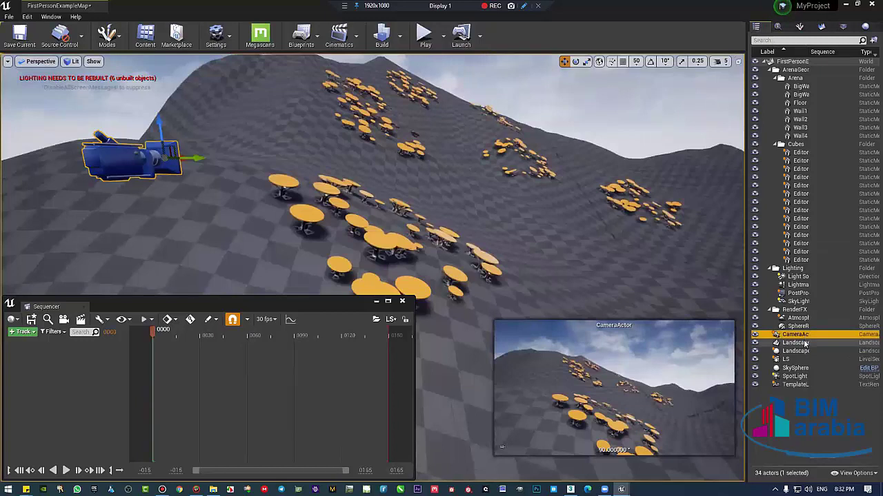
{"action": "type", "text": "Amr"}
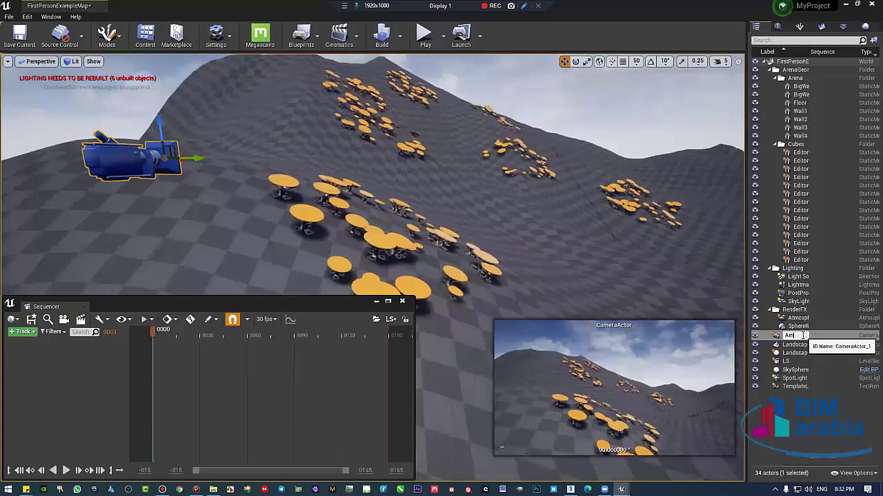
{"action": "key", "text": "Return"}
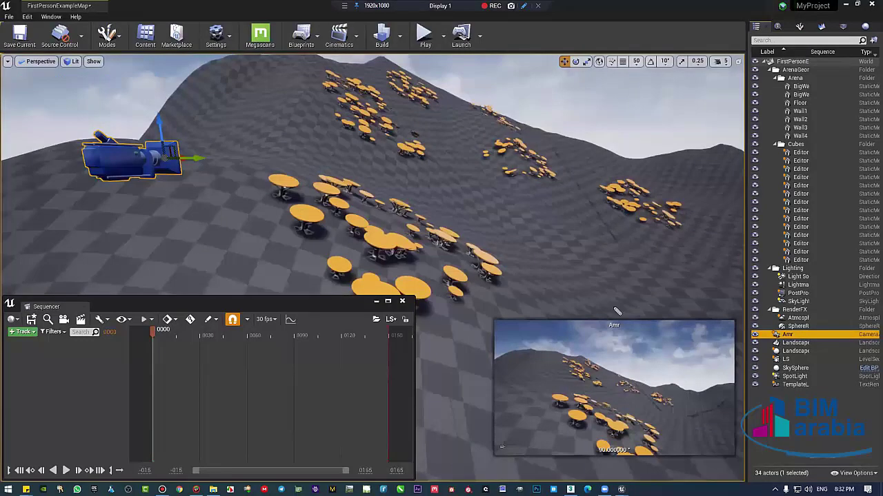
{"action": "left_click", "coordinate": [616, 312]}
{"action": "left_click_drag", "start_coordinate": [770, 343], "coordinate": [753, 338]}
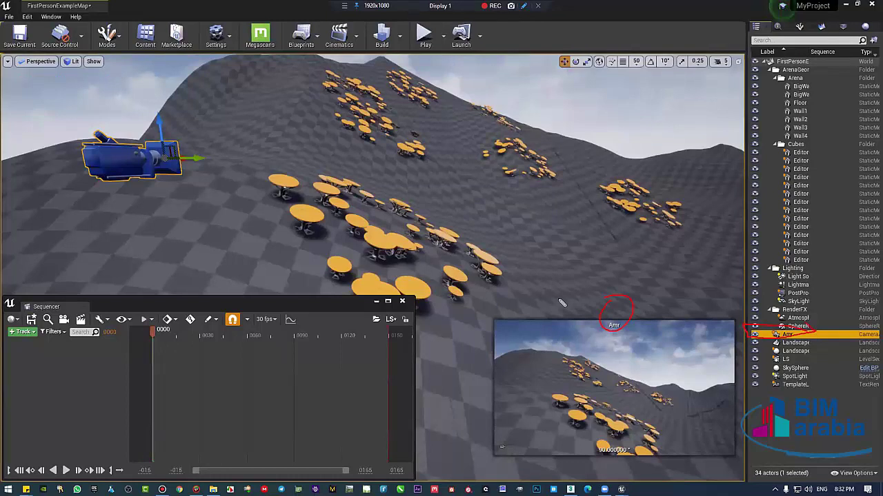
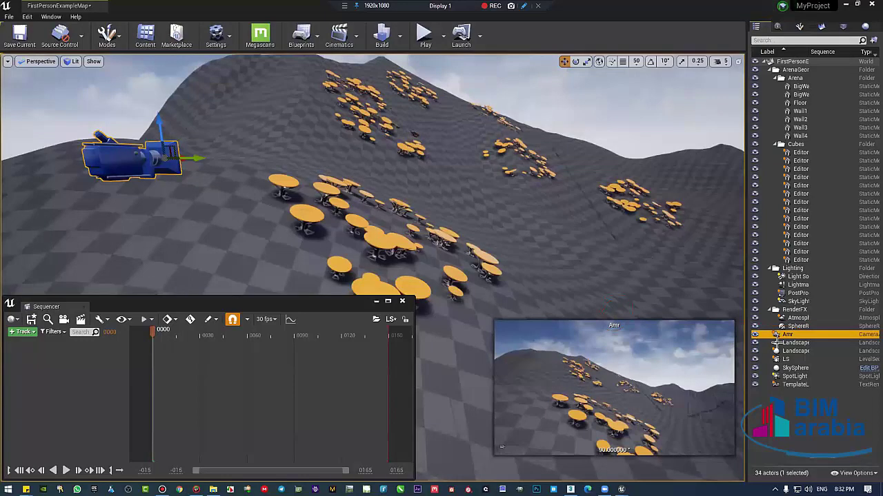
- Add the camera to the level sequence and key its Transform at frame 0000
{"action": "mouse_move", "coordinate": [786, 335]}
{"action": "left_mouse_down"}
{"action": "mouse_move", "coordinate": [586, 171]}
{"action": "mouse_move", "coordinate": [45, 363]}
{"action": "left_mouse_up"}
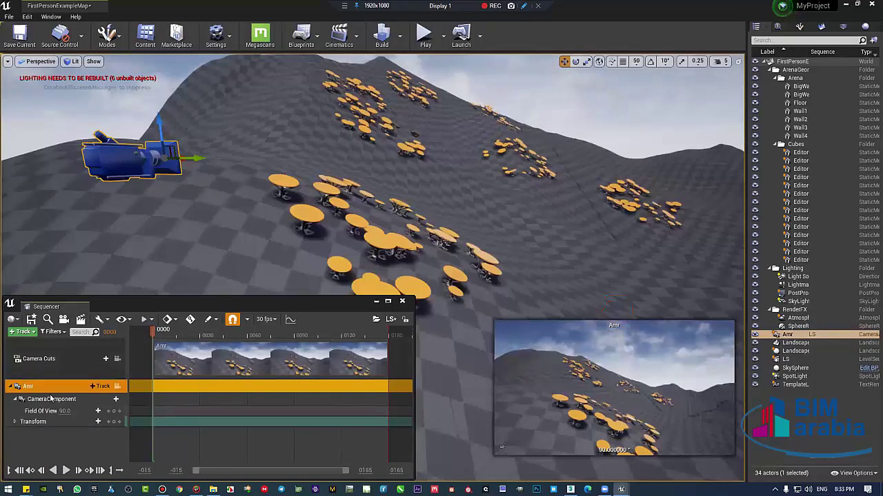
{"action": "left_click", "coordinate": [15, 422]}
{"action": "left_click", "coordinate": [37, 425]}
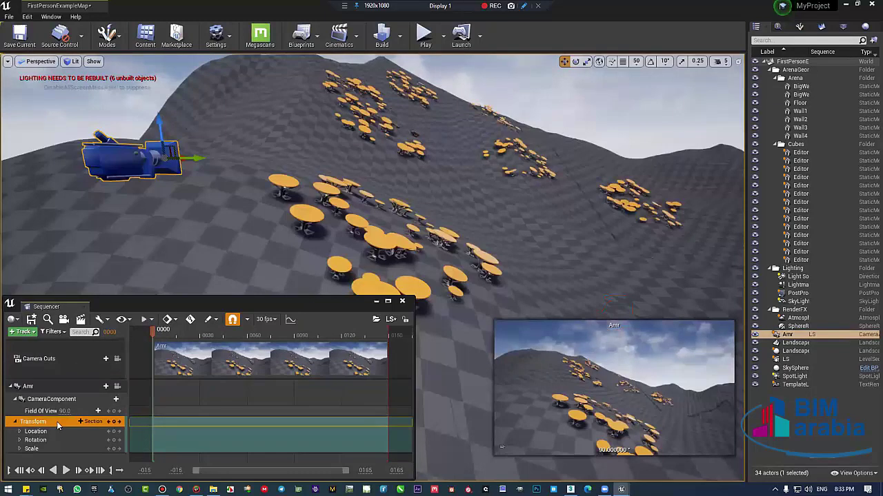
{"action": "key", "text": "Return"}
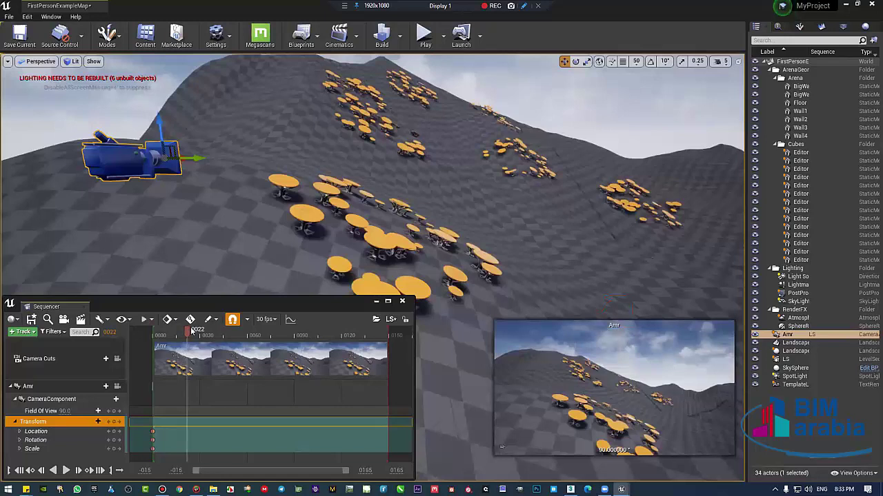
- At frame 149, move the camera up toward the tables, key its Transform, and return to frame 0
{"action": "mouse_move", "coordinate": [185, 333]}
{"action": "left_mouse_down"}
{"action": "mouse_move", "coordinate": [389, 321]}
{"action": "mouse_move", "coordinate": [158, 336]}
{"action": "mouse_move", "coordinate": [321, 335]}
{"action": "left_mouse_up"}
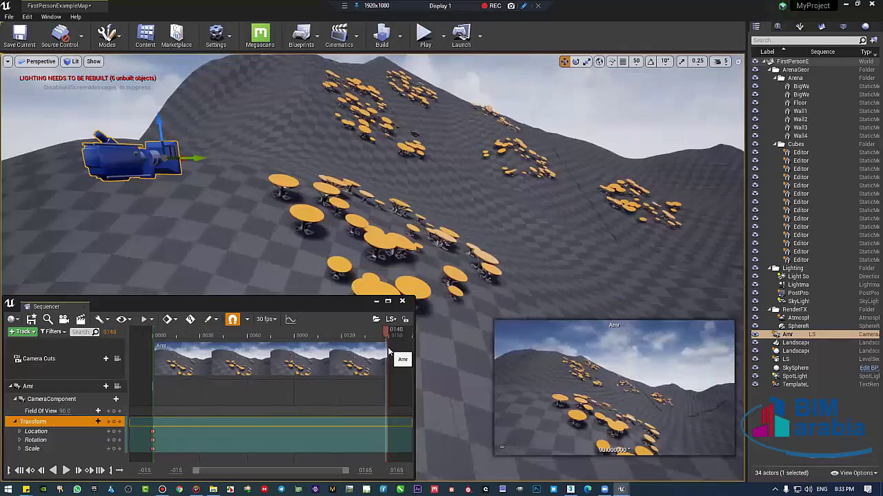
{"action": "left_click_drag", "start_coordinate": [187, 157], "coordinate": [135, 157]}
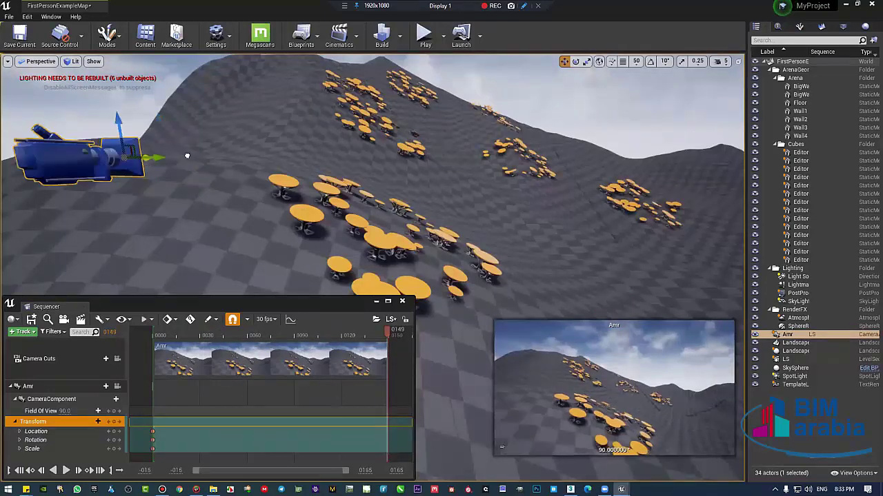
{"action": "right_click_drag", "start_coordinate": [358, 249], "coordinate": [368, 218]}
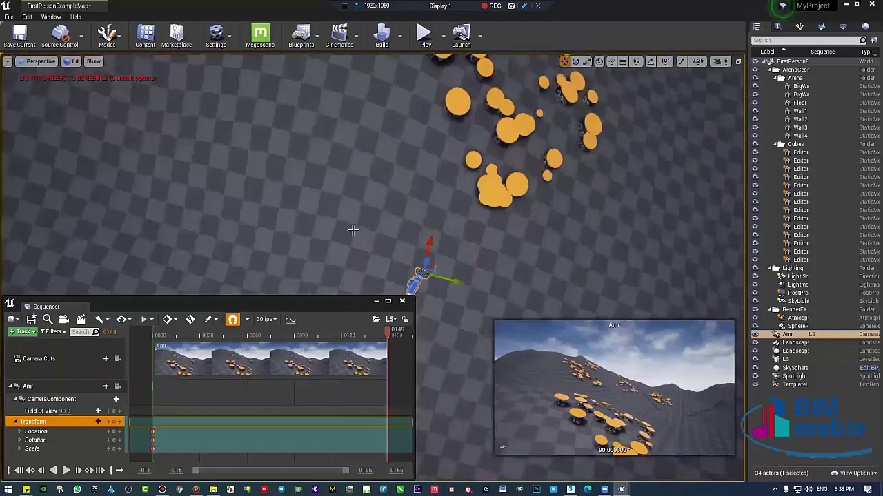
{"action": "mouse_move", "coordinate": [368, 219]}
{"action": "left_mouse_down"}
{"action": "mouse_move", "coordinate": [545, 63]}
{"action": "mouse_move", "coordinate": [577, 60]}
{"action": "left_mouse_up"}
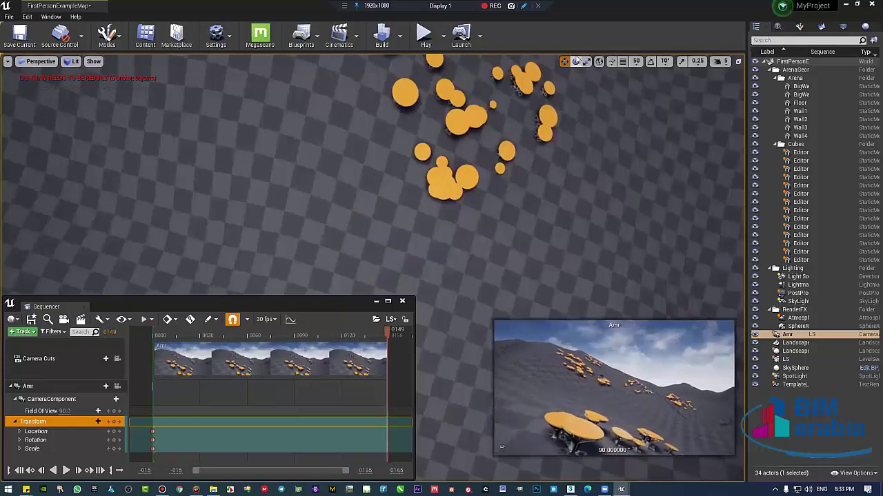
{"action": "key", "text": "s"}
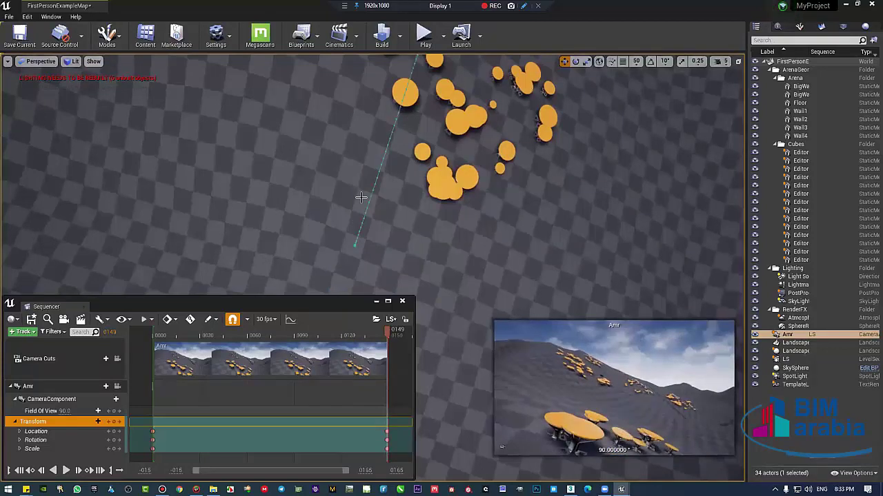
{"action": "mouse_move", "coordinate": [362, 198]}
{"action": "right_mouse_down"}
{"action": "mouse_move", "coordinate": [484, 331]}
{"action": "mouse_move", "coordinate": [330, 192]}
{"action": "right_mouse_up"}
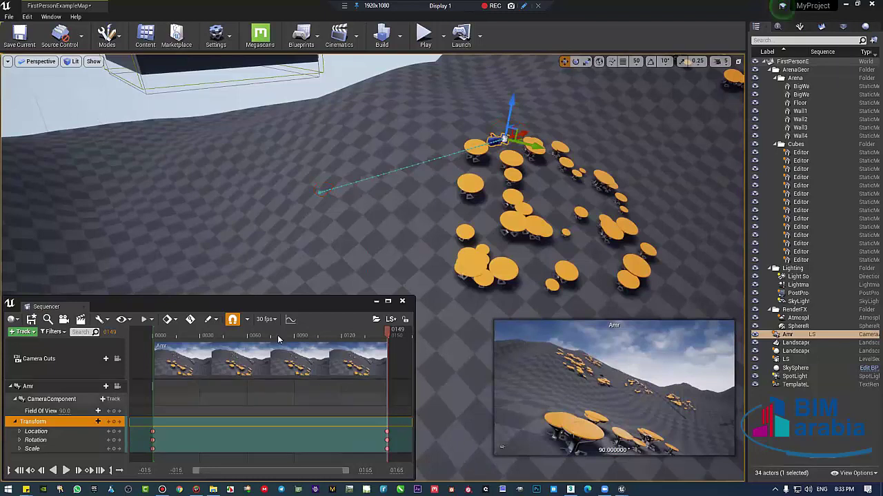
{"action": "left_click_drag", "start_coordinate": [252, 336], "coordinate": [153, 336]}
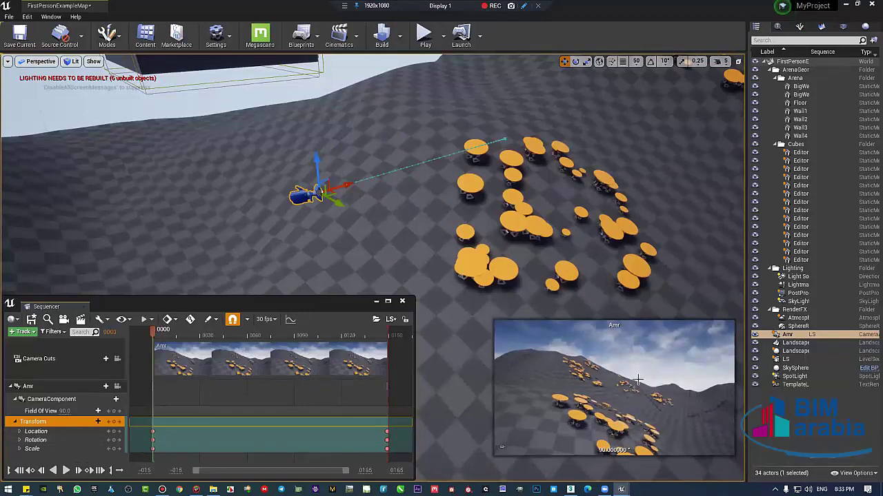
- Fly the view over the hilly landscape, then switch the viewport to the Top view
{"action": "left_click", "coordinate": [34, 63]}
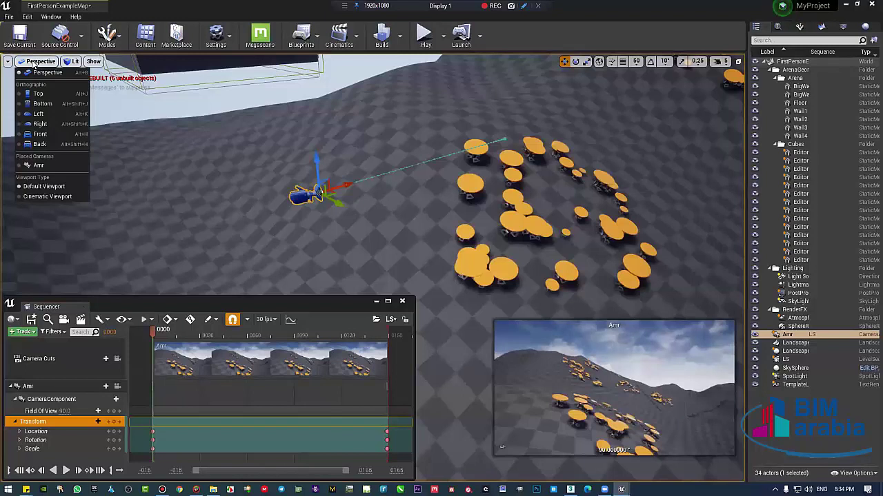
{"action": "mouse_move", "coordinate": [372, 207]}
{"action": "right_mouse_down"}
{"action": "mouse_move", "coordinate": [301, 103]}
{"action": "mouse_move", "coordinate": [278, 144]}
{"action": "mouse_move", "coordinate": [303, 118]}
{"action": "right_mouse_up"}
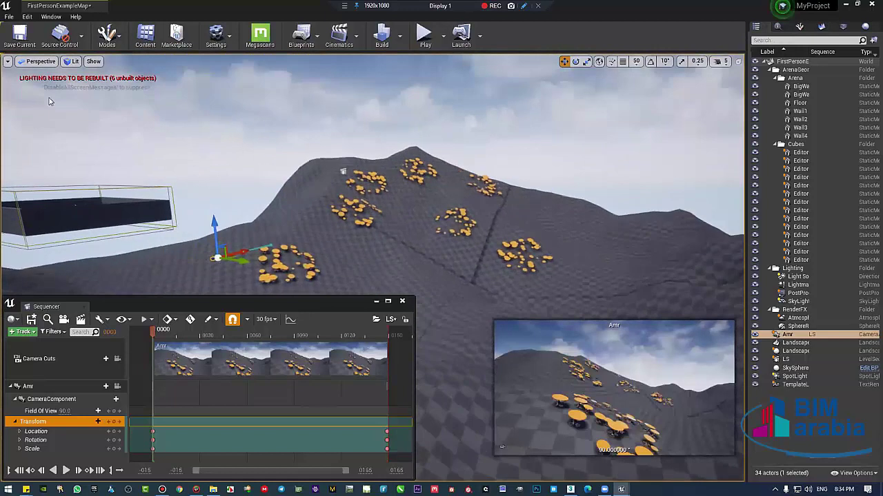
{"action": "left_click", "coordinate": [40, 61]}
{"action": "left_click", "coordinate": [53, 93]}
{"action": "scroll", "coordinate": [380, 159], "scroll_direction": "down", "scroll_amount": 2}
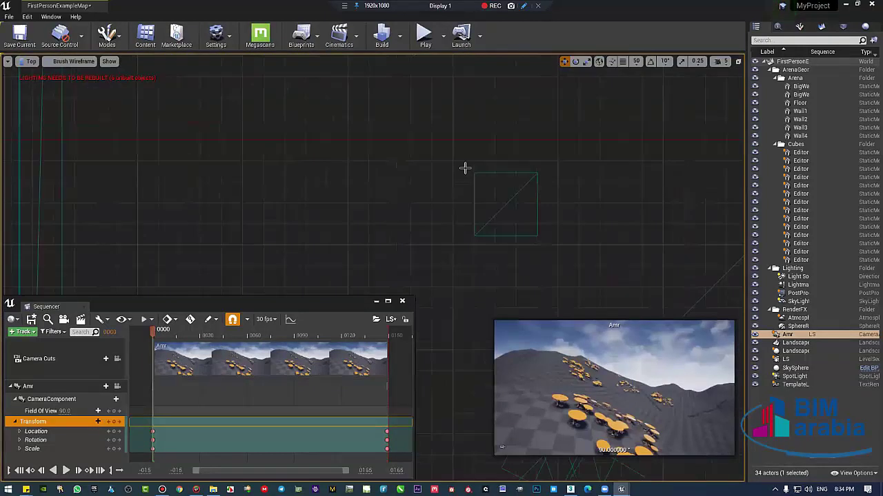
{"action": "scroll", "coordinate": [465, 168], "scroll_direction": "down", "scroll_amount": 2}
{"action": "scroll", "coordinate": [464, 173], "scroll_direction": "down", "scroll_amount": 3}
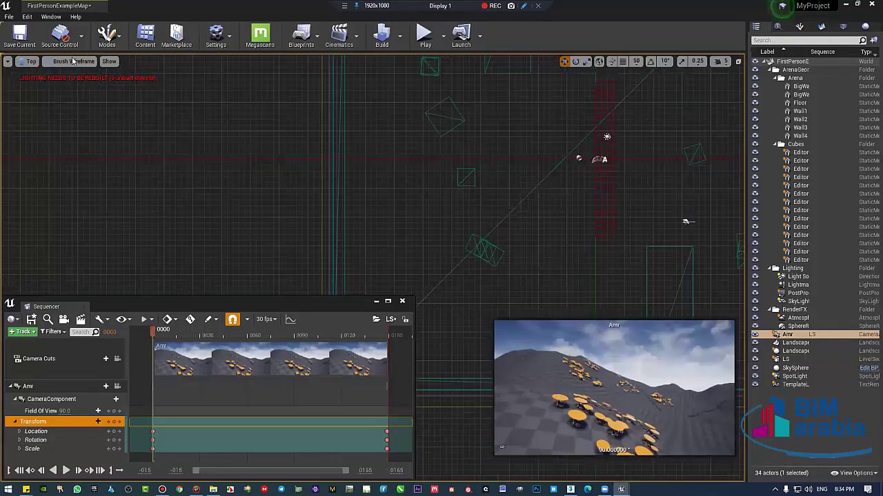
- Try the Bottom view, then settle on the Left orthographic side view
{"action": "left_click", "coordinate": [73, 62]}
{"action": "left_click", "coordinate": [31, 61]}
{"action": "left_click", "coordinate": [31, 61]}
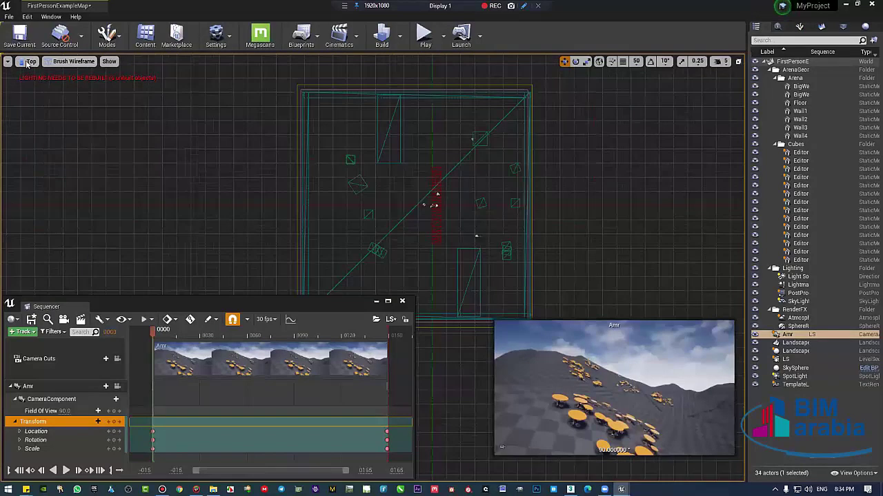
{"action": "left_click", "coordinate": [31, 61]}
{"action": "left_click", "coordinate": [47, 103]}
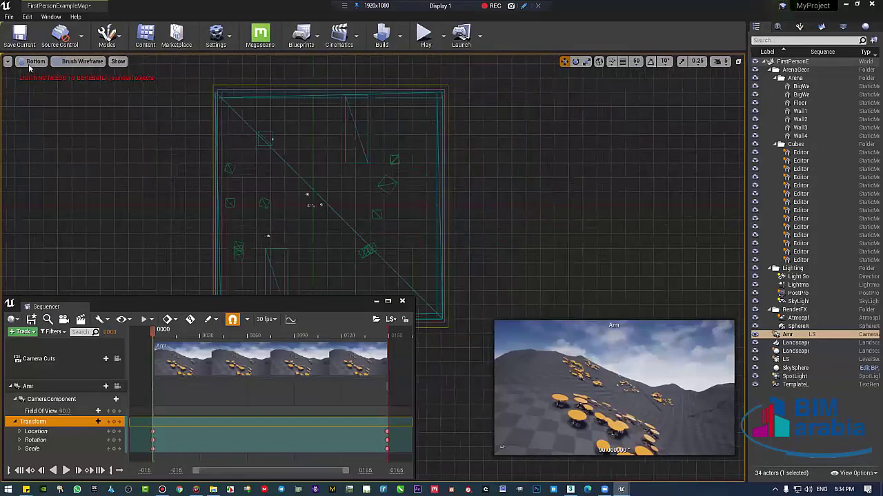
{"action": "left_click", "coordinate": [31, 62]}
{"action": "left_click", "coordinate": [49, 114]}
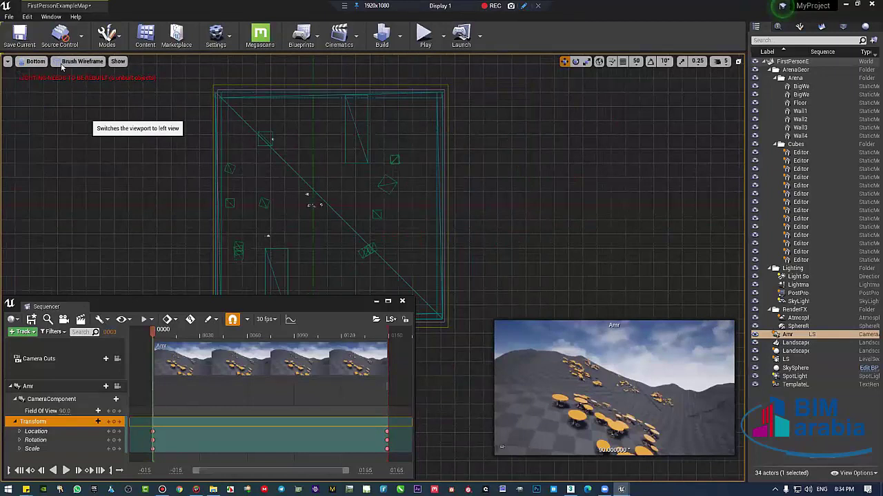
{"action": "left_click", "coordinate": [31, 62]}
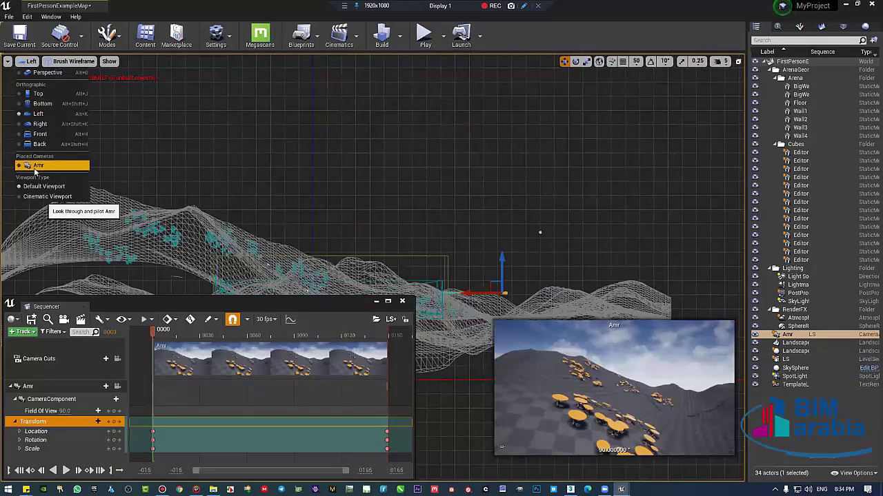
- Pilot the placed camera and play the sequence to preview the move, then rewind
{"action": "left_click", "coordinate": [301, 202]}
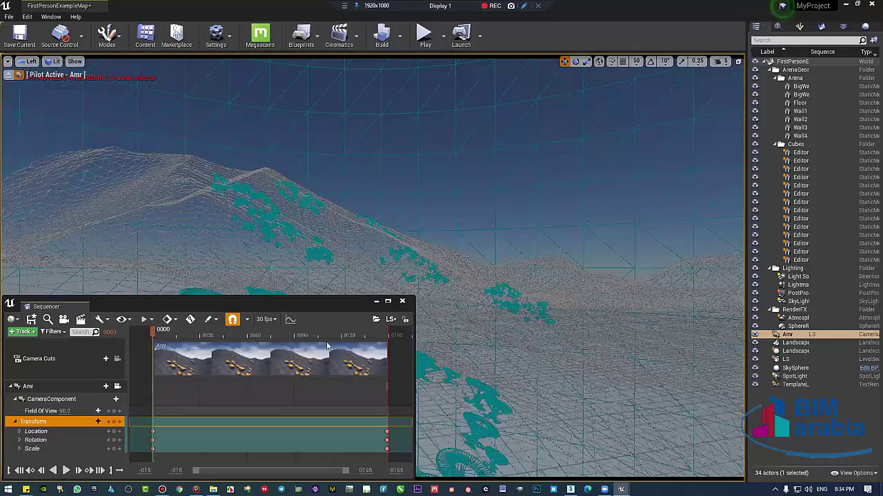
{"action": "key", "text": "space"}
{"action": "left_click_drag", "start_coordinate": [159, 347], "coordinate": [155, 348]}
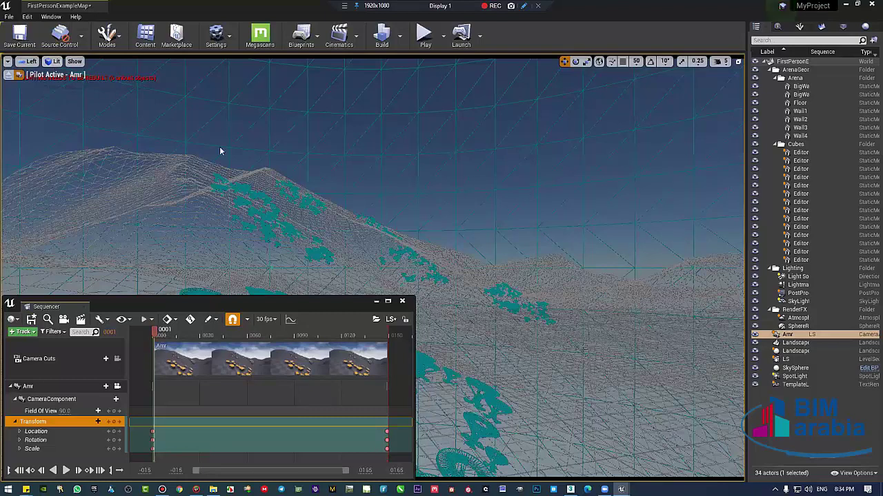
- Compare Unlit and Brush Wireframe shading, returning to Lit with Alt+4
{"action": "left_click", "coordinate": [57, 64]}
{"action": "left_click", "coordinate": [58, 90]}
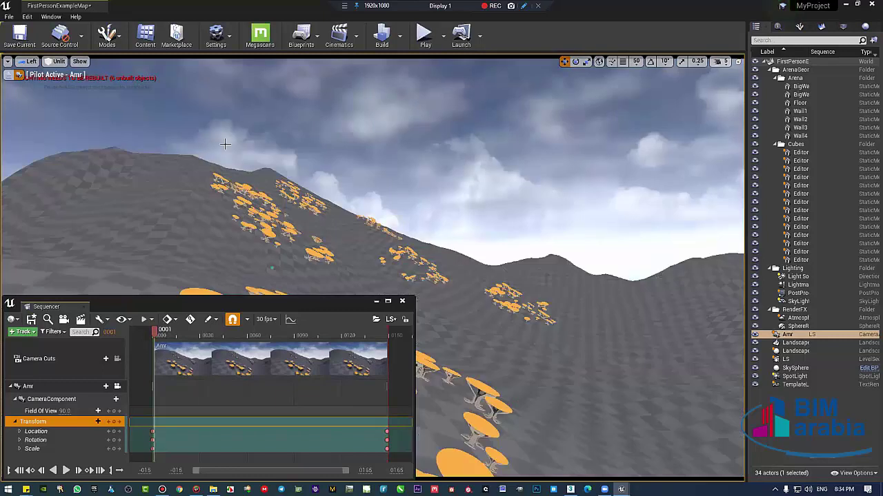
{"action": "left_click", "coordinate": [59, 64]}
{"action": "left_click", "coordinate": [58, 80]}
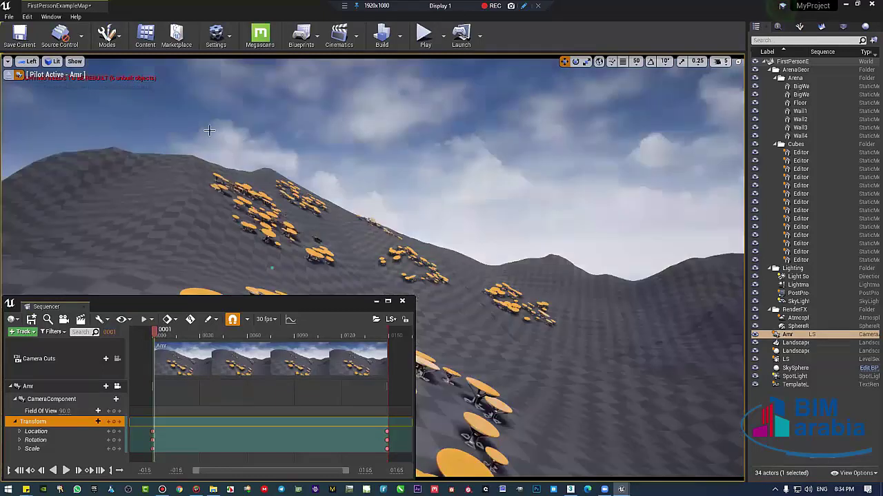
{"action": "left_click", "coordinate": [55, 62]}
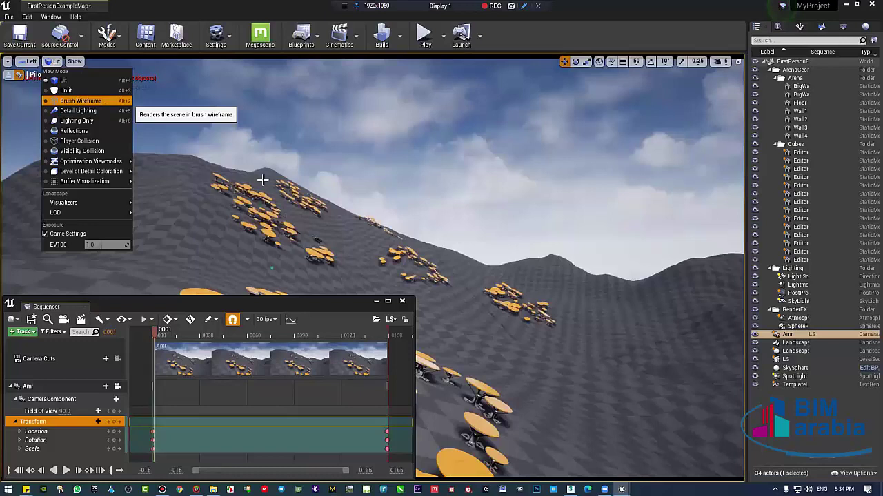
{"action": "left_click", "coordinate": [81, 101]}
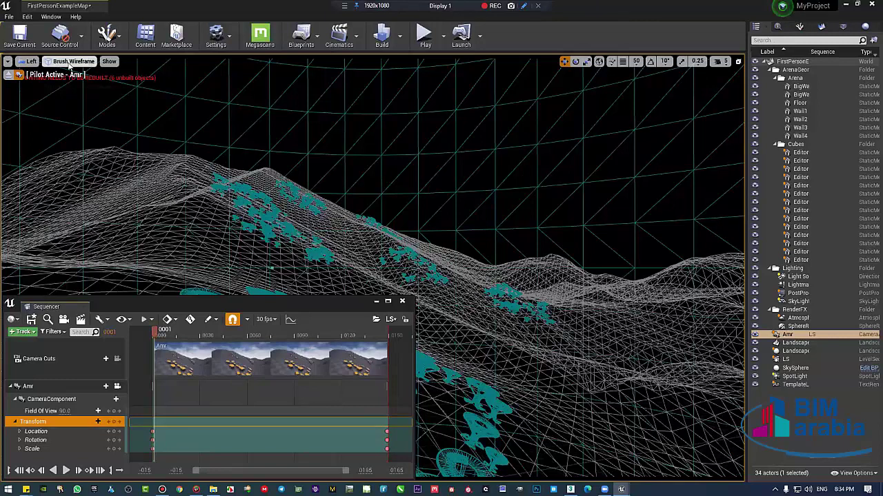
{"action": "left_click", "coordinate": [73, 62]}
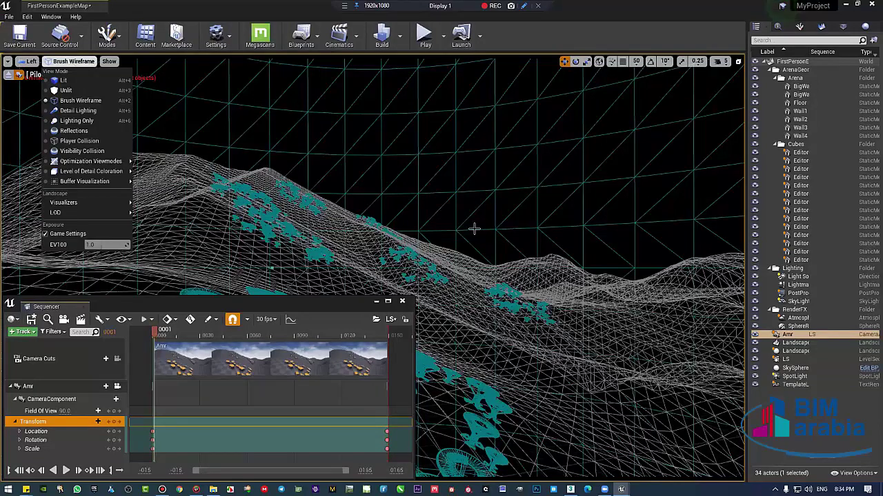
{"action": "key", "text": "alt+4"}
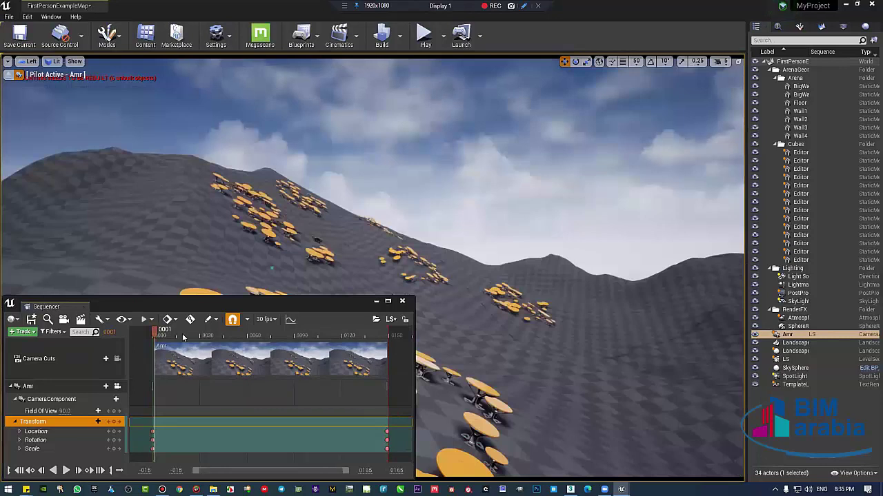
- Move the Sequencer panel aside and preview the camera flight, rewinding to the start twice
{"action": "mouse_move", "coordinate": [184, 337]}
{"action": "left_mouse_down"}
{"action": "mouse_move", "coordinate": [373, 338]}
{"action": "mouse_move", "coordinate": [276, 336]}
{"action": "left_mouse_up"}
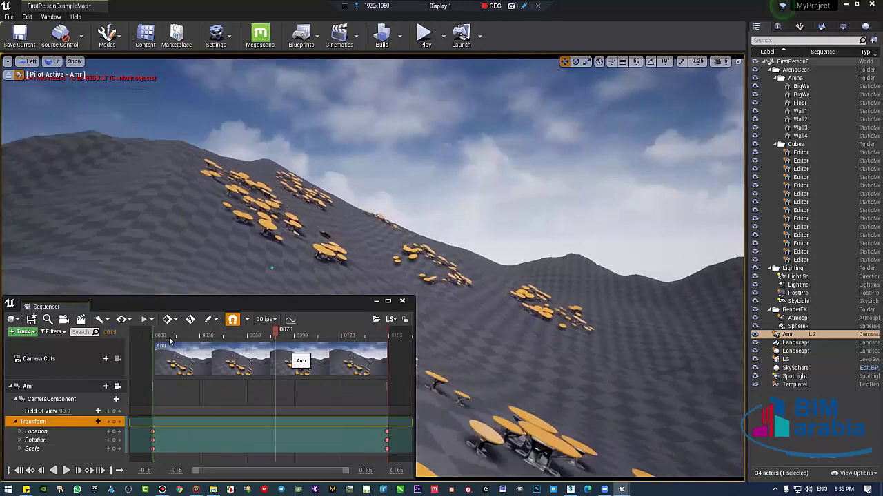
{"action": "left_click_drag", "start_coordinate": [170, 342], "coordinate": [153, 336]}
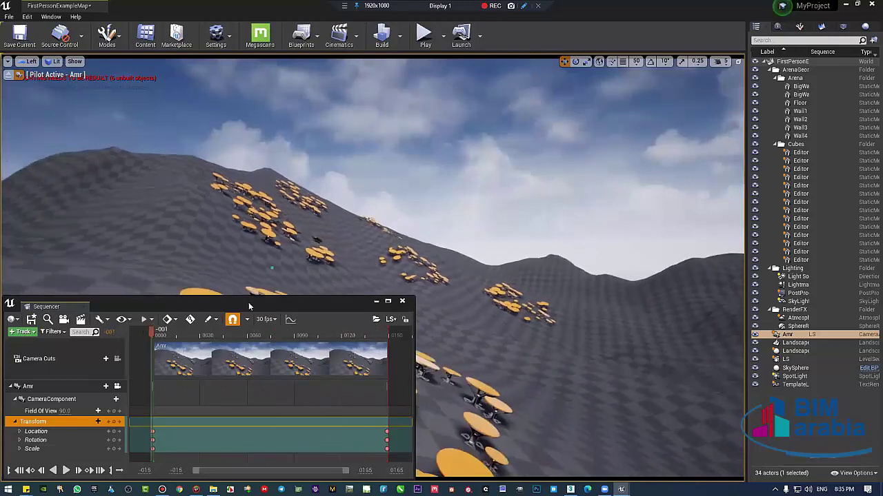
{"action": "left_click_drag", "start_coordinate": [256, 303], "coordinate": [450, 156]}
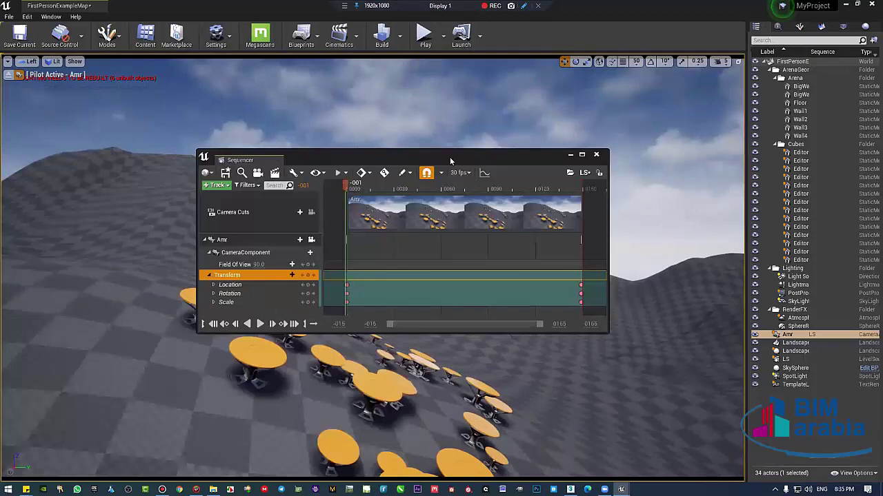
{"action": "left_click_drag", "start_coordinate": [450, 157], "coordinate": [723, 8]}
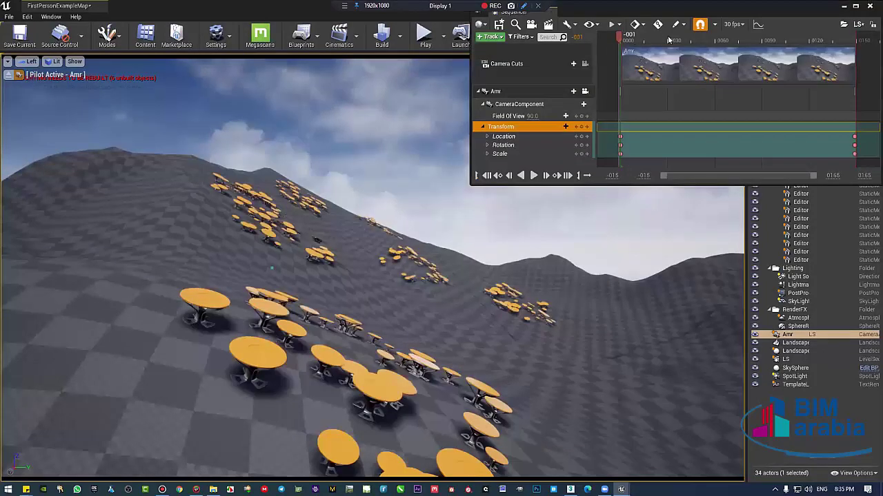
{"action": "key", "text": "space"}
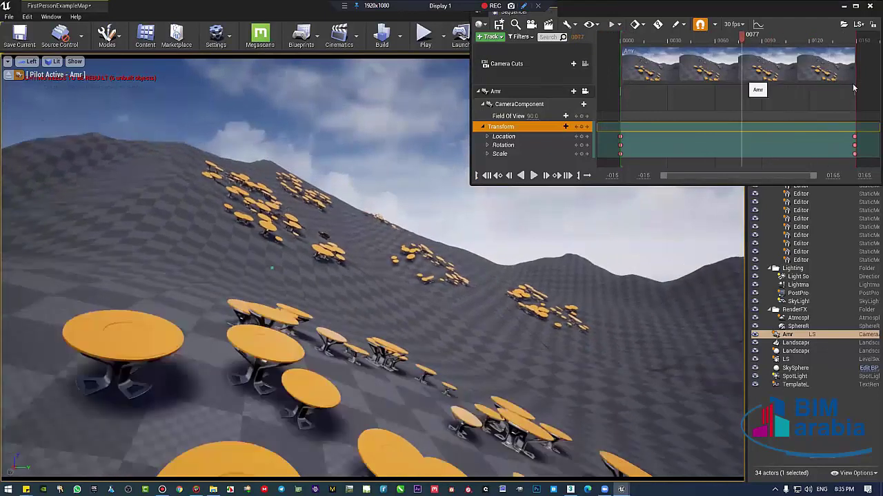
{"action": "key", "text": "Up"}
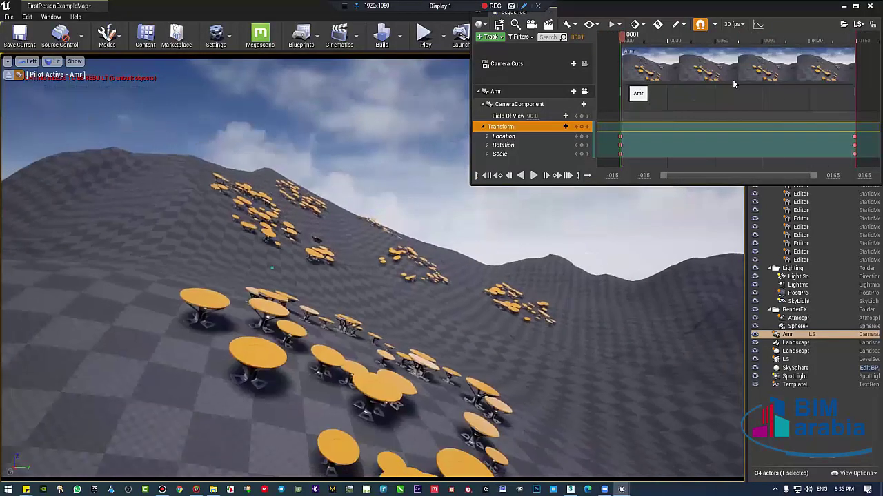
{"action": "key", "text": "space"}
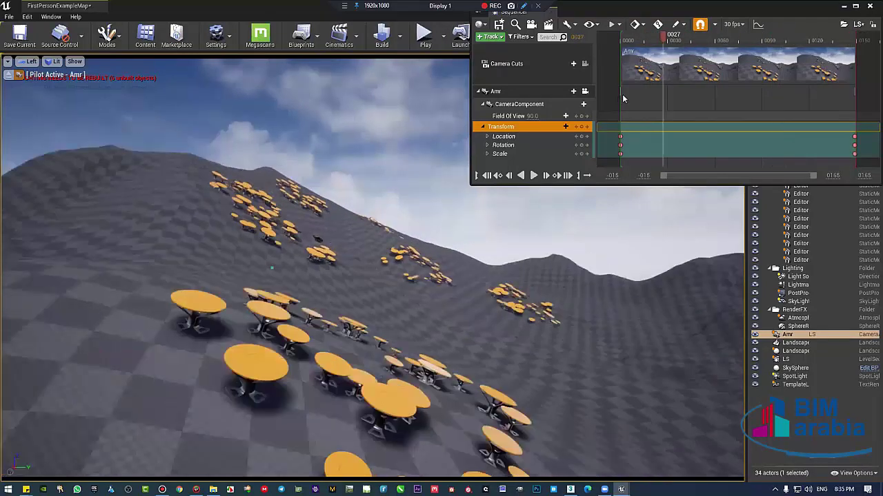
{"action": "key", "text": "Up"}
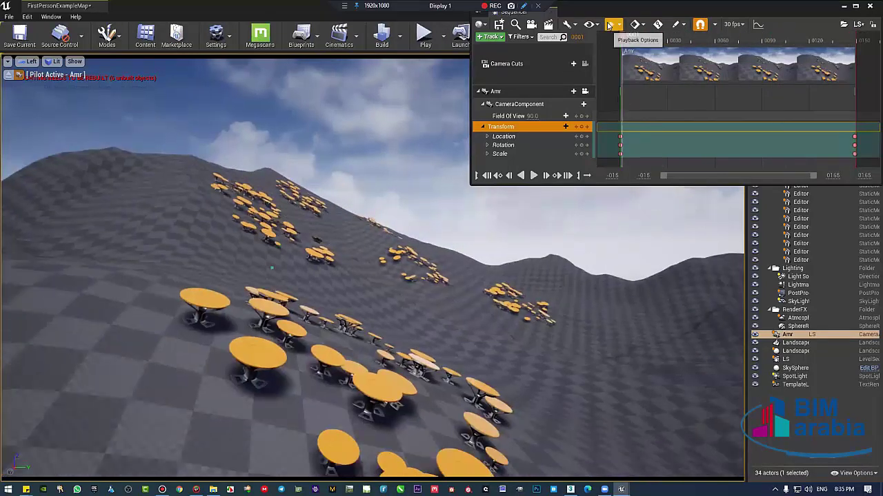
- Play the fly-over from the start, then open the Level Blueprint
{"action": "left_click", "coordinate": [611, 25]}
{"action": "left_click", "coordinate": [512, 176]}
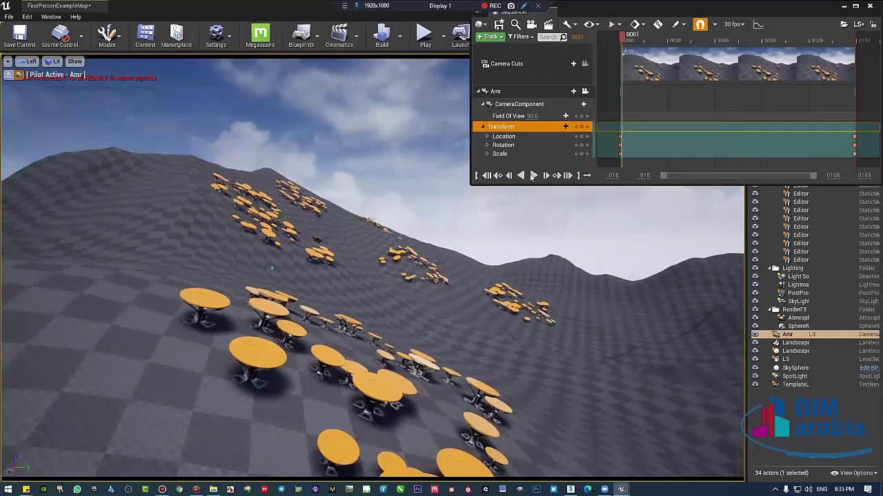
{"action": "left_click", "coordinate": [534, 176]}
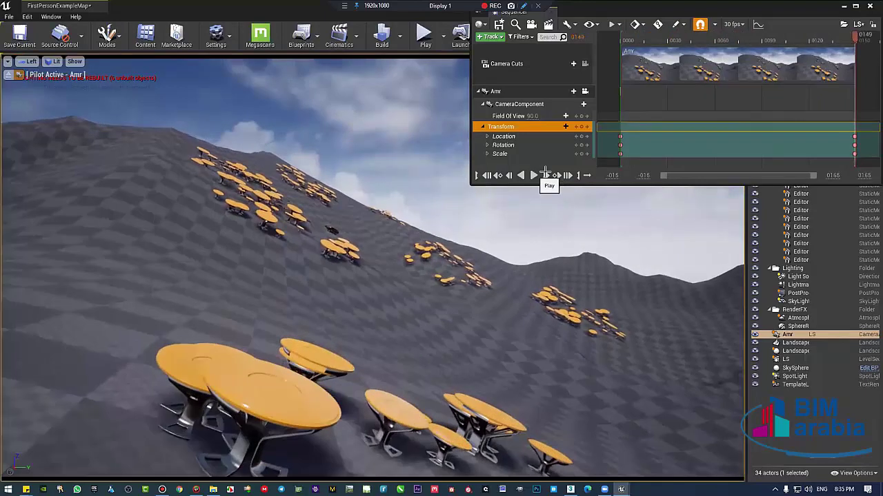
{"action": "mouse_move", "coordinate": [413, 297]}
{"action": "right_mouse_down"}
{"action": "mouse_move", "coordinate": [414, 334]}
{"action": "mouse_move", "coordinate": [414, 248]}
{"action": "mouse_move", "coordinate": [413, 324]}
{"action": "right_mouse_up"}
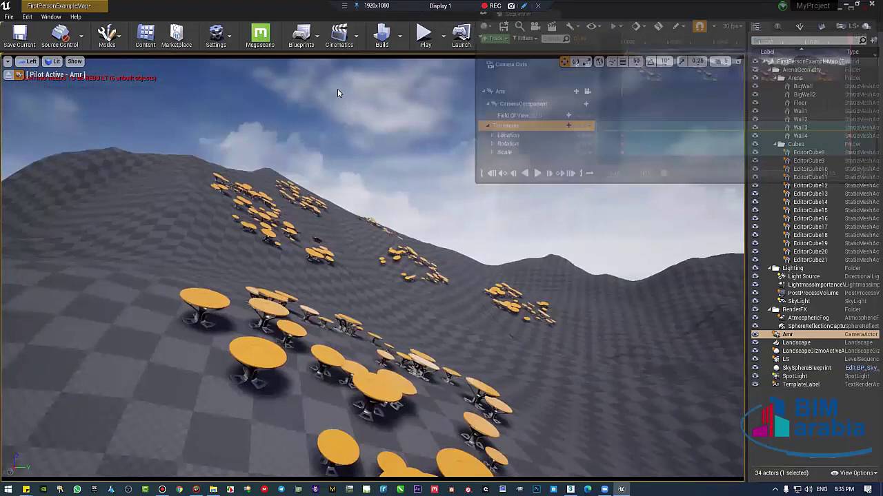
{"action": "left_click", "coordinate": [301, 38]}
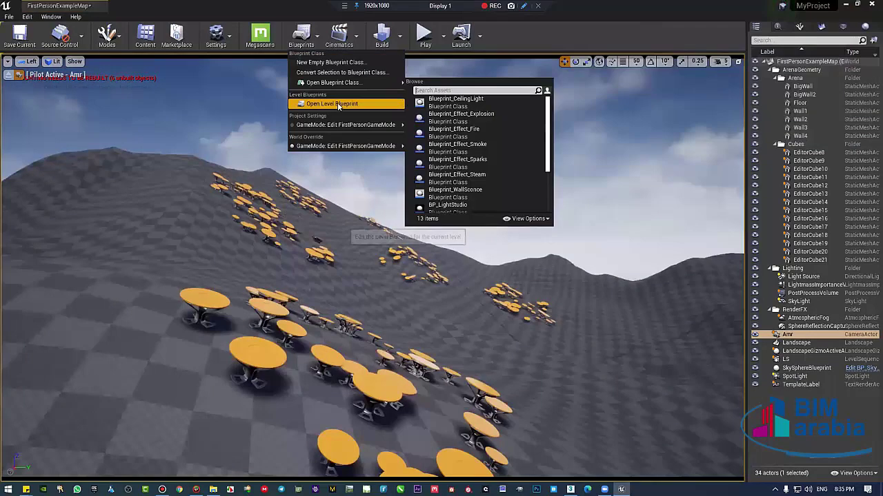
{"action": "left_click", "coordinate": [338, 104]}
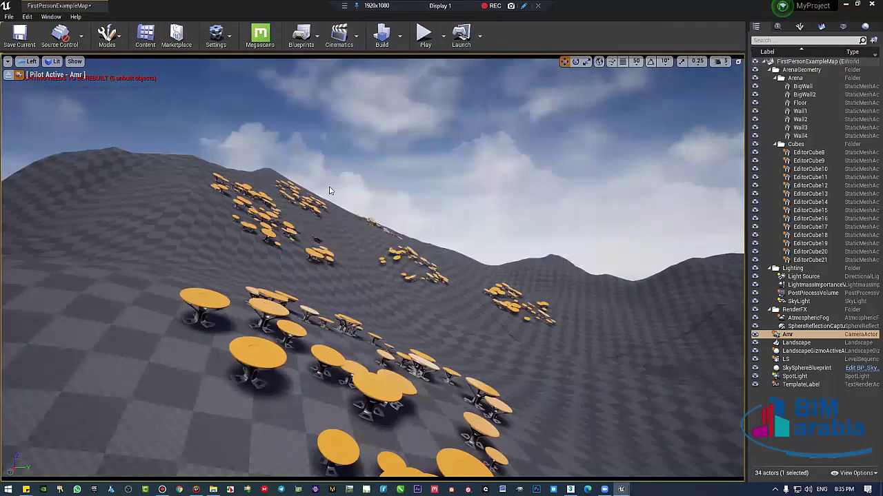
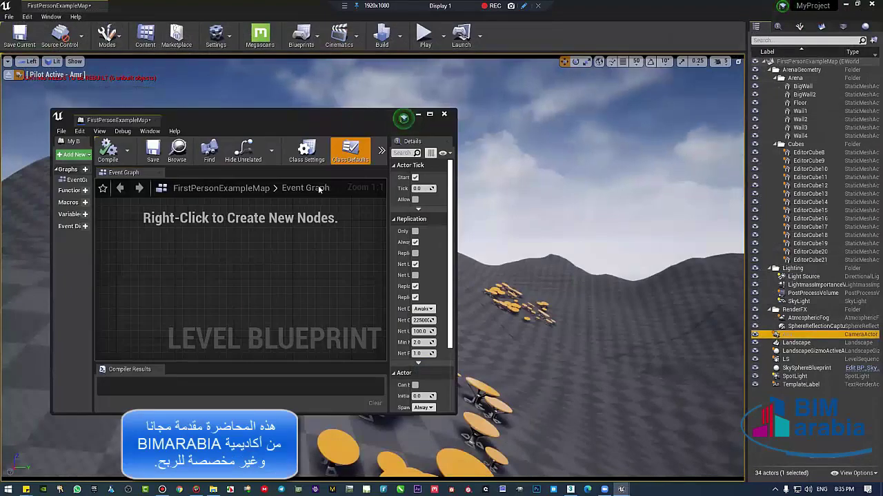
- Maximize the Level Blueprint and add an Event BeginPlay node below the Amr reference
{"action": "double_click", "coordinate": [336, 117]}
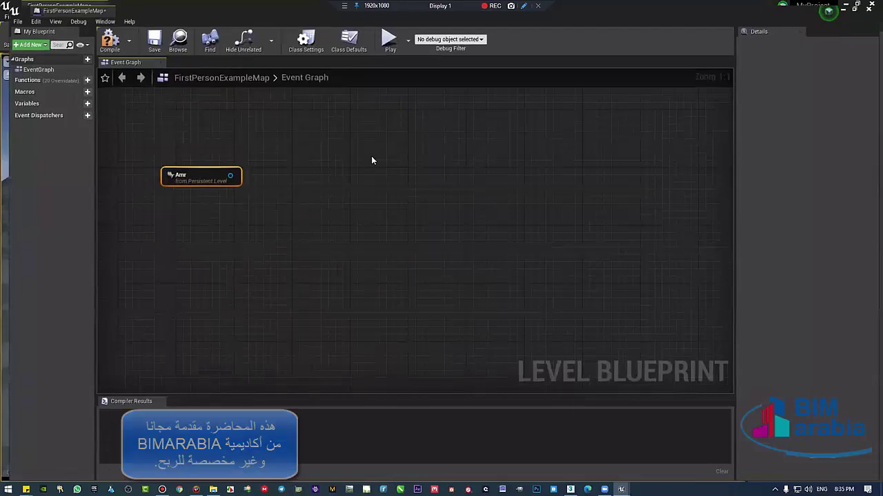
{"action": "right_click", "coordinate": [371, 160]}
{"action": "type", "text": "even"}
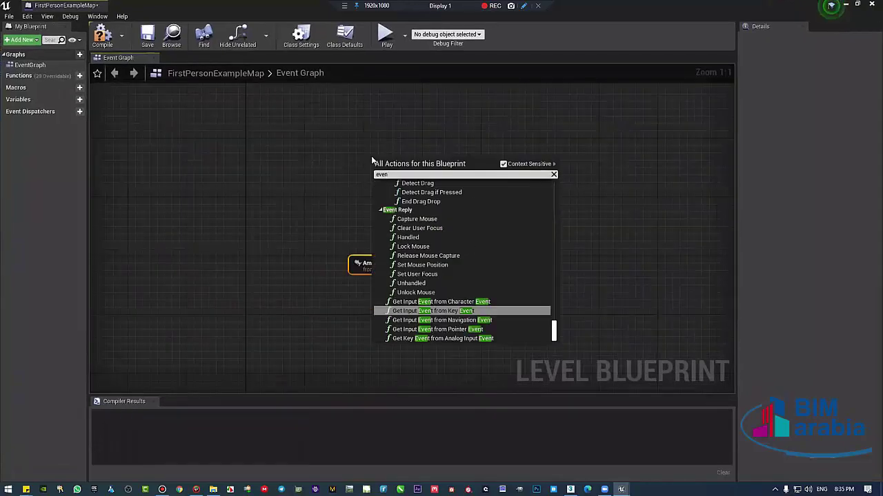
{"action": "type", "text": "t begin"}
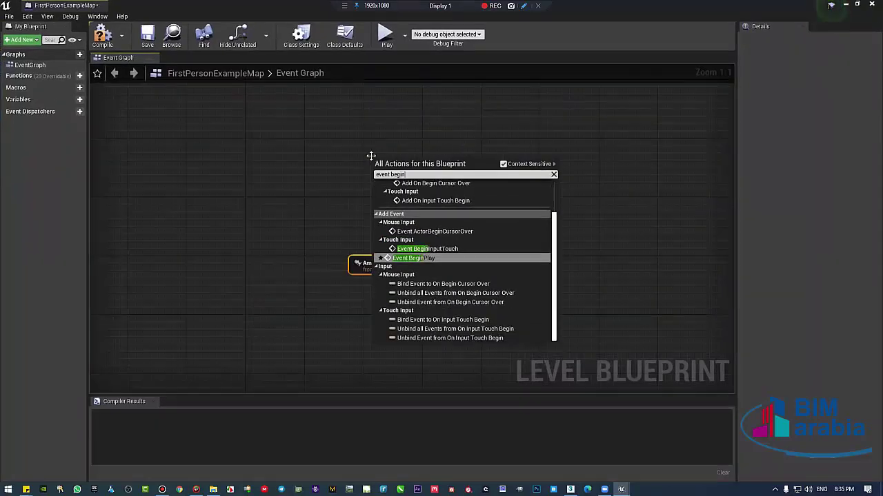
{"action": "key", "text": "Return"}
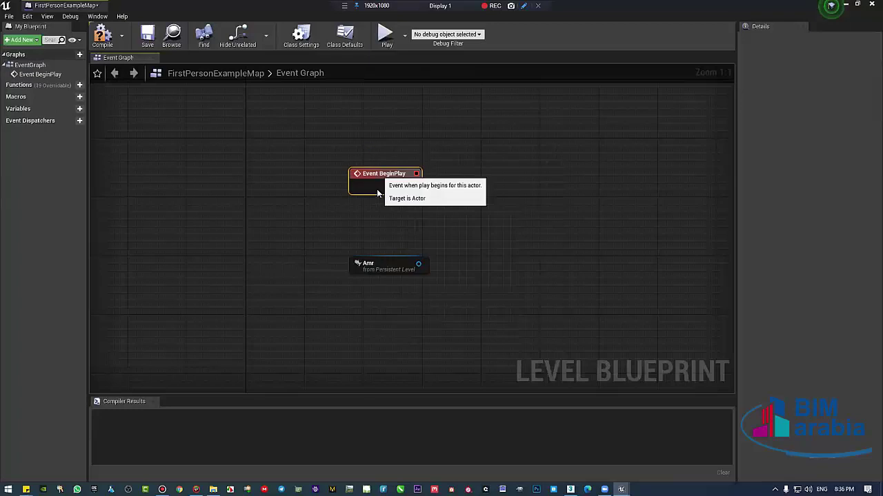
{"action": "left_click_drag", "start_coordinate": [378, 193], "coordinate": [377, 222]}
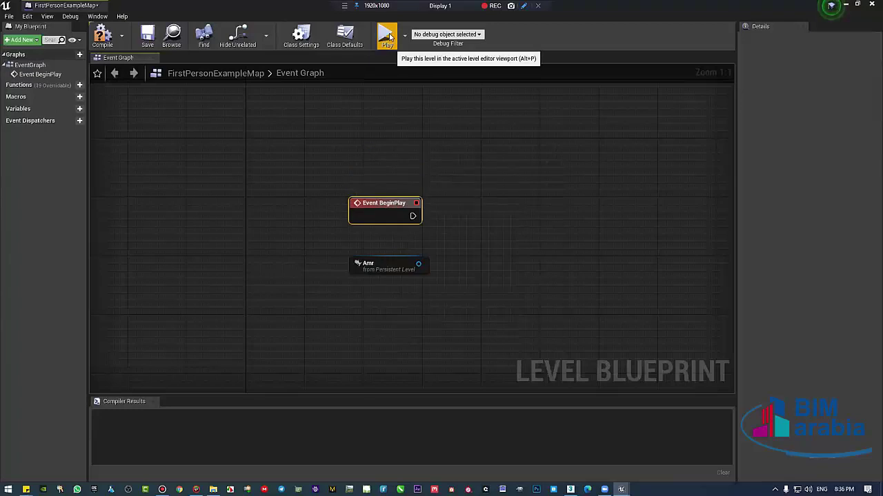
- Center the graph and drag a connection off the Amr node to list its actions
{"action": "right_click_drag", "start_coordinate": [318, 164], "coordinate": [336, 184]}
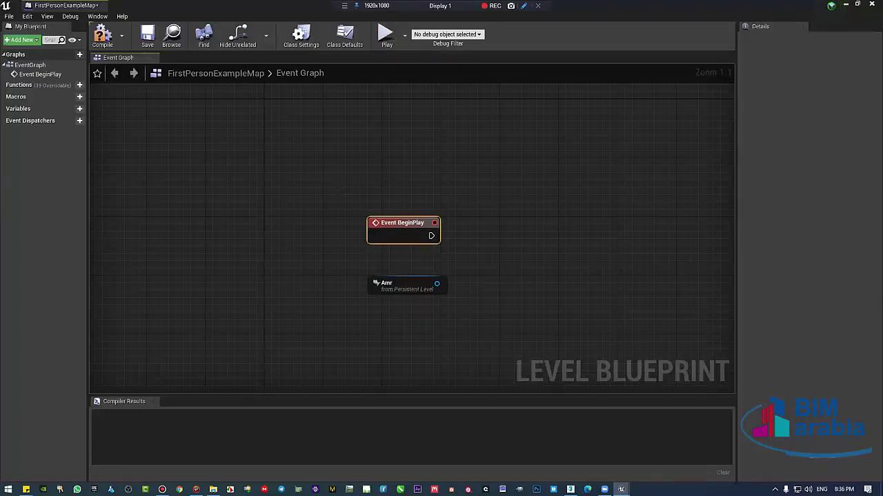
{"action": "right_click_drag", "start_coordinate": [465, 203], "coordinate": [402, 211]}
{"action": "left_click_drag", "start_coordinate": [373, 291], "coordinate": [458, 231]}
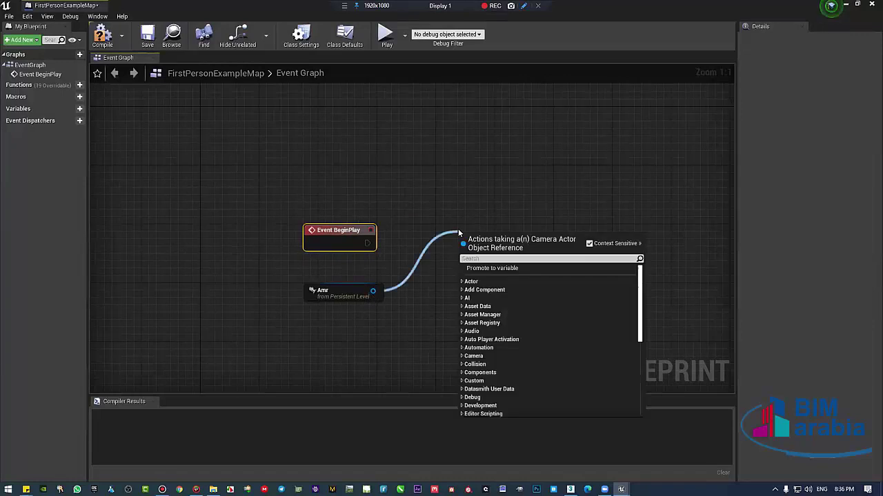
- Drag from the Amr node's output and search 'play' with Context Sensitive turned off
{"action": "left_click", "coordinate": [463, 212]}
{"action": "left_click", "coordinate": [362, 295]}
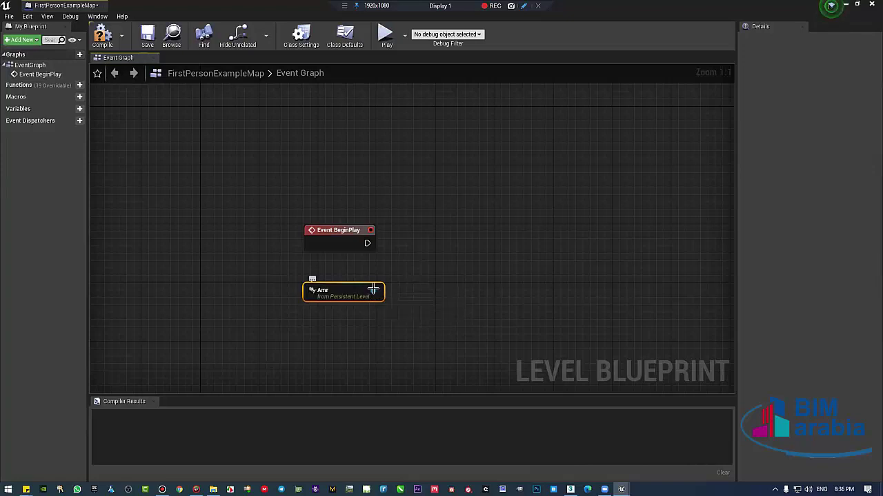
{"action": "mouse_move", "coordinate": [372, 294]}
{"action": "left_mouse_down"}
{"action": "mouse_move", "coordinate": [458, 211]}
{"action": "mouse_move", "coordinate": [522, 238]}
{"action": "mouse_move", "coordinate": [505, 239]}
{"action": "left_mouse_up"}
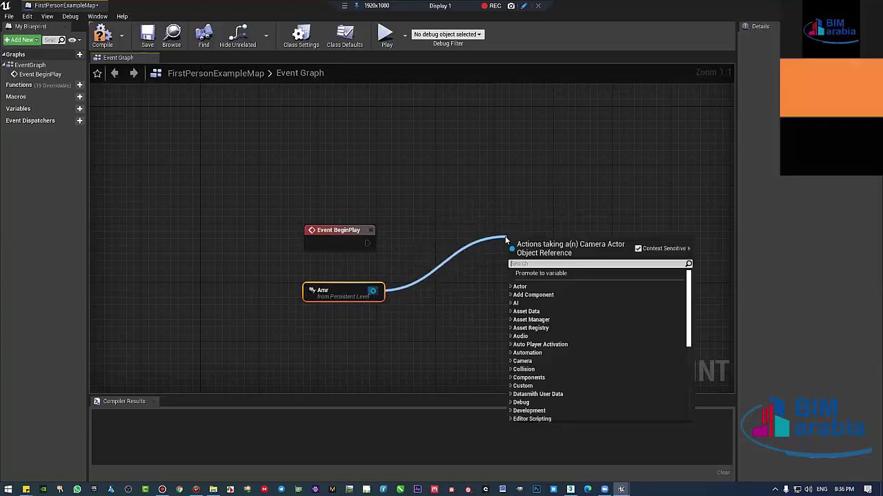
{"action": "type", "text": "play"}
{"action": "scroll", "coordinate": [634, 350], "scroll_direction": "up", "scroll_amount": 5}
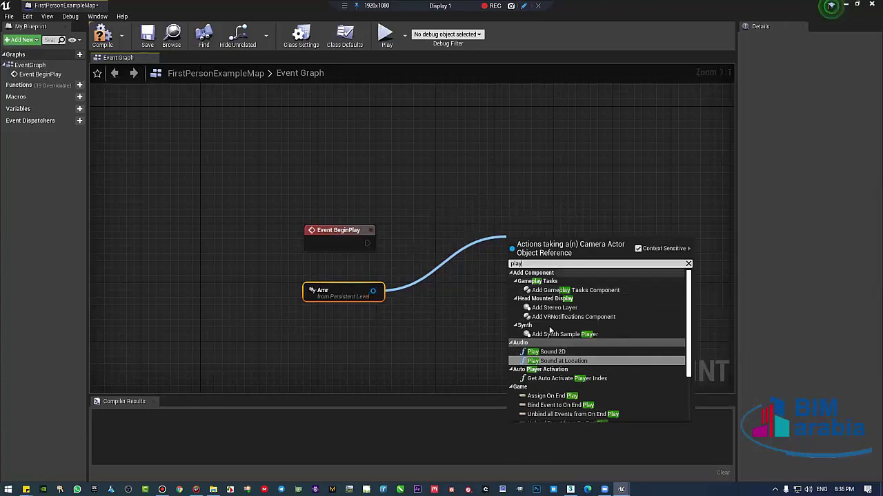
{"action": "left_click", "coordinate": [638, 249]}
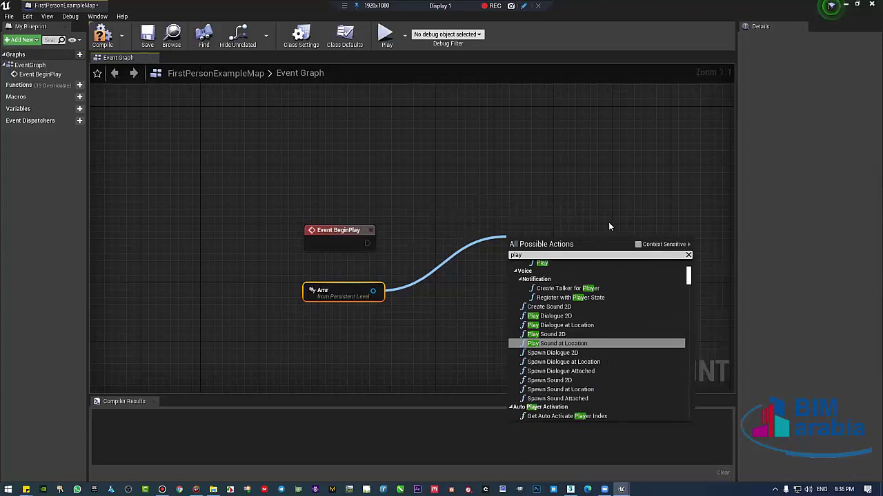
- Search the action list for 'level' instead and toggle filtering back on
{"action": "key", "text": "BackSpace"}
{"action": "key", "text": "BackSpace"}
{"action": "key", "text": "BackSpace"}
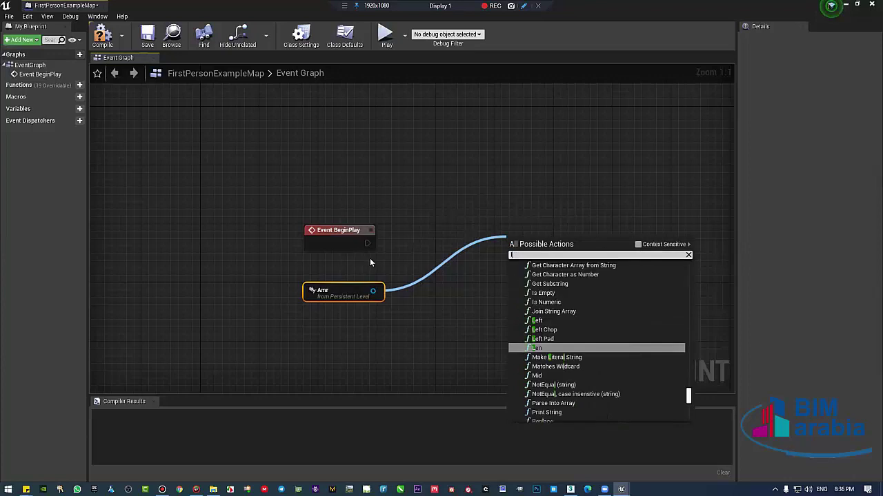
{"action": "type", "text": "level"}
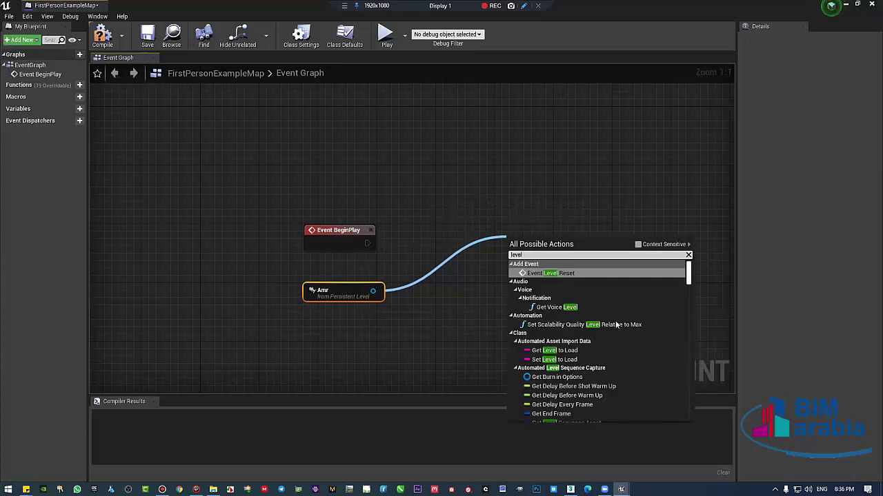
{"action": "scroll", "coordinate": [387, 344], "scroll_direction": "down", "scroll_amount": 6}
{"action": "scroll", "coordinate": [605, 322], "scroll_direction": "down", "scroll_amount": 3}
{"action": "scroll", "coordinate": [605, 322], "scroll_direction": "down", "scroll_amount": 3}
{"action": "scroll", "coordinate": [610, 305], "scroll_direction": "down", "scroll_amount": 3}
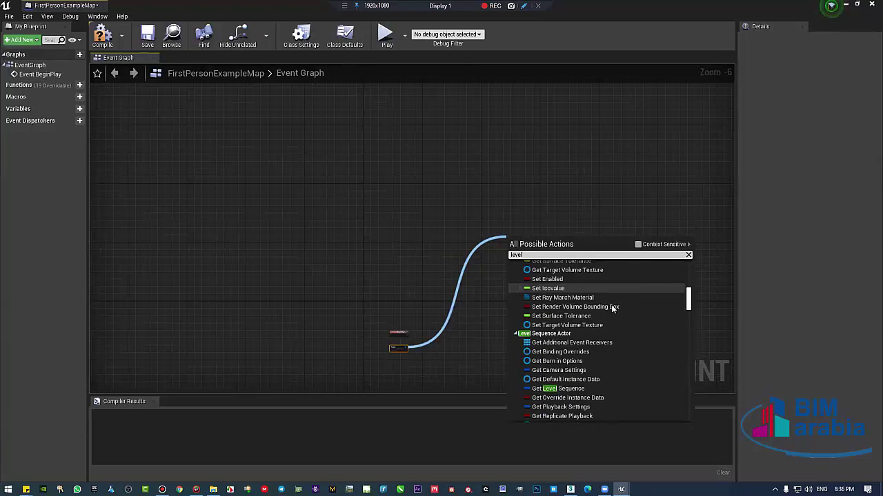
{"action": "scroll", "coordinate": [611, 305], "scroll_direction": "down", "scroll_amount": 3}
{"action": "scroll", "coordinate": [611, 305], "scroll_direction": "down", "scroll_amount": 3}
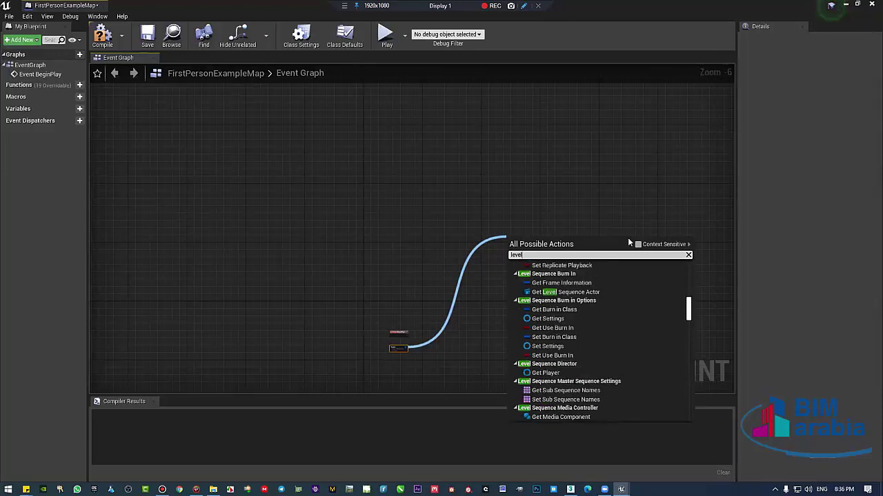
{"action": "left_click", "coordinate": [638, 244]}
- Cancel the action list, delete the Amr reference node and compile the blueprint
{"action": "left_click", "coordinate": [413, 274]}
{"action": "scroll", "coordinate": [414, 274], "scroll_direction": "up", "scroll_amount": 2}
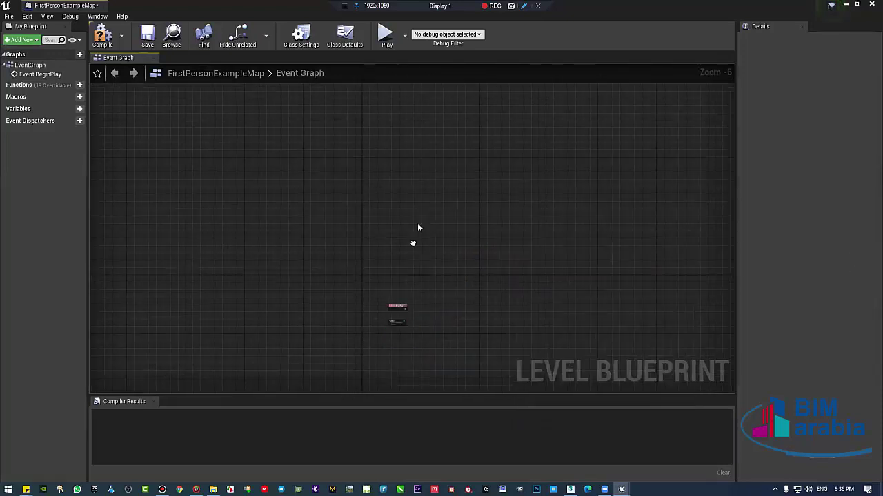
{"action": "scroll", "coordinate": [368, 284], "scroll_direction": "up", "scroll_amount": 5}
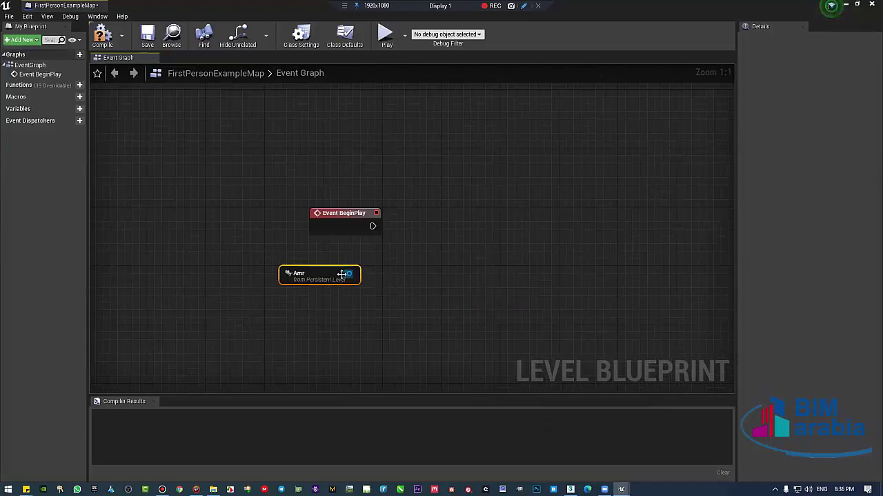
{"action": "key", "text": "Delete"}
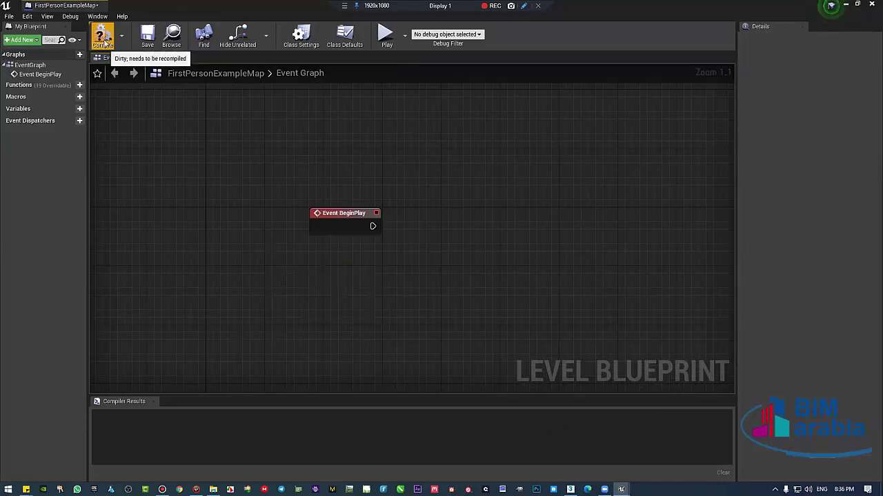
{"action": "left_click", "coordinate": [102, 35]}
- Dock the blueprint editor, select the LS actor in the World Outliner, and reopen the Level Blueprint
{"action": "left_click_drag", "start_coordinate": [183, 4], "coordinate": [152, 6]}
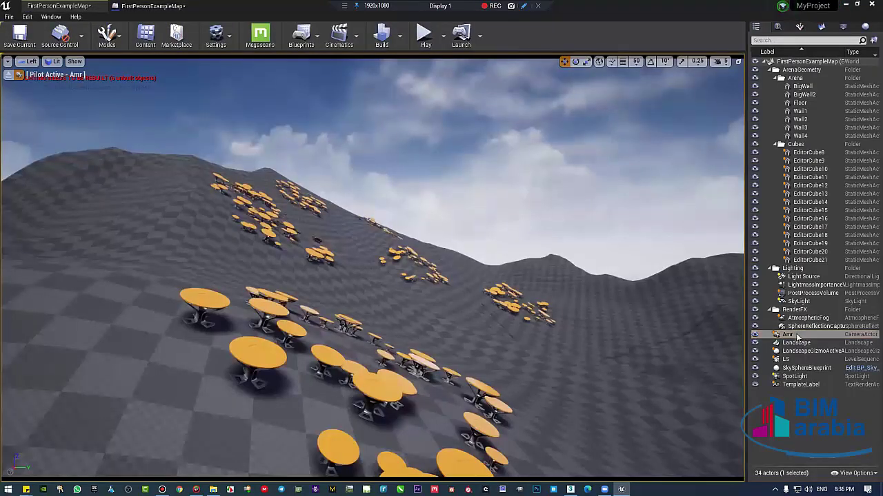
{"action": "left_click", "coordinate": [799, 335]}
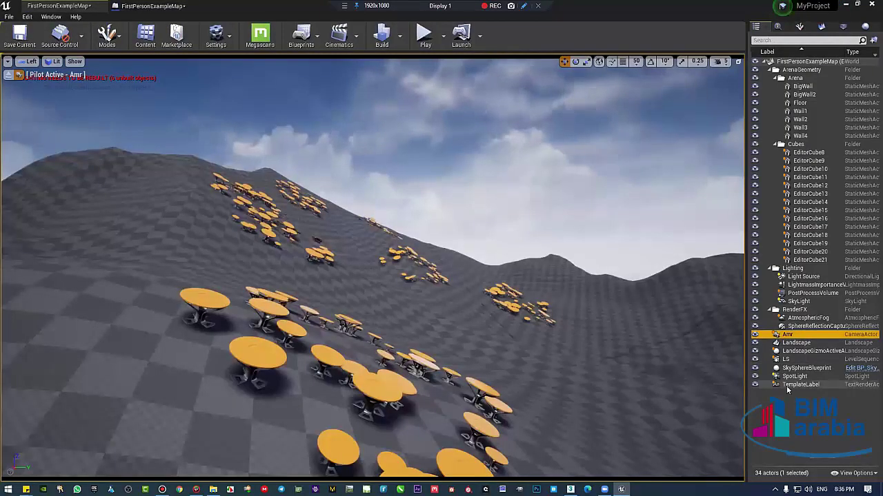
{"action": "left_click", "coordinate": [790, 359]}
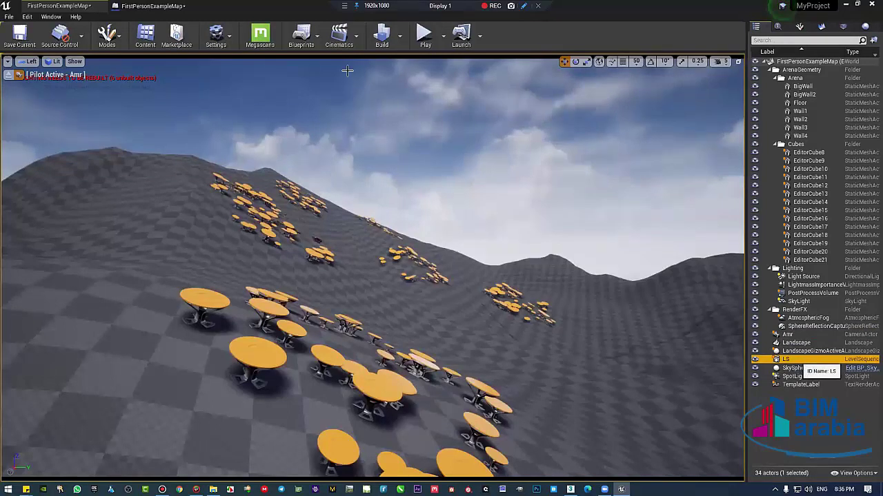
{"action": "left_click", "coordinate": [340, 36]}
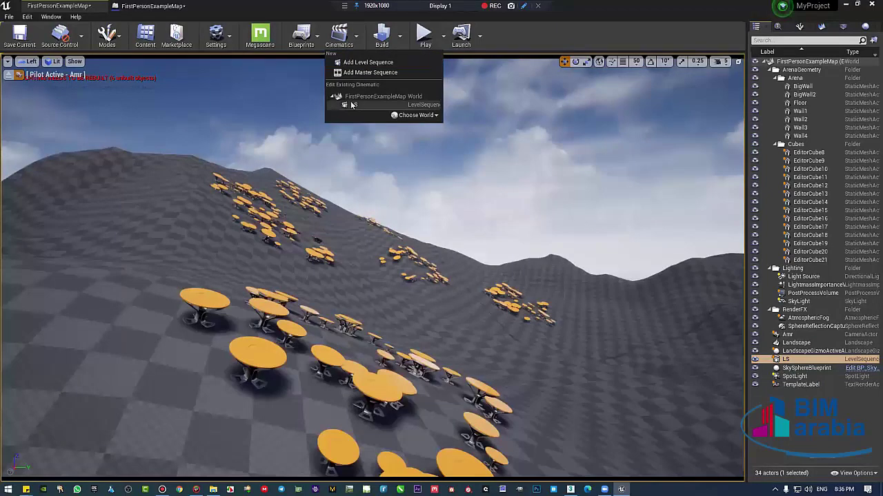
{"action": "left_click", "coordinate": [795, 359]}
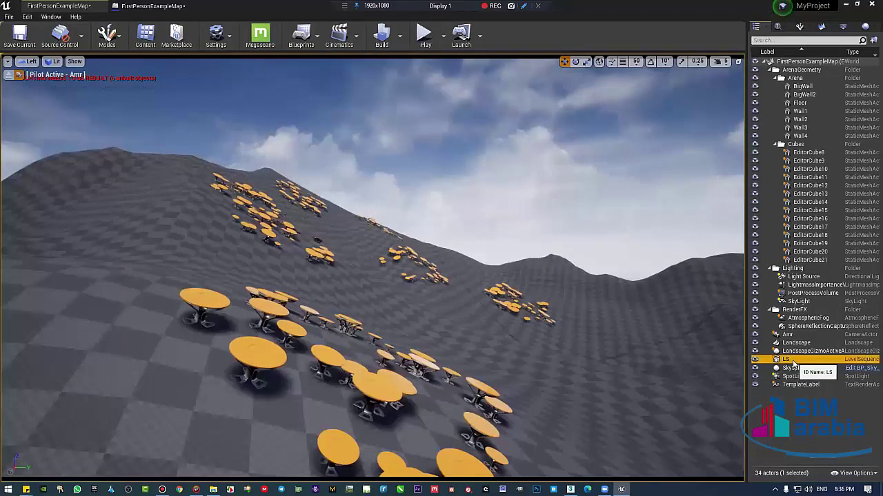
{"action": "key", "text": "Up"}
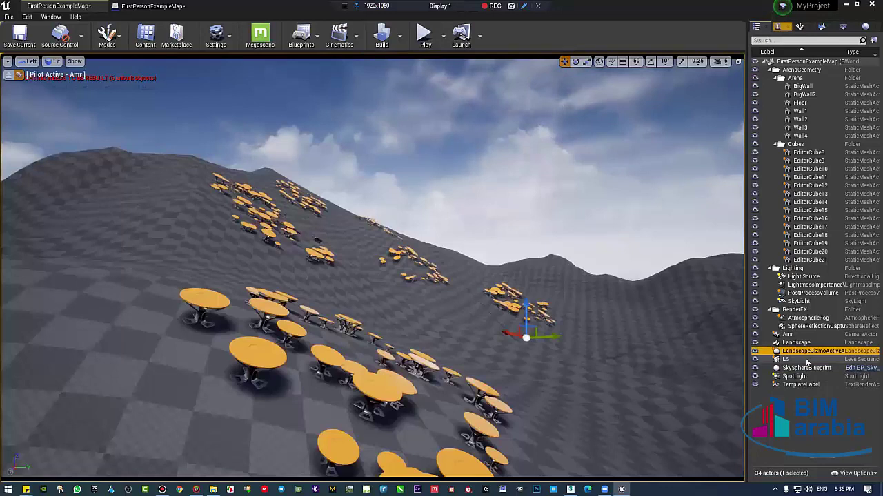
{"action": "left_click", "coordinate": [787, 362]}
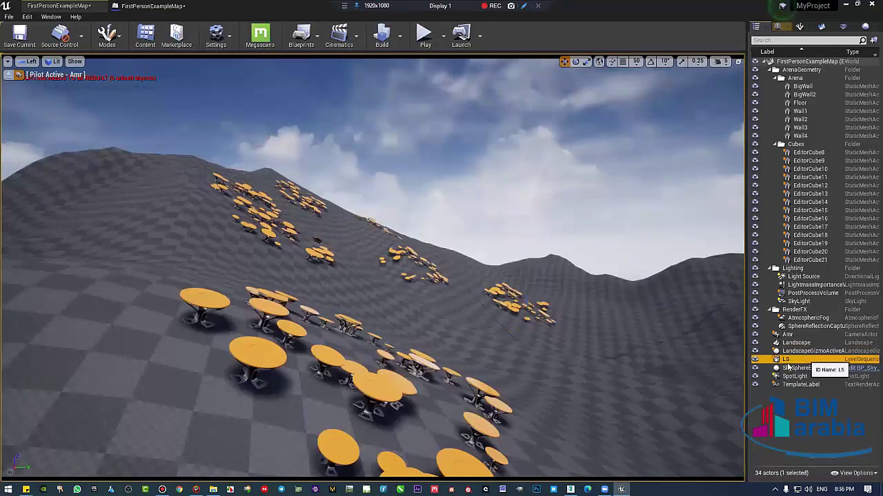
{"action": "left_click", "coordinate": [148, 6]}
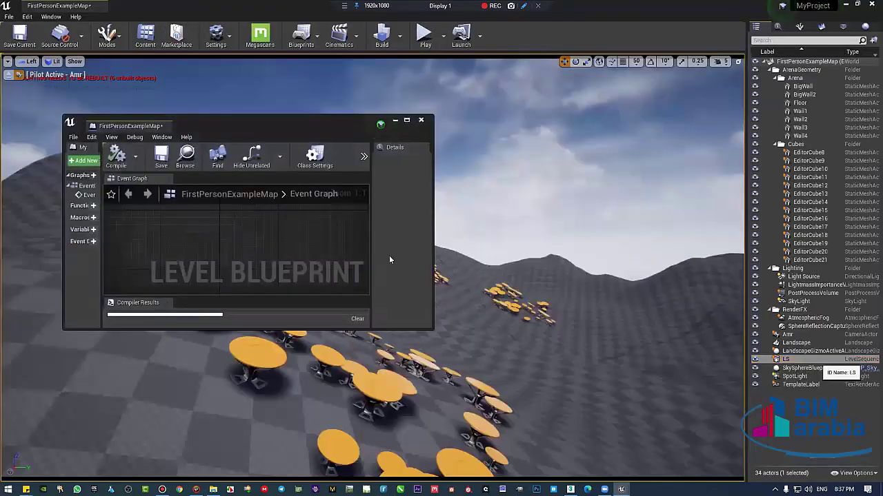
- Drag LS into the Event Graph and add a Play (SequencePlayer) node from its Sequence Player
{"action": "left_click_drag", "start_coordinate": [787, 359], "coordinate": [319, 265]}
{"action": "left_click", "coordinate": [406, 120]}
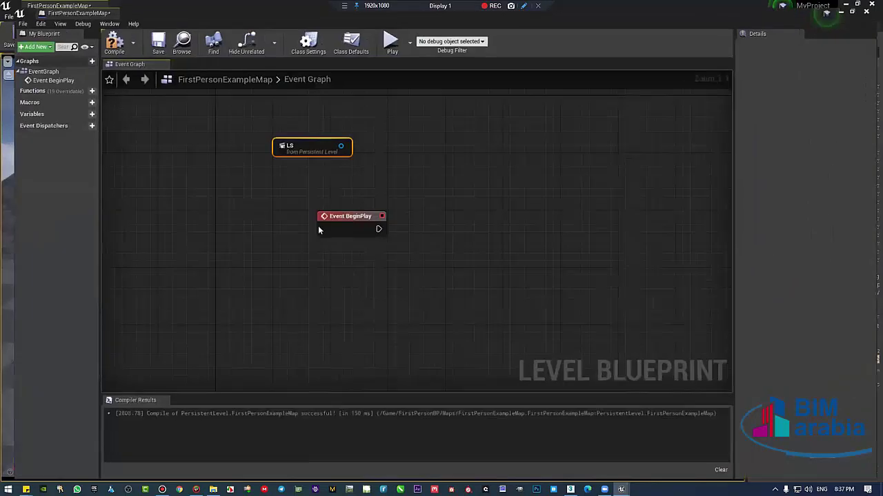
{"action": "mouse_move", "coordinate": [306, 200]}
{"action": "left_mouse_down"}
{"action": "mouse_move", "coordinate": [350, 319]}
{"action": "mouse_move", "coordinate": [446, 282]}
{"action": "left_mouse_up"}
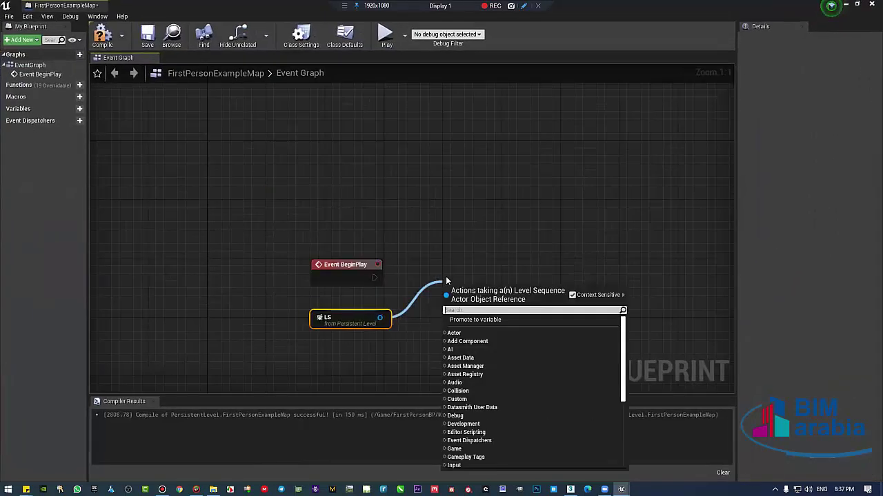
{"action": "type", "text": "play"}
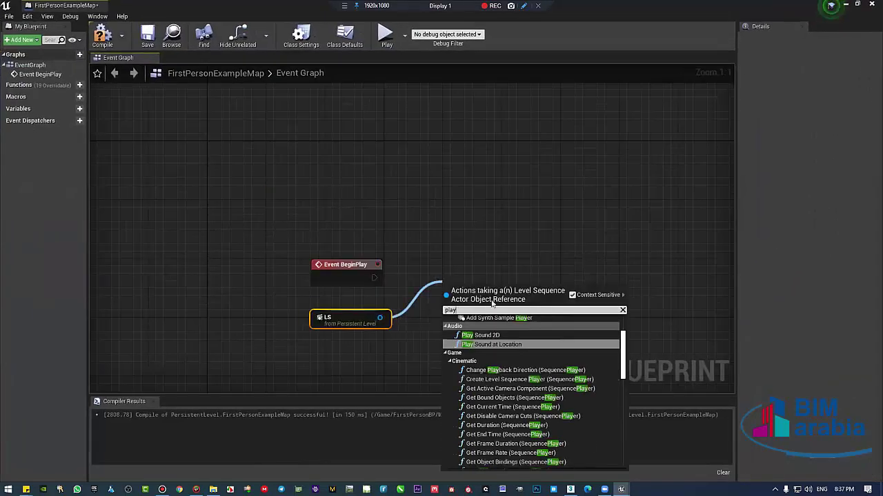
{"action": "scroll", "coordinate": [534, 411], "scroll_direction": "down", "scroll_amount": 3}
{"action": "scroll", "coordinate": [534, 411], "scroll_direction": "down", "scroll_amount": 3}
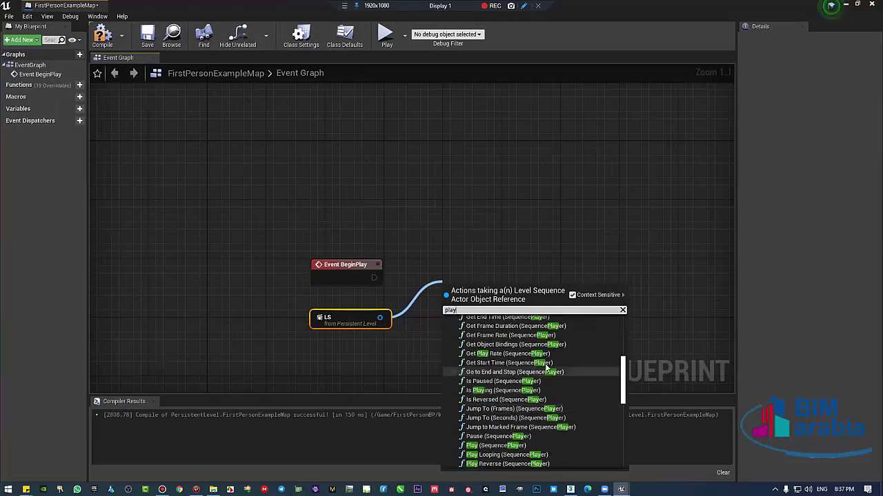
{"action": "scroll", "coordinate": [544, 371], "scroll_direction": "down", "scroll_amount": 2}
{"action": "scroll", "coordinate": [492, 375], "scroll_direction": "down", "scroll_amount": 1}
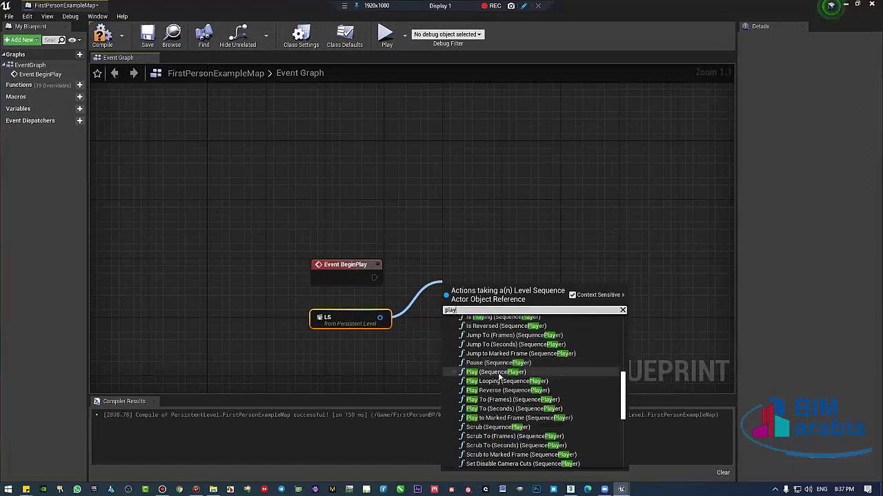
{"action": "left_click", "coordinate": [496, 371]}
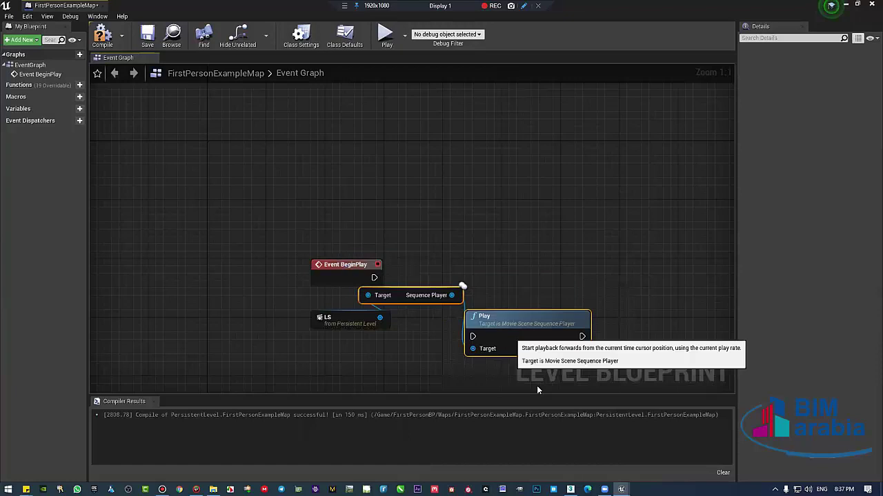
- Arrange the LS, Sequence Player and Play nodes under Event BeginPlay, then return to the level
{"action": "right_click_drag", "start_coordinate": [536, 385], "coordinate": [544, 305]}
{"action": "left_click_drag", "start_coordinate": [361, 253], "coordinate": [501, 382]}
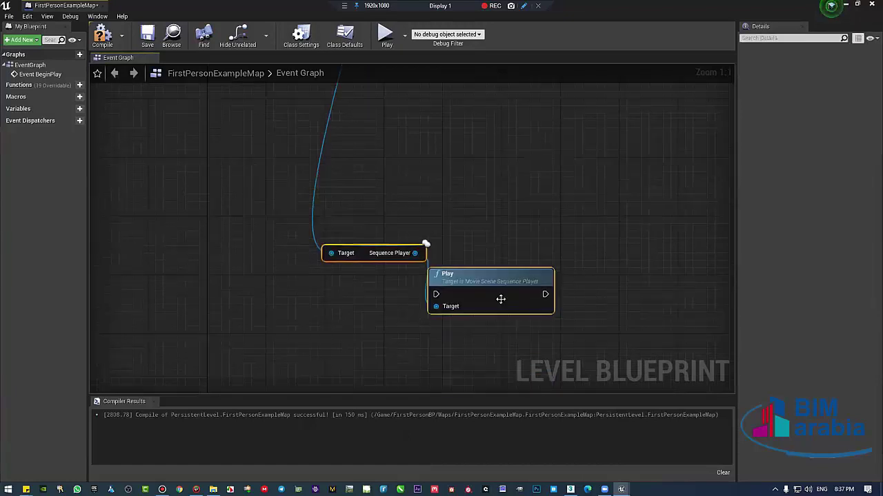
{"action": "left_click_drag", "start_coordinate": [501, 299], "coordinate": [520, 103]}
{"action": "mouse_move", "coordinate": [533, 328]}
{"action": "right_mouse_down"}
{"action": "mouse_move", "coordinate": [524, 360]}
{"action": "mouse_move", "coordinate": [522, 193]}
{"action": "right_mouse_up"}
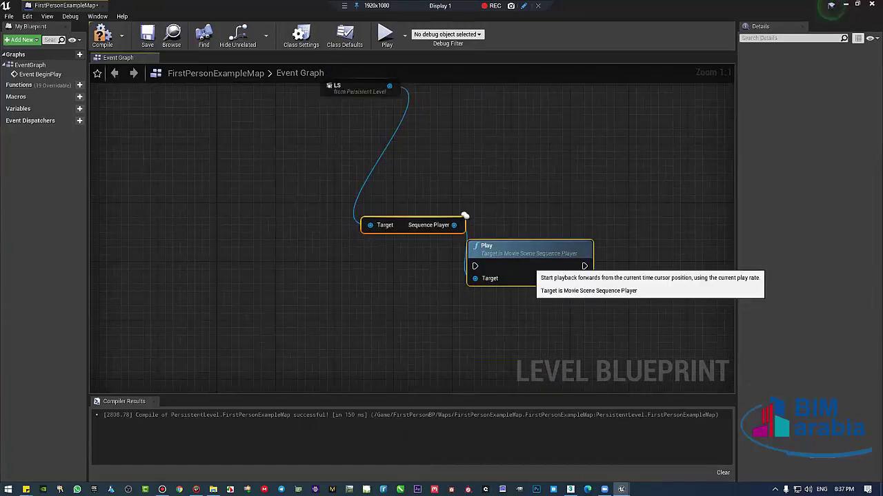
{"action": "left_click_drag", "start_coordinate": [538, 266], "coordinate": [537, 200]}
{"action": "right_click_drag", "start_coordinate": [518, 302], "coordinate": [529, 246]}
{"action": "left_click", "coordinate": [417, 198]}
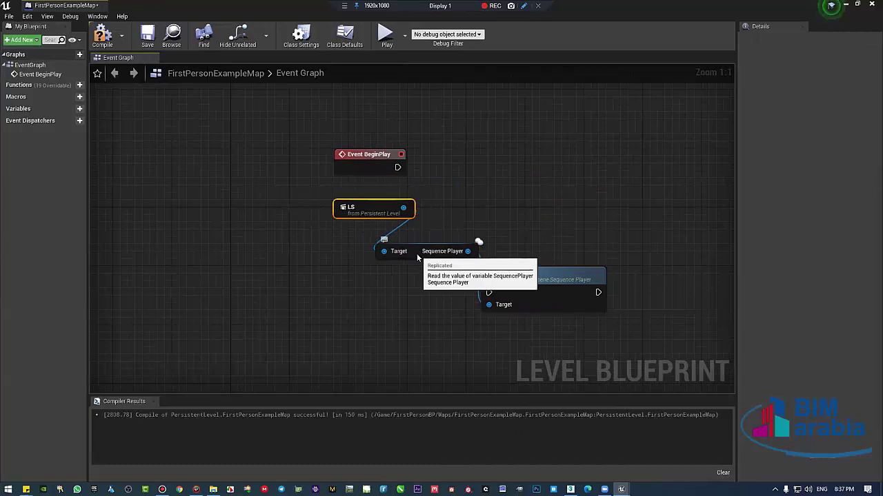
{"action": "mouse_move", "coordinate": [417, 260]}
{"action": "left_mouse_down"}
{"action": "mouse_move", "coordinate": [470, 209]}
{"action": "mouse_move", "coordinate": [470, 216]}
{"action": "left_mouse_up"}
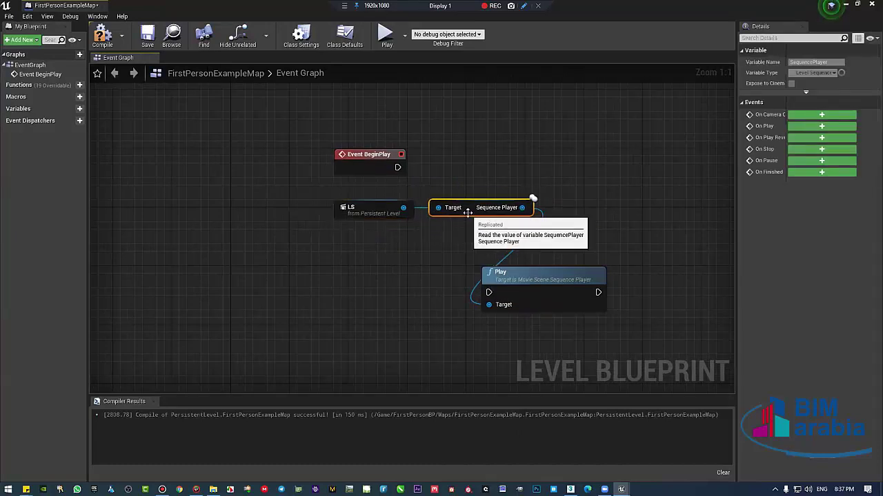
{"action": "left_click", "coordinate": [82, 7]}
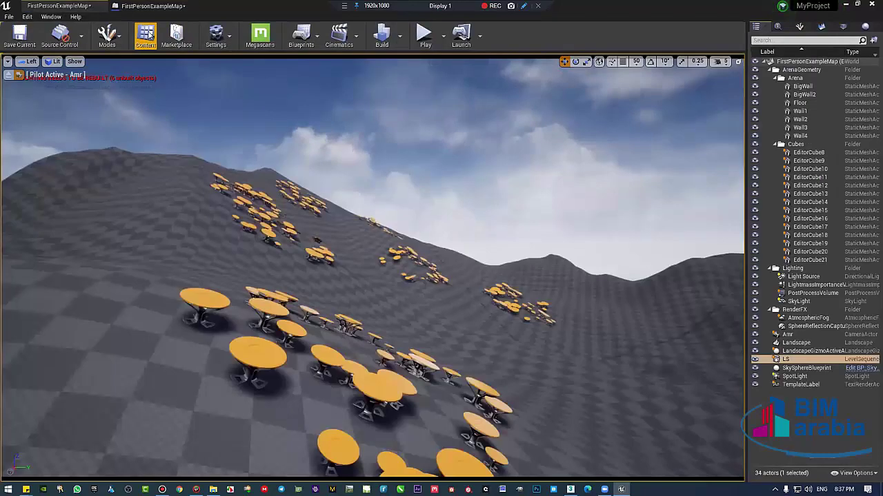
- Open the LS sequence from the Content Browser's LS folder, play it in Sequencer, then close Sequencer
{"action": "left_click", "coordinate": [145, 34]}
{"action": "left_click", "coordinate": [35, 329]}
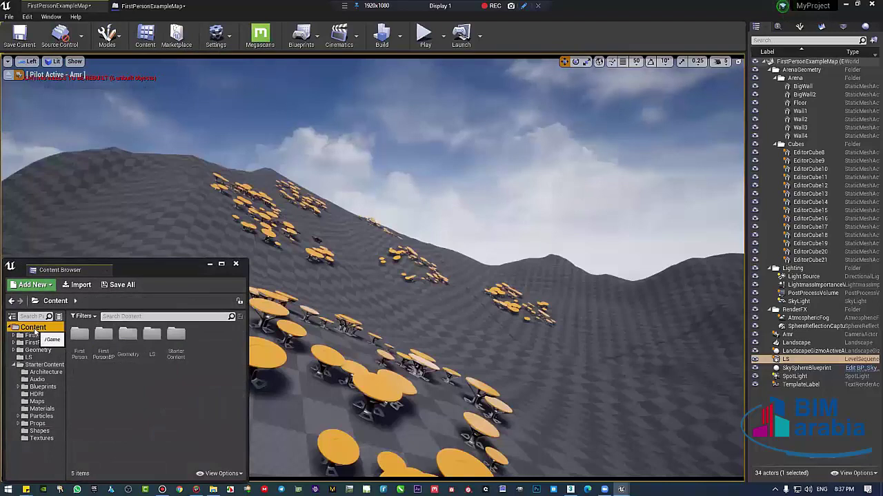
{"action": "double_click", "coordinate": [151, 335]}
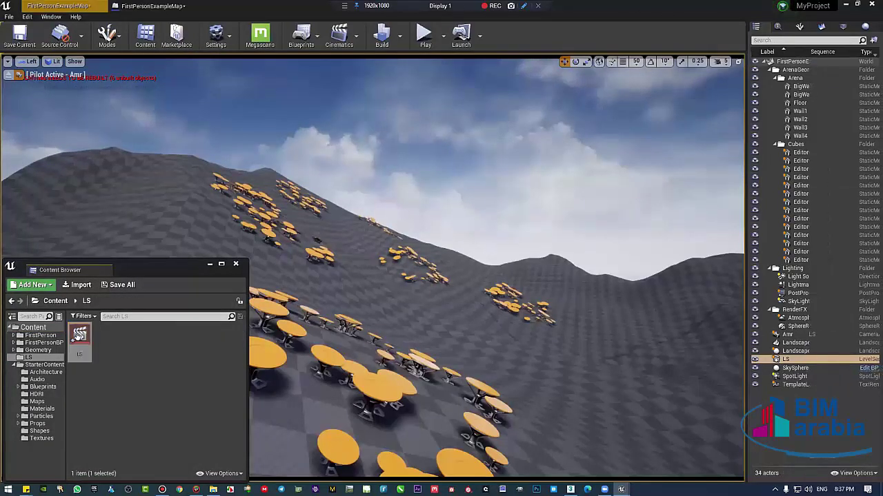
{"action": "double_click", "coordinate": [80, 335]}
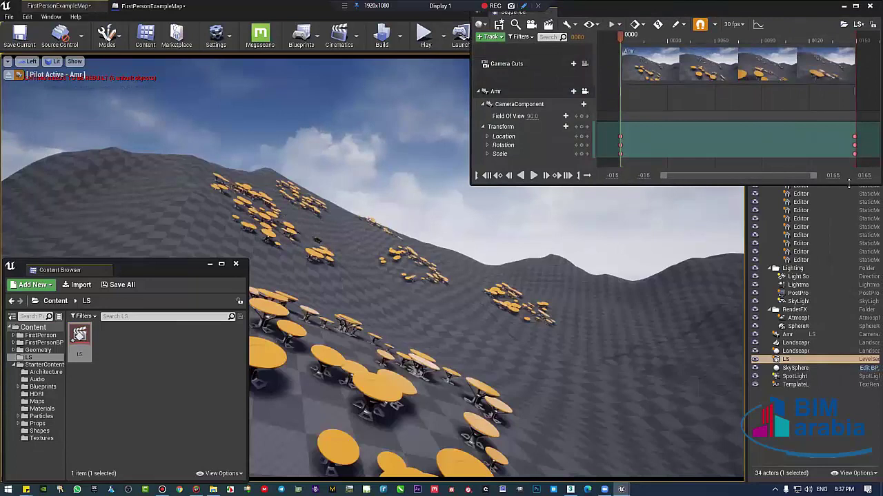
{"action": "left_click_drag", "start_coordinate": [848, 181], "coordinate": [848, 179]}
{"action": "key", "text": "space"}
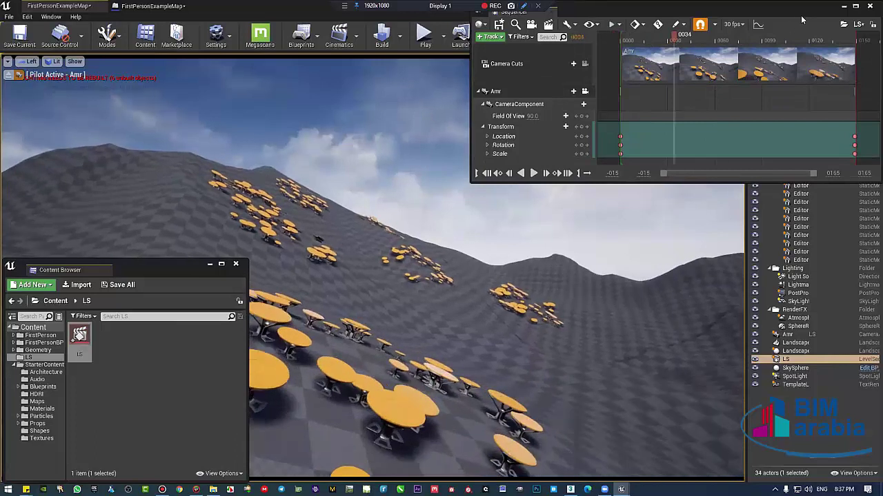
{"action": "left_click_drag", "start_coordinate": [802, 20], "coordinate": [558, 172]}
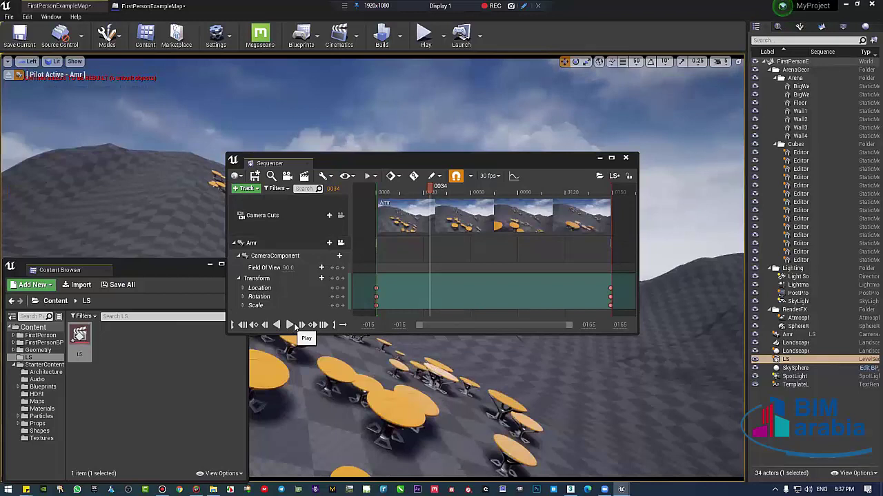
{"action": "left_click", "coordinate": [625, 158]}
{"action": "left_click", "coordinate": [300, 34]}
- Wire Event BeginPlay's execution output into the Play node
{"action": "left_click", "coordinate": [274, 126]}
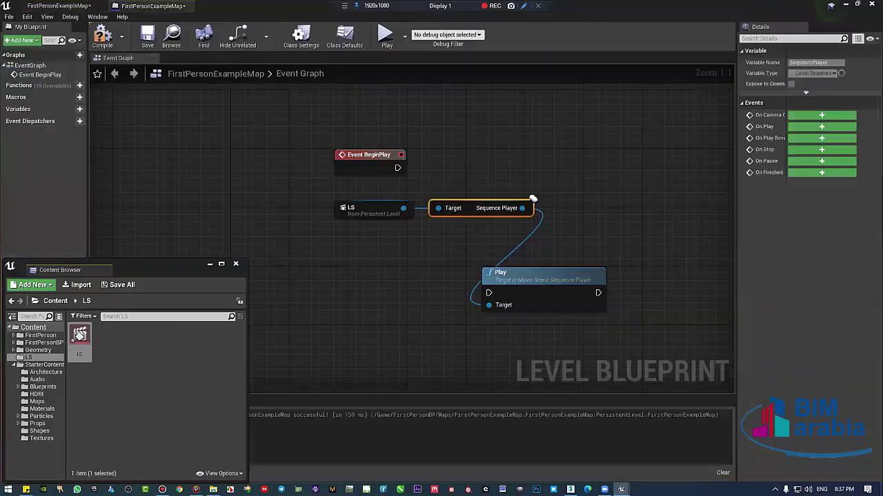
{"action": "right_click_drag", "start_coordinate": [517, 237], "coordinate": [498, 211]}
{"action": "left_click_drag", "start_coordinate": [525, 266], "coordinate": [587, 133]}
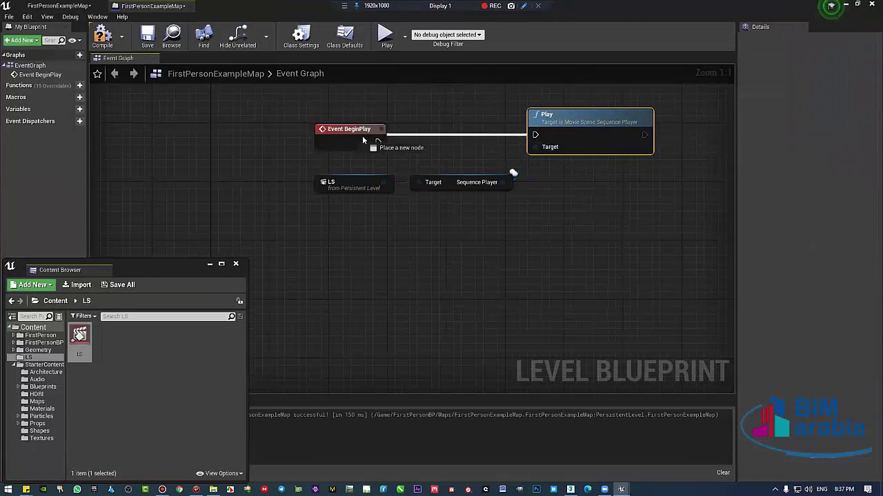
{"action": "left_click_drag", "start_coordinate": [362, 139], "coordinate": [378, 140]}
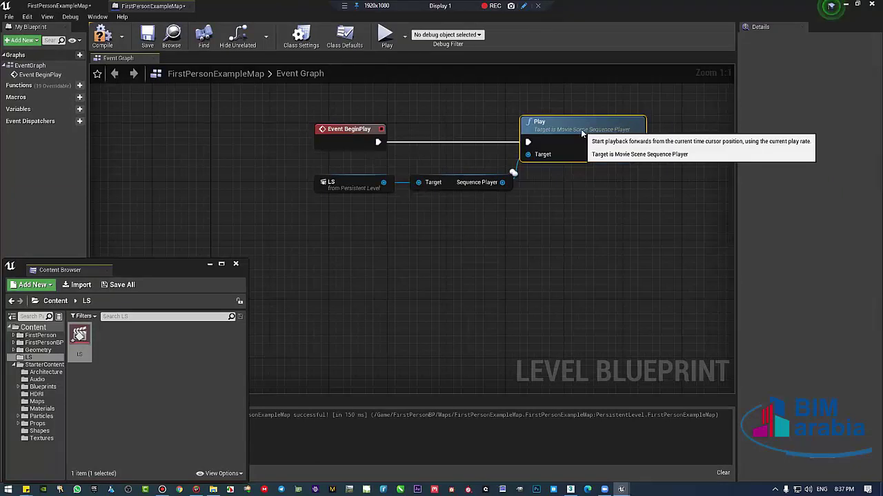
{"action": "left_click_drag", "start_coordinate": [581, 129], "coordinate": [573, 136]}
- Line up the Sequence Player, Play and LS nodes beside Event BeginPlay and compile
{"action": "left_click_drag", "start_coordinate": [449, 182], "coordinate": [561, 178]}
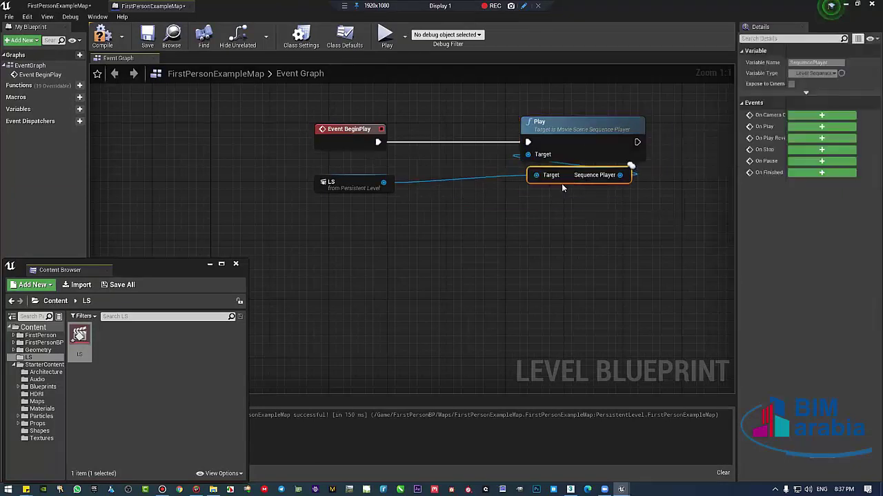
{"action": "left_click", "coordinate": [578, 135], "text": "ctrl"}
{"action": "left_click_drag", "start_coordinate": [578, 135], "coordinate": [476, 127]}
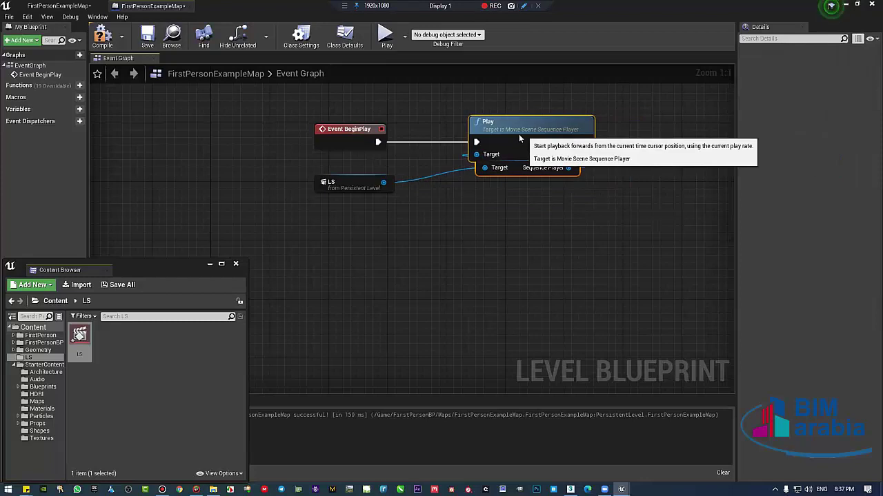
{"action": "left_click_drag", "start_coordinate": [350, 183], "coordinate": [351, 162]}
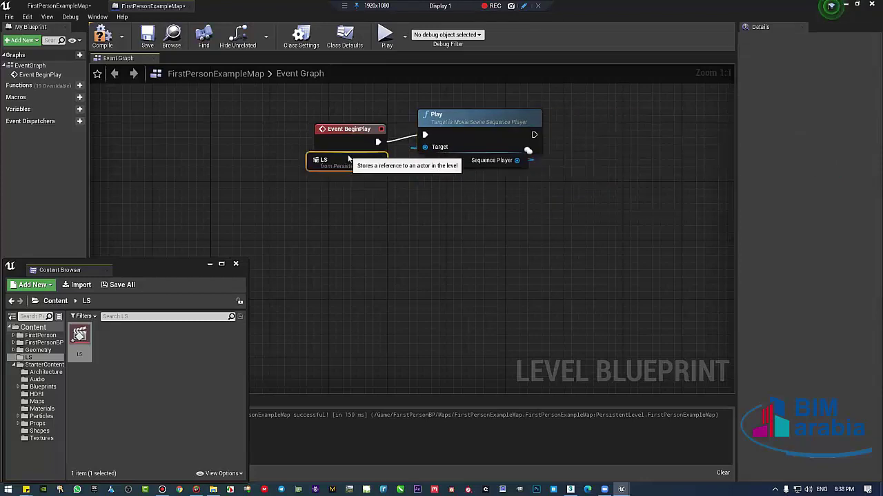
{"action": "right_click_drag", "start_coordinate": [457, 242], "coordinate": [466, 306]}
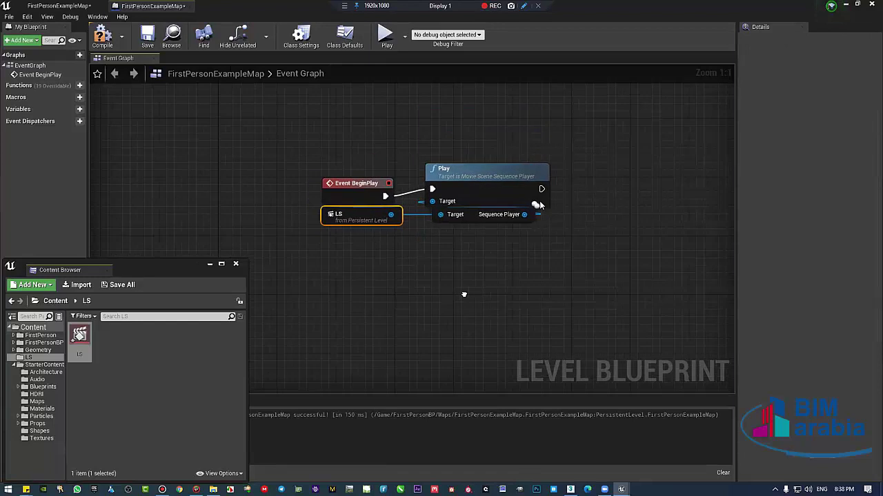
{"action": "left_click_drag", "start_coordinate": [621, 148], "coordinate": [292, 299]}
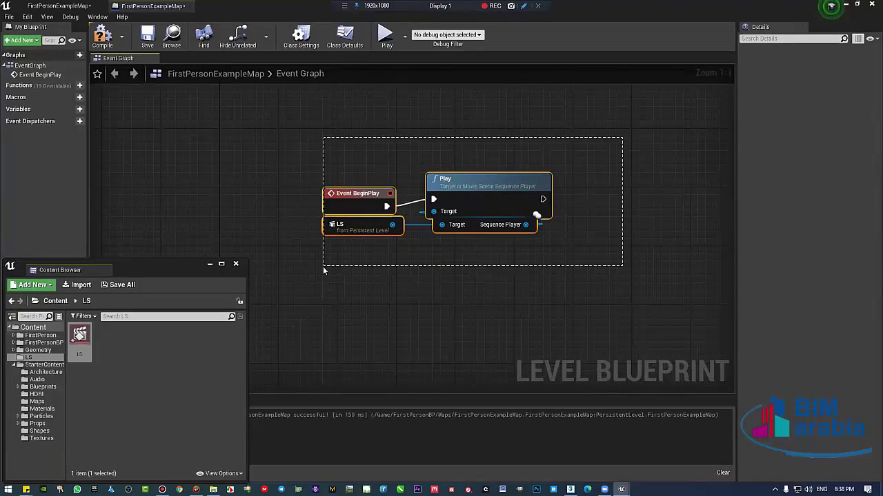
{"action": "left_click_drag", "start_coordinate": [612, 148], "coordinate": [323, 270]}
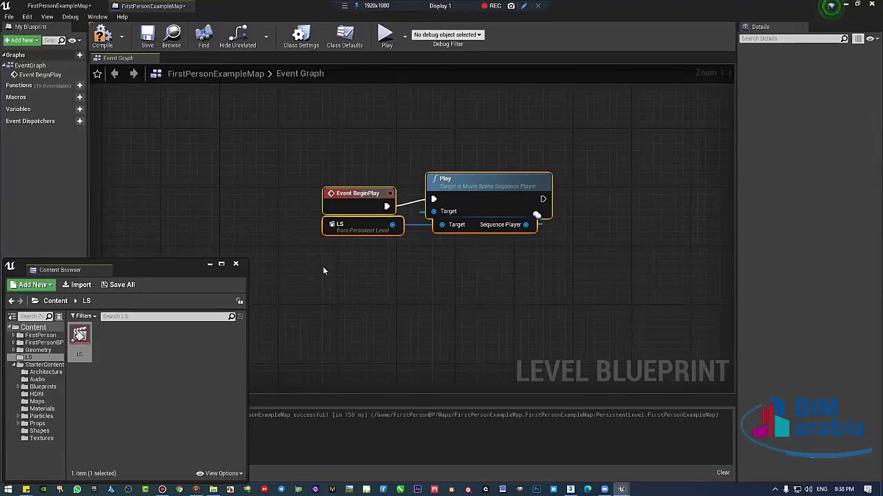
{"action": "left_click", "coordinate": [353, 147]}
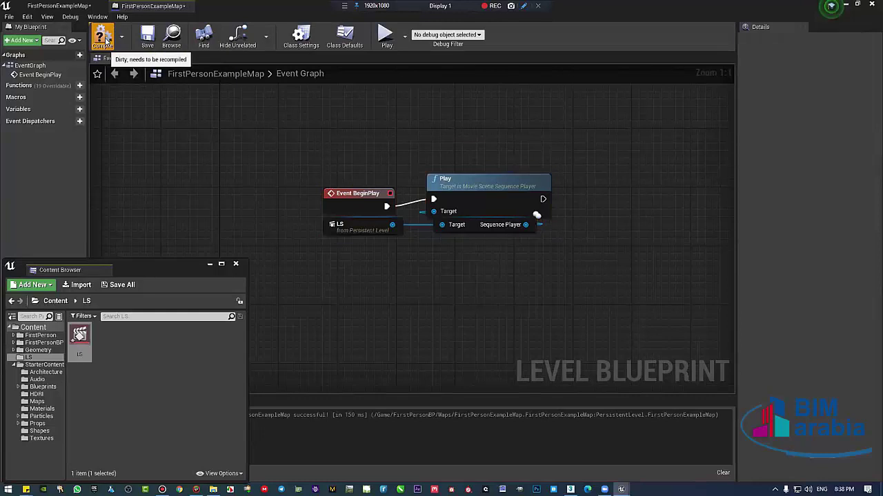
{"action": "left_click", "coordinate": [104, 38]}
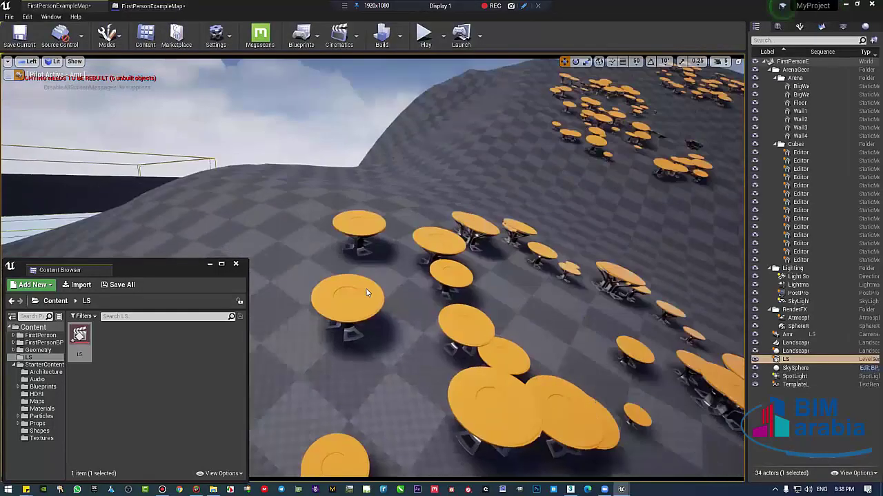
- Start Play From Here on the landscape and take control of the first-person view
{"action": "right_click", "coordinate": [302, 190]}
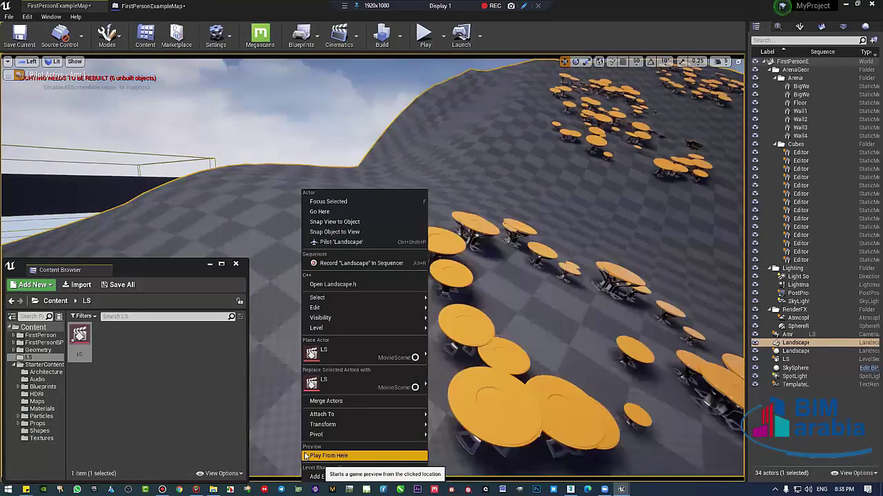
{"action": "left_click", "coordinate": [319, 457]}
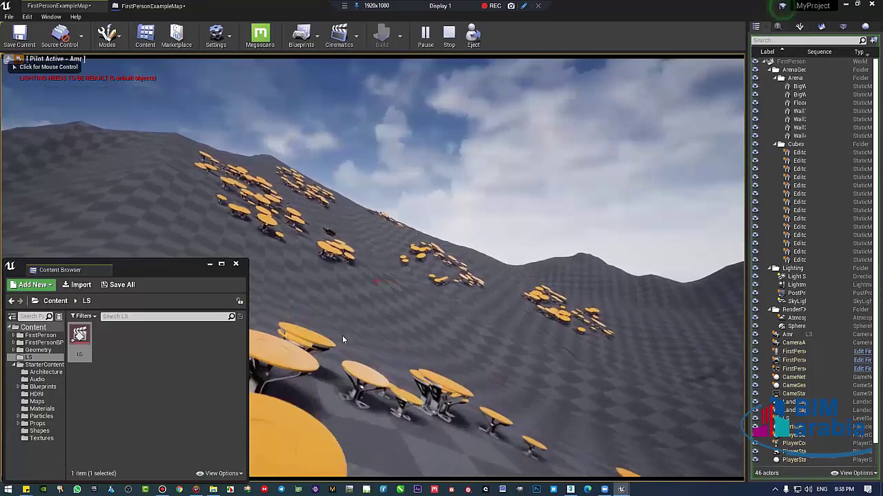
{"action": "left_click", "coordinate": [342, 335]}
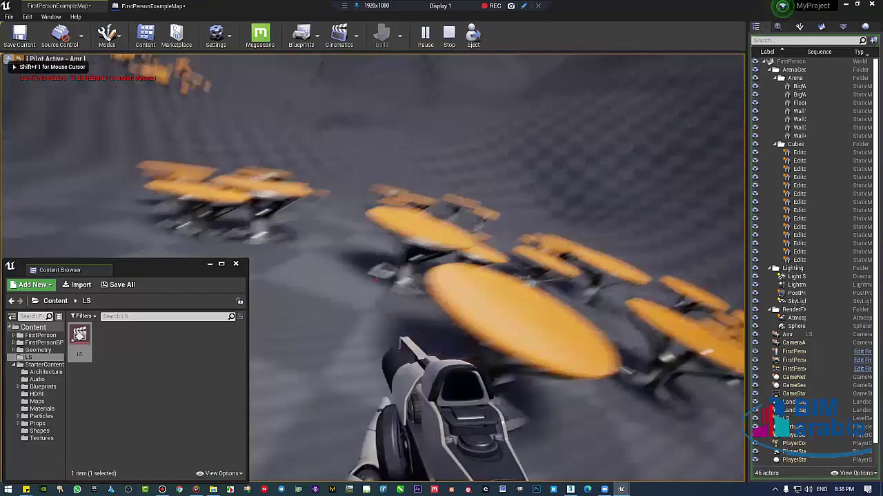
{"action": "left_click", "coordinate": [375, 280]}
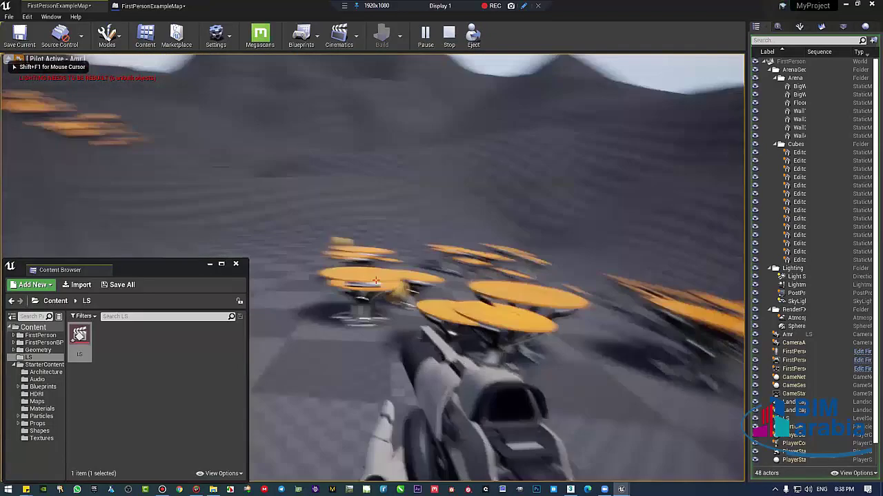
- Fire a few shots, stop the session with Esc, and close the Content Browser
{"action": "left_click", "coordinate": [376, 279]}
{"action": "left_click", "coordinate": [375, 279]}
{"action": "left_click", "coordinate": [375, 279]}
{"action": "left_click", "coordinate": [376, 280]}
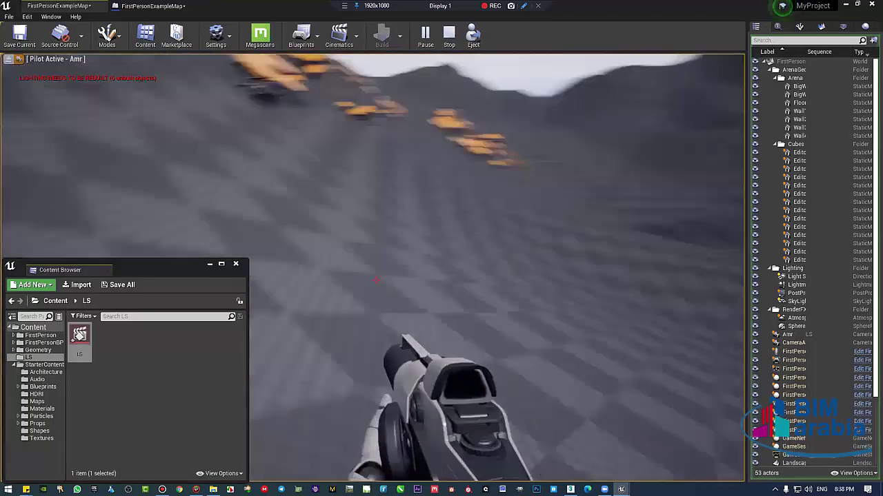
{"action": "key", "text": "Escape"}
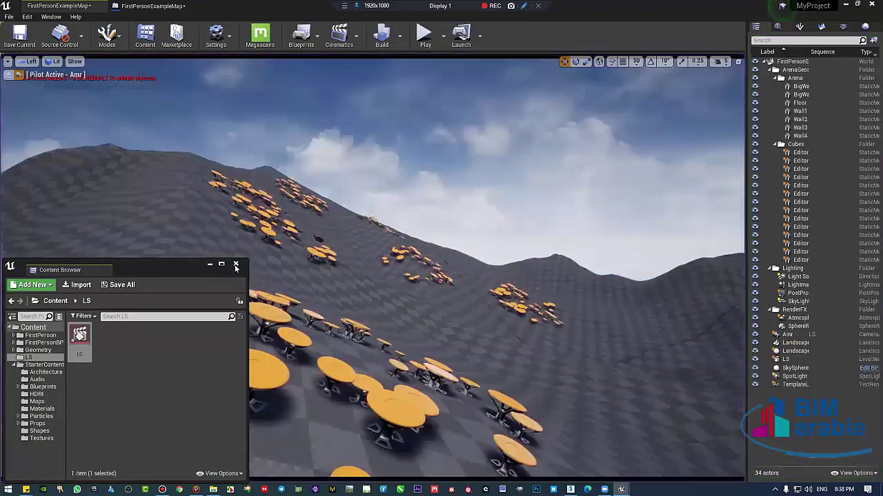
{"action": "right_click_drag", "start_coordinate": [372, 276], "coordinate": [213, 4]}
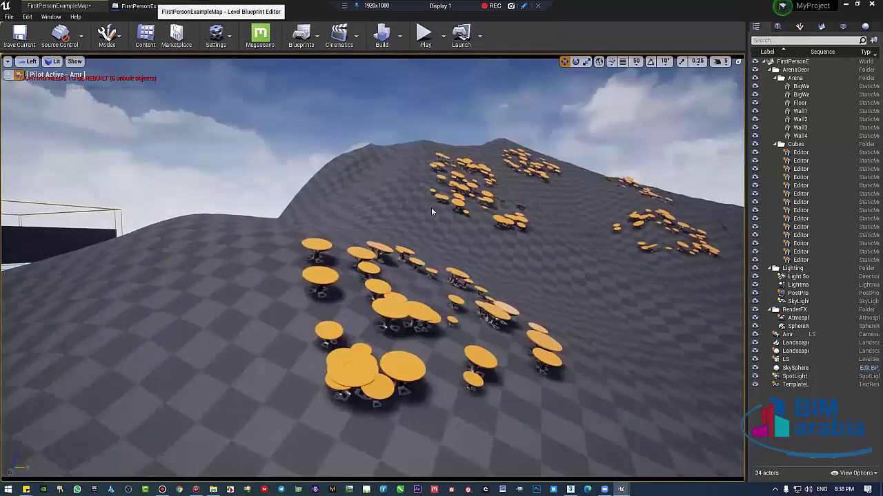
- Spread the LS, Sequence Player and Play nodes further apart and save the level
{"action": "left_click", "coordinate": [151, 6]}
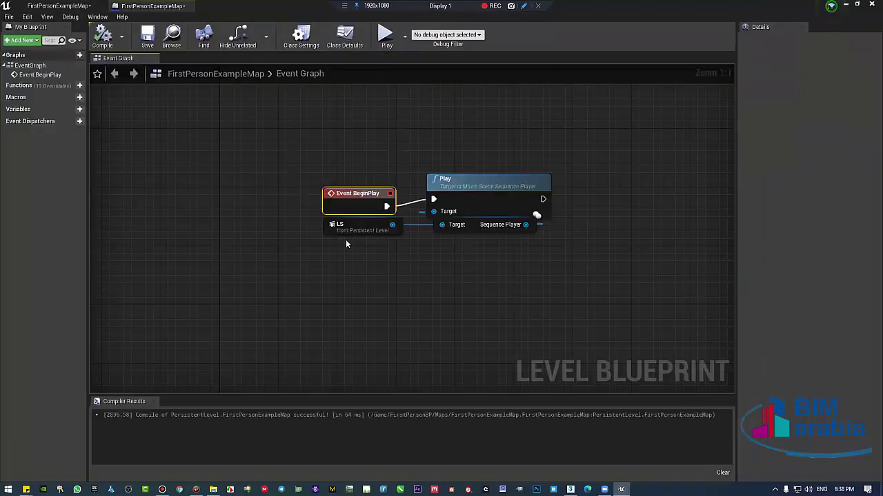
{"action": "left_click_drag", "start_coordinate": [345, 229], "coordinate": [330, 243]}
{"action": "mouse_move", "coordinate": [474, 229]}
{"action": "left_mouse_down"}
{"action": "mouse_move", "coordinate": [466, 243]}
{"action": "mouse_move", "coordinate": [448, 244]}
{"action": "left_mouse_up"}
{"action": "left_click_drag", "start_coordinate": [488, 187], "coordinate": [606, 194]}
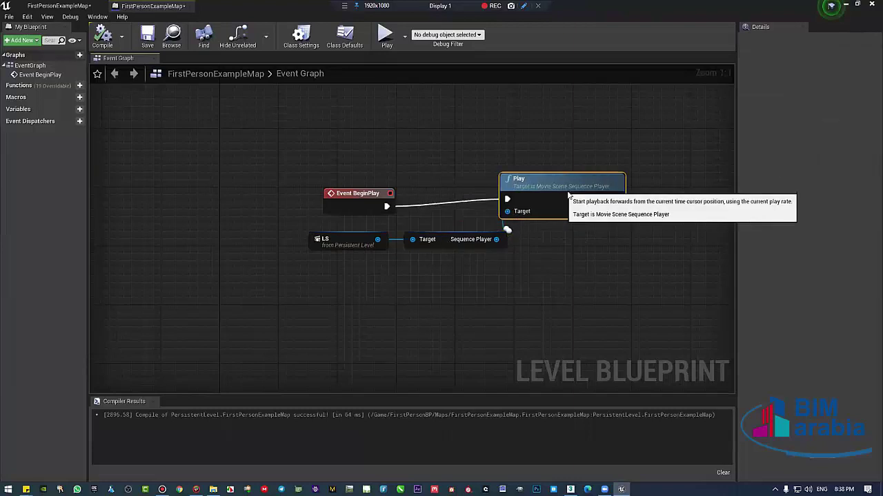
{"action": "left_click", "coordinate": [147, 36]}
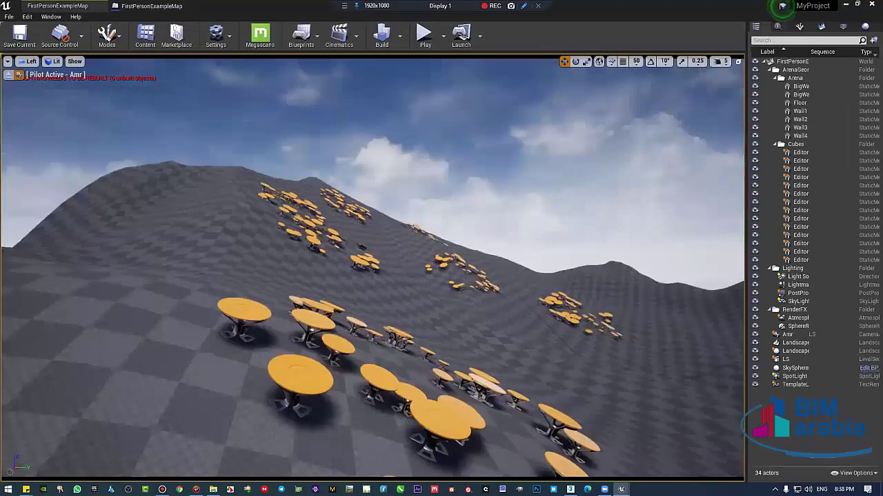
{"action": "right_click_drag", "start_coordinate": [212, 140], "coordinate": [212, 139]}
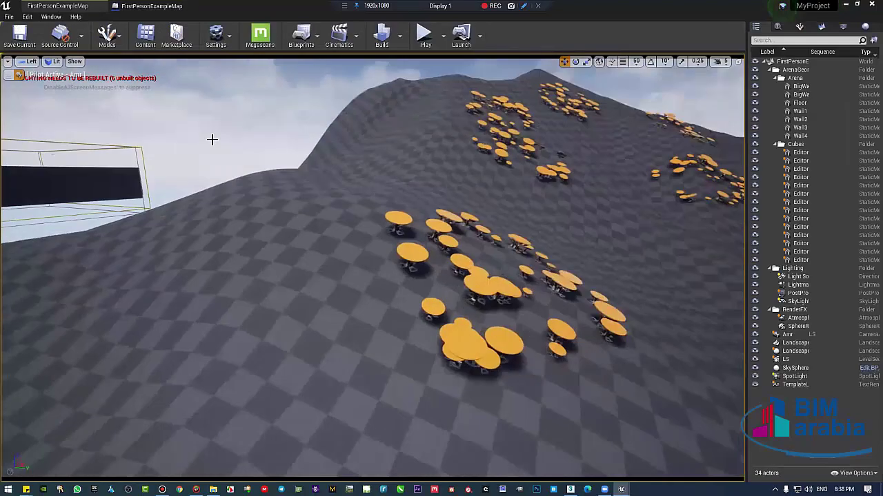
- Rerun Play From Here (Alt+P) on the landscape, fire a few shots, and stop with Esc
{"action": "left_click", "coordinate": [148, 7]}
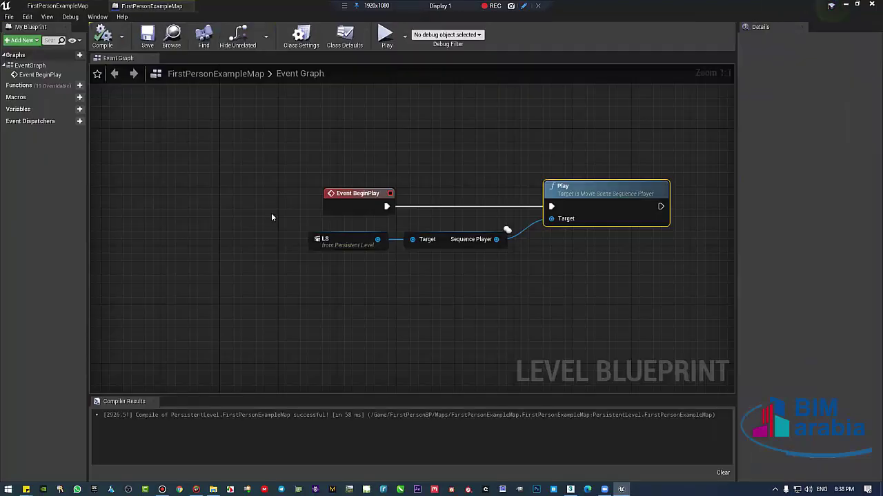
{"action": "left_click", "coordinate": [26, 5]}
{"action": "right_click", "coordinate": [365, 228]}
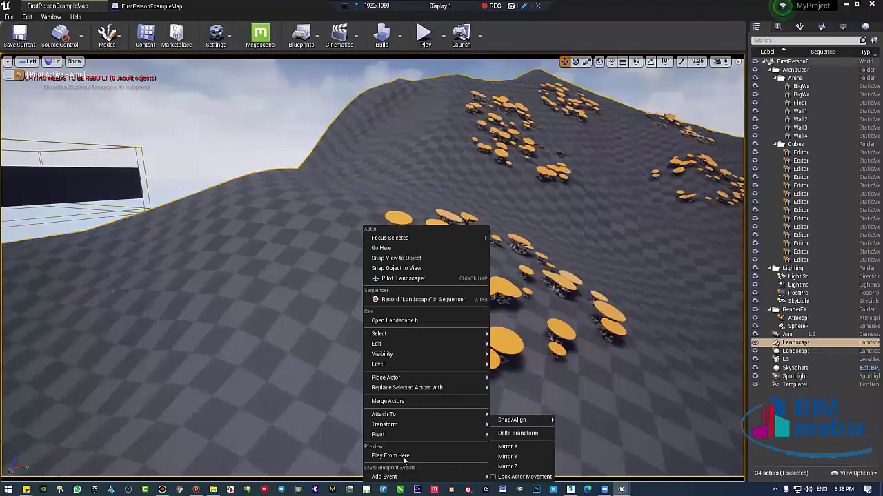
{"action": "key", "text": "alt+p"}
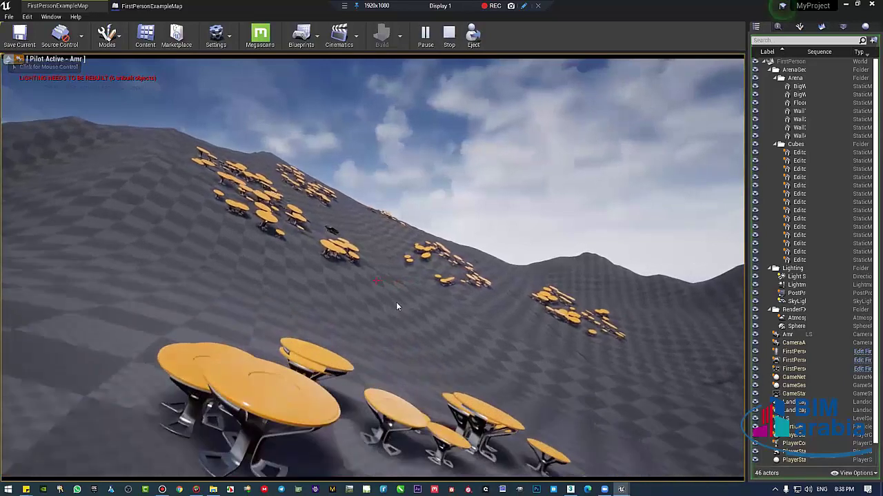
{"action": "left_click", "coordinate": [395, 302]}
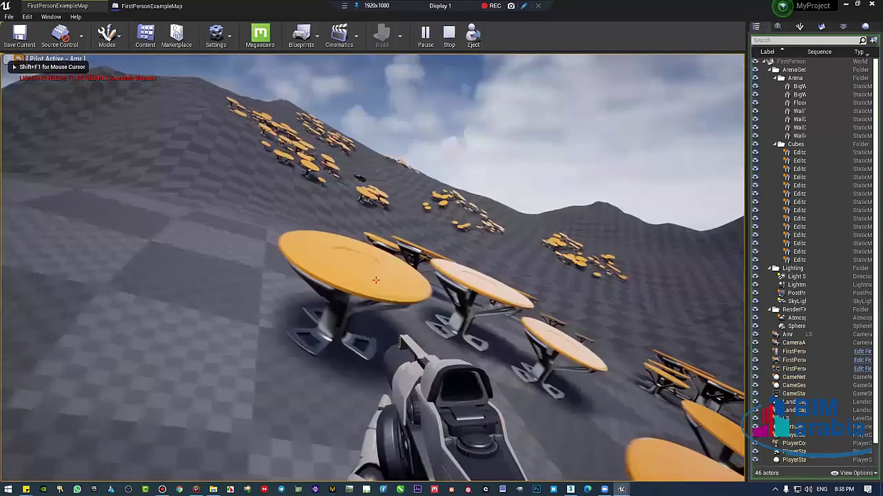
{"action": "left_click", "coordinate": [375, 281]}
{"action": "left_click", "coordinate": [376, 281]}
{"action": "left_click", "coordinate": [376, 280]}
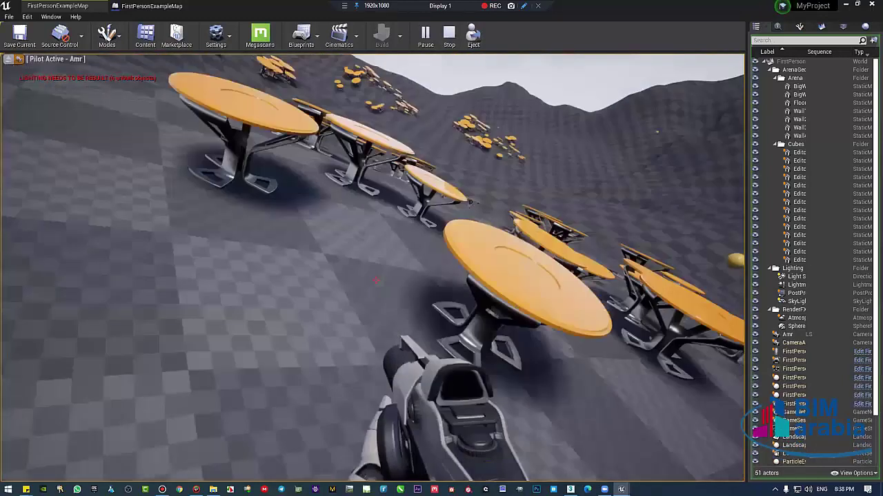
{"action": "key", "text": "Escape"}
{"action": "right_click_drag", "start_coordinate": [511, 289], "coordinate": [511, 235]}
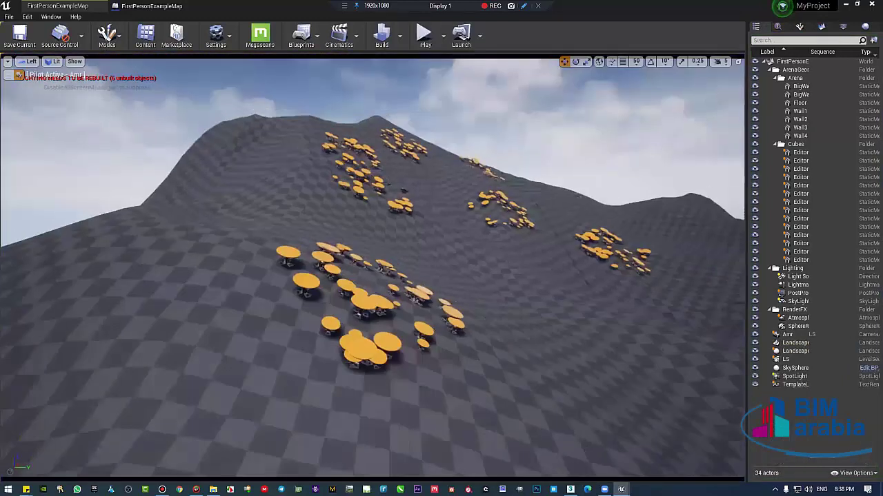
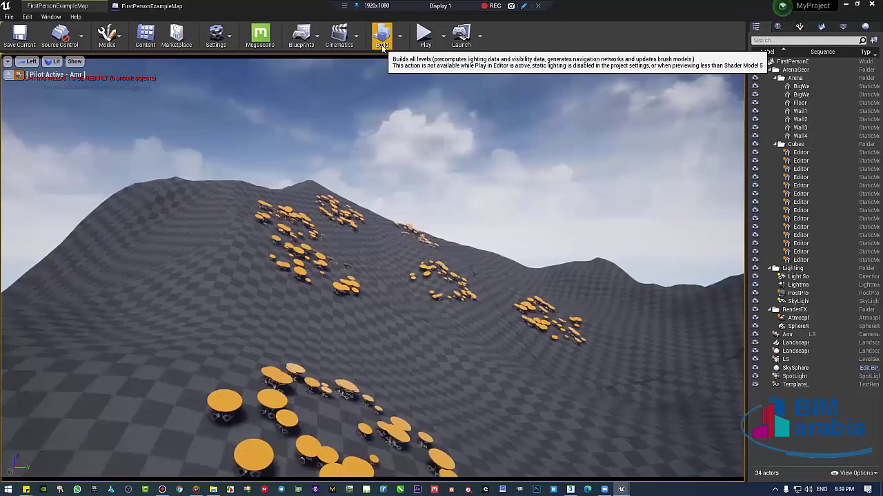
- Fly the camera over the sculpted hillside toward the orange mushroom clusters
{"action": "right_click_drag", "start_coordinate": [372, 268], "coordinate": [372, 269]}
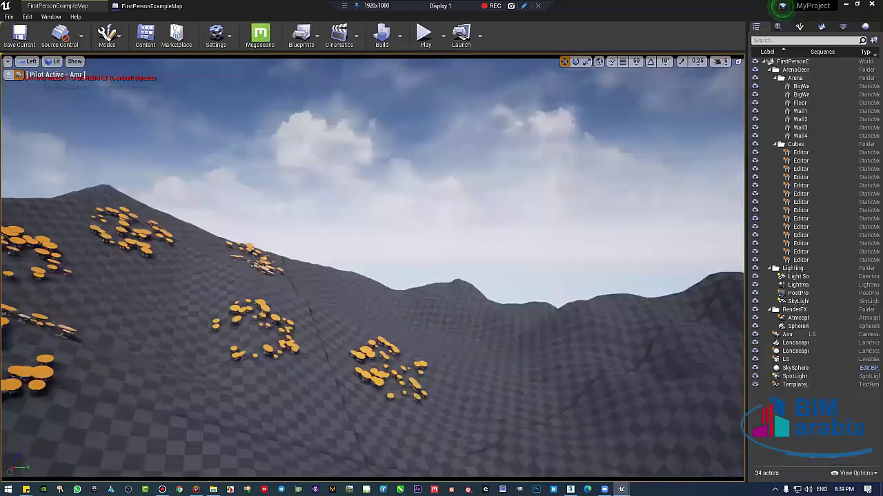
{"action": "right_click_drag", "start_coordinate": [483, 266], "coordinate": [484, 266]}
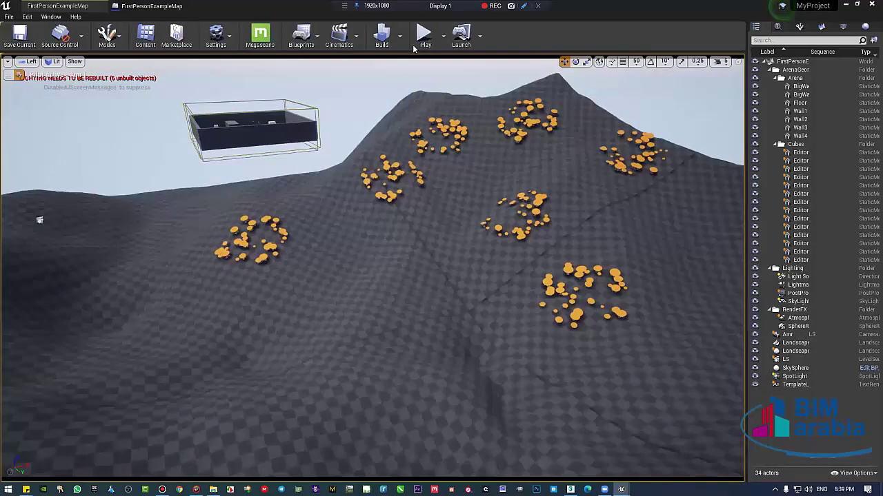
- Expand Lightmass Settings in World Settings and review the Build menu's Lighting Quality levels
{"action": "left_click", "coordinate": [867, 29]}
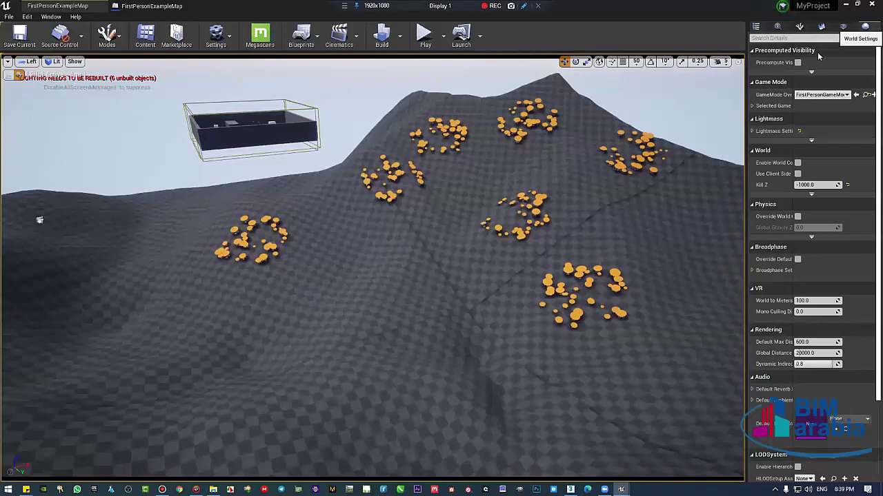
{"action": "left_click", "coordinate": [753, 131]}
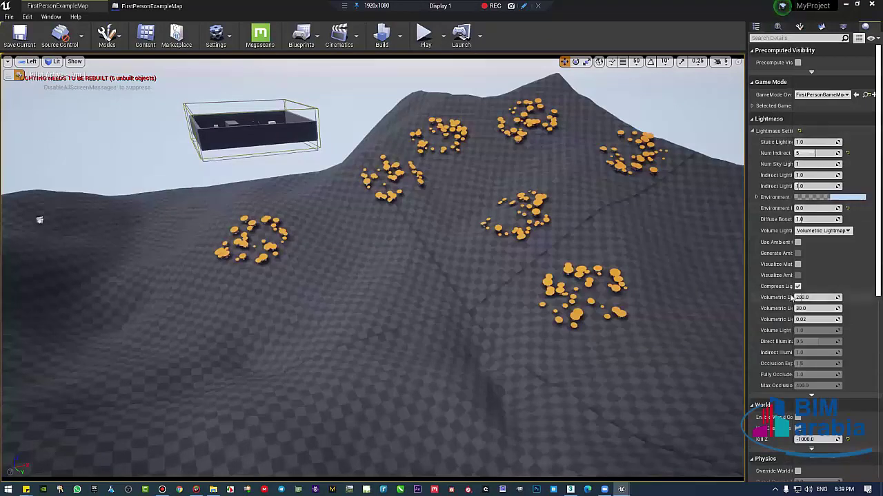
{"action": "left_click", "coordinate": [398, 40]}
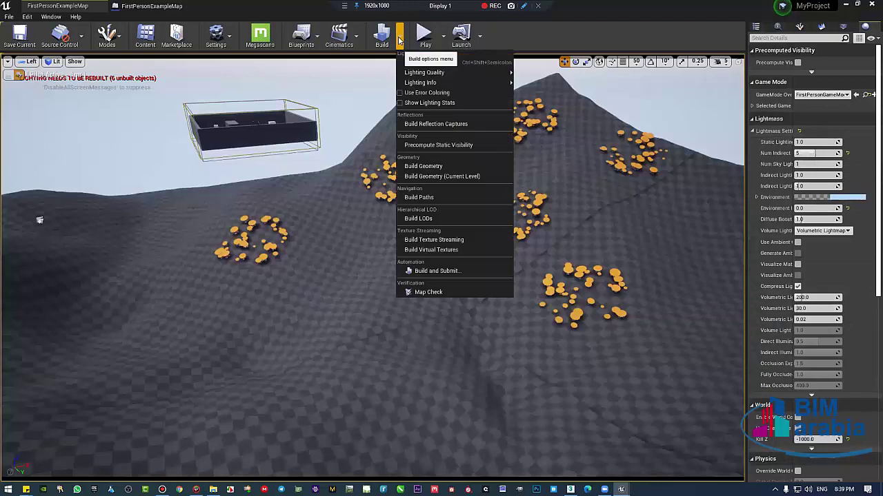
{"action": "mouse_move", "coordinate": [515, 76]}
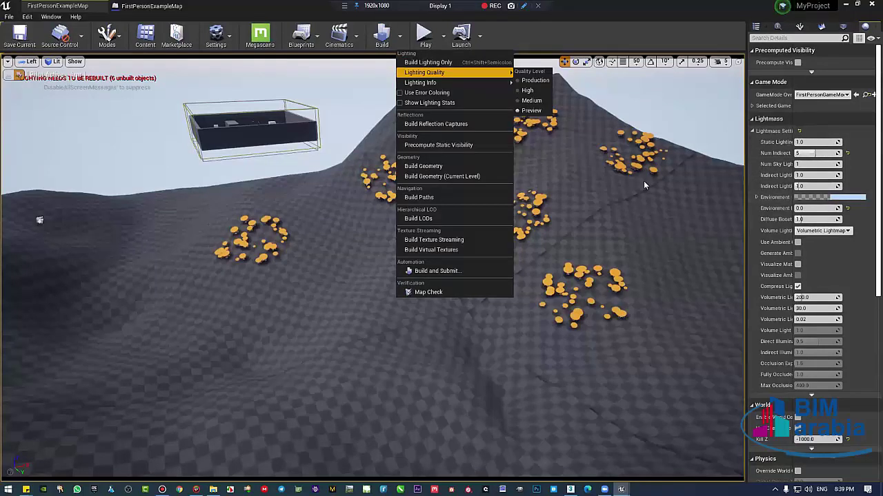
{"action": "right_click_drag", "start_coordinate": [645, 185], "coordinate": [262, 222]}
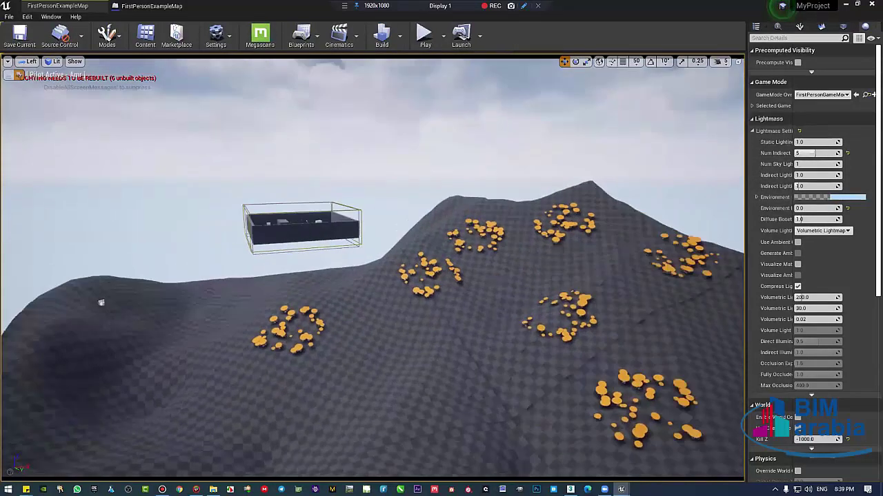
- Select the floating arena box and orbit the view to frame it
{"action": "right_click_drag", "start_coordinate": [101, 302], "coordinate": [544, 391]}
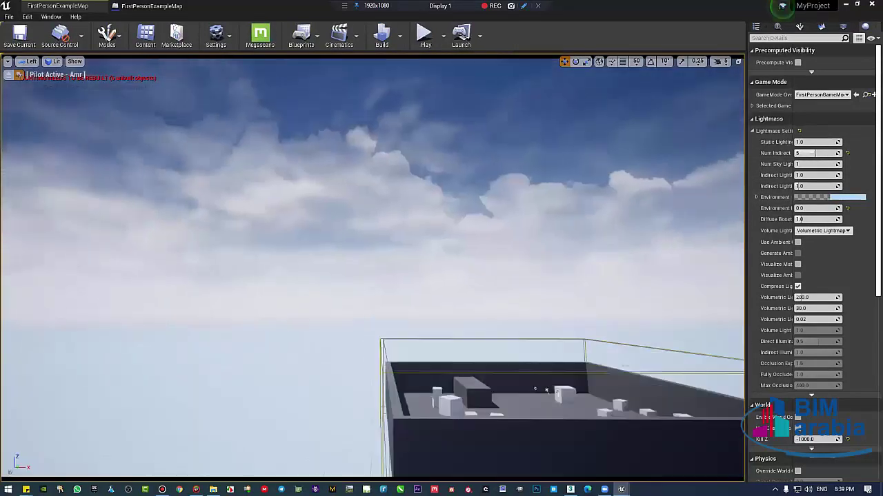
{"action": "left_click_drag", "start_coordinate": [545, 391], "coordinate": [209, 169], "text": "alt"}
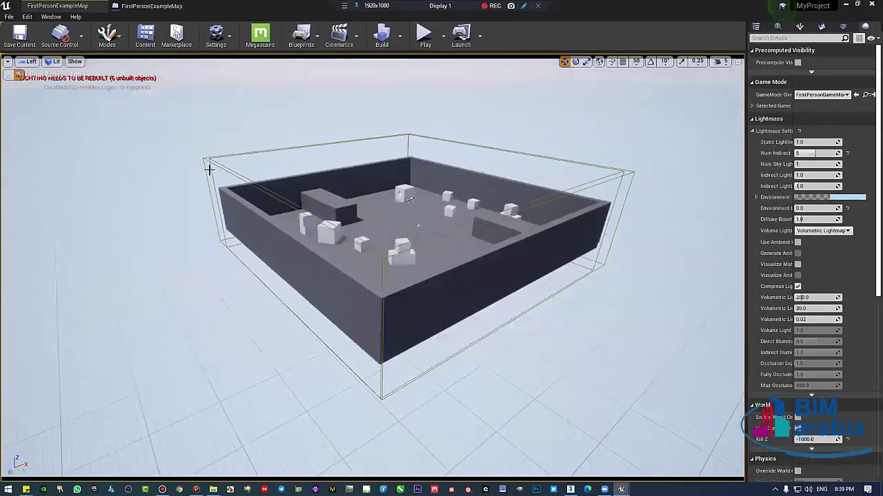
{"action": "left_click", "coordinate": [209, 169]}
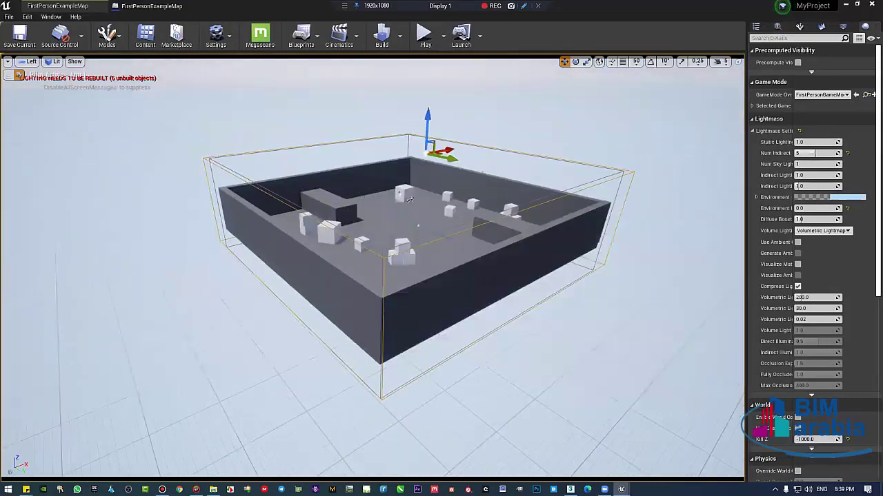
{"action": "middle_click_drag", "start_coordinate": [410, 199], "coordinate": [357, 219]}
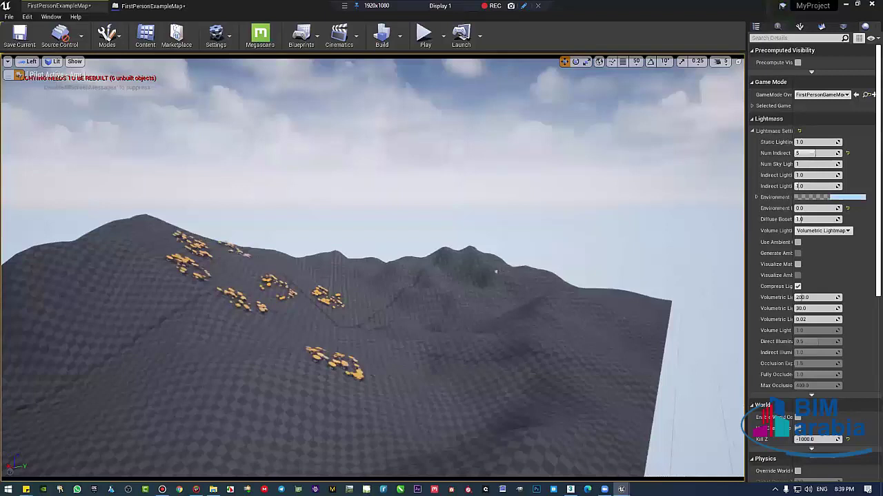
{"action": "right_click_drag", "start_coordinate": [496, 271], "coordinate": [481, 225]}
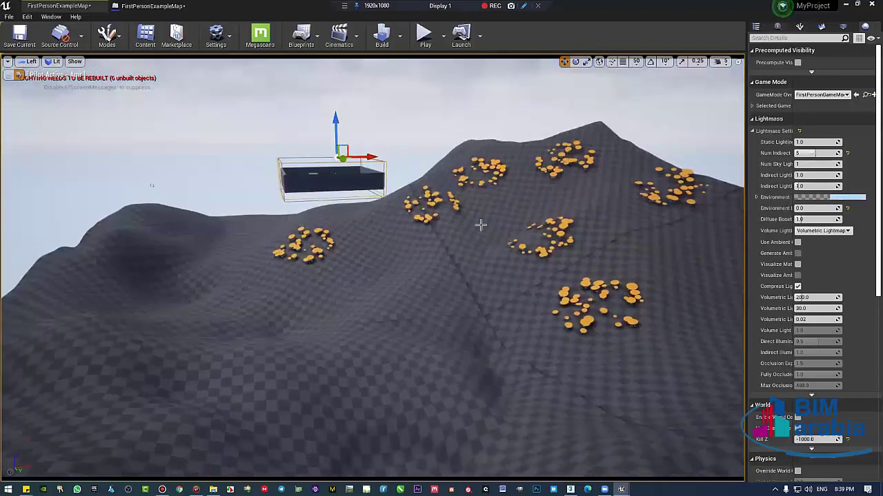
- Pull back over the terrain, then switch to Telegram from the hidden-icons tray
{"action": "right_click_drag", "start_coordinate": [577, 203], "coordinate": [576, 314]}
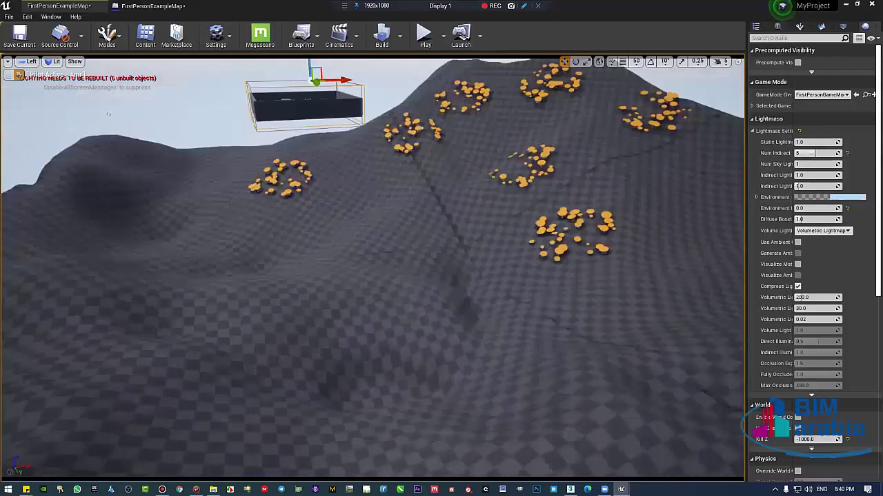
{"action": "right_click_drag", "start_coordinate": [268, 134], "coordinate": [268, 135]}
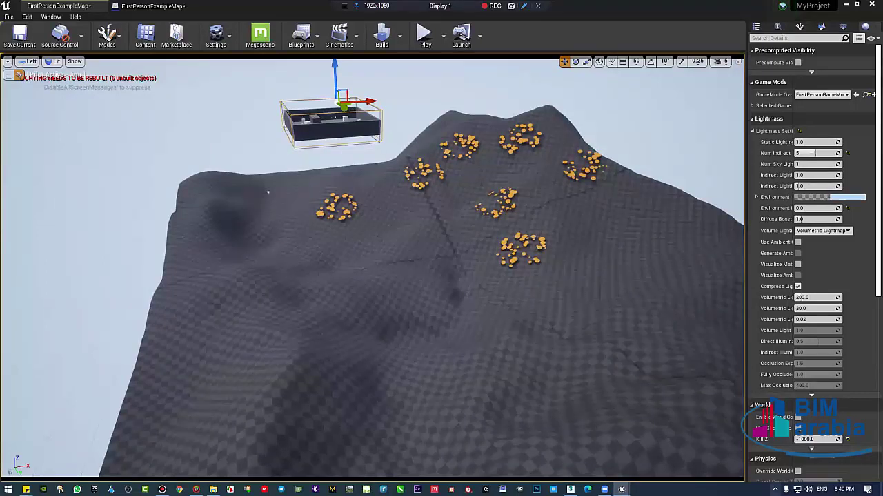
{"action": "left_click", "coordinate": [774, 489]}
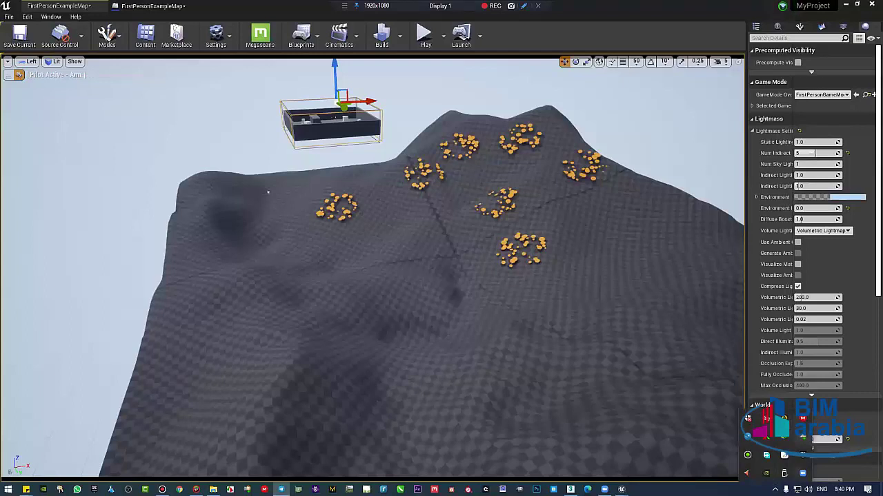
{"action": "left_click", "coordinate": [279, 489]}
- Open the A Studio channel and scroll up through its older posts
{"action": "left_click", "coordinate": [97, 76]}
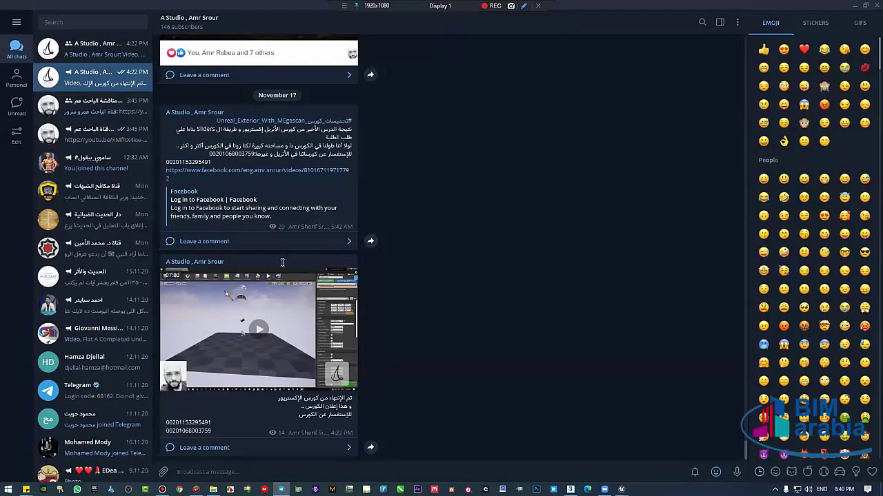
{"action": "scroll", "coordinate": [282, 263], "scroll_direction": "up", "scroll_amount": 5}
{"action": "scroll", "coordinate": [282, 259], "scroll_direction": "up", "scroll_amount": 5}
{"action": "scroll", "coordinate": [281, 248], "scroll_direction": "up", "scroll_amount": 5}
{"action": "scroll", "coordinate": [282, 247], "scroll_direction": "up", "scroll_amount": 5}
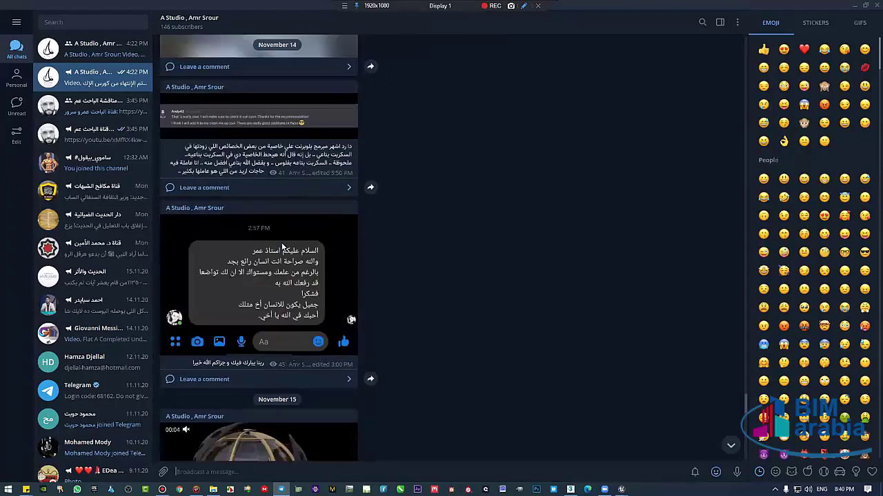
{"action": "scroll", "coordinate": [282, 247], "scroll_direction": "up", "scroll_amount": 5}
{"action": "scroll", "coordinate": [282, 245], "scroll_direction": "up", "scroll_amount": 5}
{"action": "scroll", "coordinate": [282, 244], "scroll_direction": "up", "scroll_amount": 5}
{"action": "scroll", "coordinate": [282, 243], "scroll_direction": "up", "scroll_amount": 5}
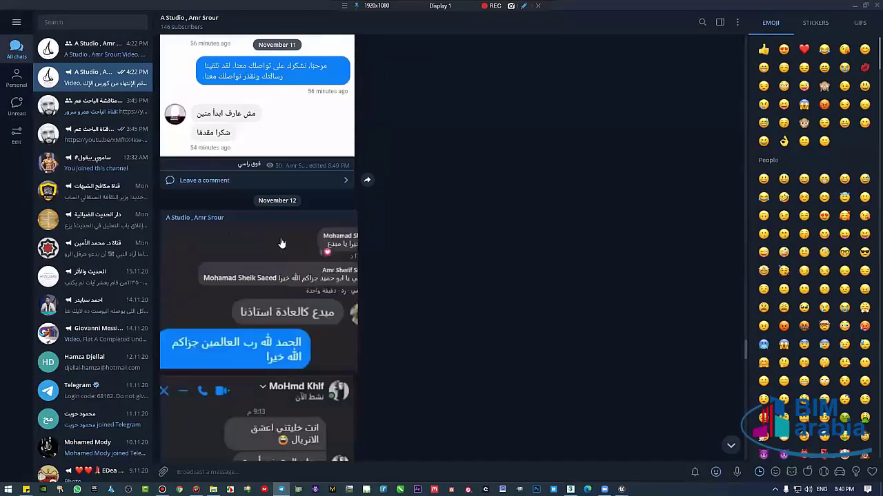
{"action": "scroll", "coordinate": [282, 242], "scroll_direction": "up", "scroll_amount": 5}
{"action": "scroll", "coordinate": [281, 241], "scroll_direction": "up", "scroll_amount": 5}
{"action": "scroll", "coordinate": [281, 239], "scroll_direction": "up", "scroll_amount": 5}
{"action": "scroll", "coordinate": [282, 236], "scroll_direction": "up", "scroll_amount": 3}
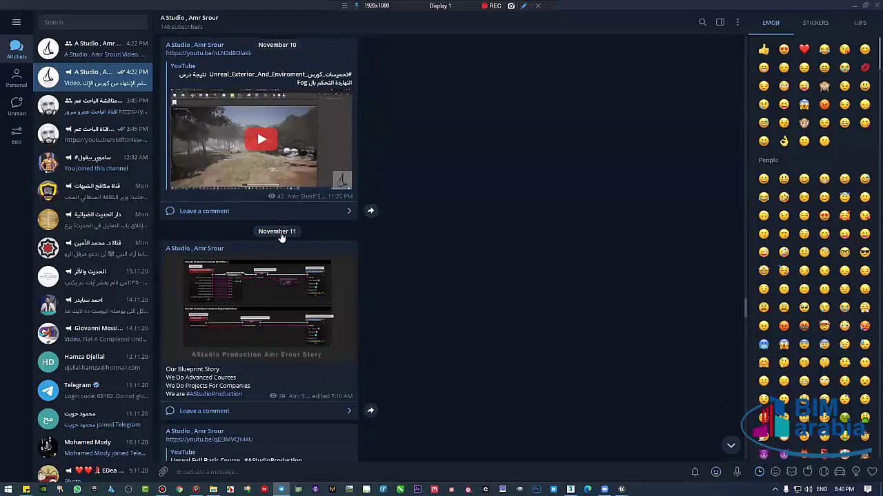
{"action": "scroll", "coordinate": [280, 237], "scroll_direction": "down", "scroll_amount": 5}
{"action": "scroll", "coordinate": [273, 238], "scroll_direction": "down", "scroll_amount": 3}
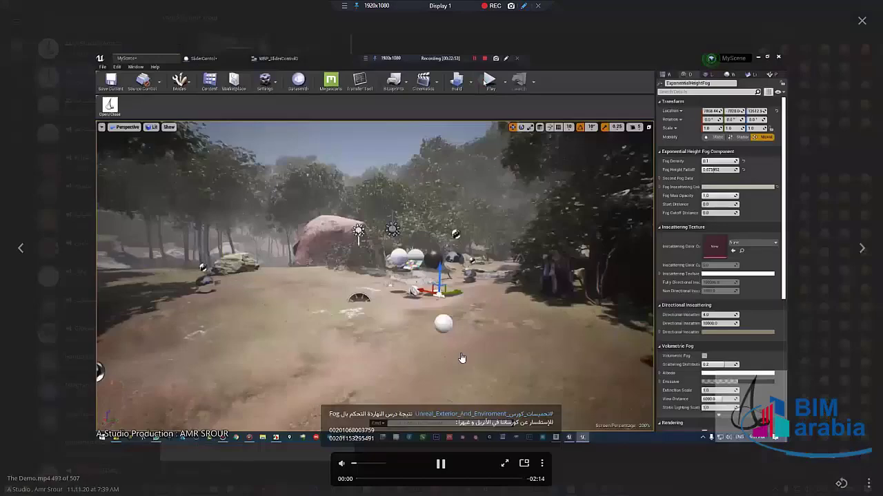
- Skip ahead in the demo video, then exit the full-screen viewer
{"action": "left_click", "coordinate": [379, 478]}
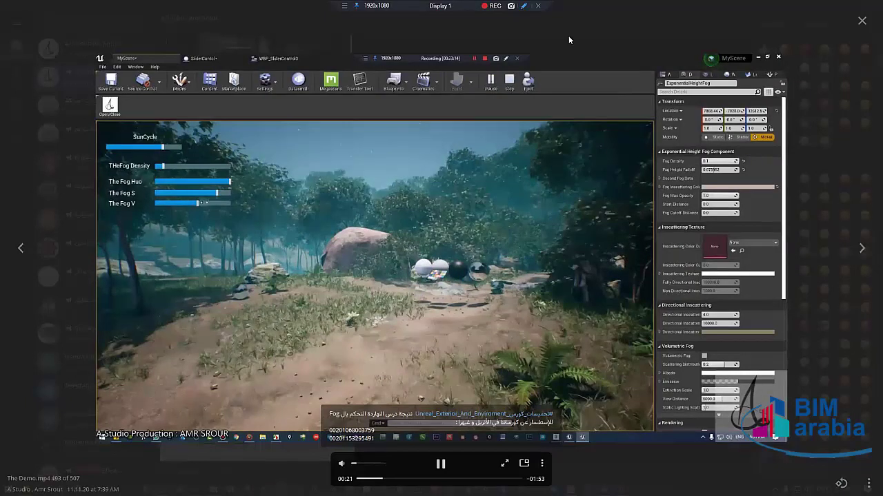
{"action": "key", "text": "Escape"}
{"action": "scroll", "coordinate": [567, 157], "scroll_direction": "down", "scroll_amount": 2}
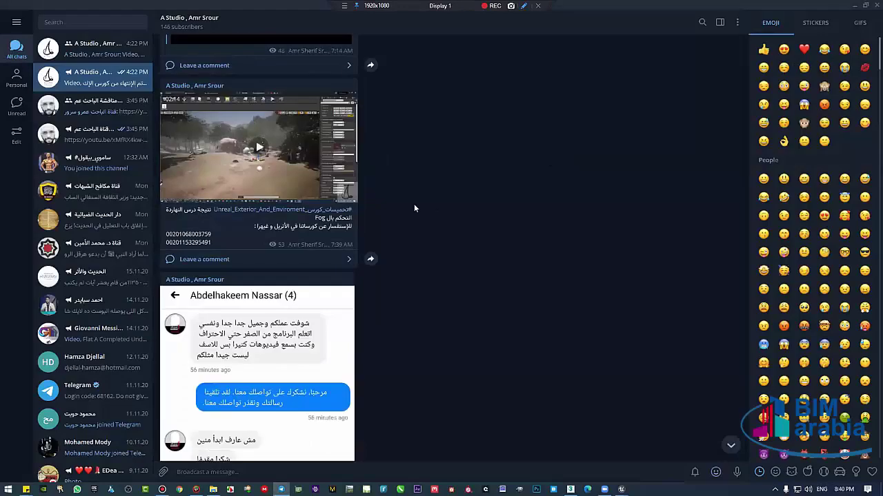
- Scroll further up the feed until the August 11 posts appear
{"action": "scroll", "coordinate": [414, 193], "scroll_direction": "up", "scroll_amount": 5}
{"action": "scroll", "coordinate": [416, 180], "scroll_direction": "up", "scroll_amount": 5}
{"action": "scroll", "coordinate": [410, 178], "scroll_direction": "up", "scroll_amount": 5}
{"action": "scroll", "coordinate": [393, 193], "scroll_direction": "up", "scroll_amount": 5}
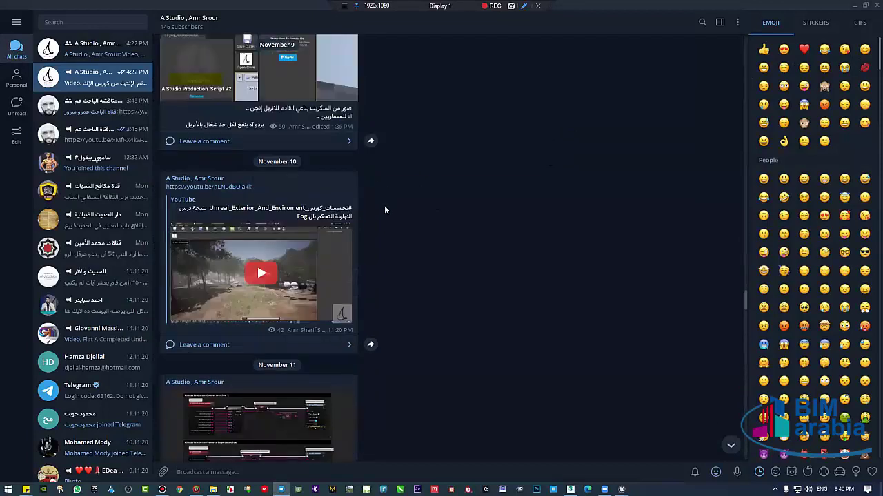
{"action": "scroll", "coordinate": [398, 314], "scroll_direction": "up", "scroll_amount": 3}
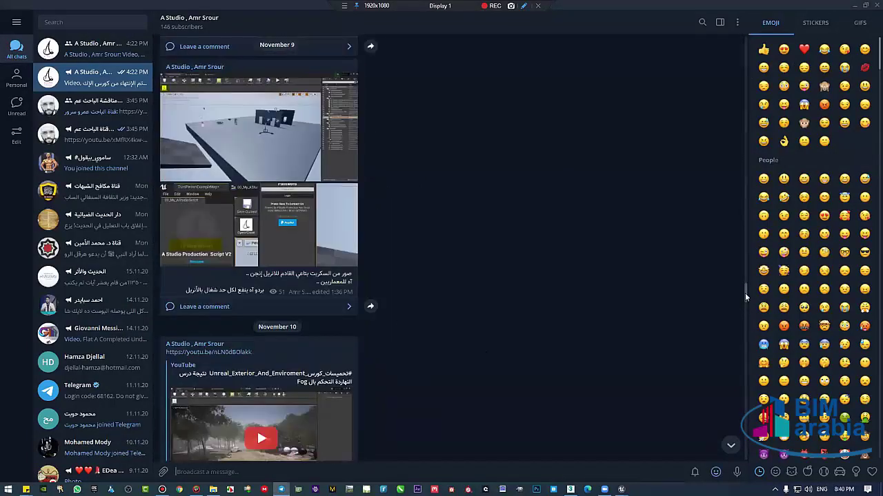
{"action": "scroll", "coordinate": [744, 275], "scroll_direction": "up", "scroll_amount": 2}
{"action": "scroll", "coordinate": [745, 267], "scroll_direction": "up", "scroll_amount": 3}
{"action": "scroll", "coordinate": [747, 238], "scroll_direction": "up", "scroll_amount": 2}
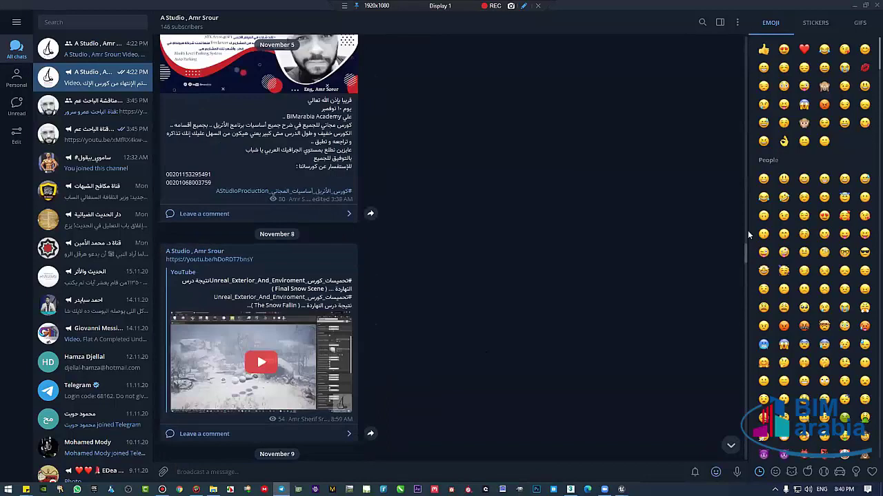
{"action": "scroll", "coordinate": [747, 231], "scroll_direction": "up", "scroll_amount": 4}
{"action": "scroll", "coordinate": [748, 207], "scroll_direction": "up", "scroll_amount": 4}
{"action": "scroll", "coordinate": [749, 179], "scroll_direction": "up", "scroll_amount": 4}
{"action": "scroll", "coordinate": [750, 159], "scroll_direction": "up", "scroll_amount": 4}
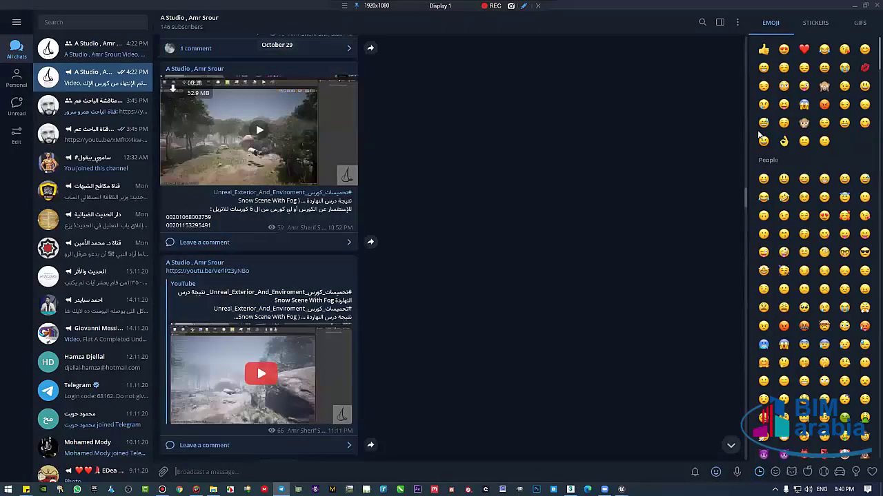
{"action": "scroll", "coordinate": [759, 124], "scroll_direction": "up", "scroll_amount": 4}
{"action": "scroll", "coordinate": [760, 107], "scroll_direction": "up", "scroll_amount": 4}
{"action": "scroll", "coordinate": [761, 86], "scroll_direction": "up", "scroll_amount": 4}
{"action": "scroll", "coordinate": [761, 69], "scroll_direction": "up", "scroll_amount": 4}
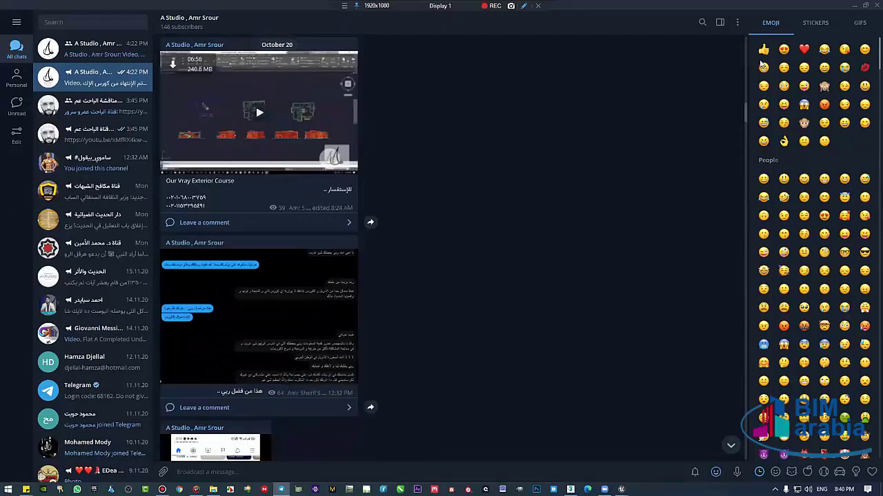
{"action": "scroll", "coordinate": [676, 124], "scroll_direction": "up", "scroll_amount": 5}
{"action": "scroll", "coordinate": [583, 182], "scroll_direction": "up", "scroll_amount": 5}
{"action": "scroll", "coordinate": [500, 192], "scroll_direction": "up", "scroll_amount": 5}
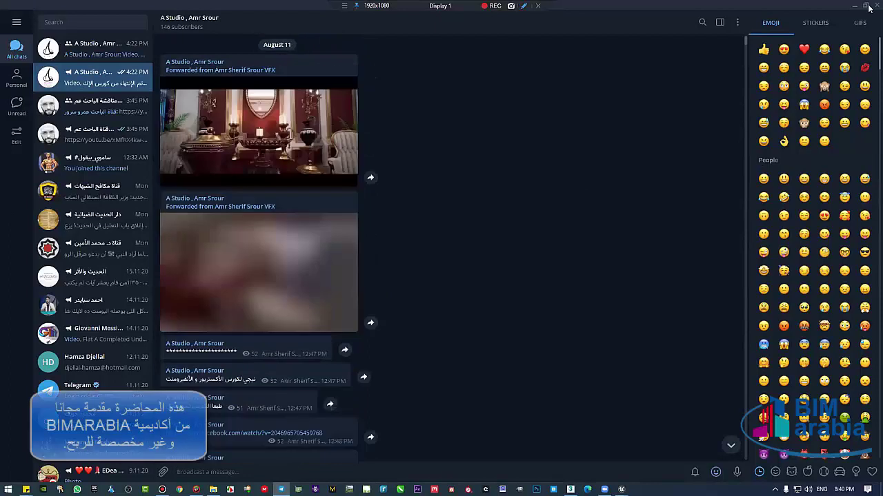
{"action": "scroll", "coordinate": [549, 191], "scroll_direction": "up", "scroll_amount": 5}
{"action": "scroll", "coordinate": [451, 290], "scroll_direction": "up", "scroll_amount": 5}
{"action": "scroll", "coordinate": [477, 264], "scroll_direction": "up", "scroll_amount": 5}
{"action": "scroll", "coordinate": [453, 248], "scroll_direction": "up", "scroll_amount": 3}
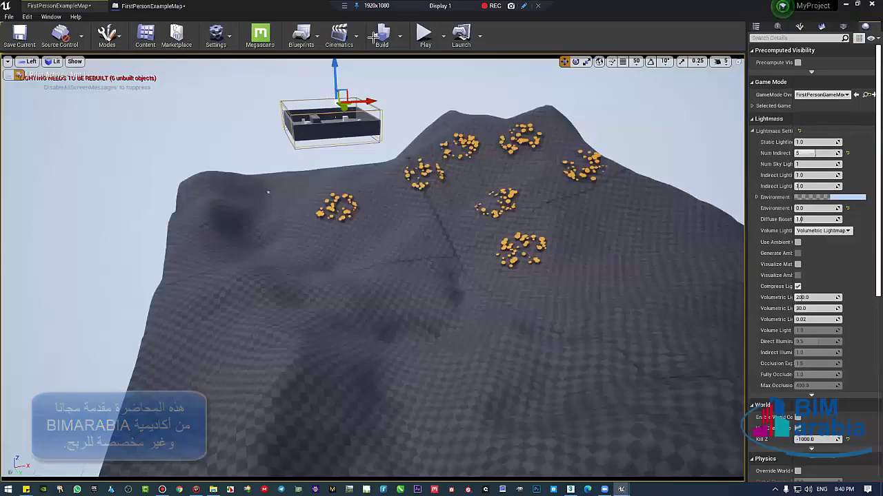
- Show the Build menu's Lighting Info submenu and fly over the floating box and mushroom hill
{"action": "left_click", "coordinate": [399, 36]}
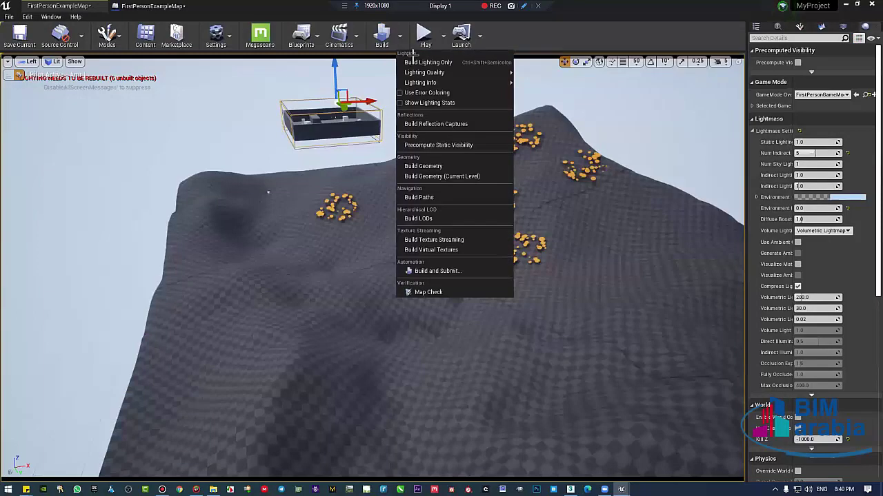
{"action": "mouse_move", "coordinate": [412, 73]}
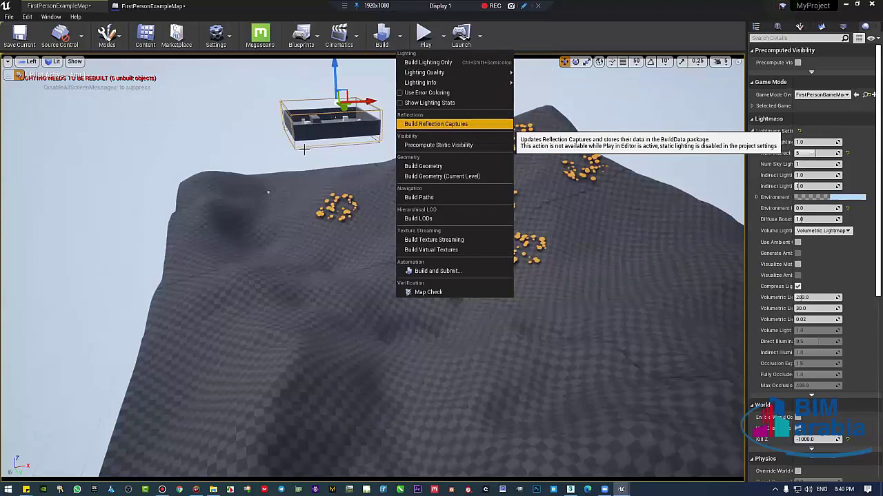
{"action": "right_click_drag", "start_coordinate": [304, 149], "coordinate": [276, 117]}
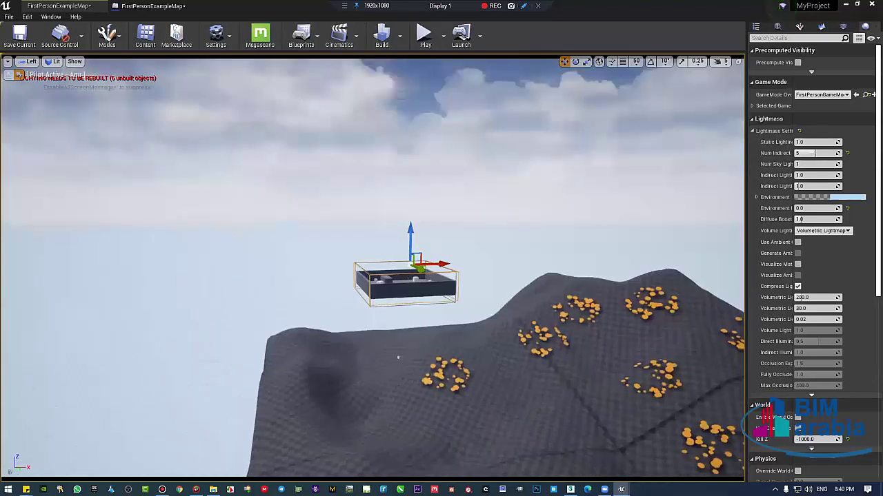
{"action": "scroll", "coordinate": [372, 269], "scroll_direction": "up", "scroll_amount": 2}
{"action": "scroll", "coordinate": [372, 269], "scroll_direction": "up", "scroll_amount": 2}
{"action": "scroll", "coordinate": [373, 269], "scroll_direction": "up", "scroll_amount": 2}
{"action": "scroll", "coordinate": [372, 269], "scroll_direction": "up", "scroll_amount": 2}
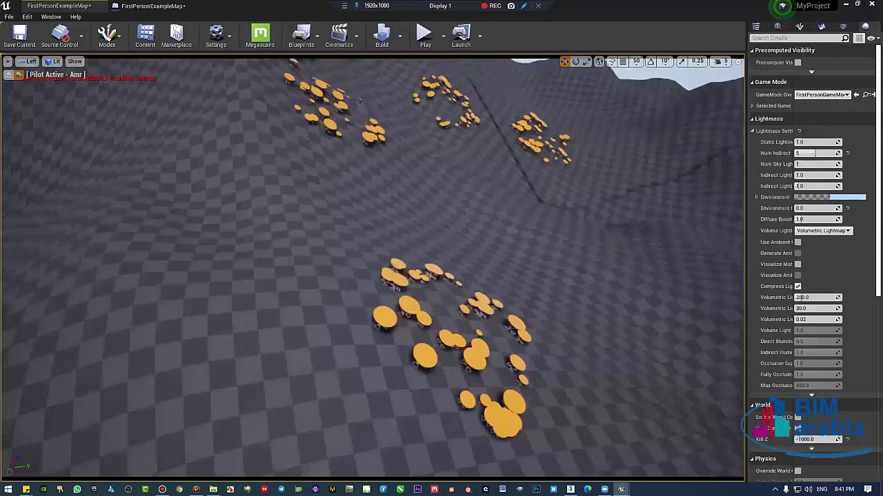
{"action": "right_click_drag", "start_coordinate": [279, 156], "coordinate": [218, 50]}
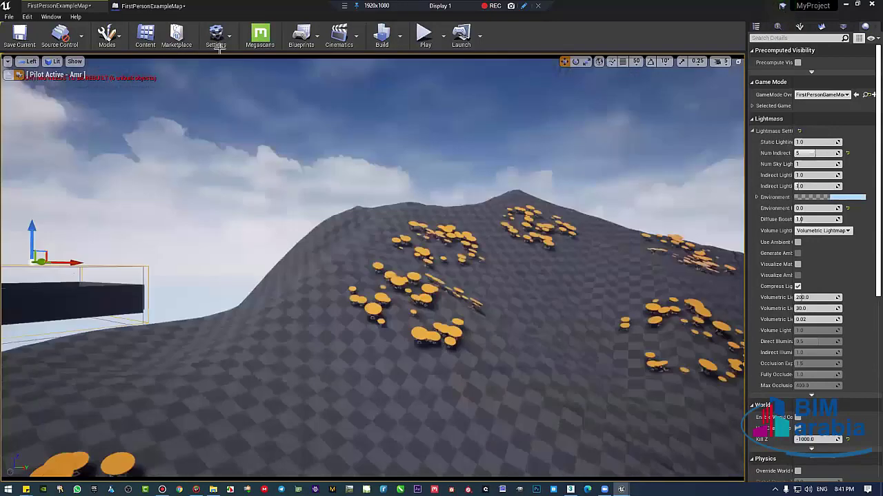
{"action": "right_click_drag", "start_coordinate": [381, 69], "coordinate": [409, 129]}
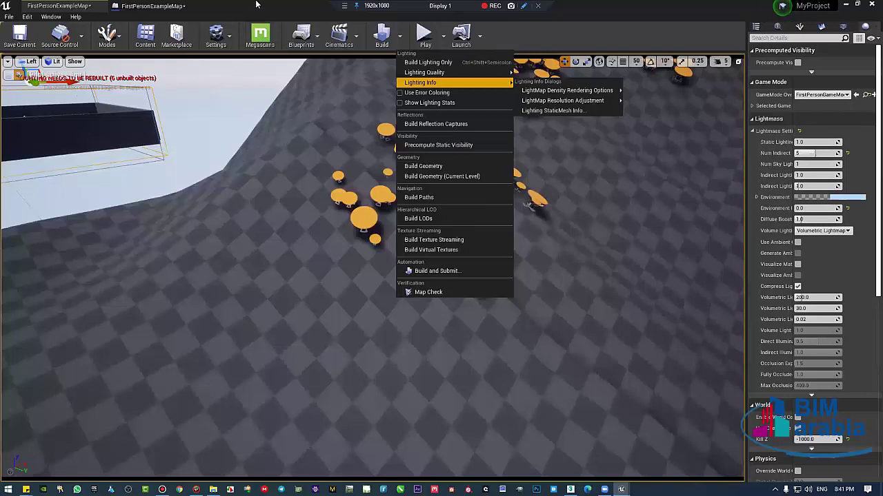
- Close the Build menu, then check the Play and Launch dropdown options, closing each
{"action": "left_click", "coordinate": [274, 14]}
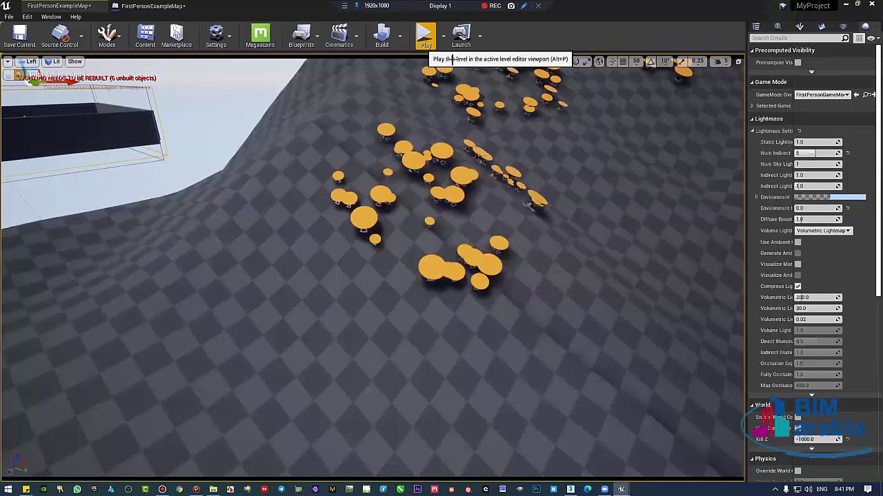
{"action": "left_click", "coordinate": [445, 46]}
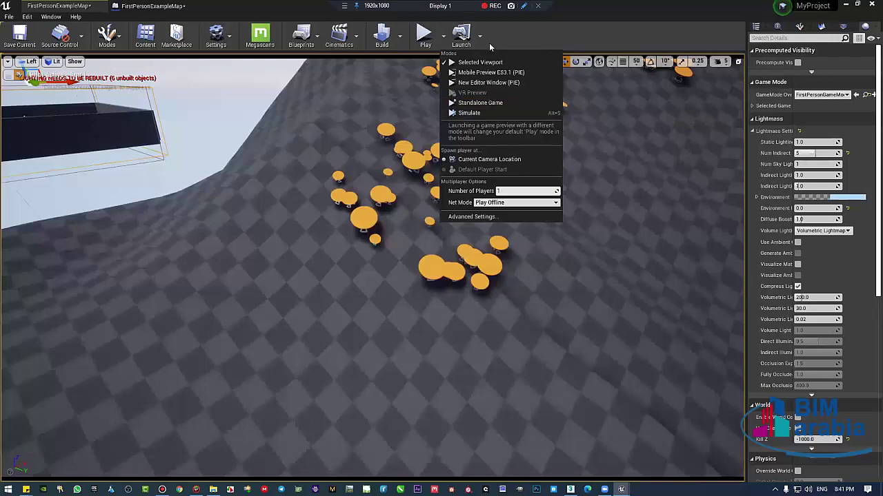
{"action": "left_click", "coordinate": [553, 24]}
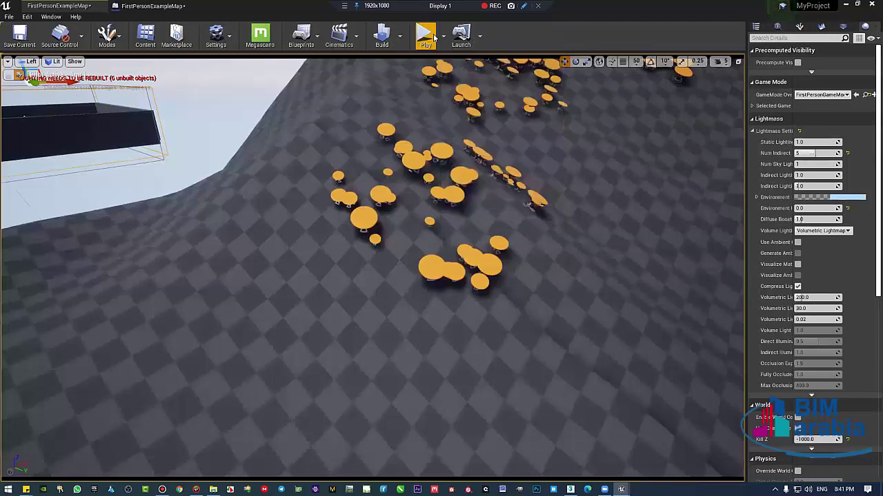
{"action": "left_click", "coordinate": [479, 34]}
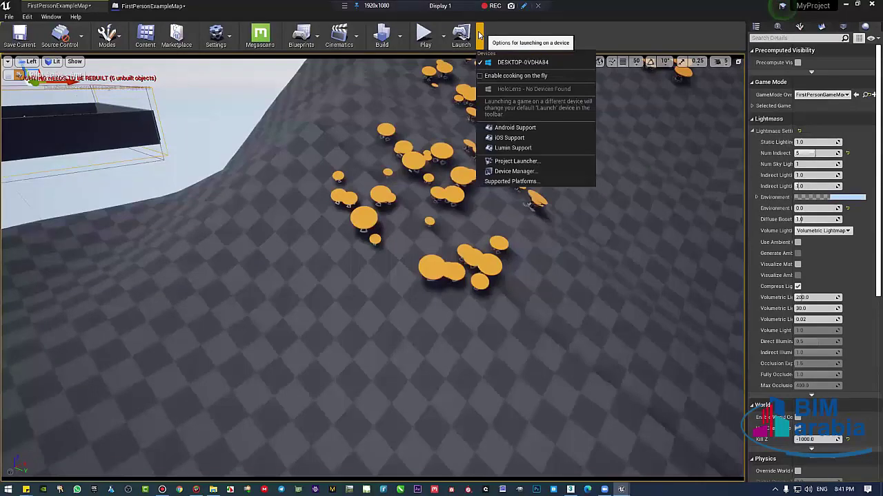
{"action": "left_click", "coordinate": [527, 32]}
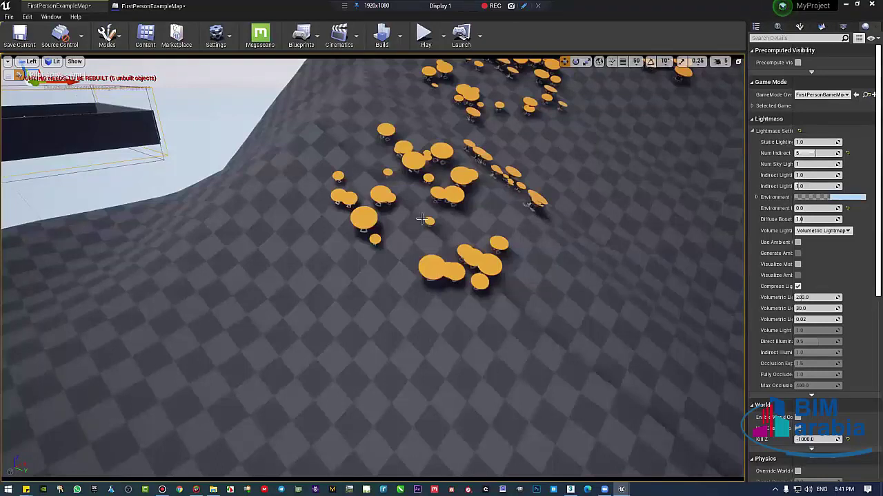
- Fly into the arena, select the white cube and rotate it onto its edge
{"action": "mouse_move", "coordinate": [666, 286]}
{"action": "right_mouse_down"}
{"action": "mouse_move", "coordinate": [566, 235]}
{"action": "mouse_move", "coordinate": [483, 248]}
{"action": "right_mouse_up"}
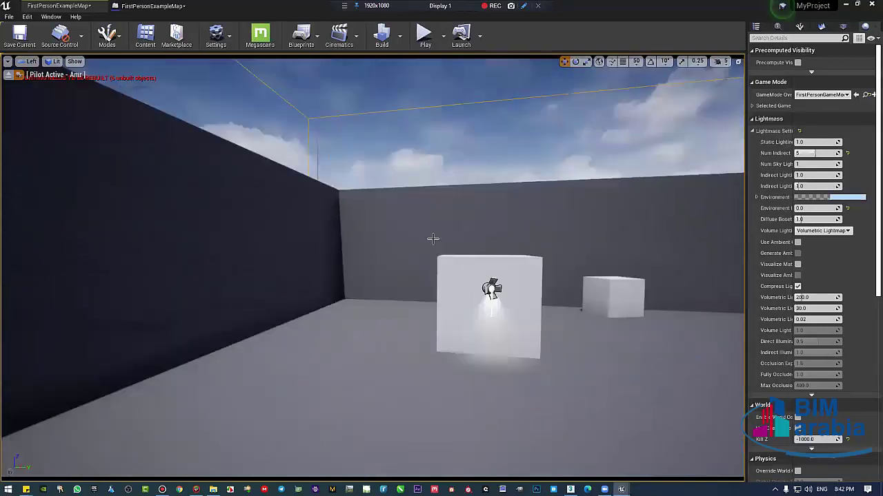
{"action": "right_click_drag", "start_coordinate": [482, 248], "coordinate": [429, 264]}
{"action": "left_click", "coordinate": [429, 263]}
{"action": "key", "text": "e"}
{"action": "left_click_drag", "start_coordinate": [429, 263], "coordinate": [430, 241]}
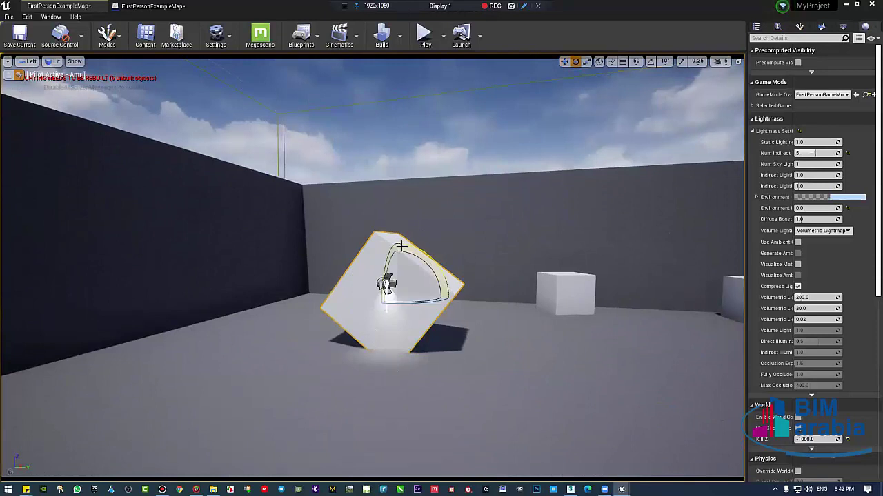
- Lift the cube straight up off the floor with the move gizmo
{"action": "key", "text": "w"}
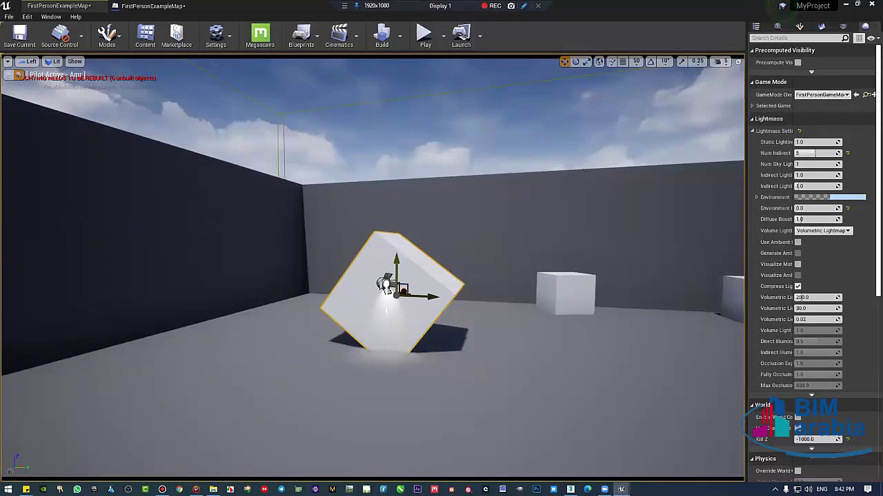
{"action": "left_click_drag", "start_coordinate": [396, 266], "coordinate": [397, 200]}
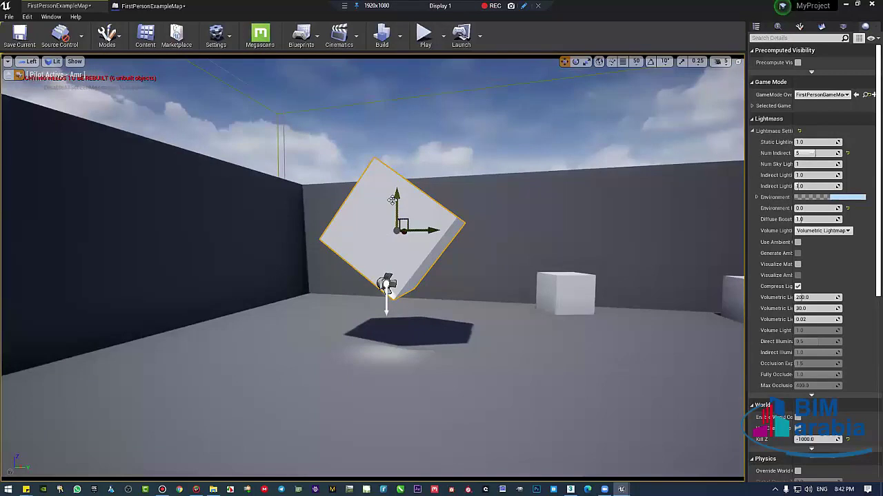
{"action": "key", "text": "e"}
{"action": "key", "text": "w"}
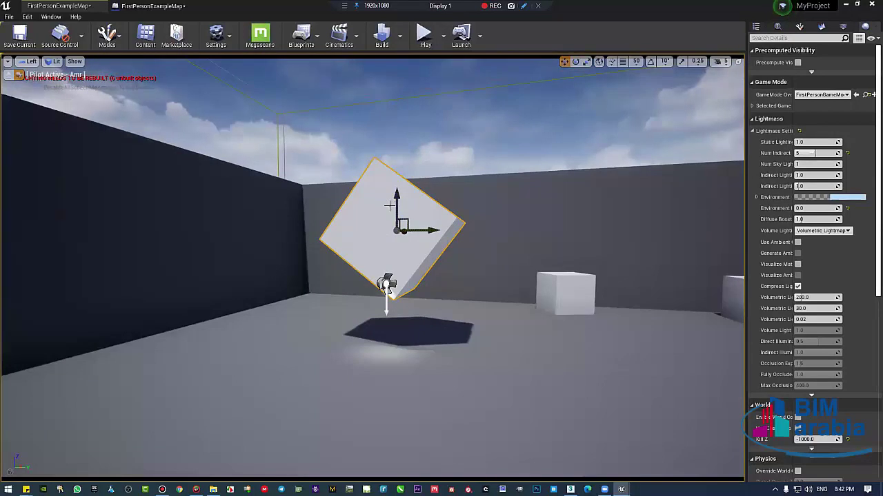
{"action": "key", "text": "r"}
{"action": "key", "text": "w"}
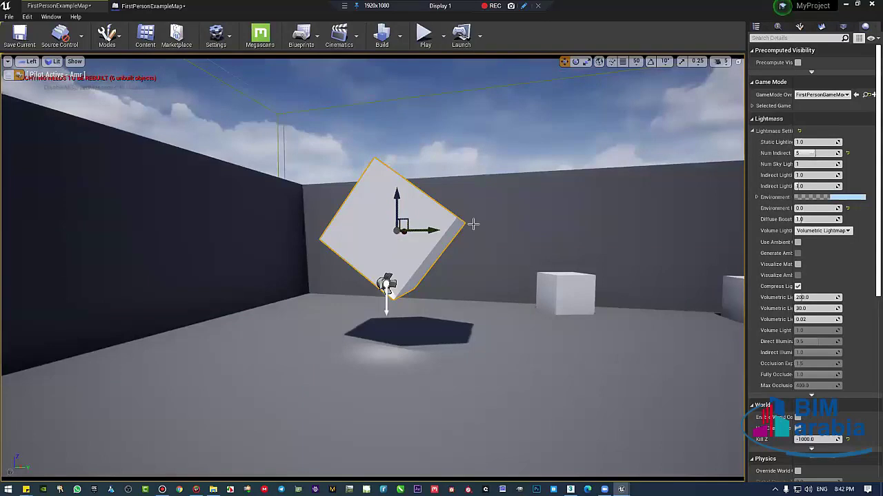
{"action": "key", "text": "e"}
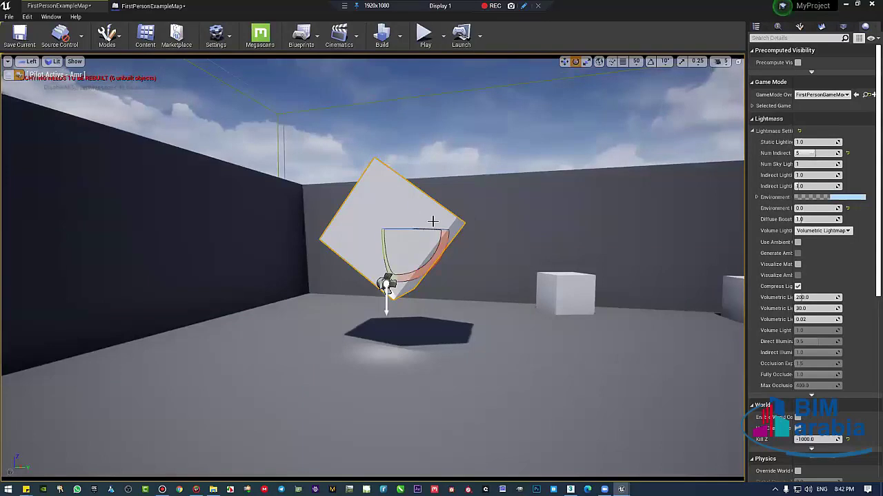
{"action": "key", "text": "r"}
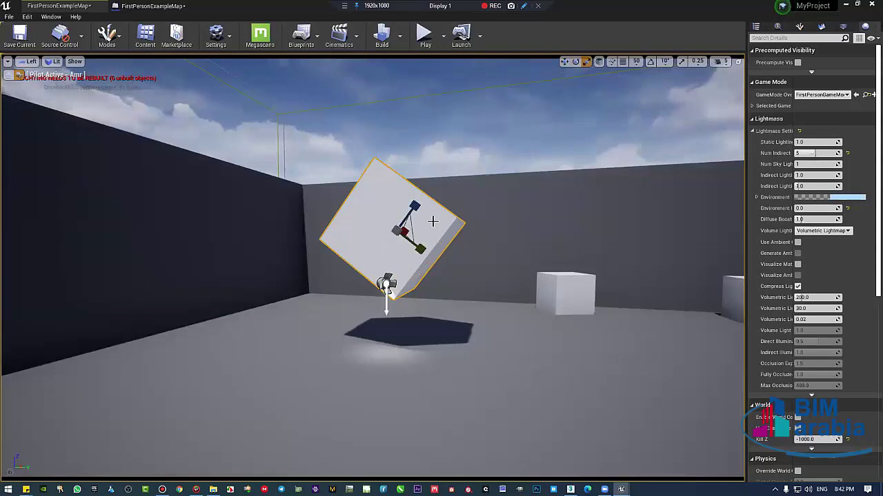
{"action": "key", "text": "w"}
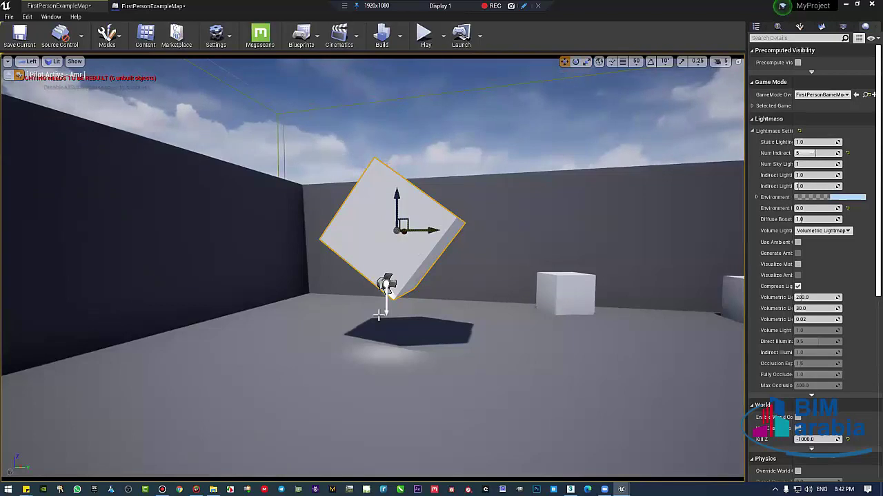
- Raise the cube slightly higher and switch the transform gizmo to local space
{"action": "left_click_drag", "start_coordinate": [398, 207], "coordinate": [363, 187]}
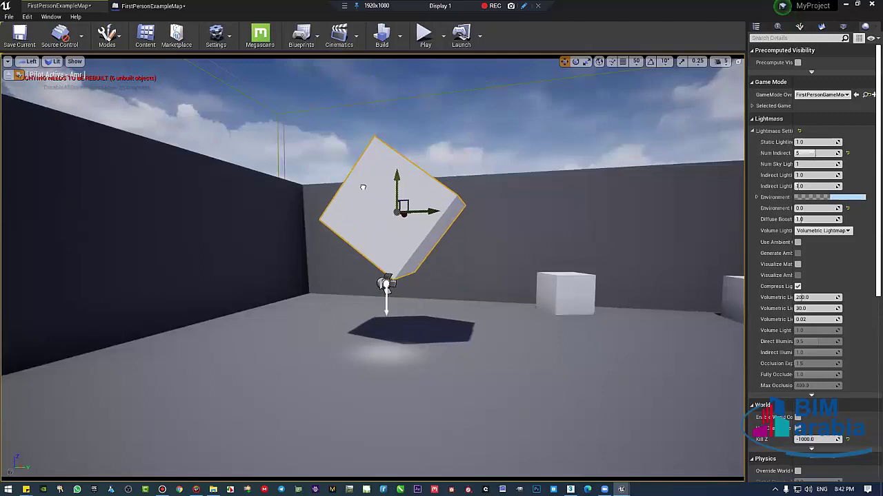
{"action": "mouse_move", "coordinate": [531, 229]}
{"action": "right_mouse_down"}
{"action": "mouse_move", "coordinate": [433, 164]}
{"action": "mouse_move", "coordinate": [252, 204]}
{"action": "right_mouse_up"}
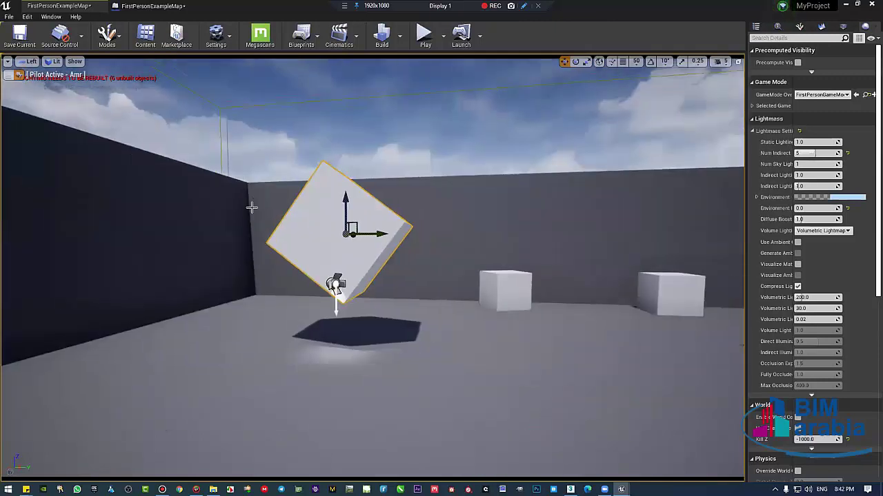
{"action": "left_click", "coordinate": [599, 62]}
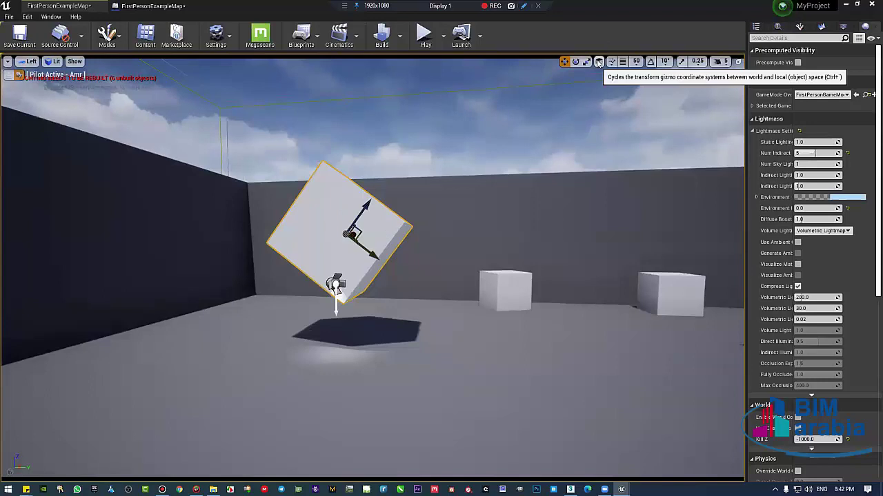
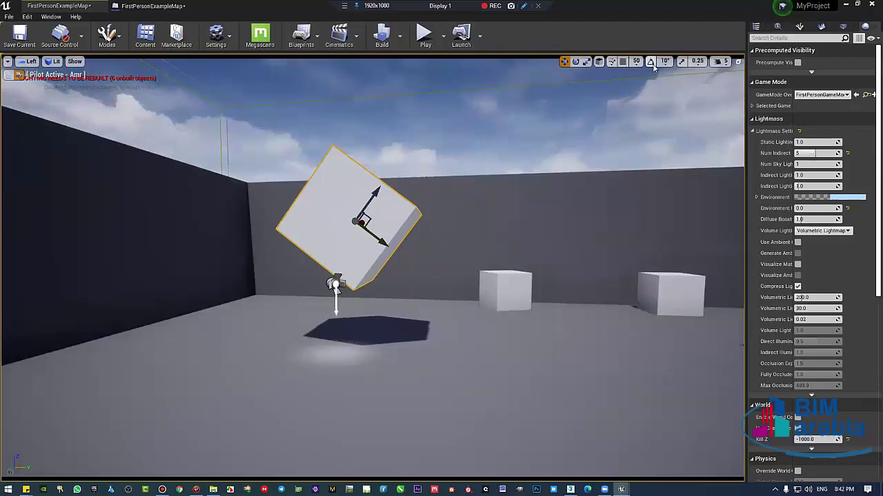
- Turn on Show FPS in the Viewport Options dropdown
{"action": "left_click", "coordinate": [9, 62]}
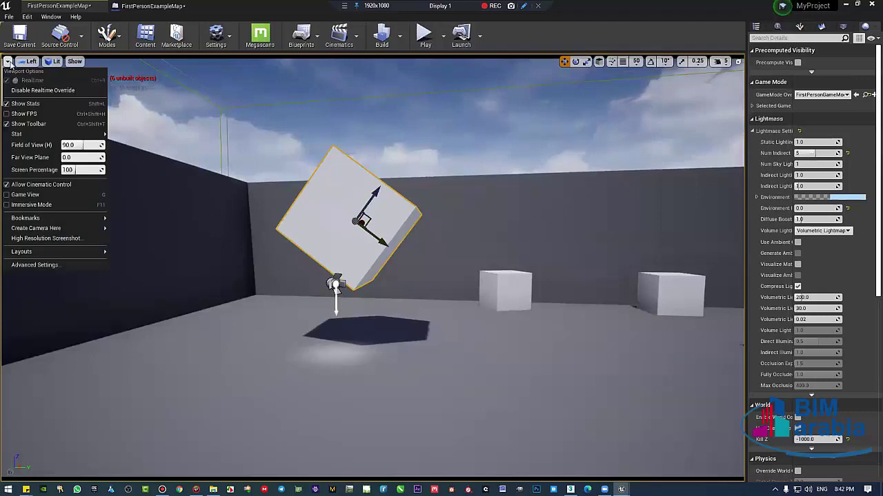
{"action": "left_click", "coordinate": [5, 113]}
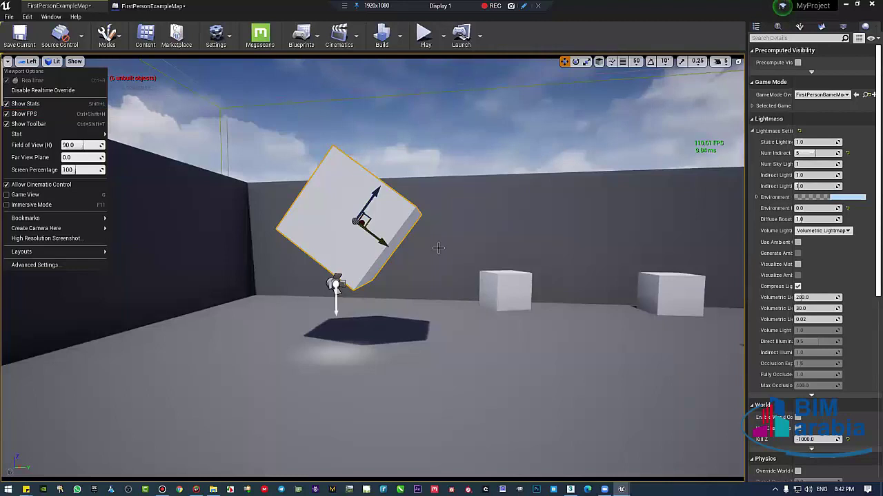
{"action": "scroll", "coordinate": [658, 249], "scroll_direction": "down", "scroll_amount": 2}
- Fly the camera through the level and focus the view on the selected tilted cube
{"action": "right_click_drag", "start_coordinate": [658, 249], "coordinate": [705, 155]}
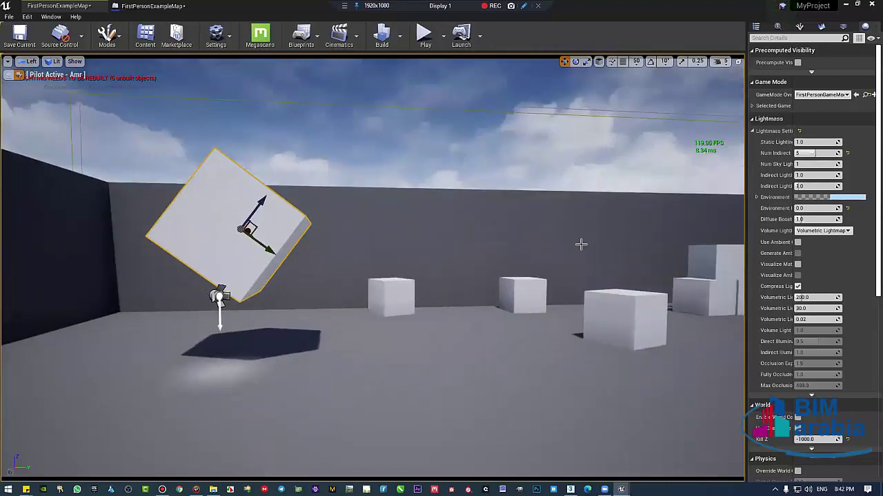
{"action": "right_click_drag", "start_coordinate": [581, 244], "coordinate": [620, 241]}
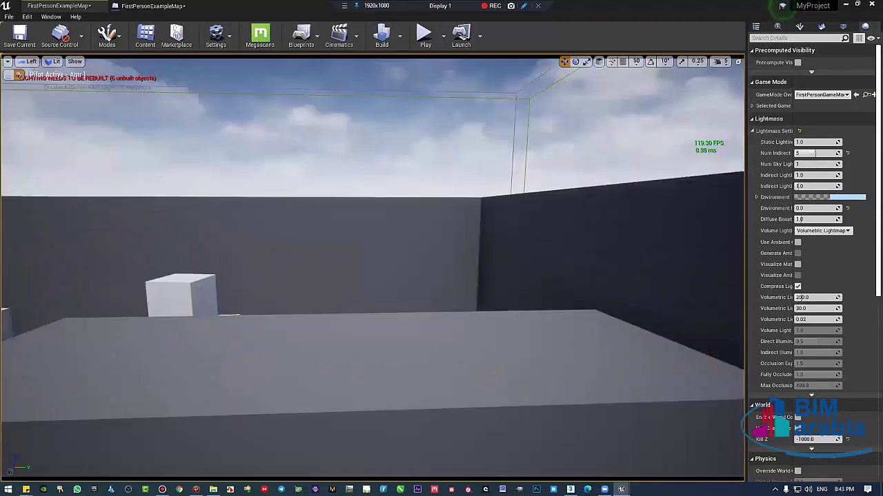
{"action": "key", "text": "f"}
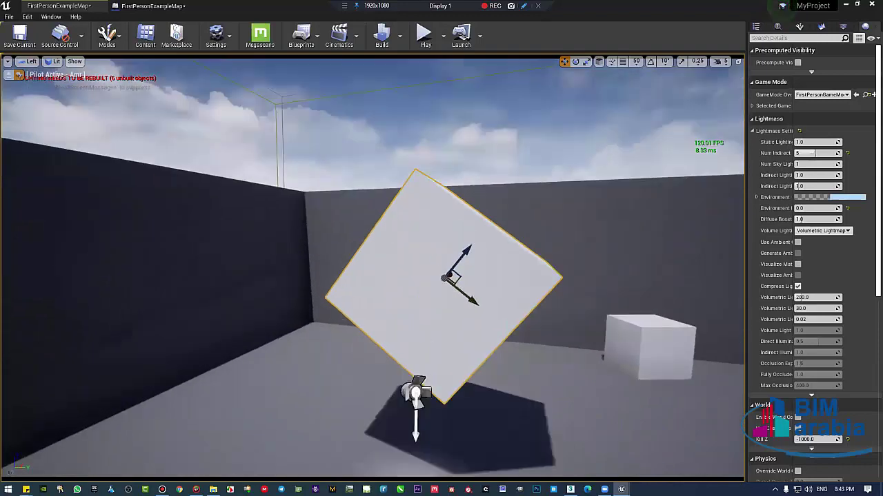
{"action": "right_click_drag", "start_coordinate": [561, 244], "coordinate": [561, 244]}
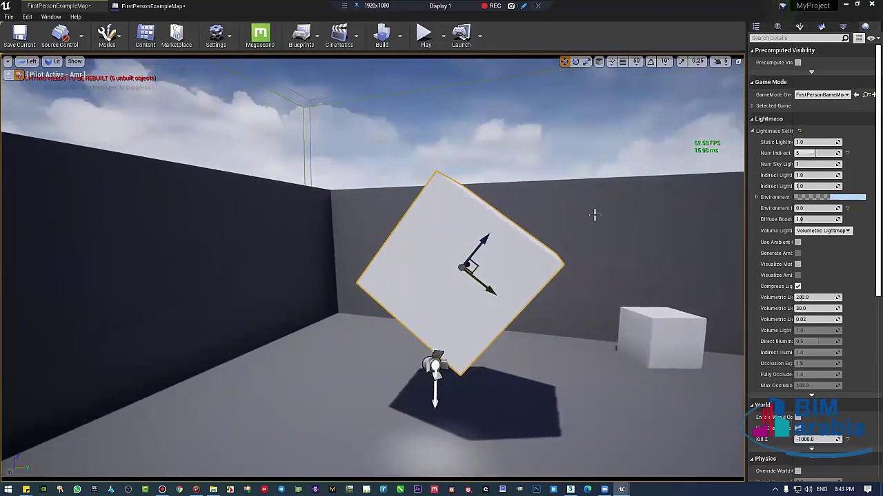
{"action": "right_click_drag", "start_coordinate": [594, 215], "coordinate": [684, 154]}
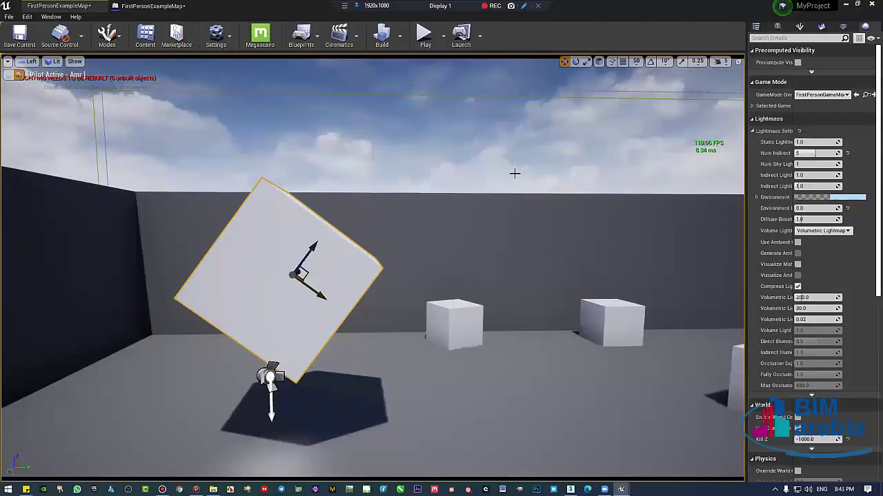
- Uncheck Show FPS and Show Stats, and drag the Field of View up to about 125
{"action": "left_click", "coordinate": [7, 61]}
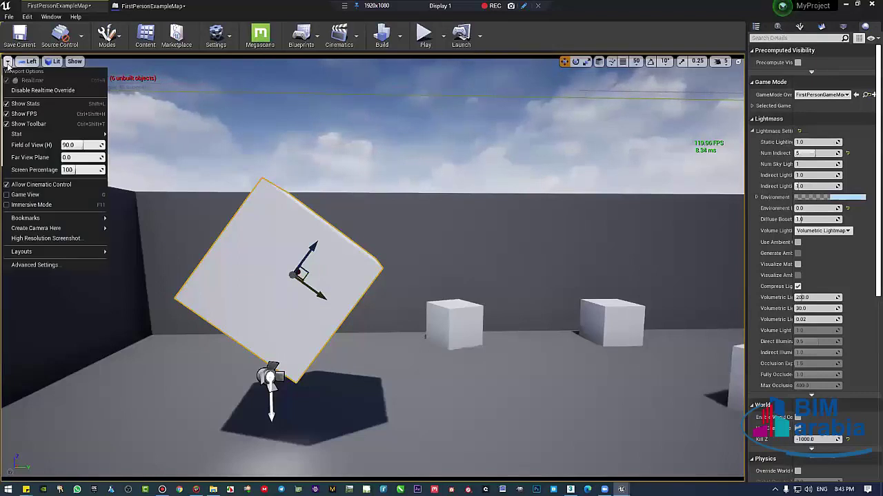
{"action": "left_click", "coordinate": [24, 114]}
{"action": "left_click", "coordinate": [8, 62]}
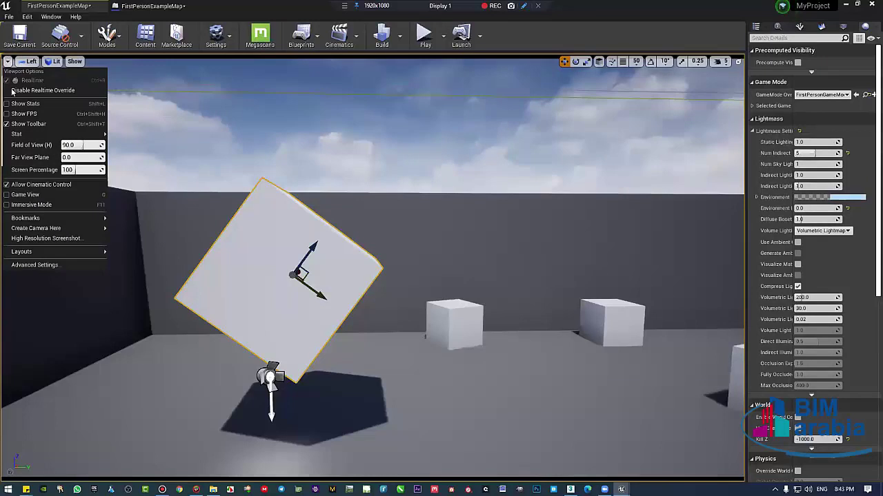
{"action": "mouse_move", "coordinate": [24, 134]}
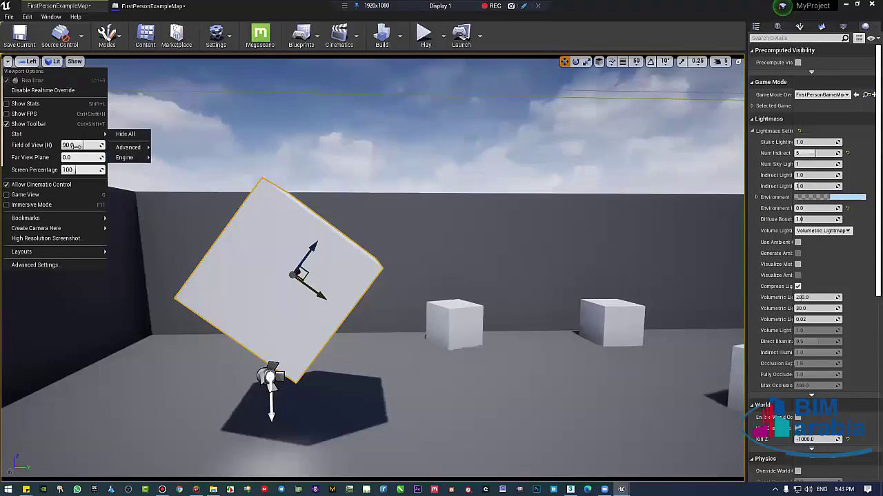
{"action": "mouse_move", "coordinate": [86, 144]}
{"action": "left_mouse_down"}
{"action": "mouse_move", "coordinate": [117, 144]}
{"action": "mouse_move", "coordinate": [72, 145]}
{"action": "left_mouse_up"}
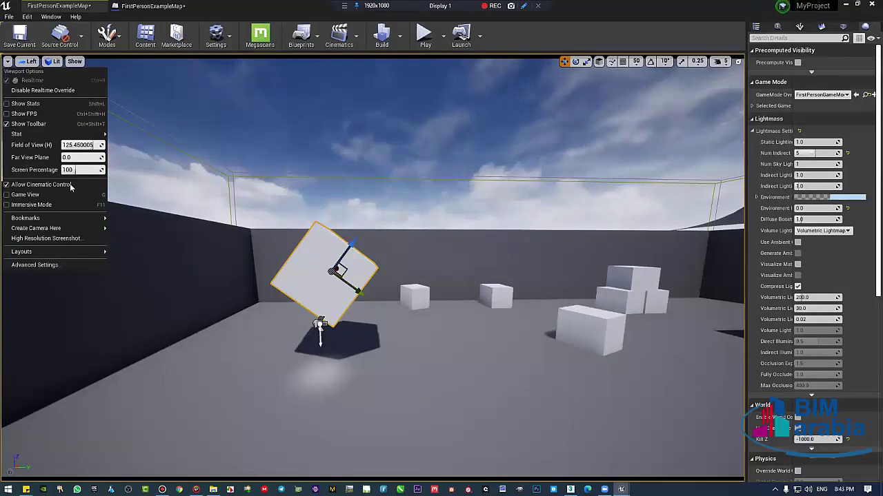
{"action": "key", "text": "ctrl+shift+p"}
{"action": "mouse_move", "coordinate": [339, 203]}
{"action": "right_mouse_down"}
{"action": "mouse_move", "coordinate": [384, 161]}
{"action": "mouse_move", "coordinate": [358, 159]}
{"action": "right_mouse_up"}
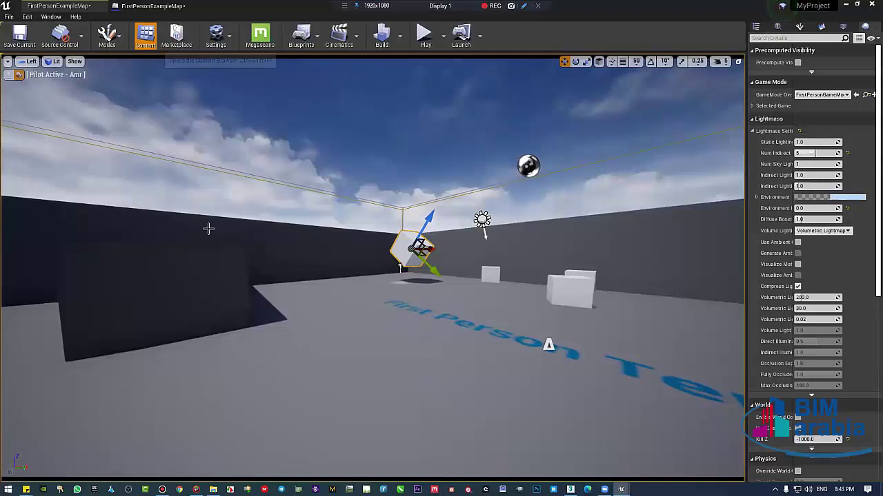
- Place SM_TableRound and SM_Chair from StarterContent > Props side by side in the level
{"action": "left_click", "coordinate": [146, 35]}
{"action": "double_click", "coordinate": [45, 364]}
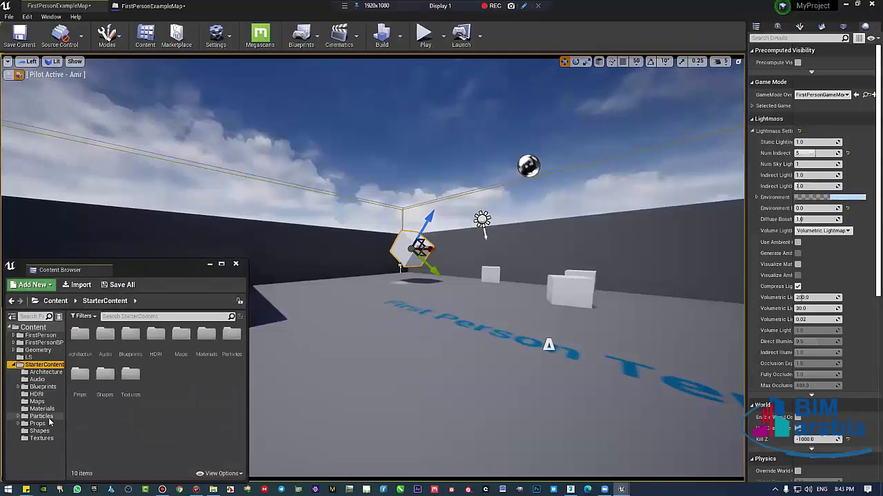
{"action": "left_click", "coordinate": [42, 416]}
{"action": "left_click", "coordinate": [40, 423]}
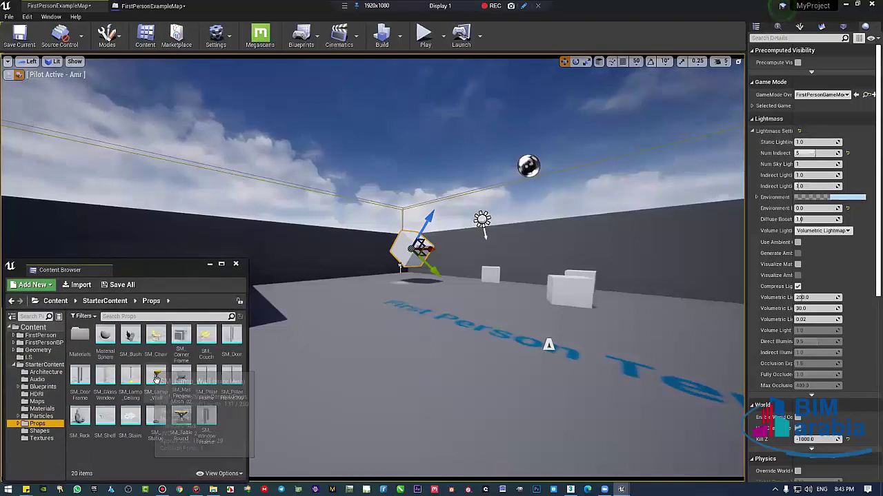
{"action": "left_click_drag", "start_coordinate": [181, 417], "coordinate": [411, 349]}
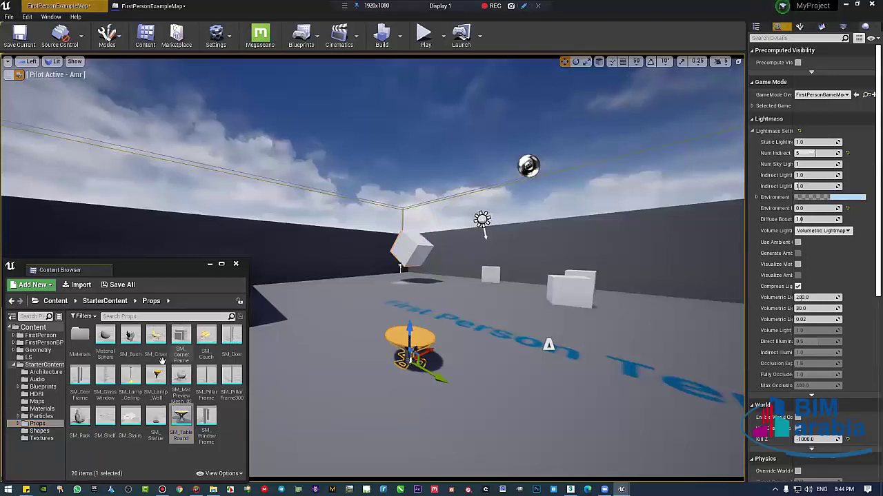
{"action": "left_click_drag", "start_coordinate": [155, 351], "coordinate": [374, 324]}
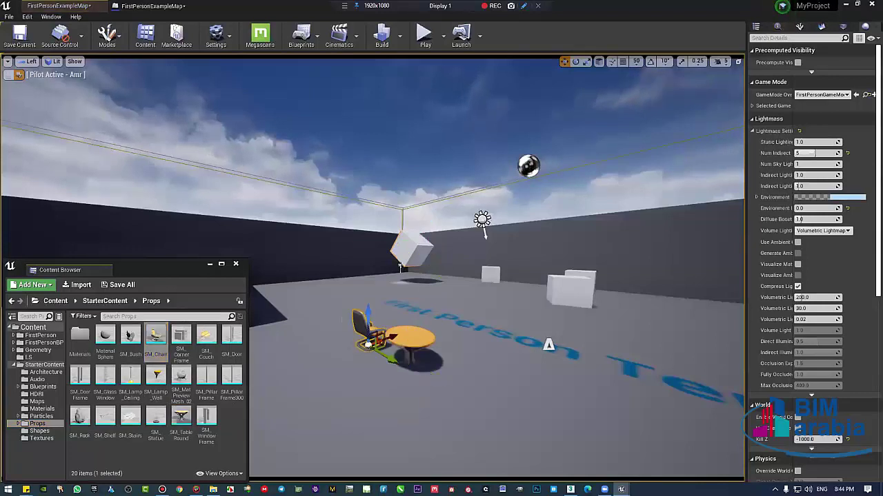
{"action": "right_click_drag", "start_coordinate": [374, 325], "coordinate": [296, 303]}
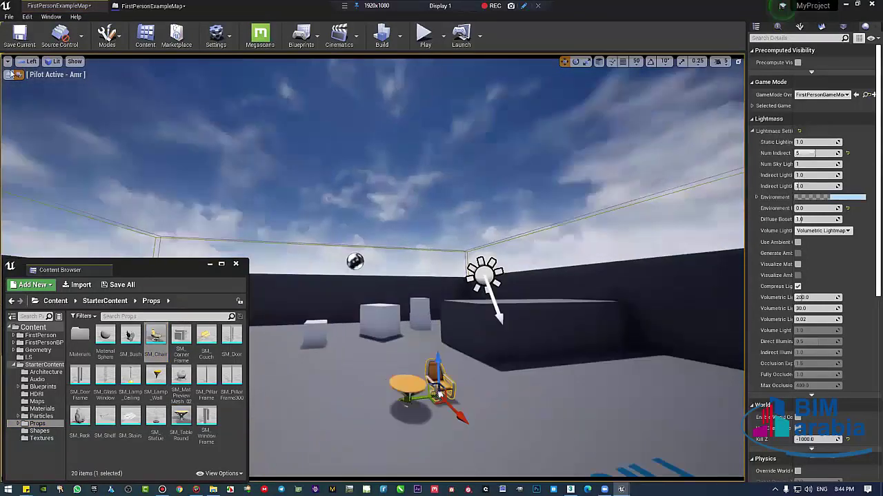
- Set the Field of View back to 90, frame the chair and table, and close the Content Browser
{"action": "left_click", "coordinate": [7, 61]}
{"action": "mouse_move", "coordinate": [55, 134]}
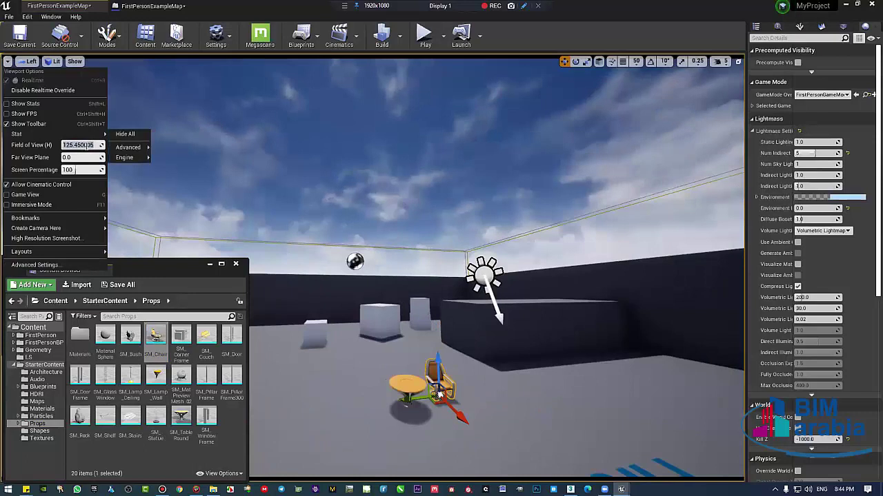
{"action": "type", "text": "90"}
{"action": "key", "text": "Return"}
{"action": "right_click_drag", "start_coordinate": [372, 276], "coordinate": [386, 296]}
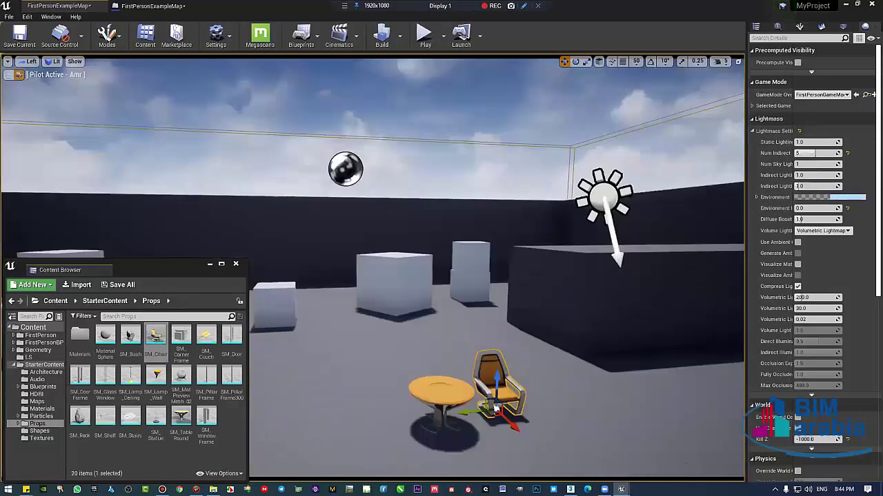
{"action": "key", "text": "f"}
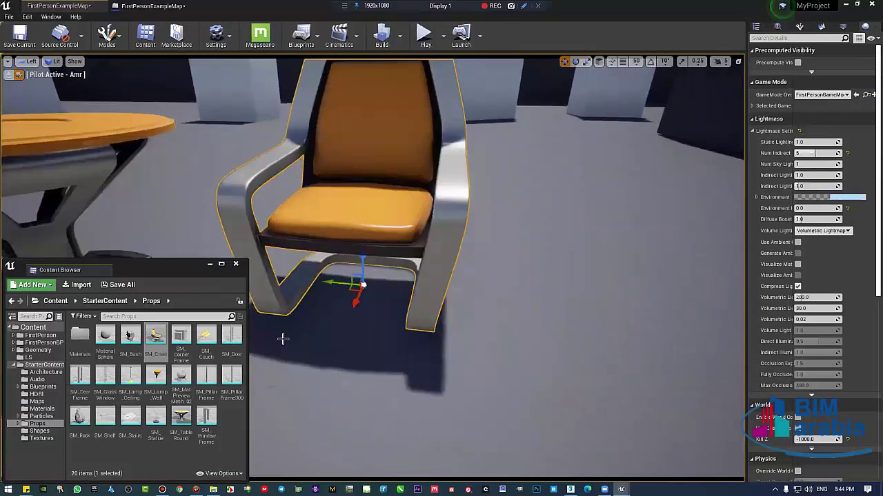
{"action": "left_click_drag", "start_coordinate": [283, 339], "coordinate": [230, 255]}
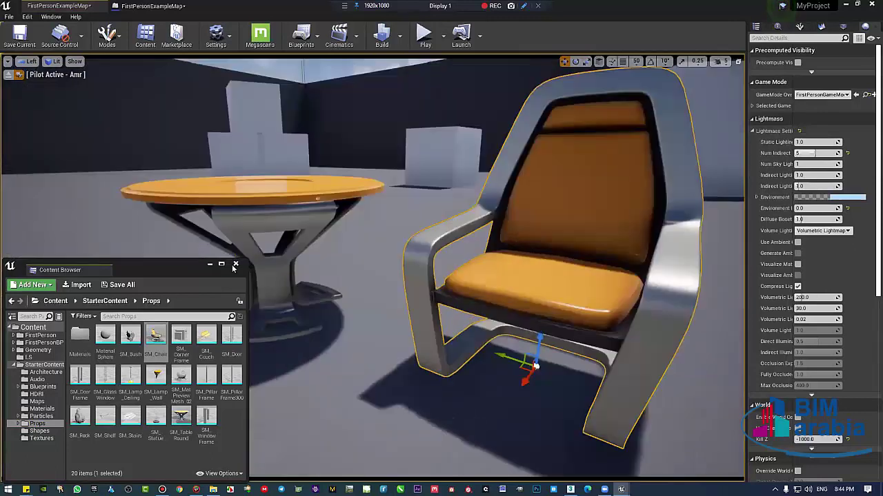
{"action": "left_click", "coordinate": [235, 264]}
{"action": "right_click_drag", "start_coordinate": [335, 221], "coordinate": [336, 200]}
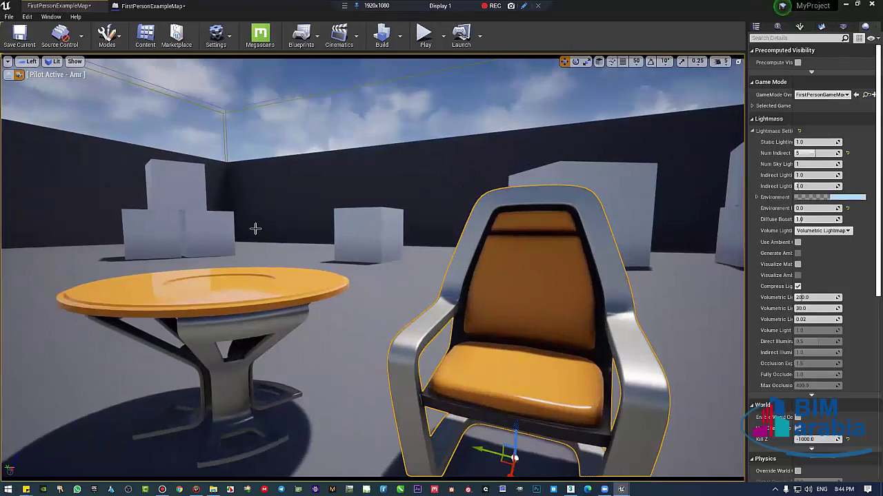
{"action": "left_click", "coordinate": [8, 61]}
{"action": "type", "text": "200"}
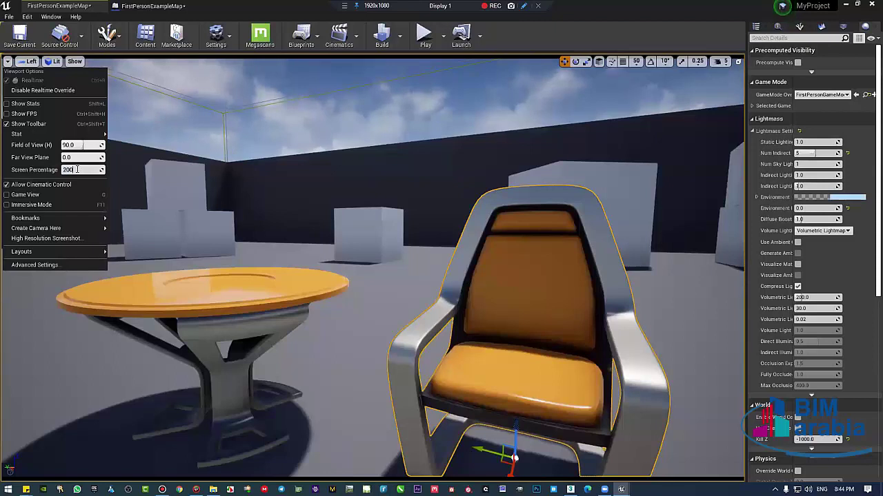
{"action": "key", "text": "Return"}
{"action": "left_click", "coordinate": [389, 108]}
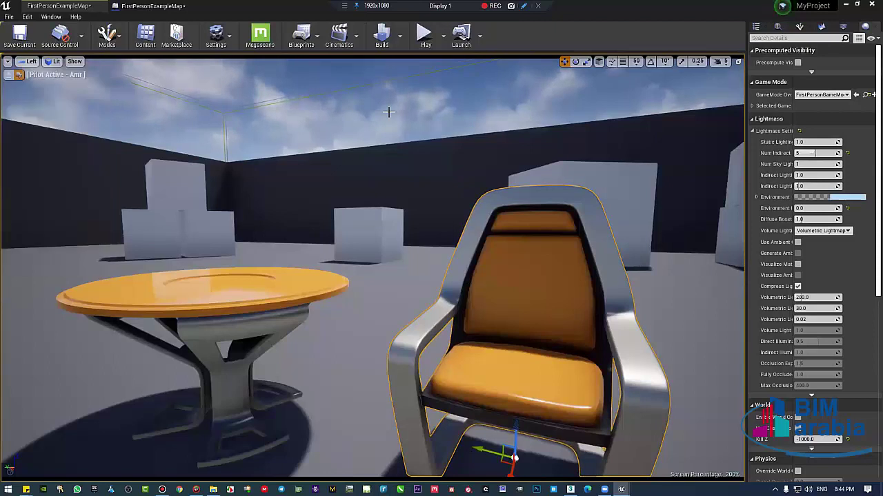
{"action": "right_click_drag", "start_coordinate": [388, 108], "coordinate": [469, 117]}
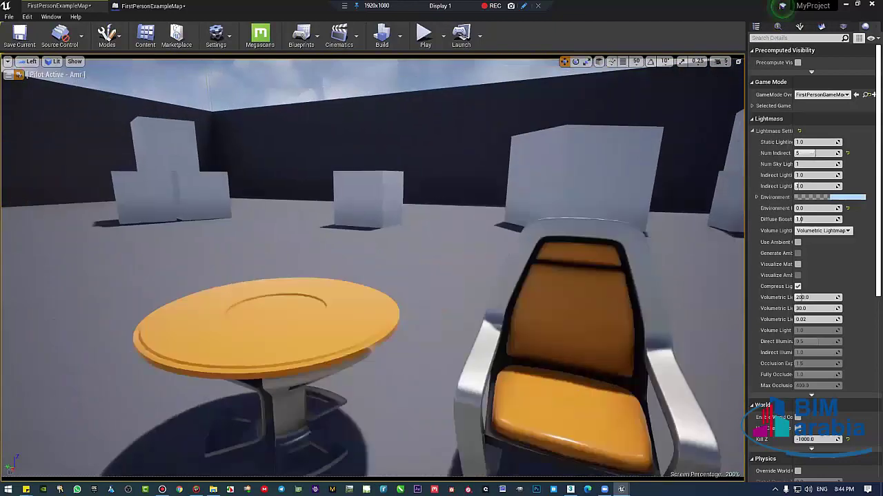
{"action": "right_click_drag", "start_coordinate": [469, 118], "coordinate": [515, 255]}
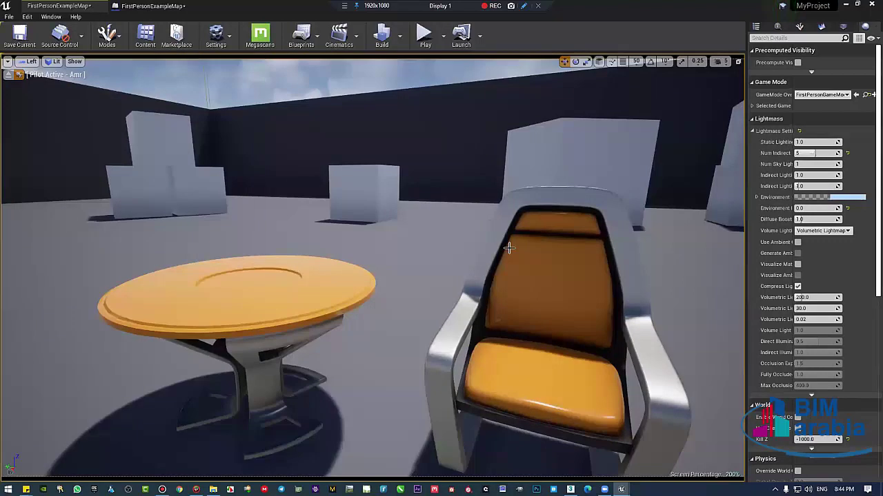
{"action": "left_click", "coordinate": [7, 61]}
{"action": "left_click", "coordinate": [78, 169]}
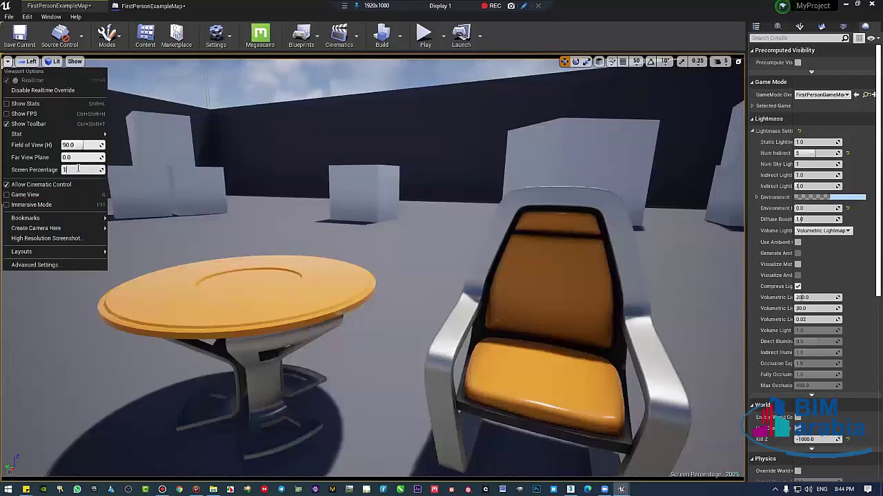
{"action": "type", "text": "00"}
{"action": "key", "text": "Return"}
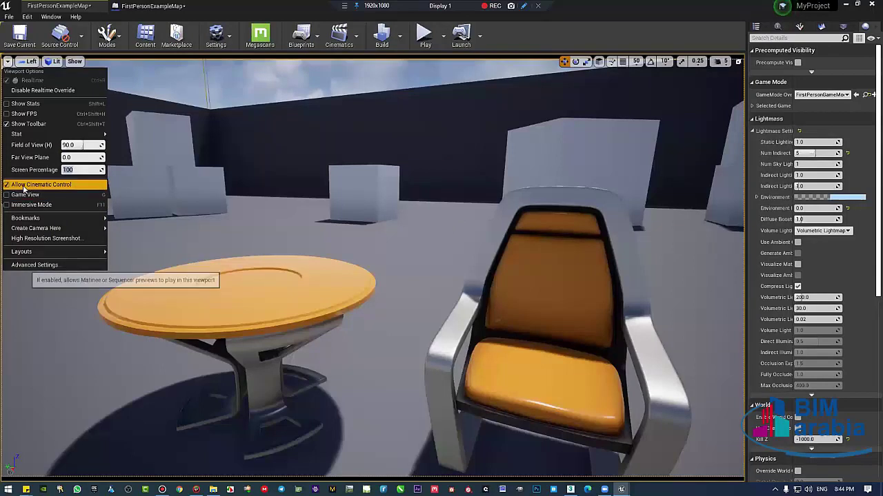
- Alt-drag the spotlight to make two copies to its right
{"action": "left_click", "coordinate": [246, 217]}
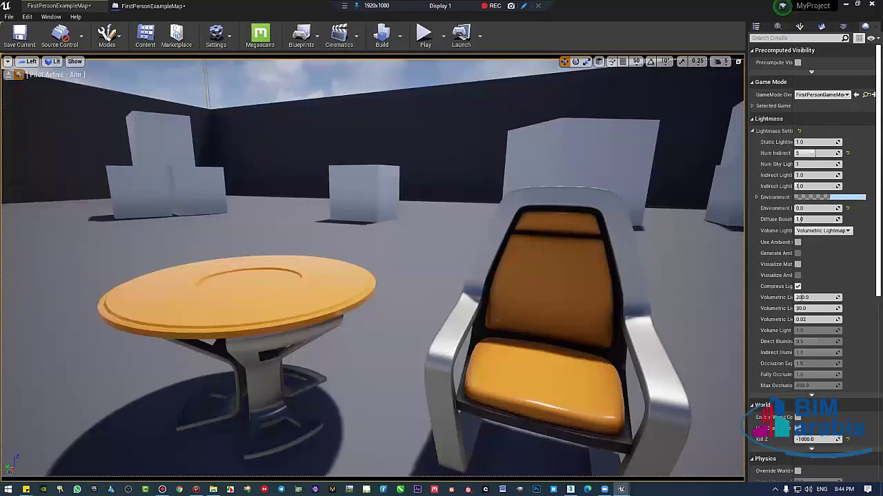
{"action": "mouse_move", "coordinate": [246, 216]}
{"action": "right_mouse_down"}
{"action": "mouse_move", "coordinate": [456, 240]}
{"action": "mouse_move", "coordinate": [296, 241]}
{"action": "mouse_move", "coordinate": [474, 272]}
{"action": "mouse_move", "coordinate": [447, 258]}
{"action": "right_mouse_up"}
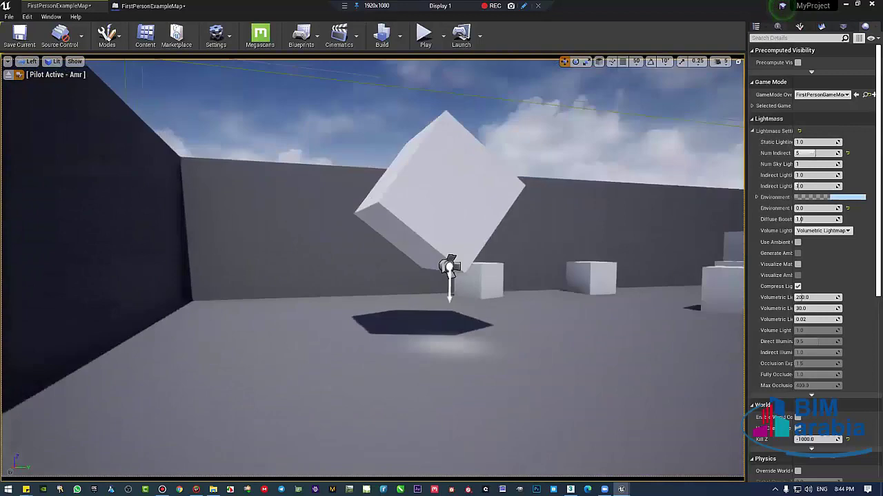
{"action": "left_click", "coordinate": [405, 243]}
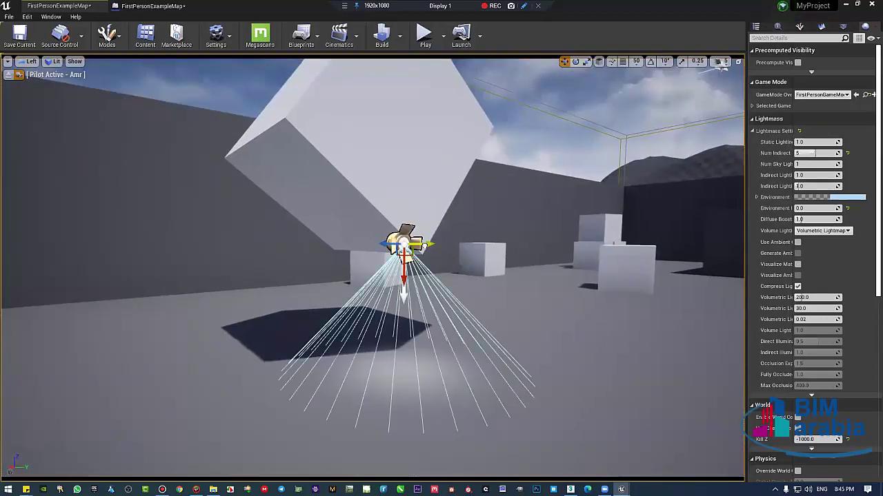
{"action": "left_click_drag", "start_coordinate": [428, 243], "coordinate": [586, 245], "text": "alt"}
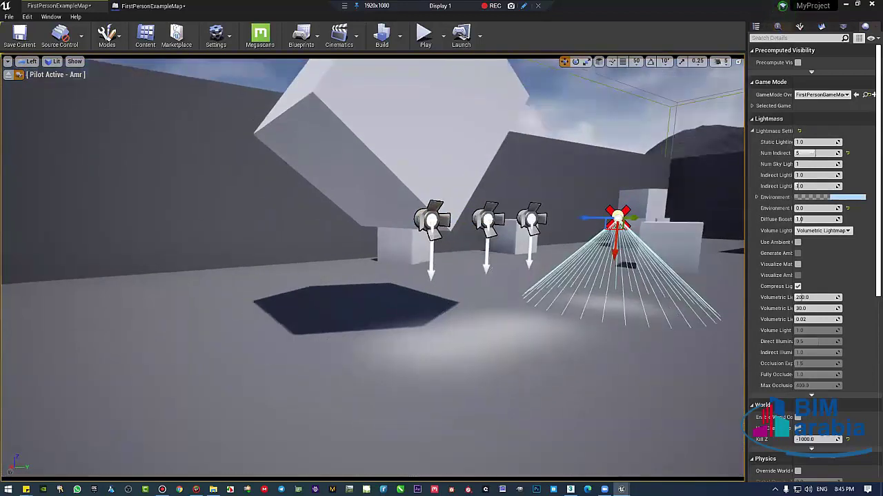
{"action": "mouse_move", "coordinate": [586, 246]}
{"action": "right_mouse_down"}
{"action": "mouse_move", "coordinate": [483, 256]}
{"action": "mouse_move", "coordinate": [548, 258]}
{"action": "mouse_move", "coordinate": [524, 262]}
{"action": "mouse_move", "coordinate": [529, 283]}
{"action": "right_mouse_up"}
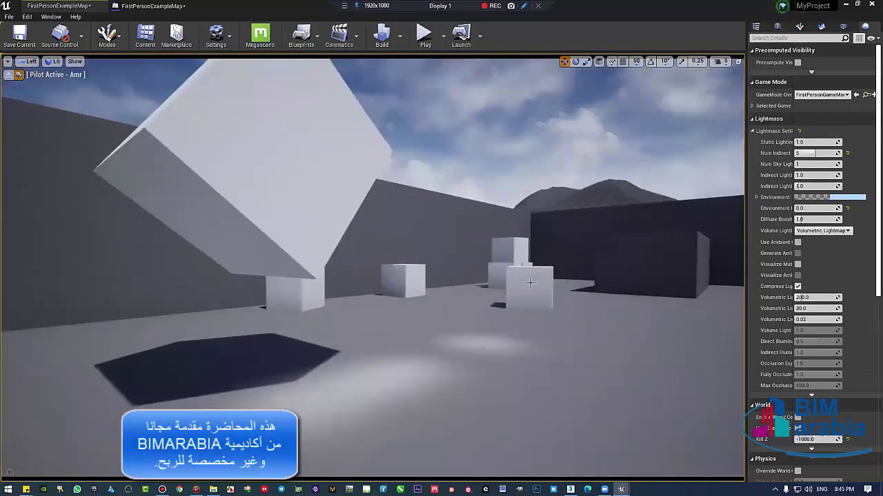
- Toggle Game View with G and through Viewport Options to hide the editor icons
{"action": "key", "text": "g"}
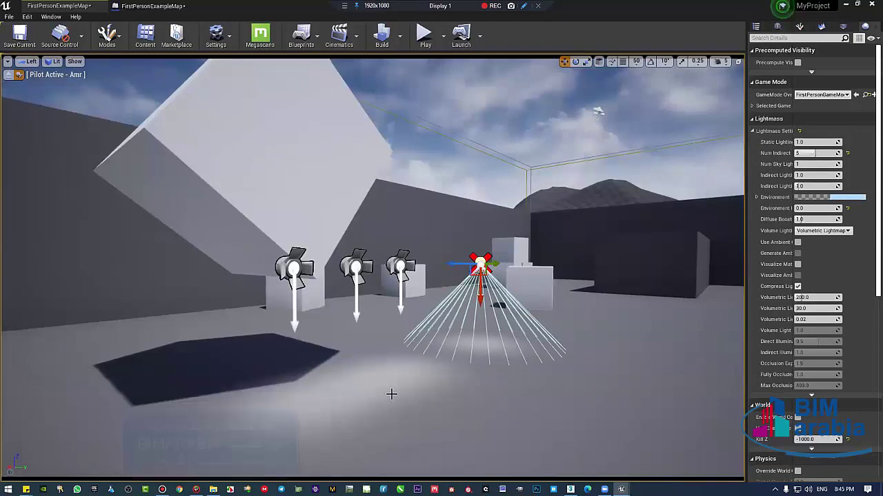
{"action": "key", "text": "g"}
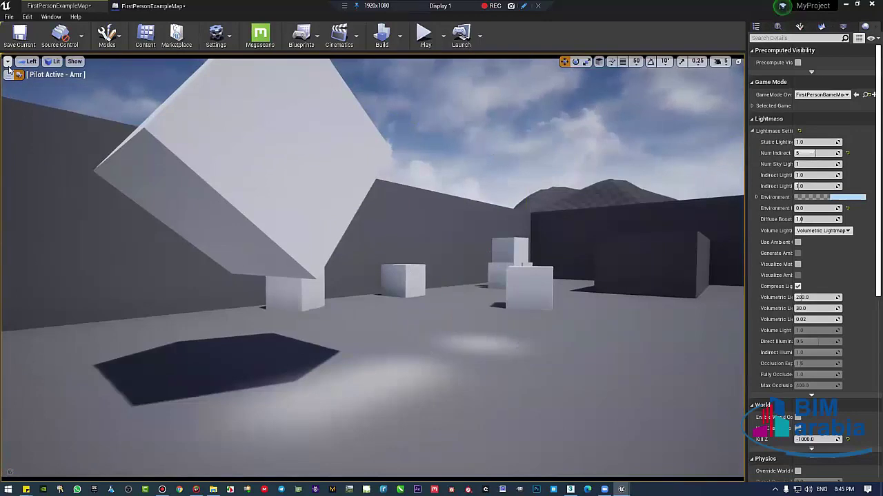
{"action": "left_click", "coordinate": [7, 61]}
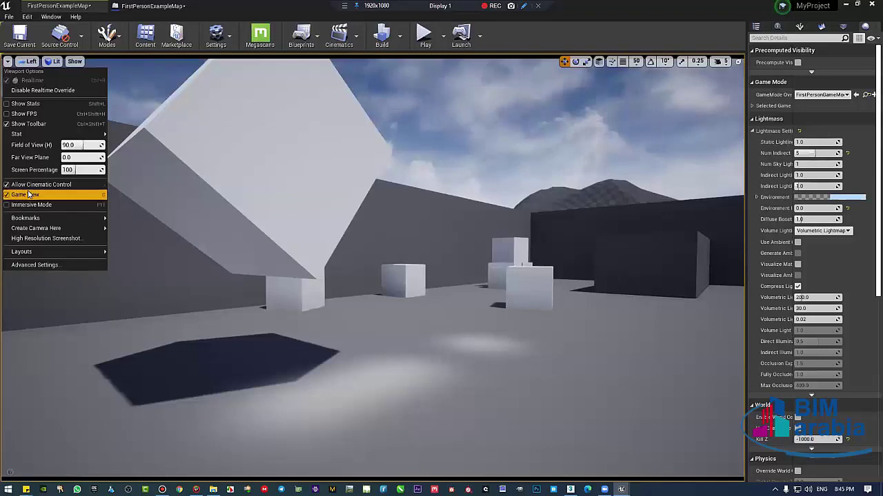
{"action": "left_click", "coordinate": [21, 197]}
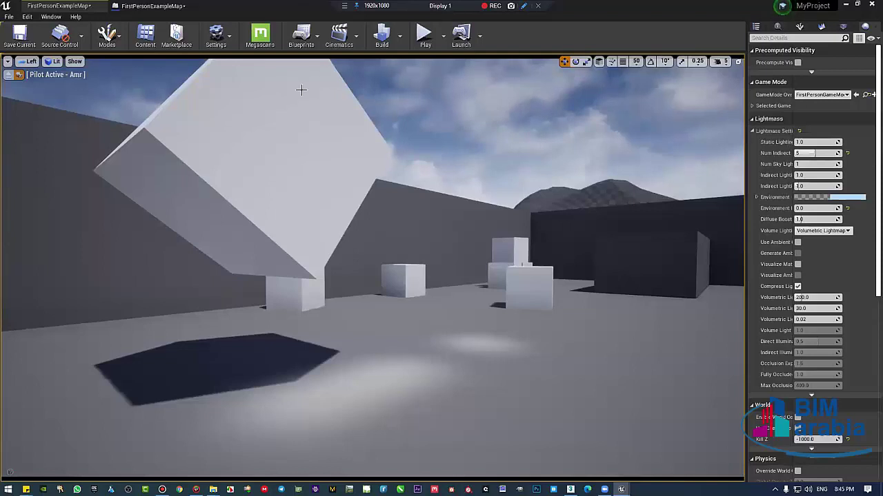
- Try Immersive Mode with F11, leave it, then browse Viewport Options without changing anything
{"action": "left_click", "coordinate": [6, 63]}
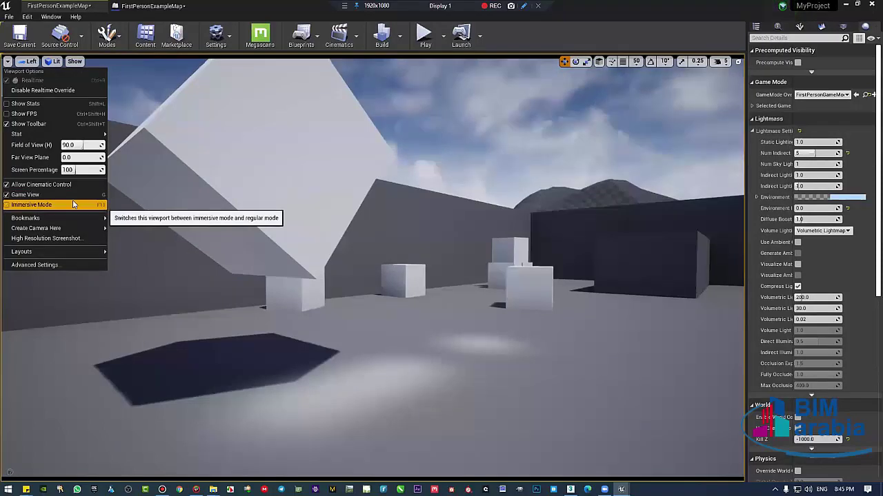
{"action": "right_click_drag", "start_coordinate": [465, 211], "coordinate": [449, 217]}
{"action": "key", "text": "F11"}
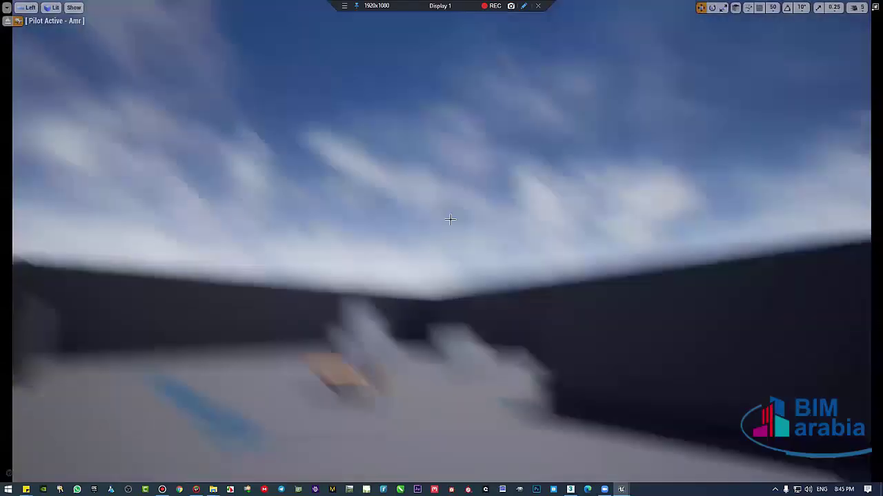
{"action": "key", "text": "F11"}
{"action": "key", "text": "F11"}
{"action": "key", "text": "F11"}
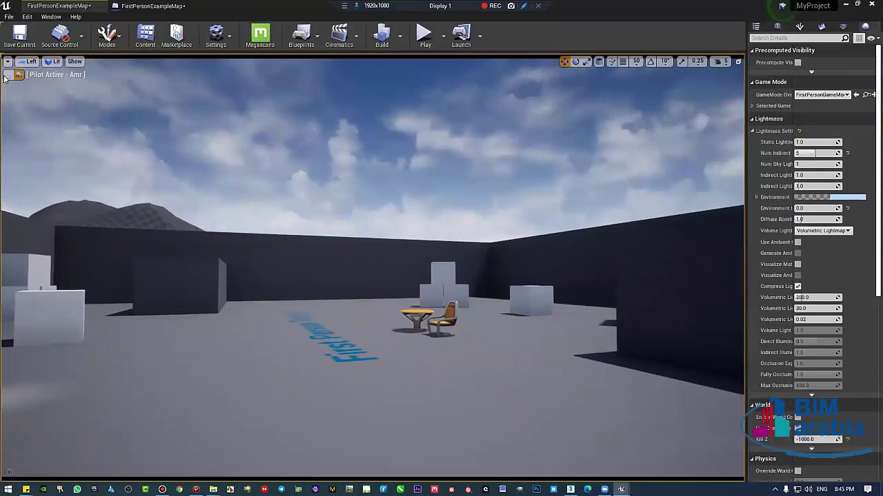
{"action": "left_click", "coordinate": [7, 61]}
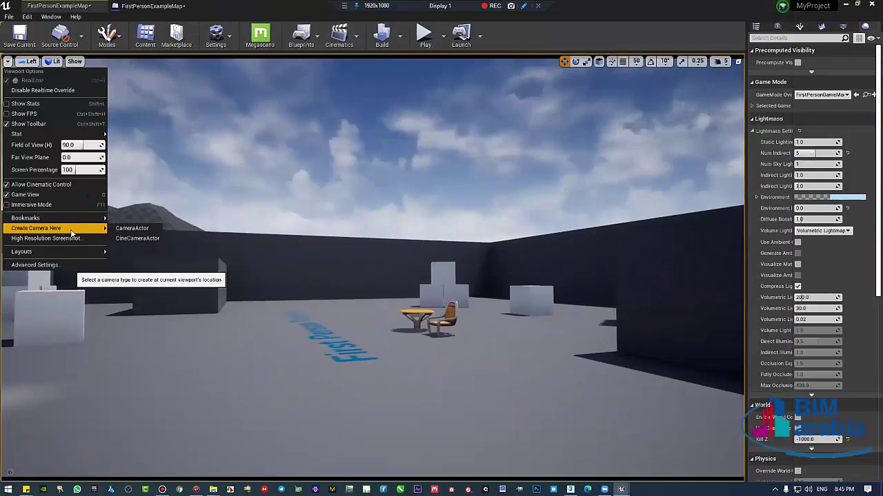
{"action": "mouse_move", "coordinate": [74, 221]}
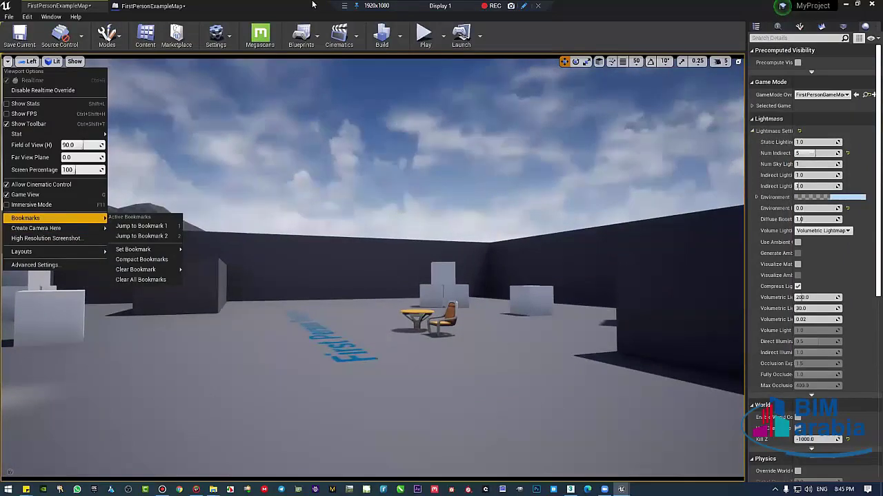
{"action": "left_click", "coordinate": [251, 5]}
- Fly and orbit around the orange table and chair, adjusting the camera speed setting
{"action": "mouse_move", "coordinate": [444, 203]}
{"action": "right_mouse_down"}
{"action": "mouse_move", "coordinate": [449, 269]}
{"action": "mouse_move", "coordinate": [462, 254]}
{"action": "right_mouse_up"}
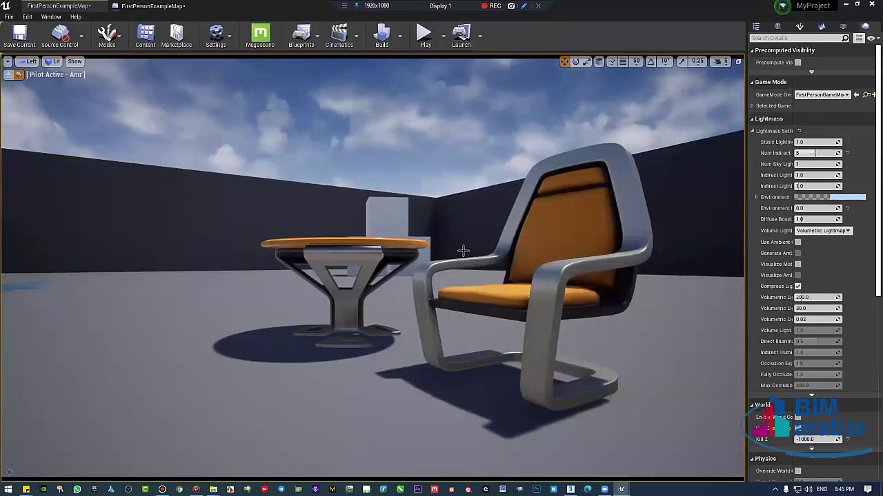
{"action": "right_click_drag", "start_coordinate": [468, 256], "coordinate": [461, 246]}
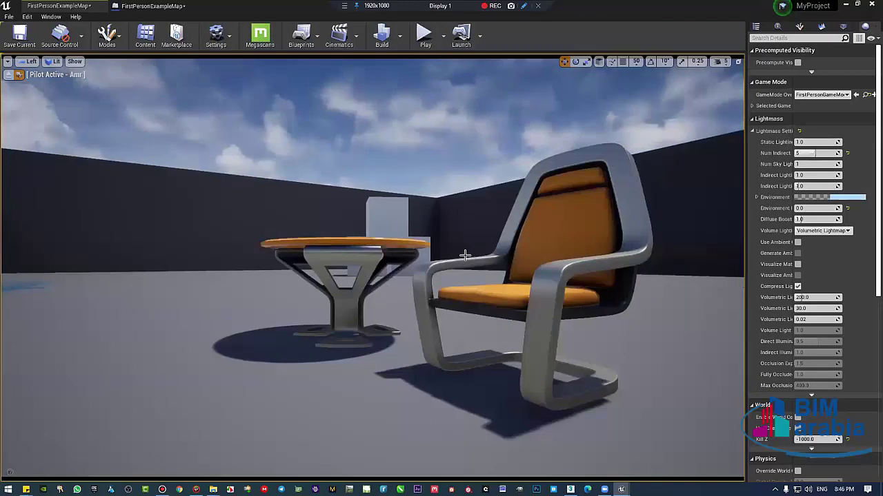
{"action": "right_click_drag", "start_coordinate": [461, 247], "coordinate": [492, 228]}
{"action": "left_click", "coordinate": [717, 63]}
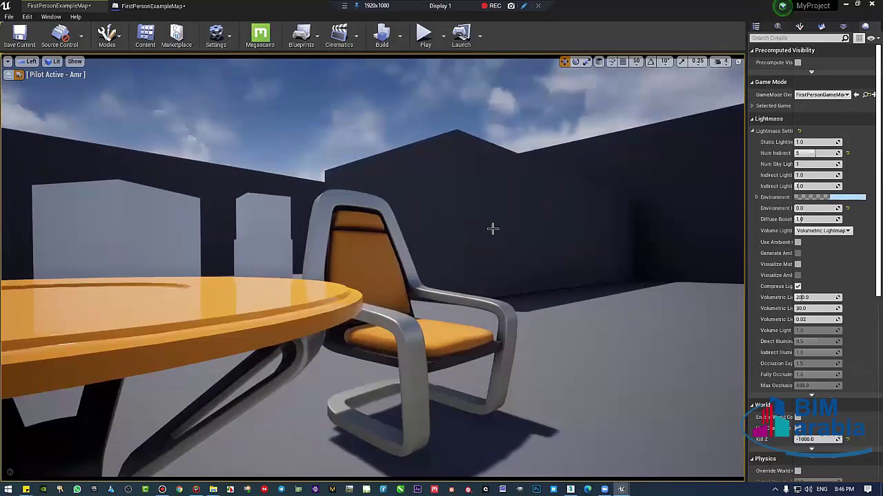
{"action": "right_click_drag", "start_coordinate": [492, 228], "coordinate": [492, 228]}
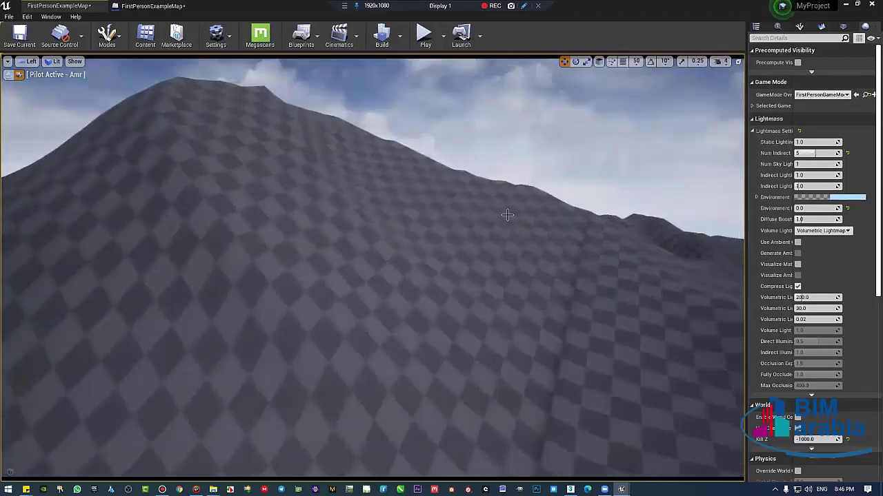
{"action": "right_click_drag", "start_coordinate": [470, 244], "coordinate": [471, 243]}
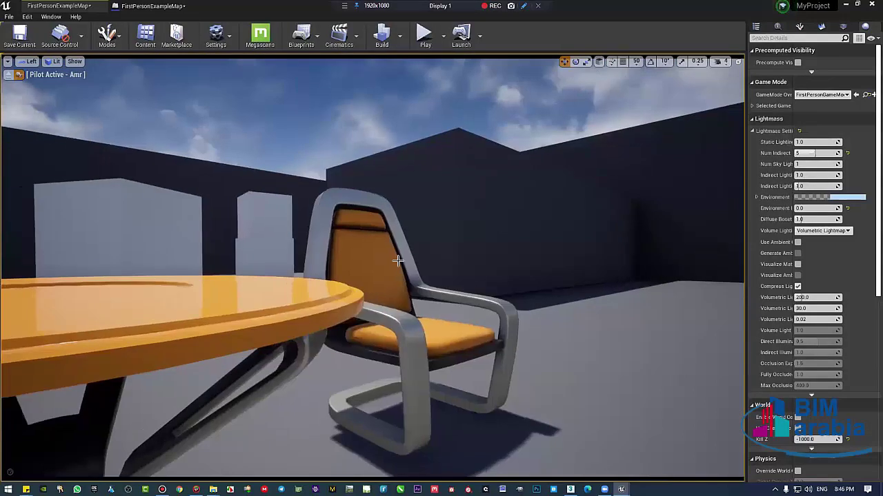
{"action": "right_click_drag", "start_coordinate": [433, 273], "coordinate": [471, 266]}
{"action": "key", "text": "Up"}
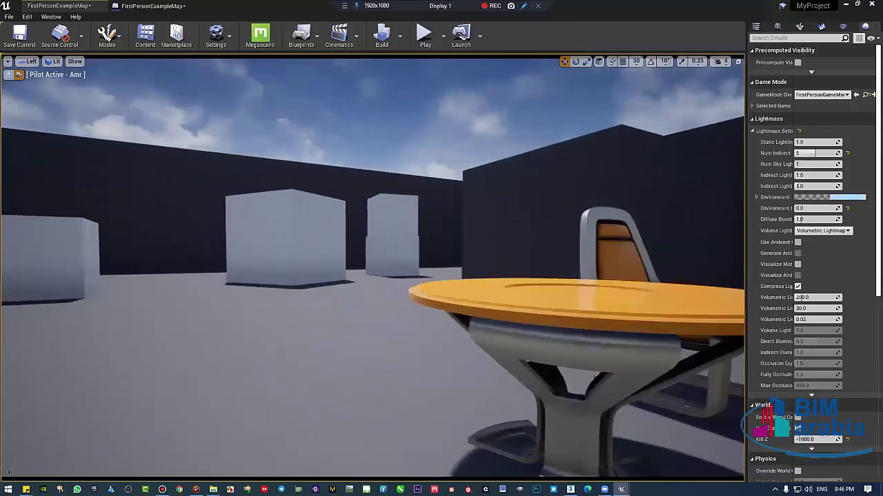
{"action": "right_click_drag", "start_coordinate": [492, 251], "coordinate": [492, 251]}
{"action": "key", "text": "Down"}
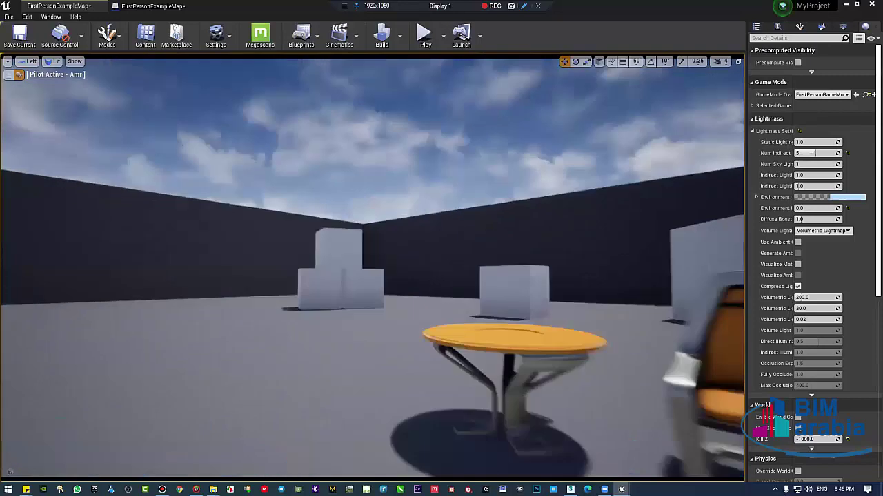
{"action": "right_click_drag", "start_coordinate": [509, 248], "coordinate": [508, 248]}
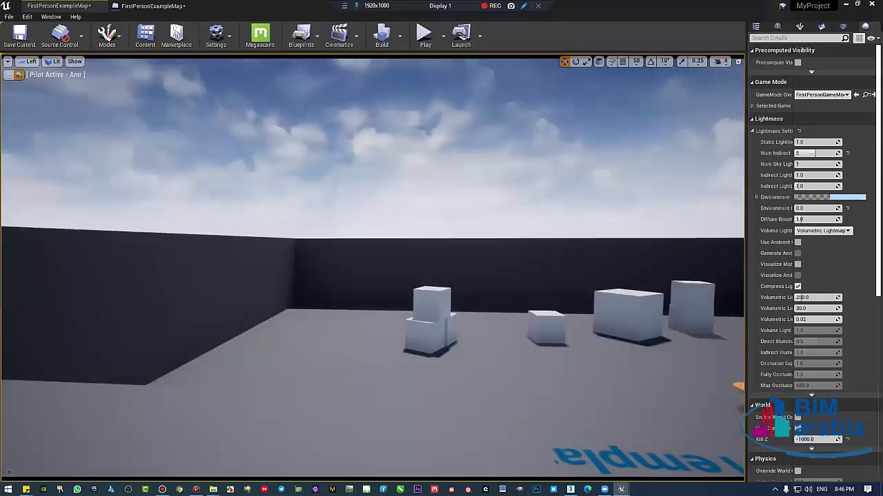
- Open Viewport Options > High Resolution Screenshot and move the dialog to the top-left
{"action": "left_click", "coordinate": [7, 62]}
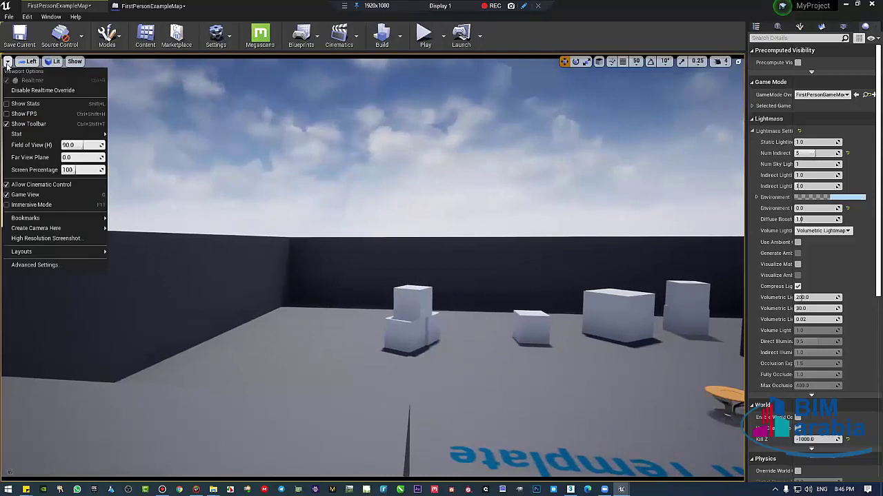
{"action": "mouse_move", "coordinate": [24, 252]}
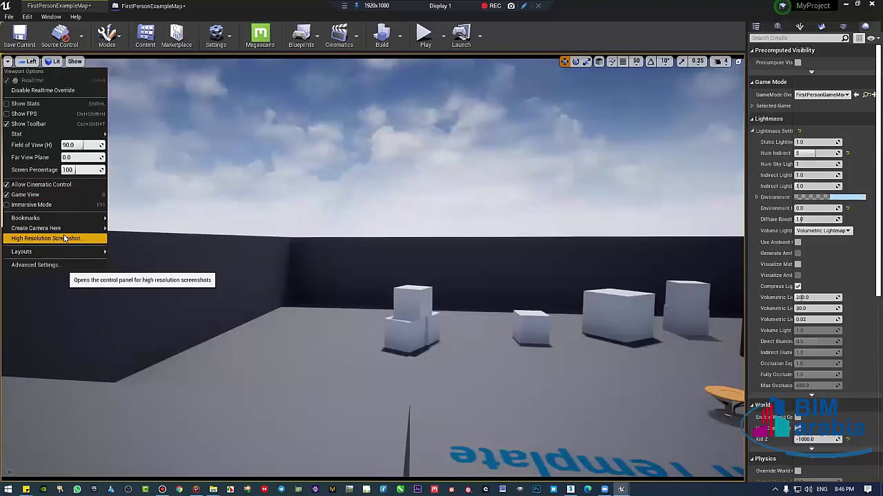
{"action": "left_click", "coordinate": [62, 238]}
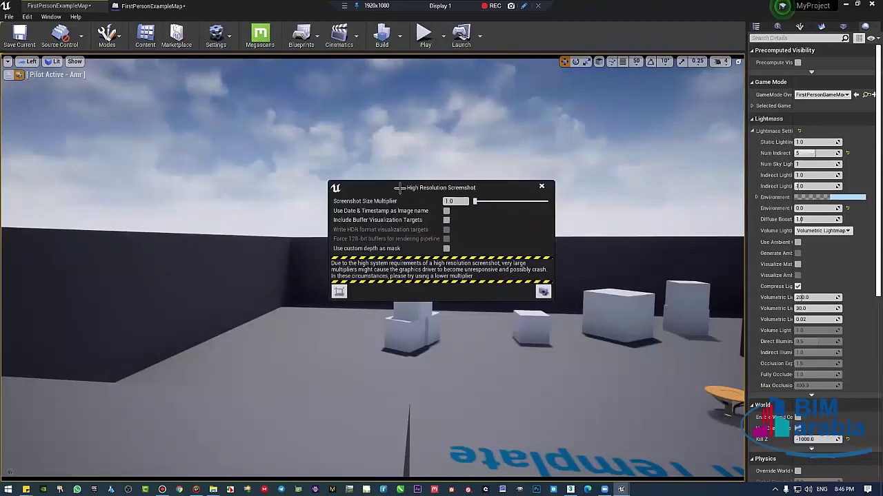
{"action": "left_click_drag", "start_coordinate": [399, 188], "coordinate": [76, 61]}
- Fly in close and turn the camera to frame the orange chair beside the table
{"action": "right_click_drag", "start_coordinate": [442, 262], "coordinate": [386, 262]}
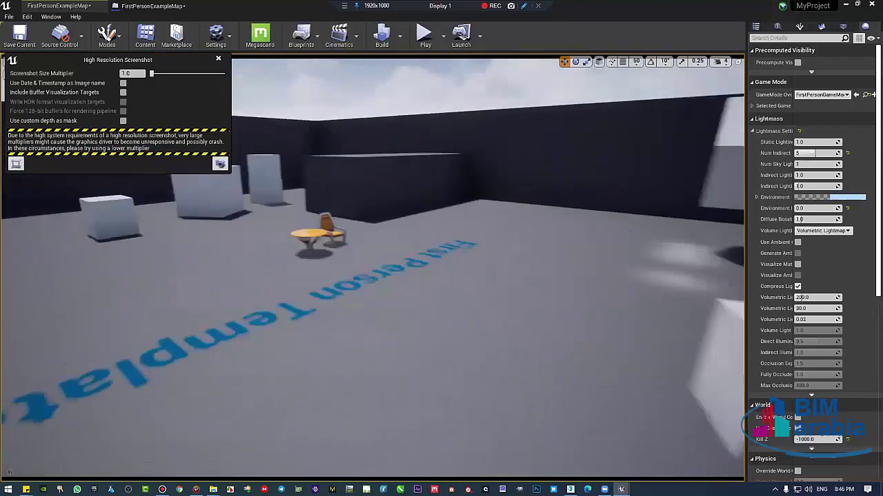
{"action": "right_click_drag", "start_coordinate": [442, 262], "coordinate": [387, 262]}
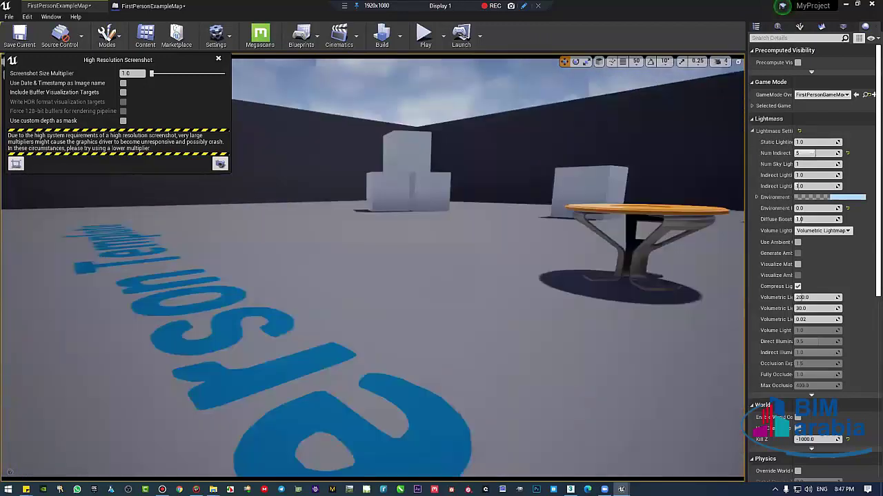
{"action": "right_click_drag", "start_coordinate": [442, 262], "coordinate": [496, 262]}
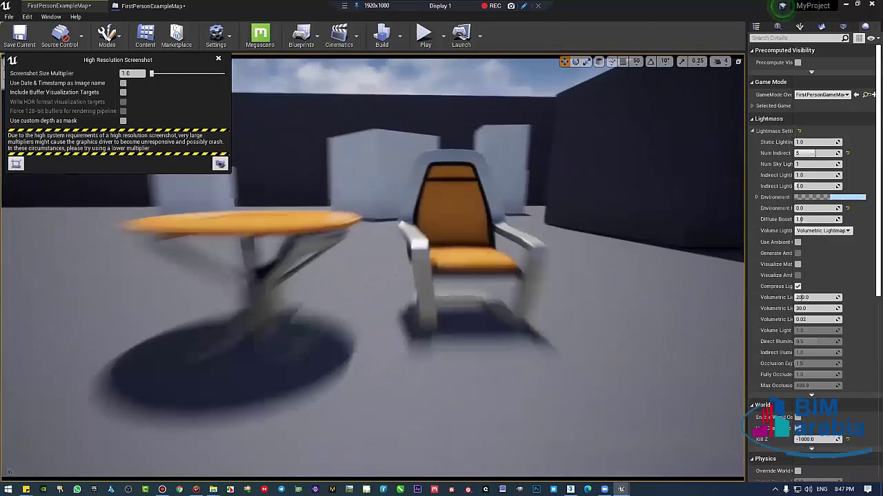
{"action": "right_click_drag", "start_coordinate": [360, 222], "coordinate": [400, 222]}
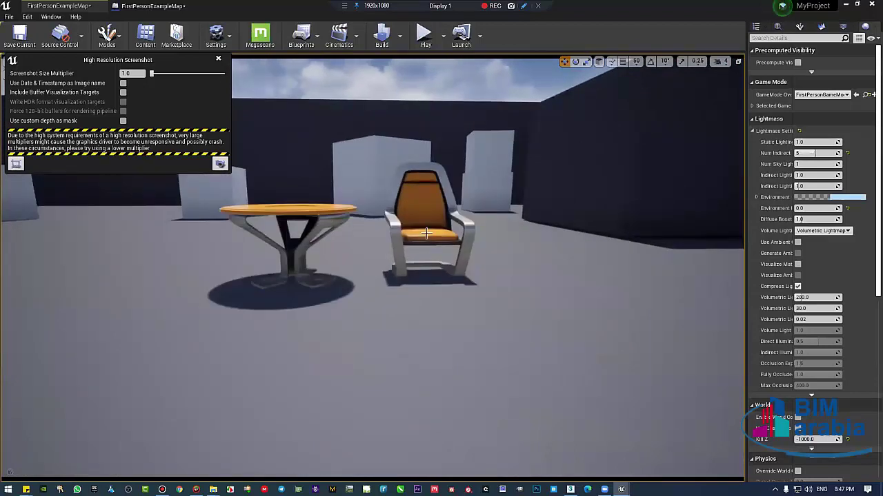
{"action": "right_click_drag", "start_coordinate": [409, 292], "coordinate": [441, 293]}
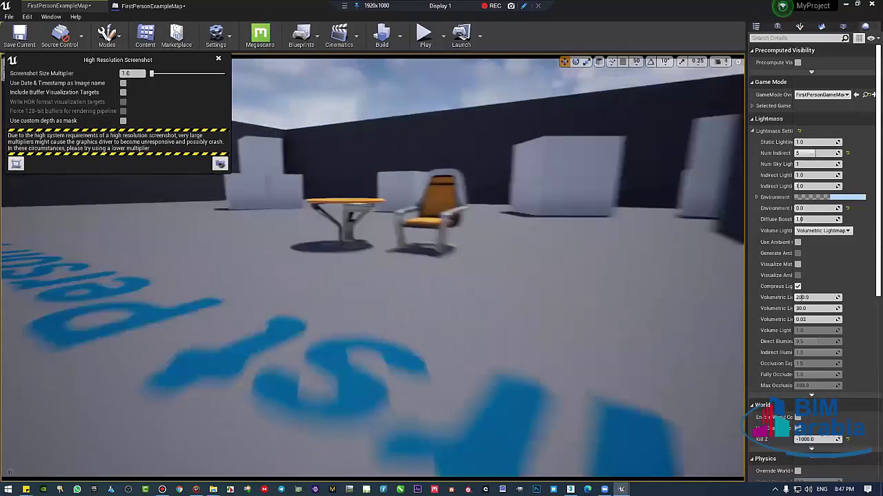
{"action": "mouse_move", "coordinate": [442, 293]}
{"action": "right_mouse_down"}
{"action": "mouse_move", "coordinate": [413, 292]}
{"action": "mouse_move", "coordinate": [427, 292]}
{"action": "right_mouse_up"}
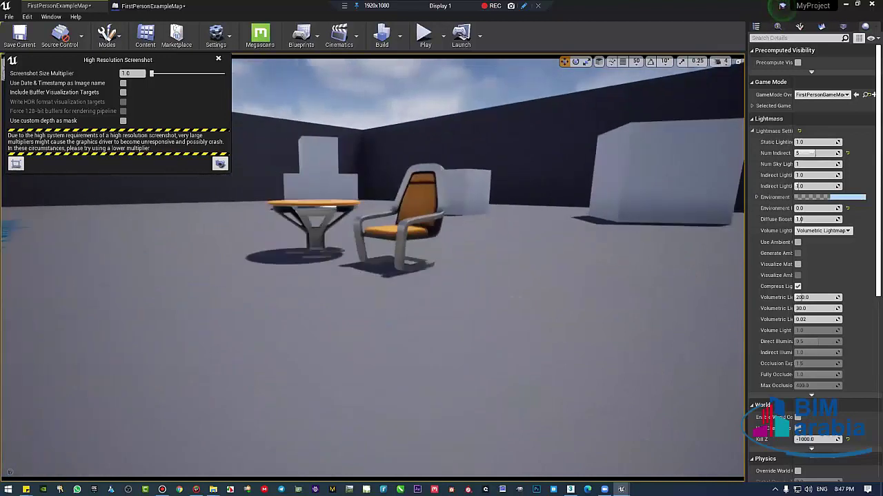
{"action": "right_click_drag", "start_coordinate": [427, 292], "coordinate": [409, 291]}
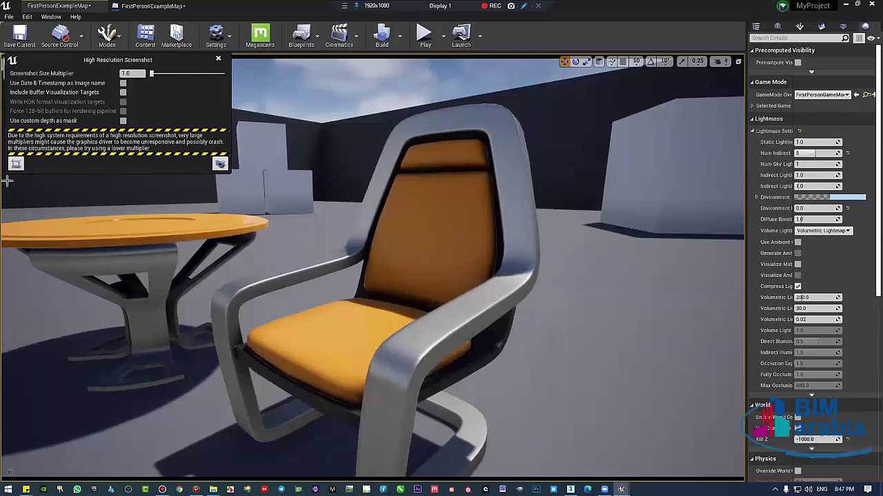
{"action": "mouse_move", "coordinate": [533, 251]}
{"action": "right_mouse_down"}
{"action": "mouse_move", "coordinate": [386, 256]}
{"action": "mouse_move", "coordinate": [413, 257]}
{"action": "right_mouse_up"}
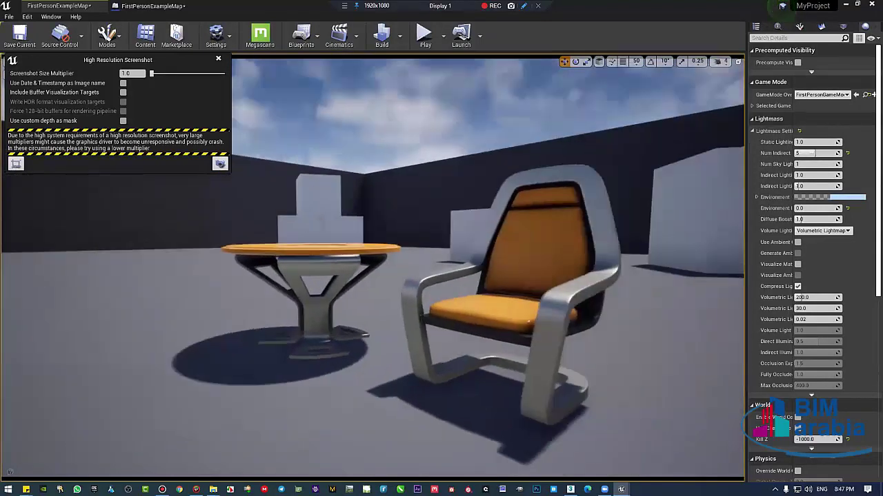
- Frame the chair and table, and move the screenshot settings panel off the viewport toolbar
{"action": "right_click_drag", "start_coordinate": [413, 257], "coordinate": [428, 223]}
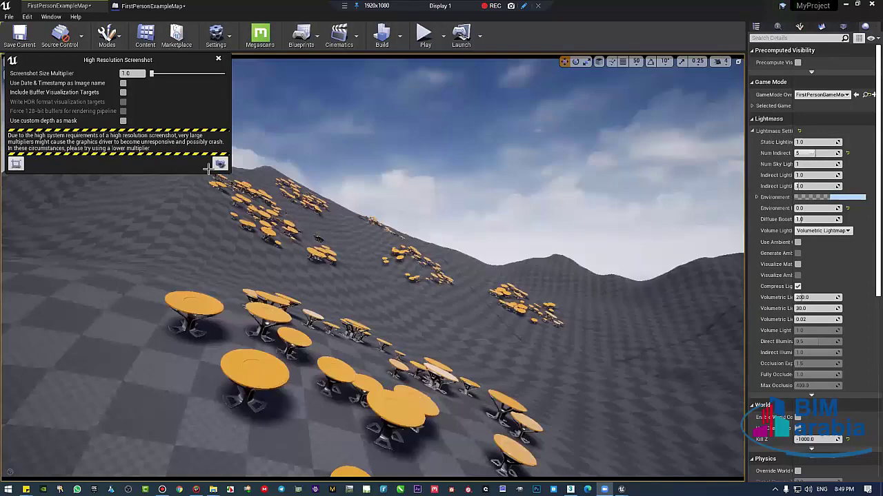
{"action": "left_click_drag", "start_coordinate": [127, 64], "coordinate": [182, 83]}
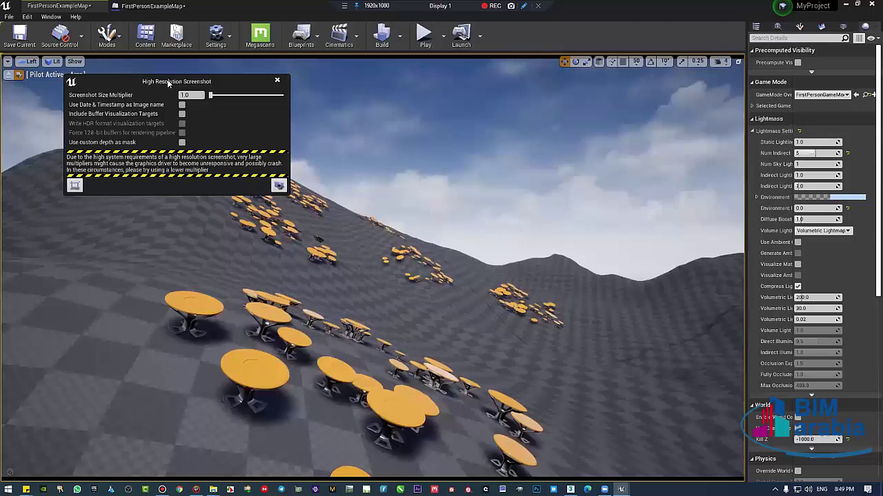
{"action": "left_click_drag", "start_coordinate": [168, 83], "coordinate": [133, 88]}
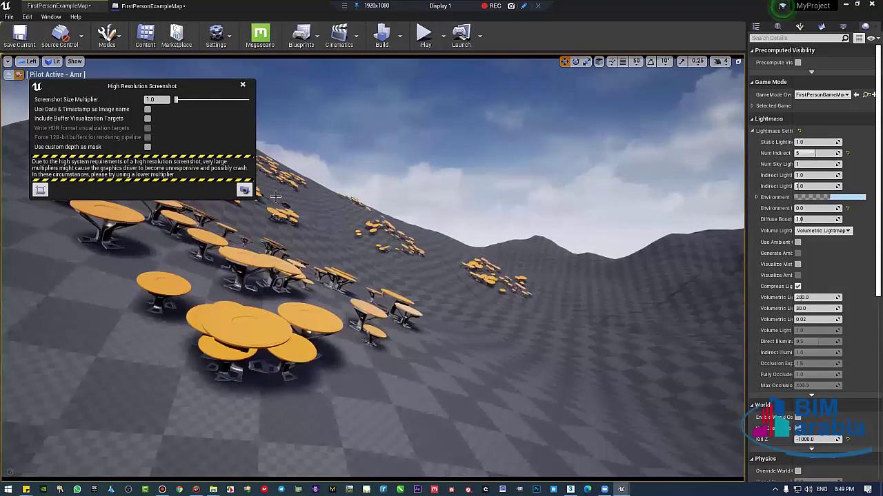
- Set the Screenshot Size Multiplier to 2.0 and capture a high-resolution screenshot
{"action": "left_click", "coordinate": [157, 100]}
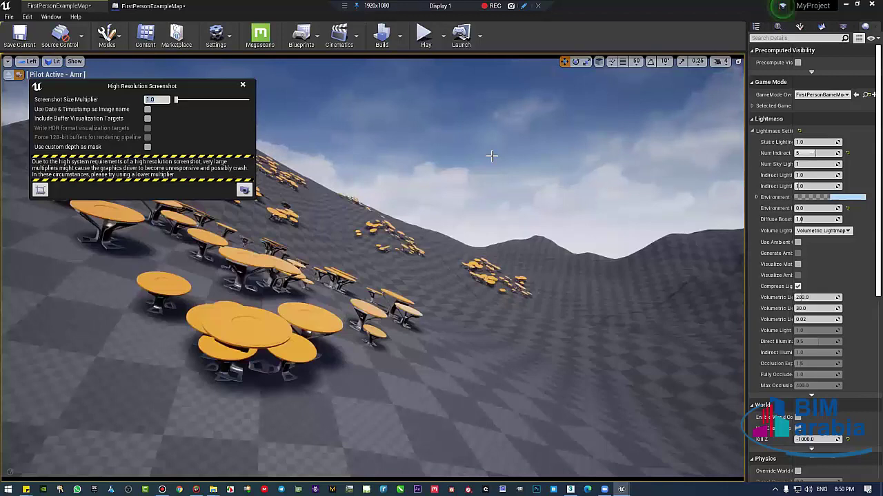
{"action": "left_click_drag", "start_coordinate": [175, 100], "coordinate": [184, 100]}
{"action": "left_click", "coordinate": [244, 190]}
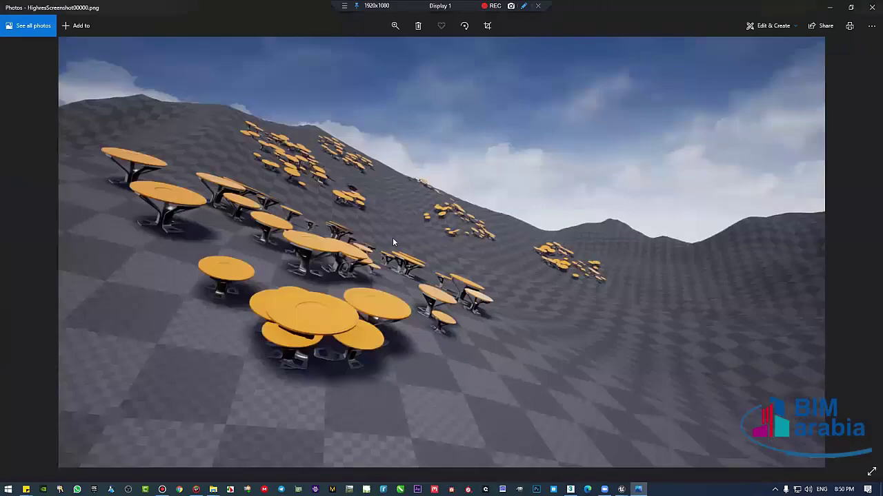
{"action": "scroll", "coordinate": [393, 237], "scroll_direction": "up", "scroll_amount": 2}
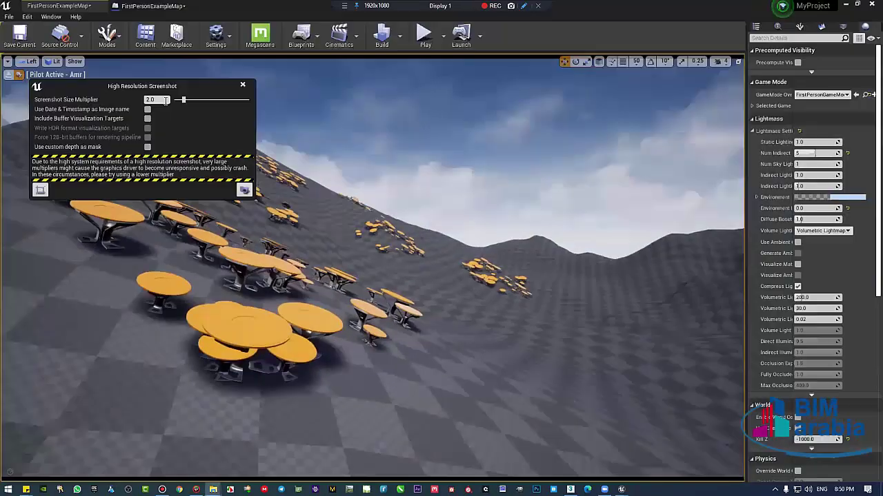
{"action": "left_click", "coordinate": [166, 99]}
- Set the multiplier to 4.0, confirm the first screenshot measures 3234 x 1819 in Properties, and return
{"action": "type", "text": "4.0"}
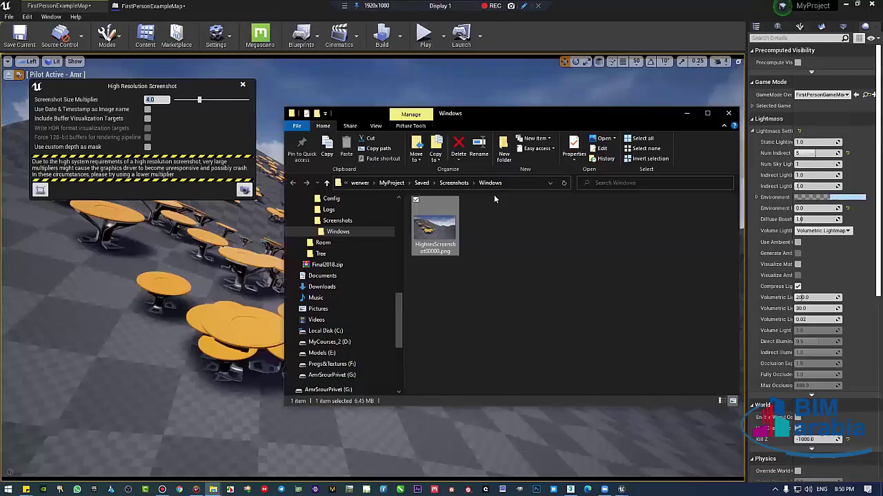
{"action": "double_click", "coordinate": [434, 241]}
{"action": "right_click", "coordinate": [458, 247]}
{"action": "left_click", "coordinate": [459, 388]}
{"action": "left_click", "coordinate": [519, 235]}
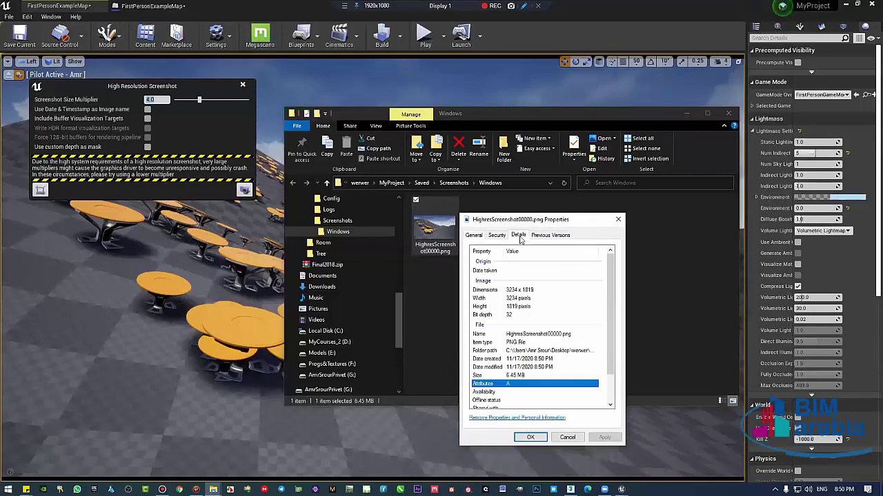
{"action": "left_click_drag", "start_coordinate": [545, 221], "coordinate": [562, 179]}
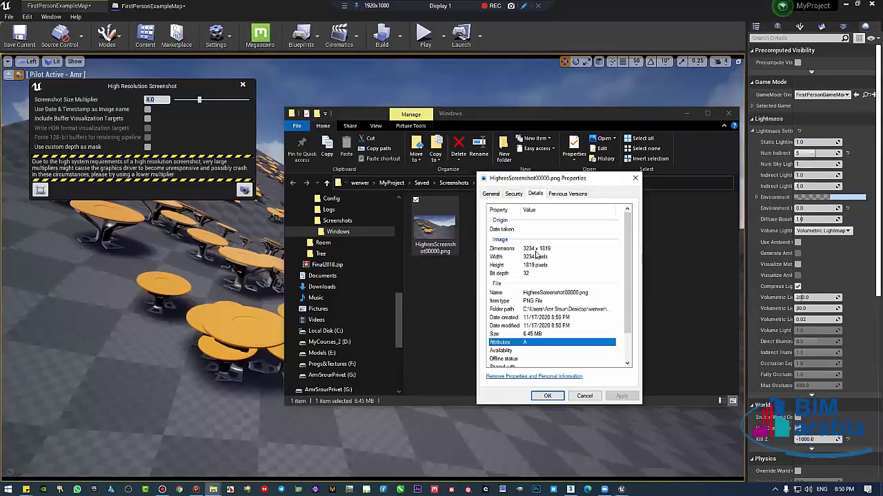
{"action": "left_click", "coordinate": [635, 180]}
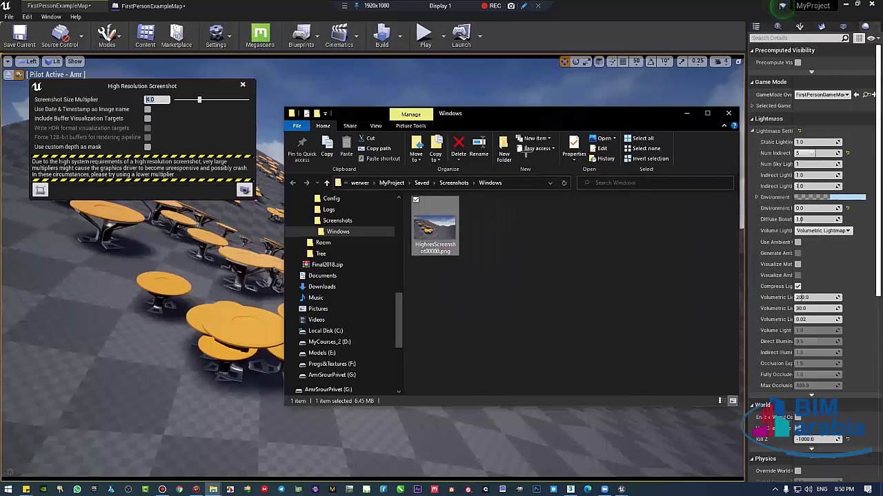
{"action": "left_click", "coordinate": [259, 134]}
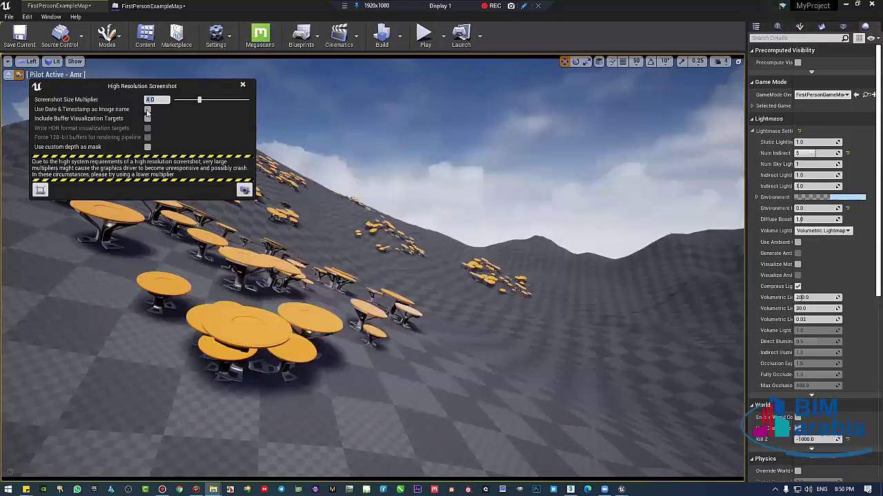
- Capture a second screenshot at 4.0 and preview HighresScreenshot00001.png in Photos, then close it
{"action": "left_click", "coordinate": [244, 190]}
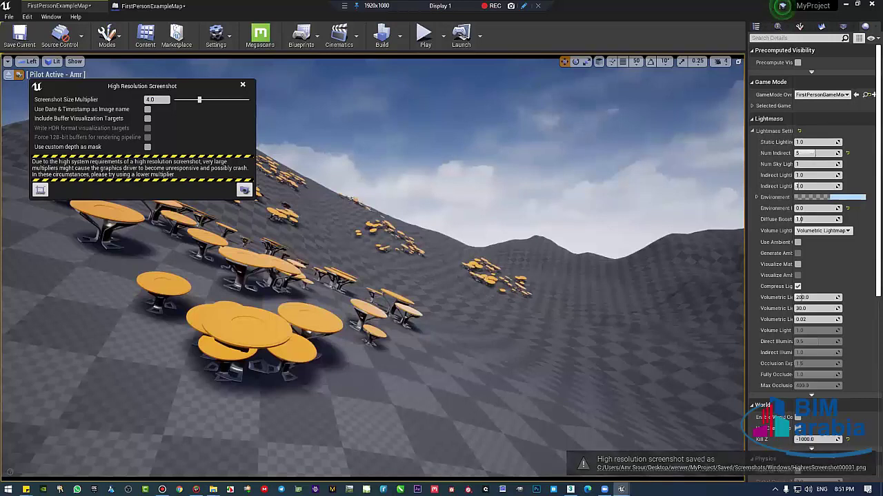
{"action": "left_click", "coordinate": [213, 490]}
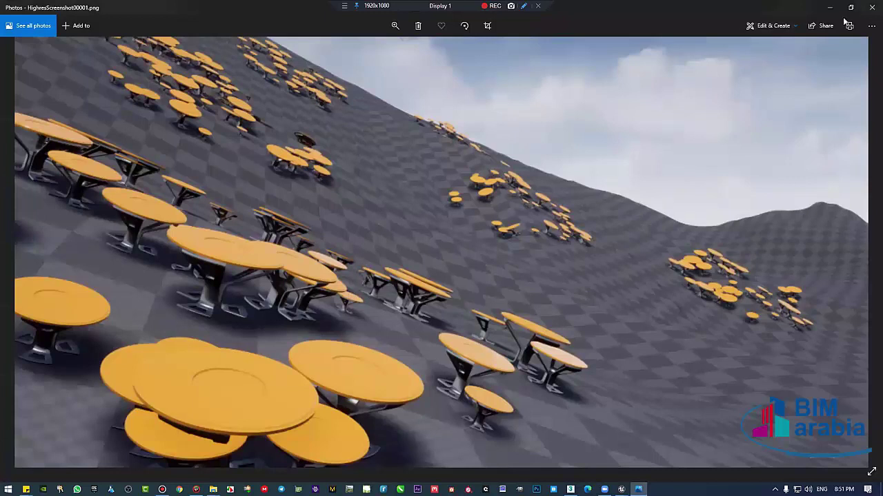
{"action": "left_click", "coordinate": [871, 6]}
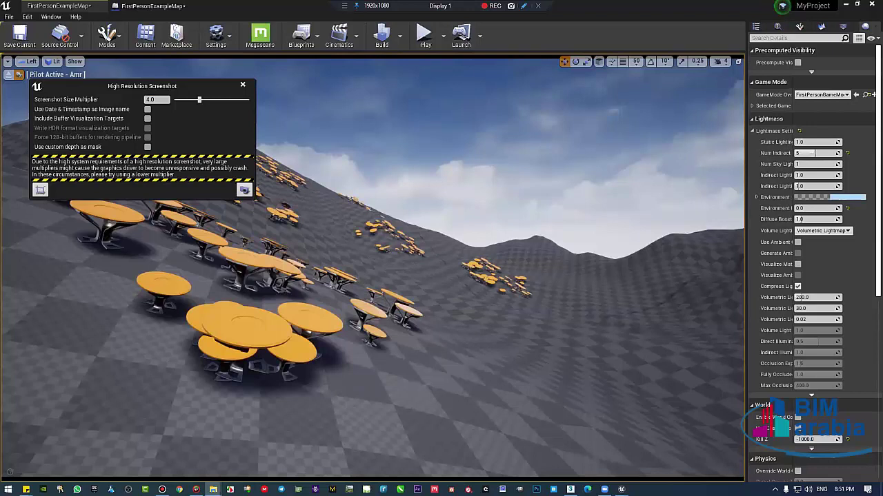
{"action": "left_click", "coordinate": [428, 117]}
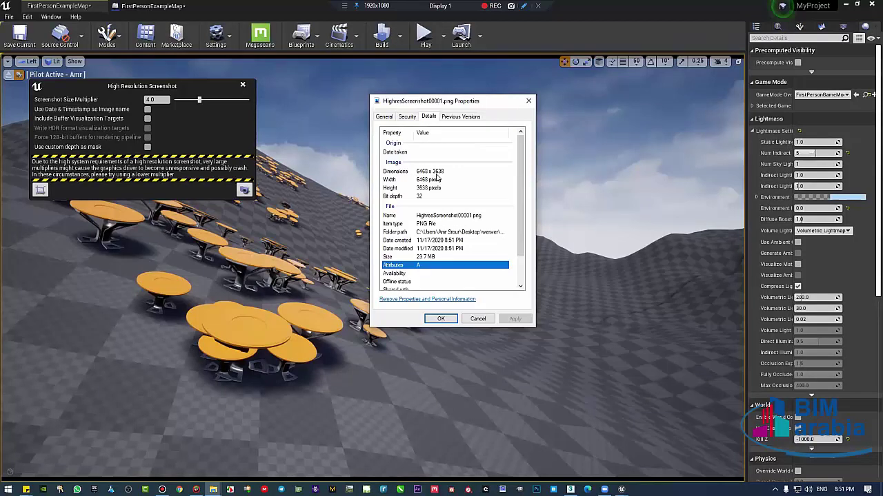
{"action": "left_click", "coordinate": [528, 102]}
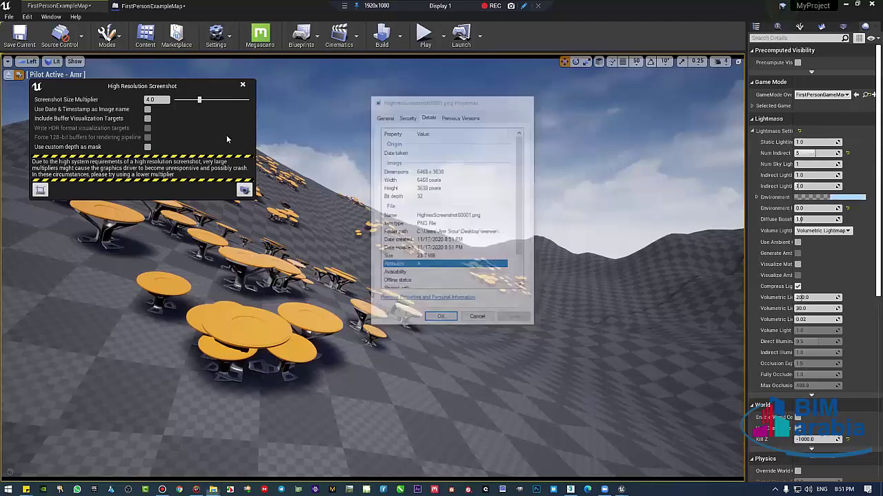
- Close the screenshot settings, switch the layout to four panes, then back to one pane
{"action": "left_click", "coordinate": [243, 85]}
{"action": "left_click", "coordinate": [8, 61]}
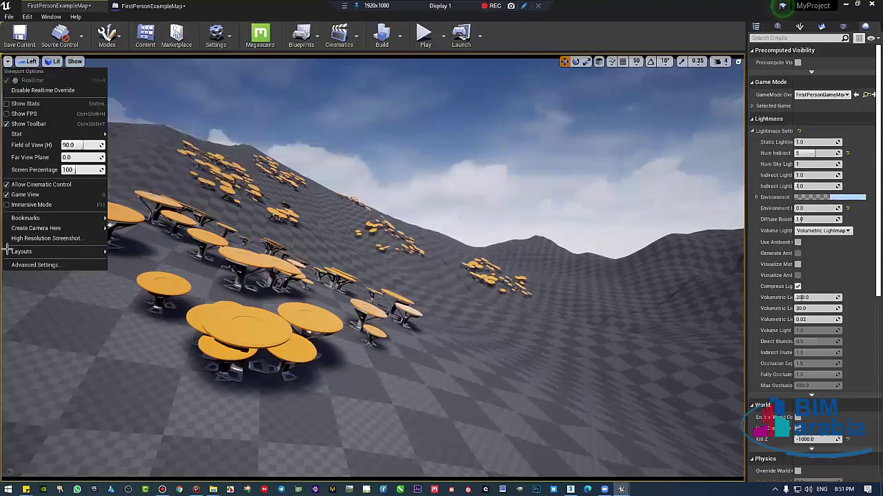
{"action": "mouse_move", "coordinate": [38, 257]}
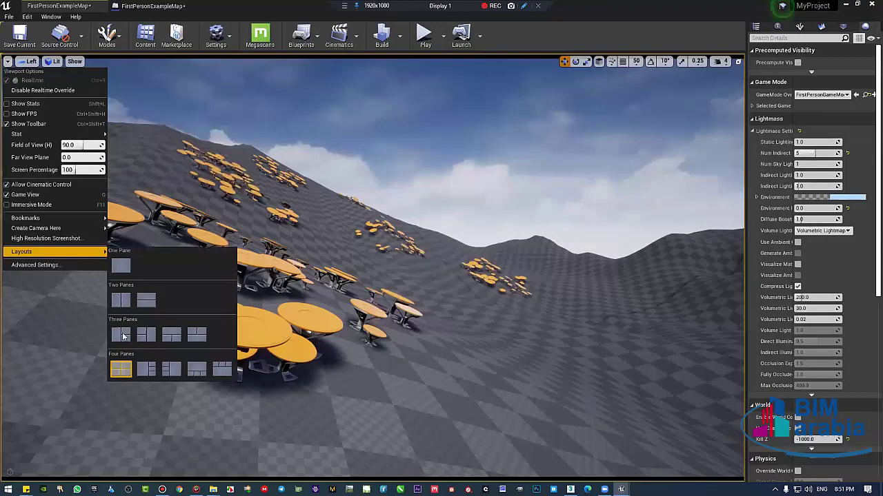
{"action": "left_click", "coordinate": [150, 371]}
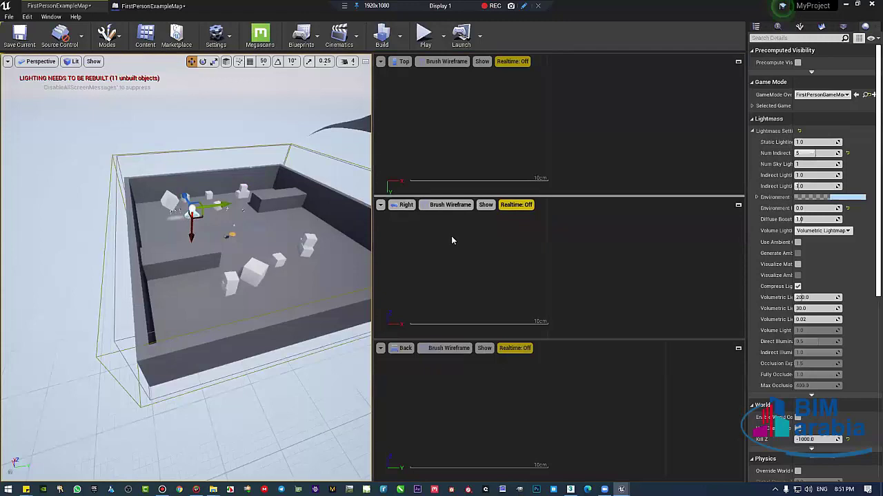
{"action": "left_click", "coordinate": [8, 62]}
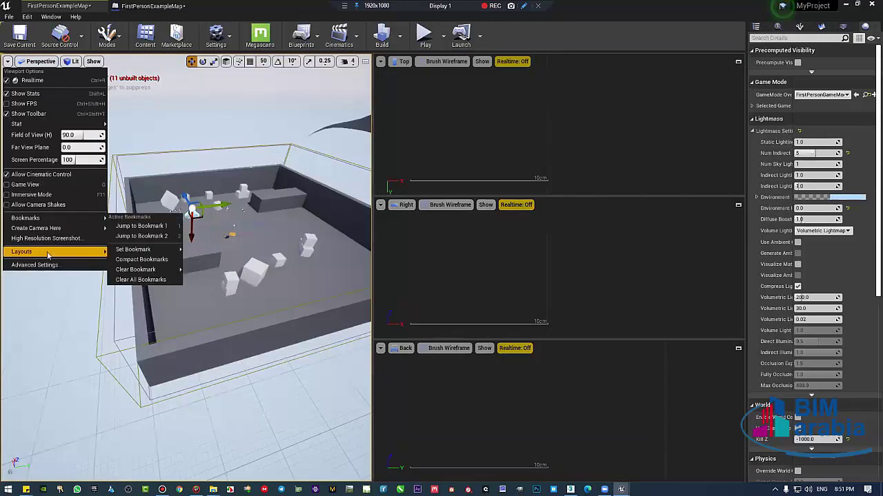
{"action": "mouse_move", "coordinate": [48, 255]}
{"action": "left_click", "coordinate": [119, 264]}
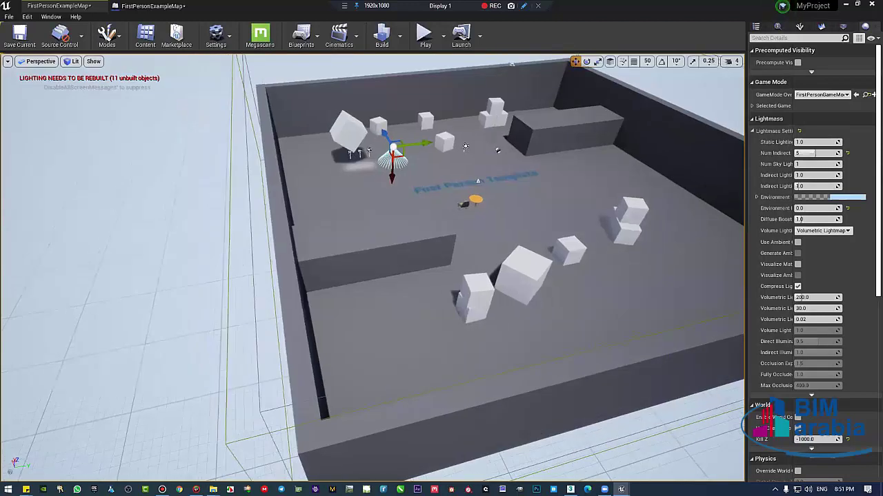
- Switch the viewport to look through the Amr camera
{"action": "middle_click_drag", "start_coordinate": [404, 167], "coordinate": [62, 69]}
{"action": "left_click", "coordinate": [8, 62]}
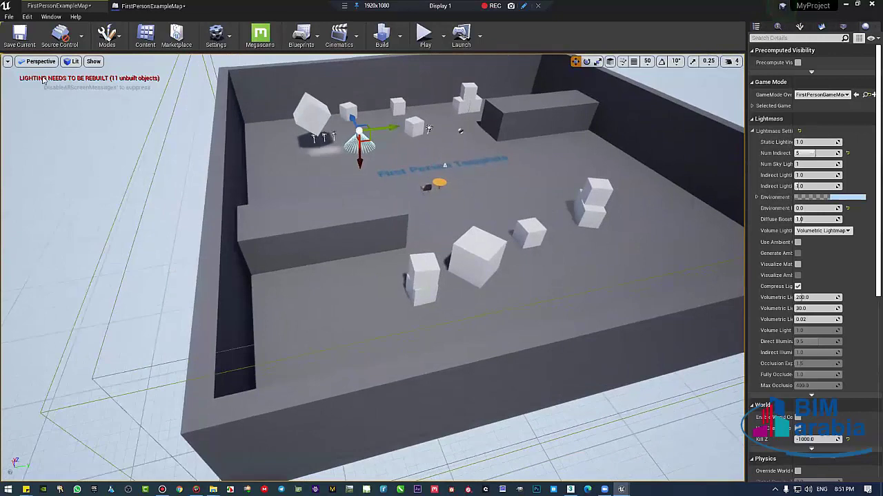
{"action": "mouse_move", "coordinate": [61, 256]}
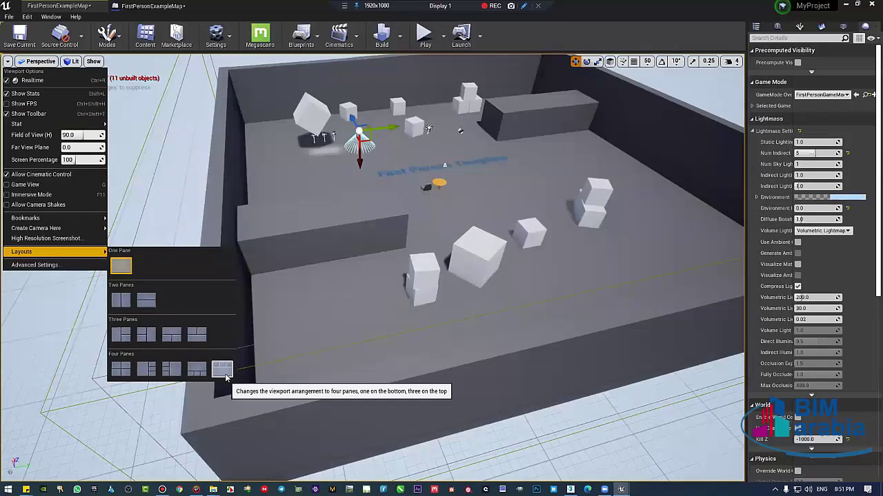
{"action": "left_click", "coordinate": [34, 61]}
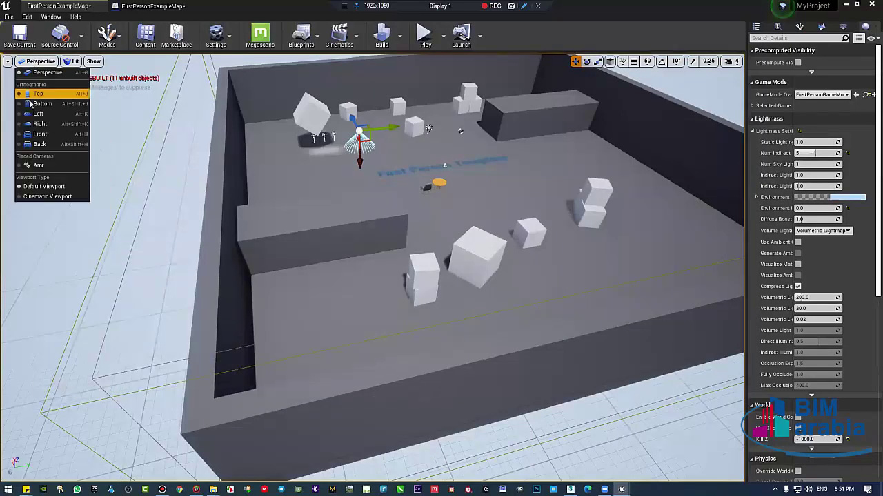
{"action": "left_click", "coordinate": [26, 166]}
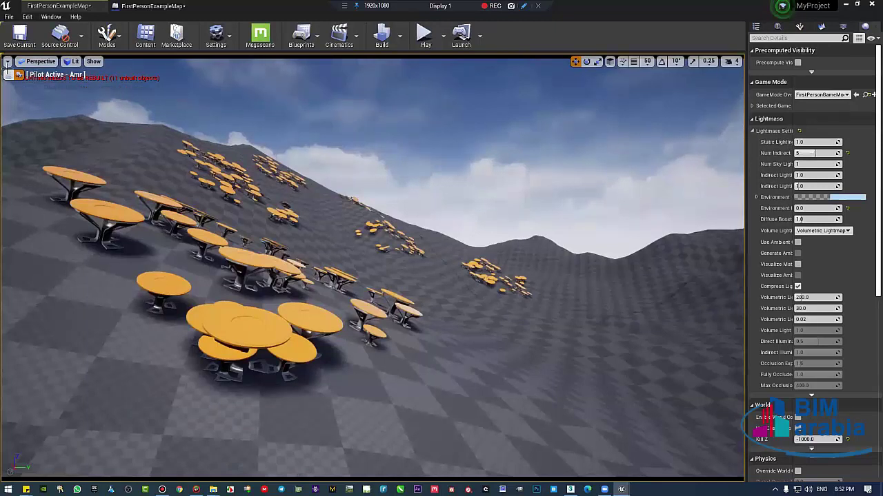
- Stop piloting the Amr camera and switch the viewport to Lighting Only mode
{"action": "left_click", "coordinate": [8, 74]}
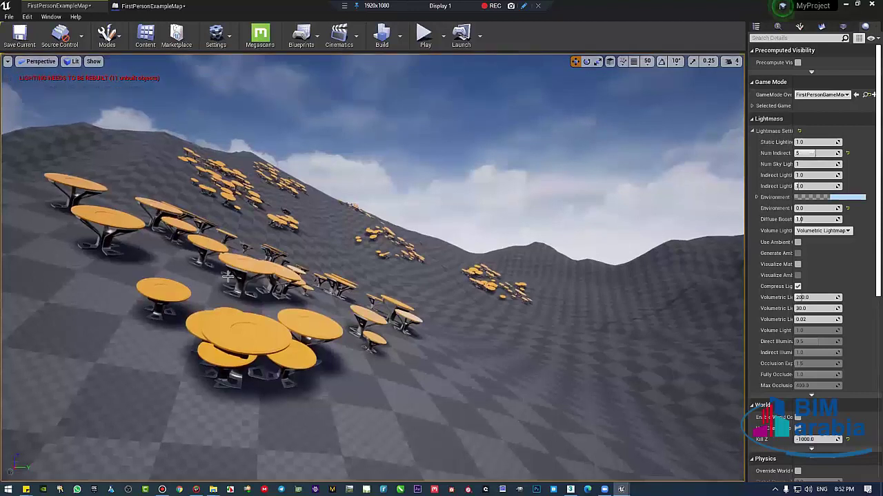
{"action": "right_click_drag", "start_coordinate": [226, 276], "coordinate": [227, 276]}
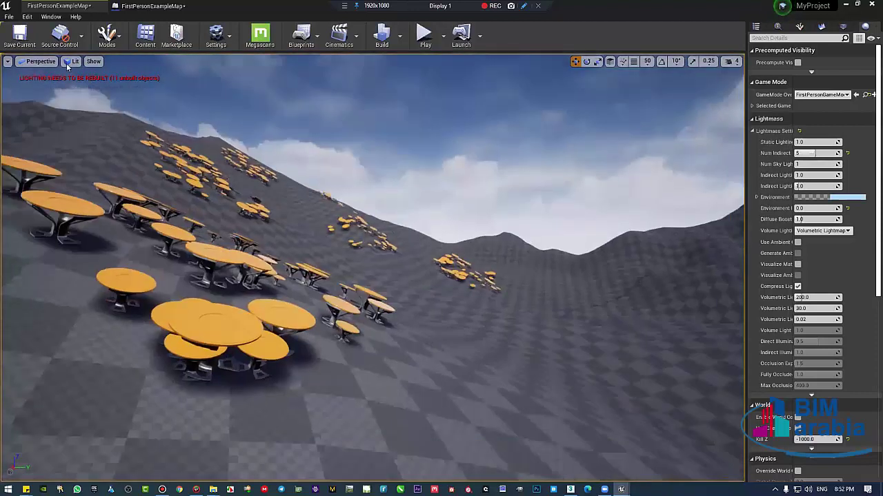
{"action": "left_click", "coordinate": [69, 62]}
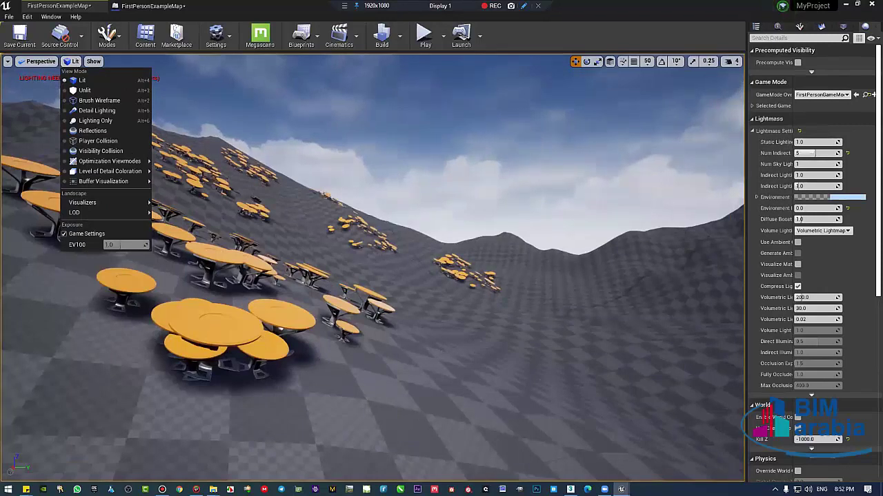
{"action": "mouse_move", "coordinate": [386, 276]}
{"action": "right_mouse_down"}
{"action": "mouse_move", "coordinate": [331, 262]}
{"action": "mouse_move", "coordinate": [71, 63]}
{"action": "right_mouse_up"}
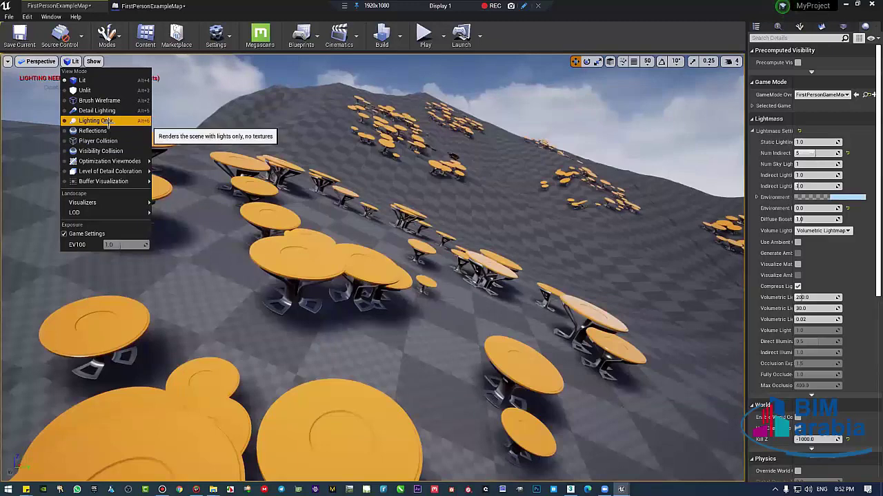
{"action": "left_click", "coordinate": [108, 121]}
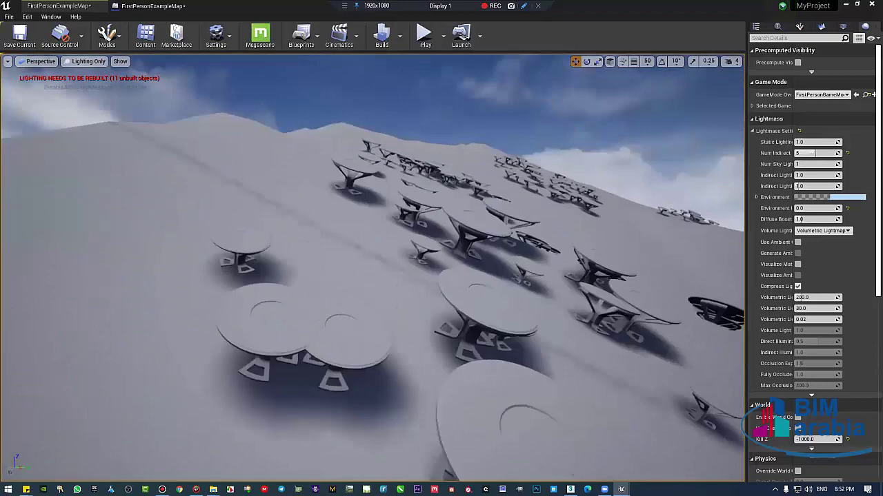
- Switch the viewport to Detail Lighting and look across the tables on the floor
{"action": "left_click", "coordinate": [86, 61]}
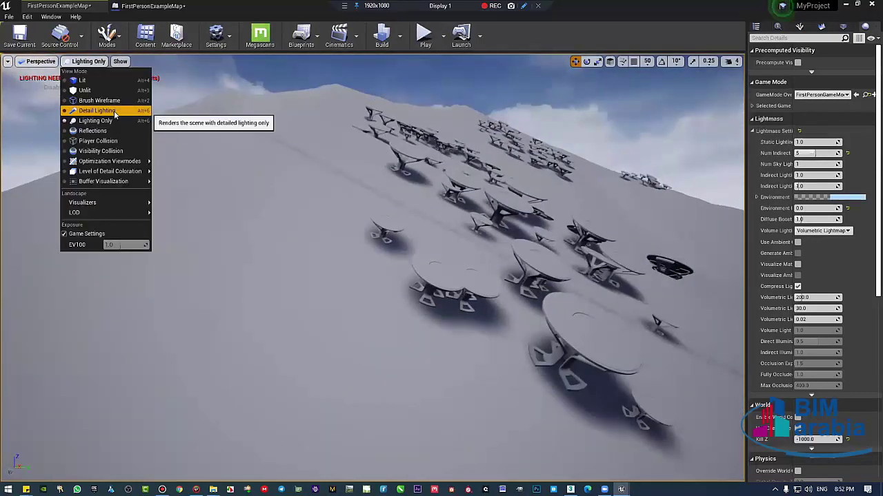
{"action": "left_click", "coordinate": [114, 111]}
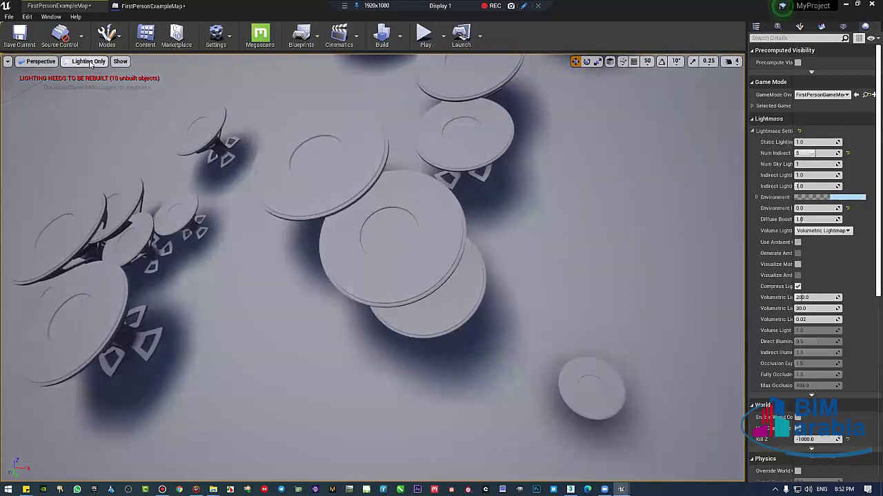
{"action": "left_click", "coordinate": [91, 63]}
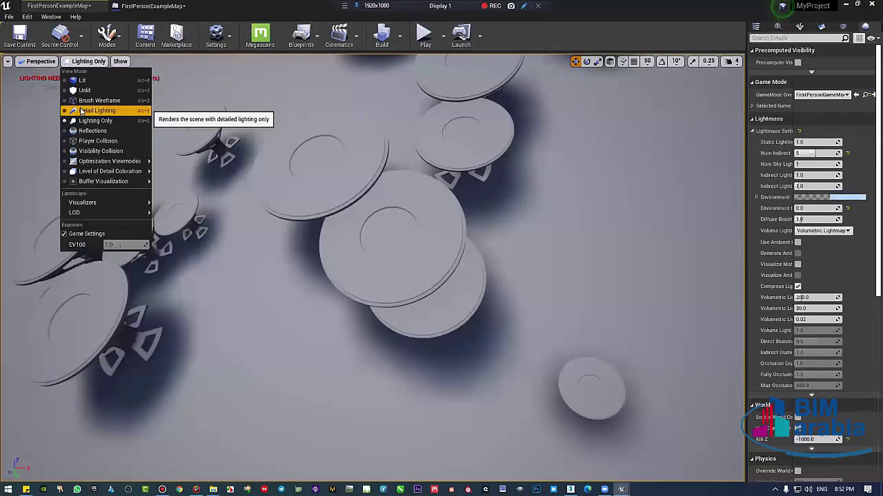
{"action": "left_click", "coordinate": [80, 111]}
{"action": "left_click_drag", "start_coordinate": [386, 276], "coordinate": [388, 413]}
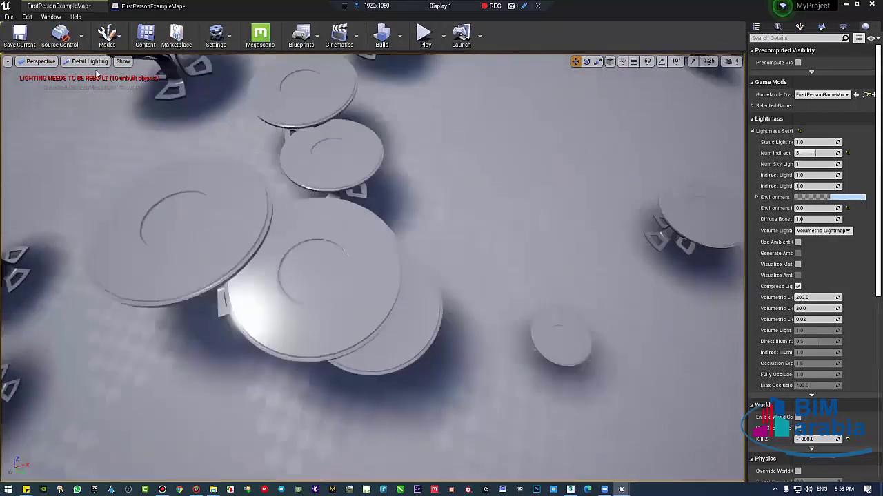
{"action": "mouse_move", "coordinate": [134, 93]}
{"action": "left_mouse_down"}
{"action": "mouse_move", "coordinate": [360, 215]}
{"action": "mouse_move", "coordinate": [421, 307]}
{"action": "left_mouse_up"}
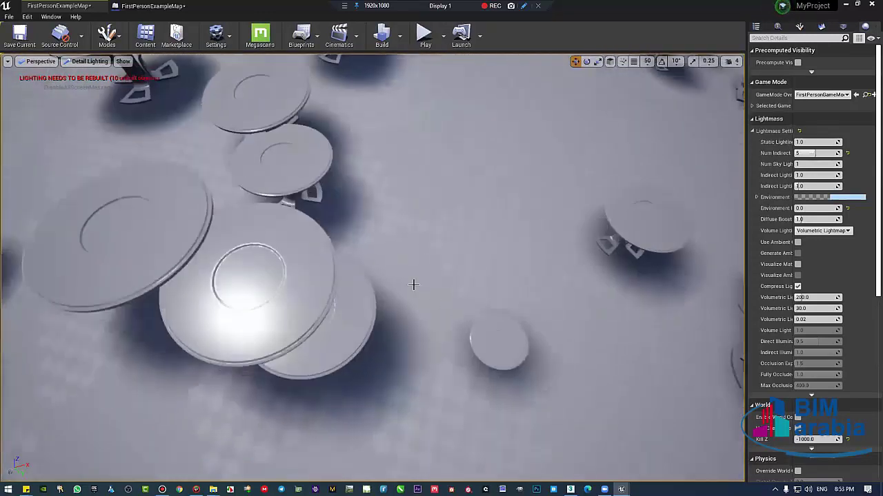
{"action": "left_click", "coordinate": [86, 61]}
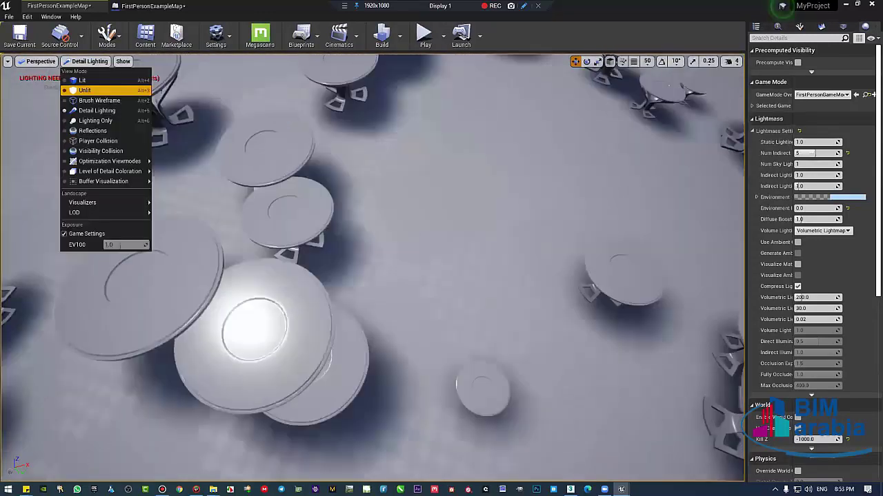
- Render the viewport Unlit and fly around the flat orange tables on the hillside
{"action": "left_click", "coordinate": [84, 91]}
{"action": "left_click_drag", "start_coordinate": [373, 275], "coordinate": [372, 206]}
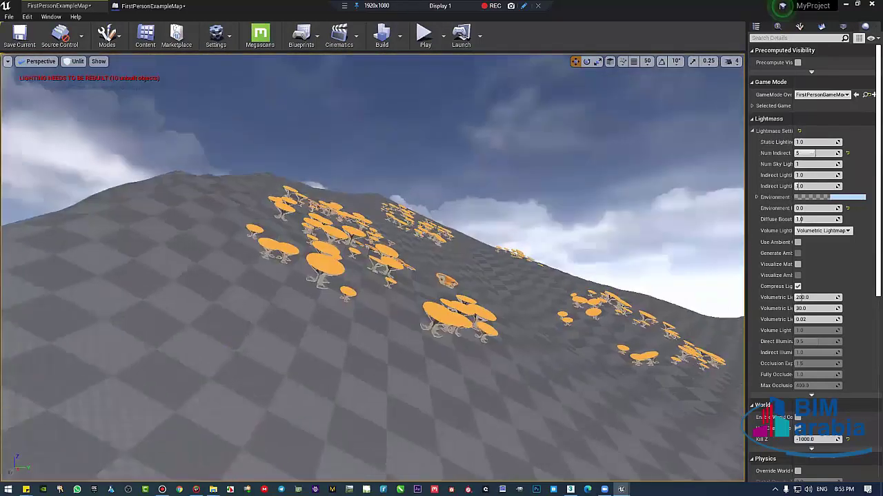
{"action": "left_click_drag", "start_coordinate": [373, 276], "coordinate": [373, 207]}
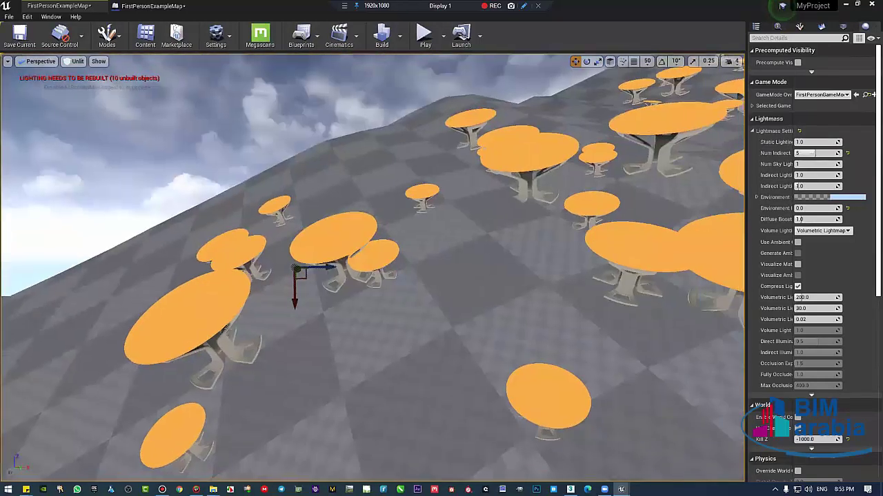
{"action": "left_click_drag", "start_coordinate": [683, 264], "coordinate": [683, 207]}
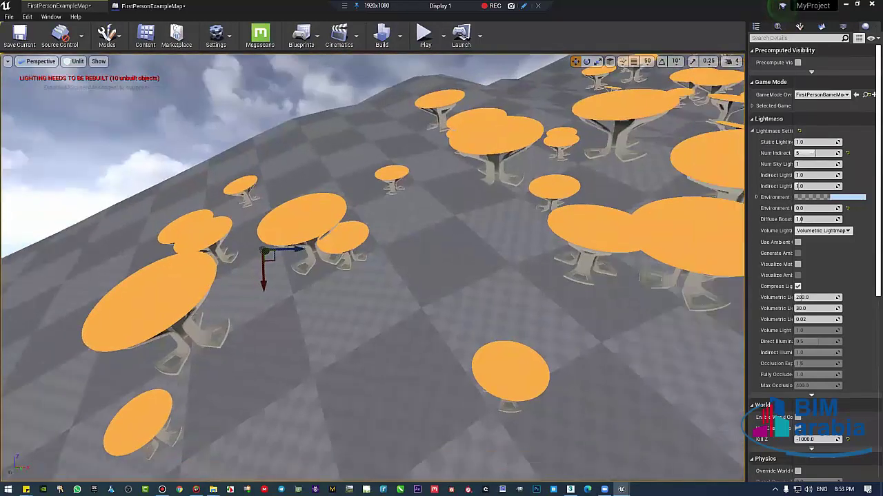
{"action": "left_click_drag", "start_coordinate": [372, 207], "coordinate": [373, 276]}
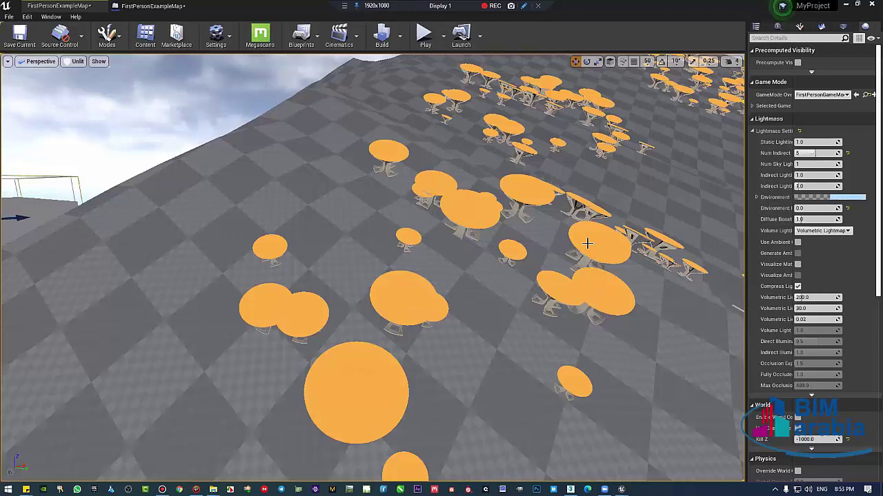
{"action": "right_click_drag", "start_coordinate": [525, 243], "coordinate": [510, 206]}
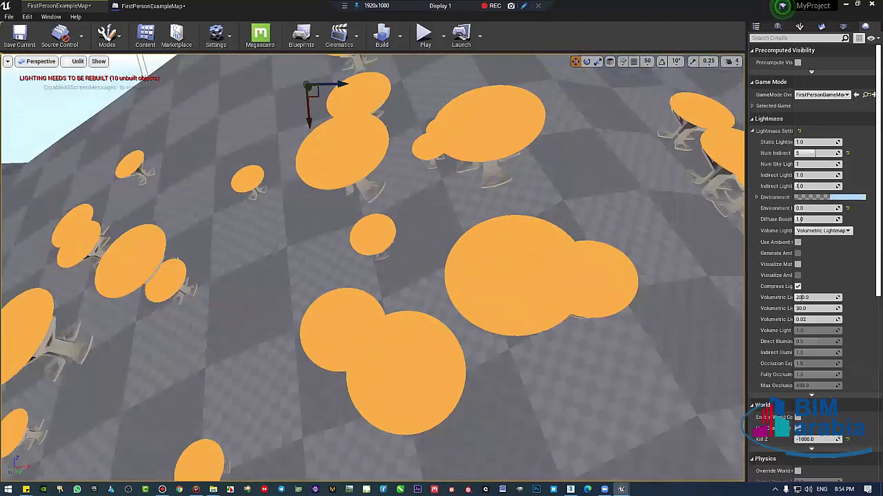
{"action": "mouse_move", "coordinate": [532, 291]}
{"action": "right_mouse_down"}
{"action": "mouse_move", "coordinate": [532, 331]}
{"action": "mouse_move", "coordinate": [441, 321]}
{"action": "right_mouse_up"}
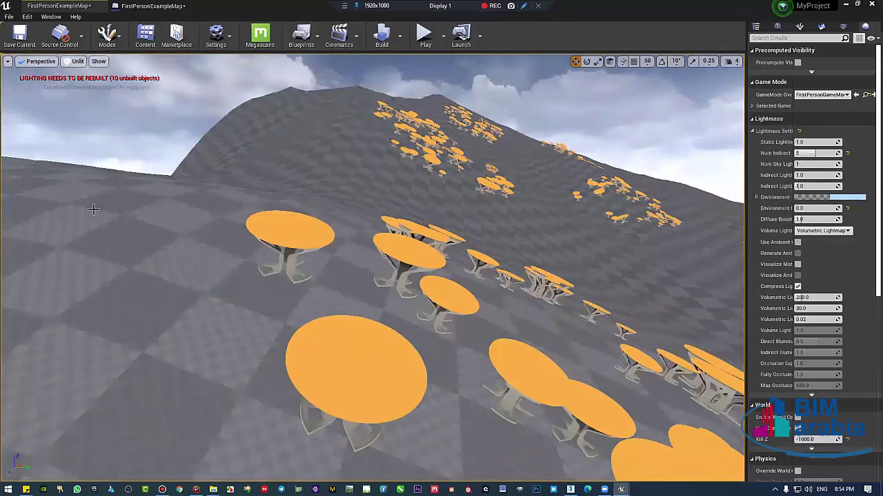
{"action": "left_click", "coordinate": [77, 61]}
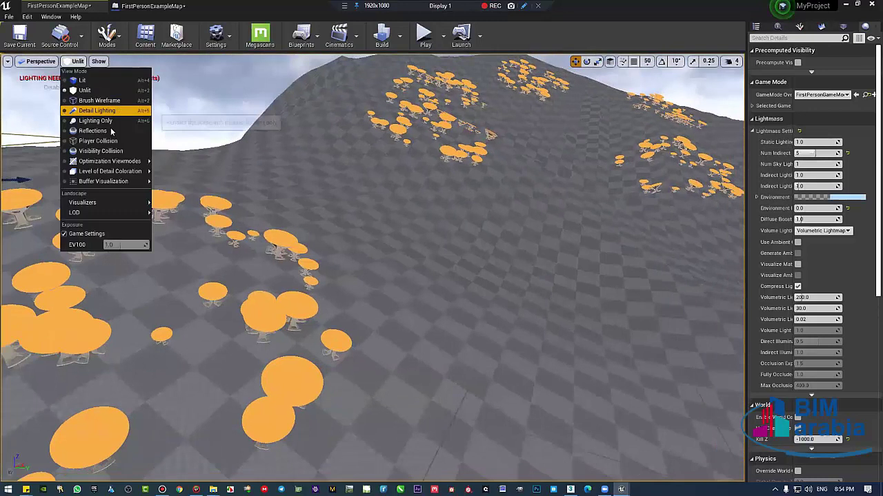
- Switch to Reflections mode, then browse the Optimization Viewmodes without changing the mode
{"action": "left_click", "coordinate": [109, 130]}
{"action": "right_click_drag", "start_coordinate": [440, 321], "coordinate": [440, 321]}
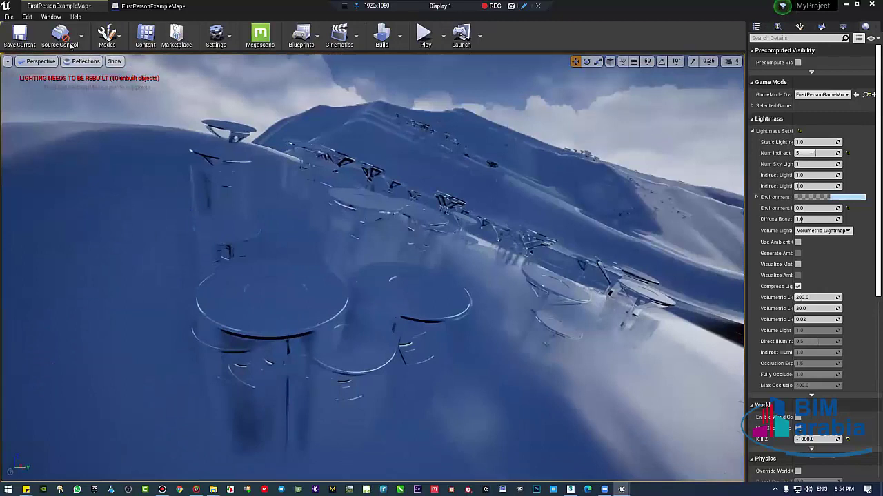
{"action": "left_click", "coordinate": [82, 62]}
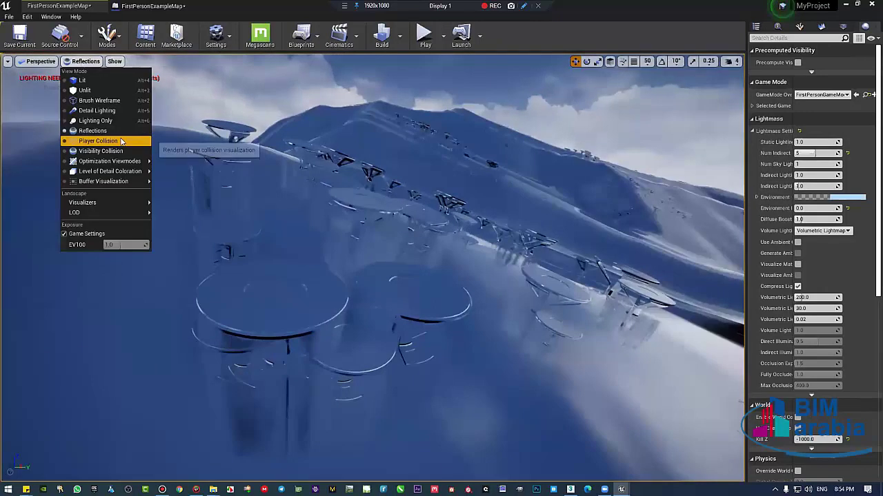
{"action": "mouse_move", "coordinate": [128, 165]}
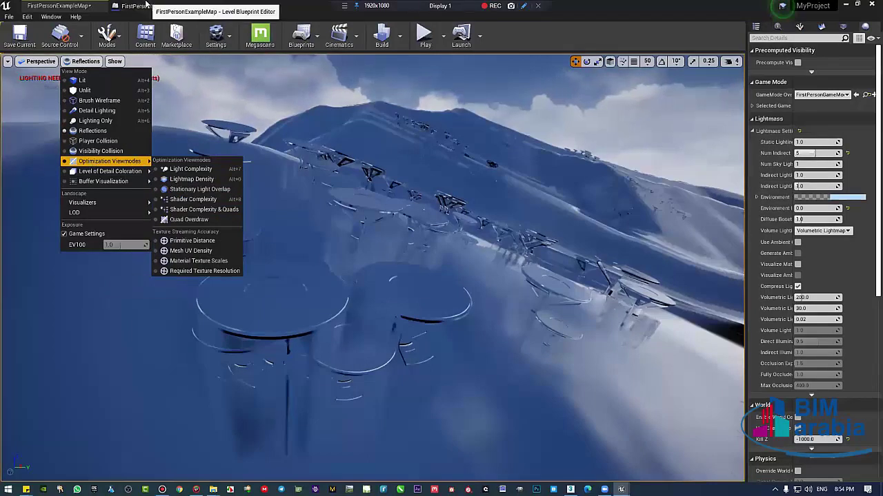
{"action": "left_click", "coordinate": [114, 63]}
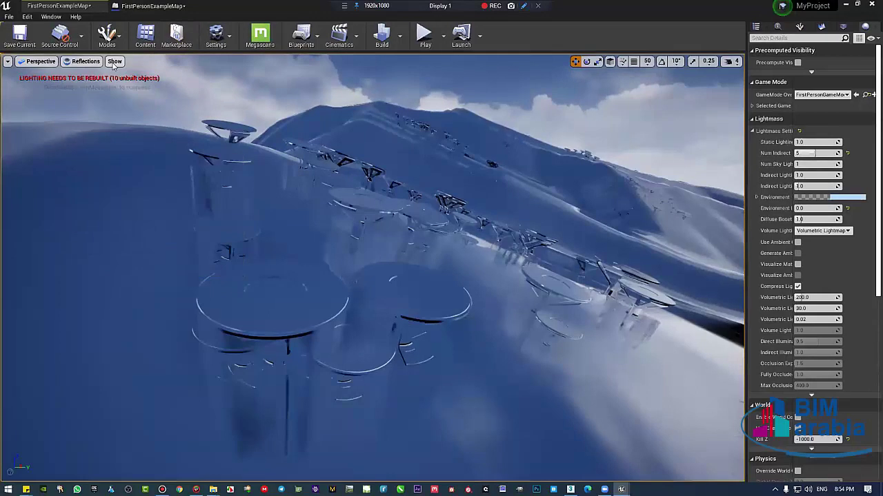
- Frame the selected box volume with F and move in closer to it
{"action": "left_click", "coordinate": [114, 62]}
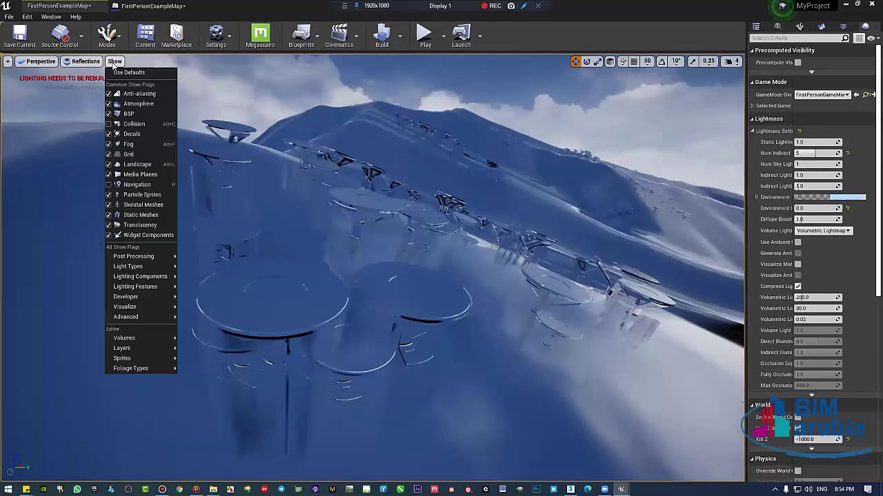
{"action": "key", "text": "f"}
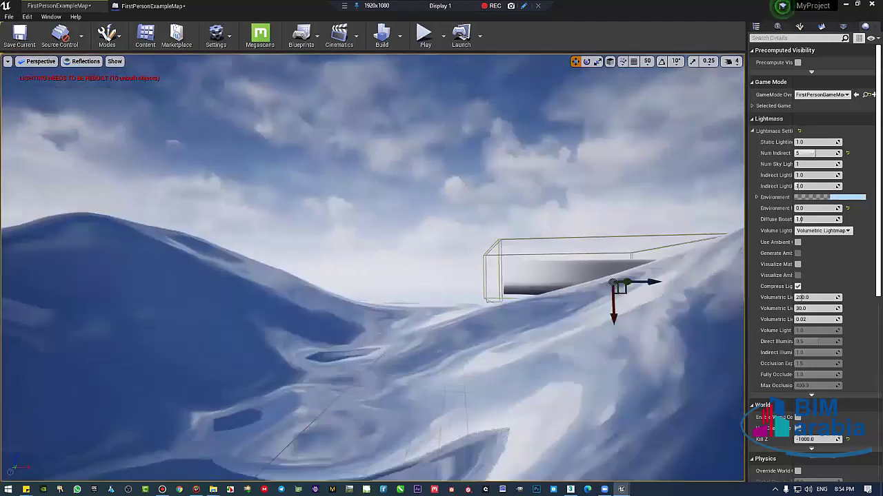
{"action": "key", "text": "f"}
{"action": "key", "text": "f"}
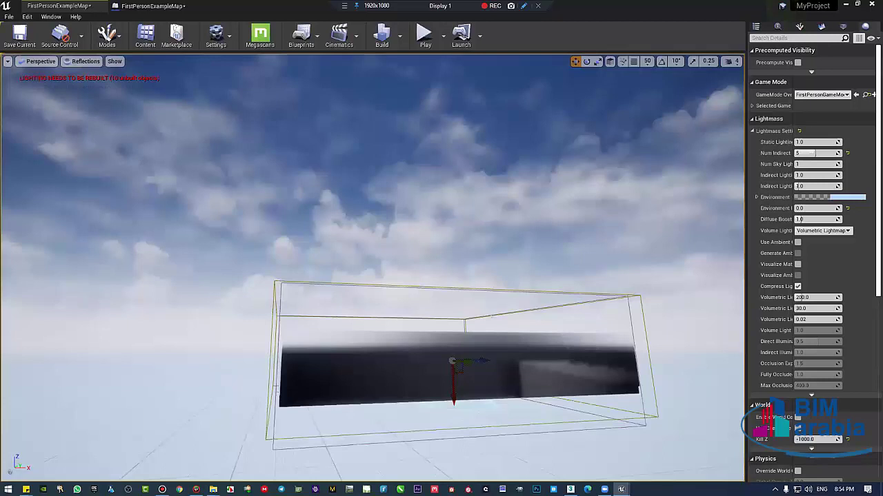
{"action": "scroll", "coordinate": [67, 65], "scroll_direction": "up", "scroll_amount": 3}
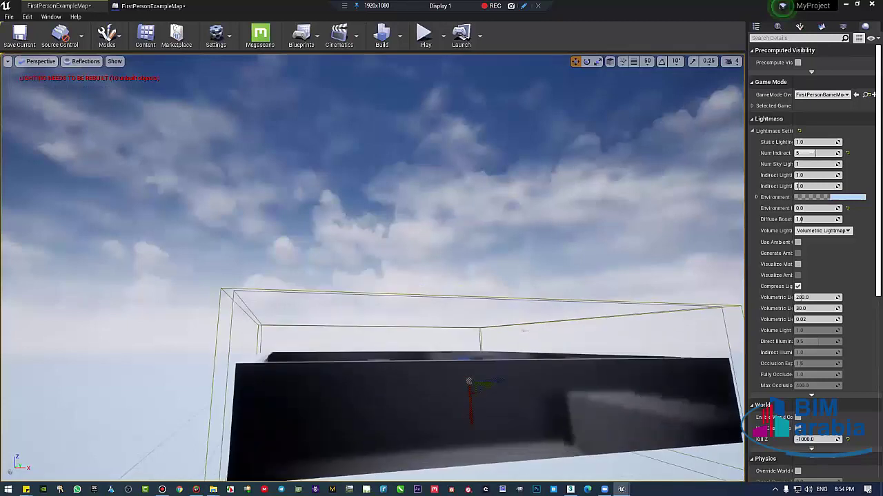
{"action": "scroll", "coordinate": [68, 66], "scroll_direction": "up", "scroll_amount": 3}
{"action": "scroll", "coordinate": [68, 65], "scroll_direction": "up", "scroll_amount": 3}
{"action": "left_click_drag", "start_coordinate": [417, 244], "coordinate": [417, 173]}
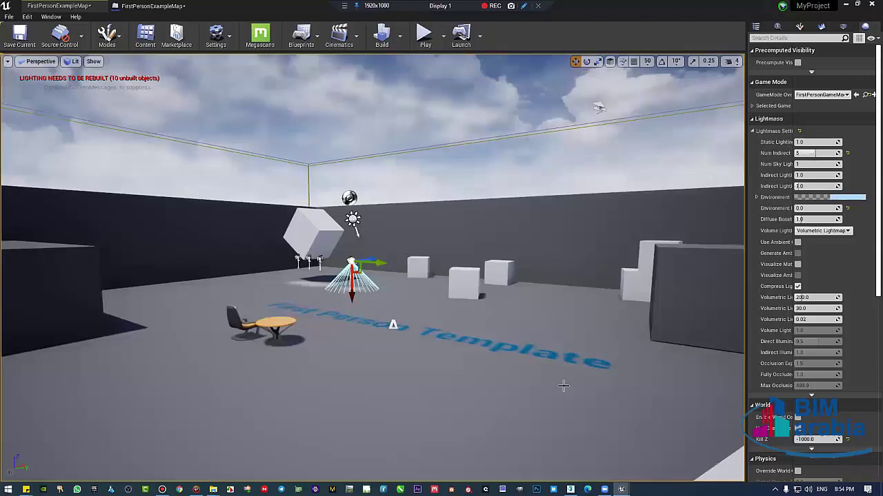
- Cycle through wireframe, unlit, lighting-only, detail lighting and light complexity views with Alt shortcuts
{"action": "key", "text": "alt+1"}
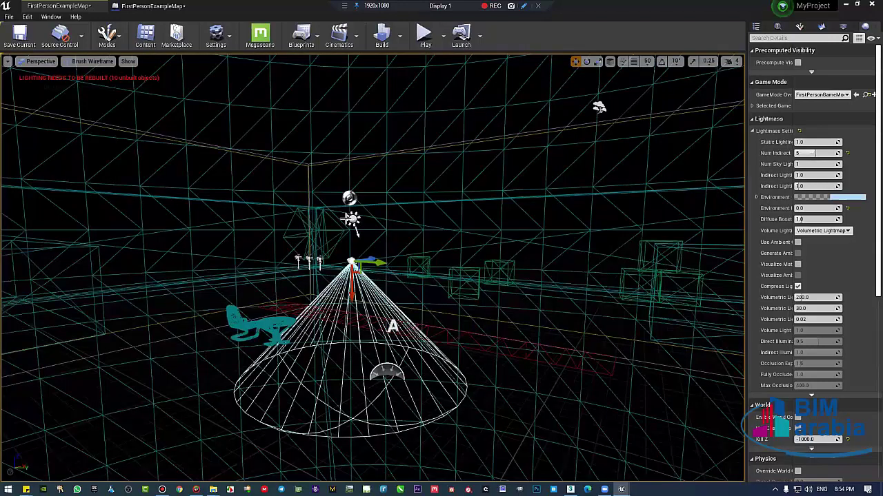
{"action": "key", "text": "alt+3"}
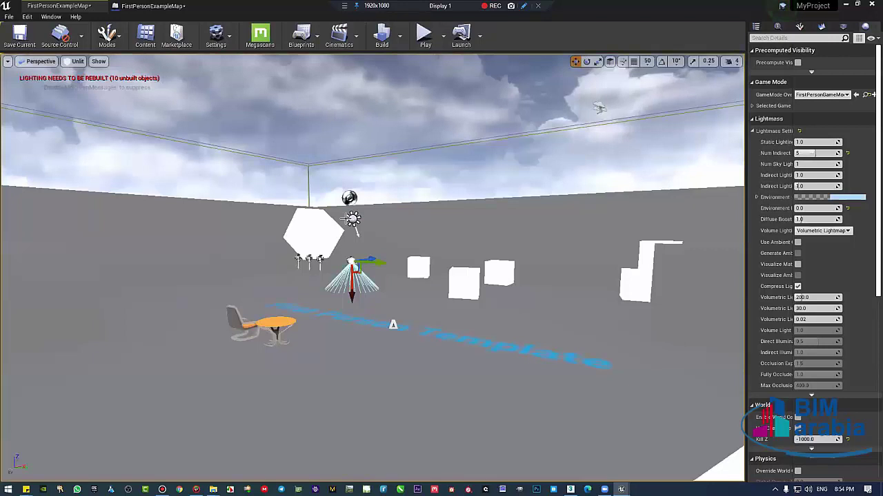
{"action": "key", "text": "alt+6"}
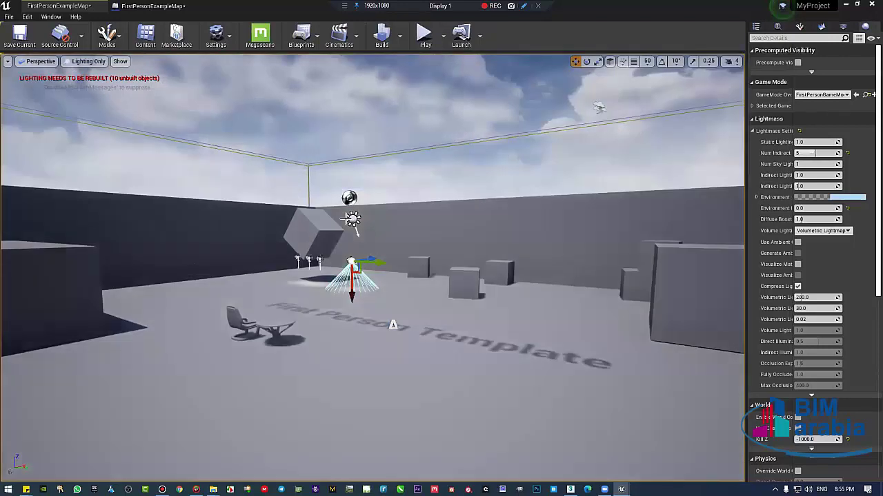
{"action": "key", "text": "alt+5"}
{"action": "key", "text": "alt+6"}
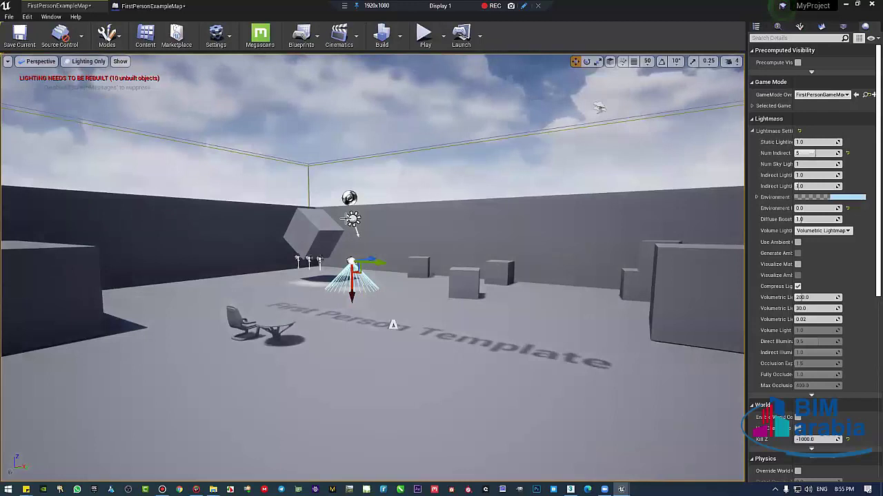
{"action": "key", "text": "alt+7"}
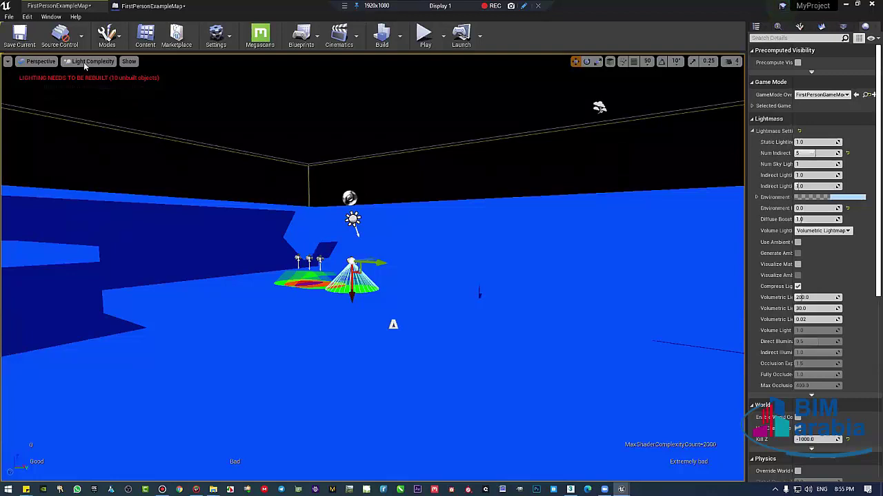
{"action": "left_click_drag", "start_coordinate": [107, 82], "coordinate": [103, 69]}
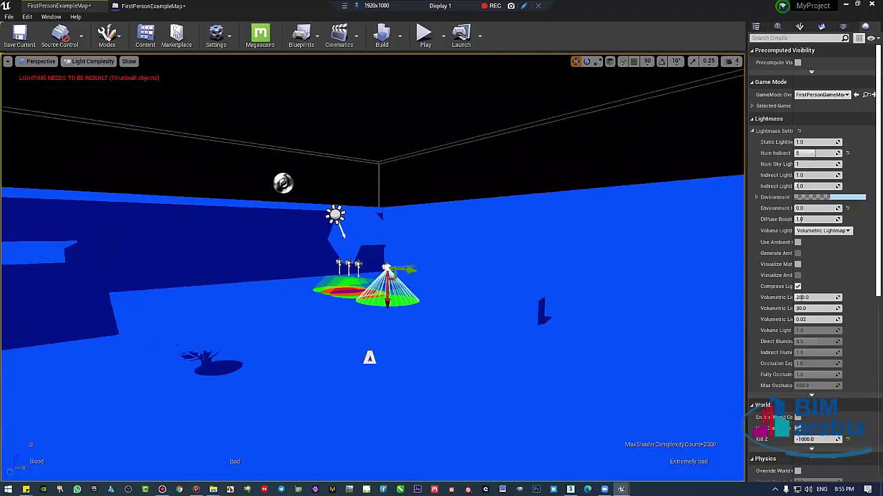
- Return the viewport to Lit and fly toward the grey wall and sky
{"action": "left_click", "coordinate": [90, 62]}
{"action": "left_click", "coordinate": [82, 81]}
{"action": "mouse_move", "coordinate": [101, 73]}
{"action": "left_mouse_down"}
{"action": "mouse_move", "coordinate": [83, 71]}
{"action": "mouse_move", "coordinate": [92, 65]}
{"action": "left_mouse_up"}
{"action": "left_click", "coordinate": [93, 62]}
{"action": "left_click", "coordinate": [111, 111]}
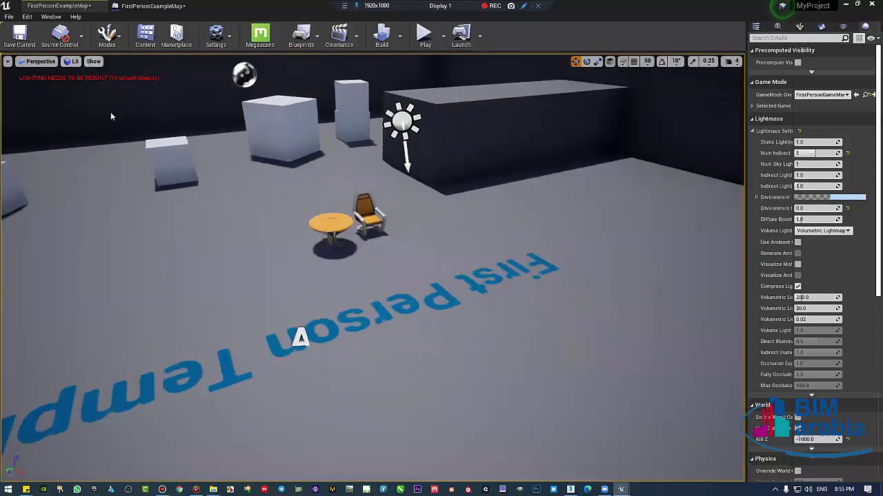
{"action": "left_click_drag", "start_coordinate": [111, 112], "coordinate": [103, 153]}
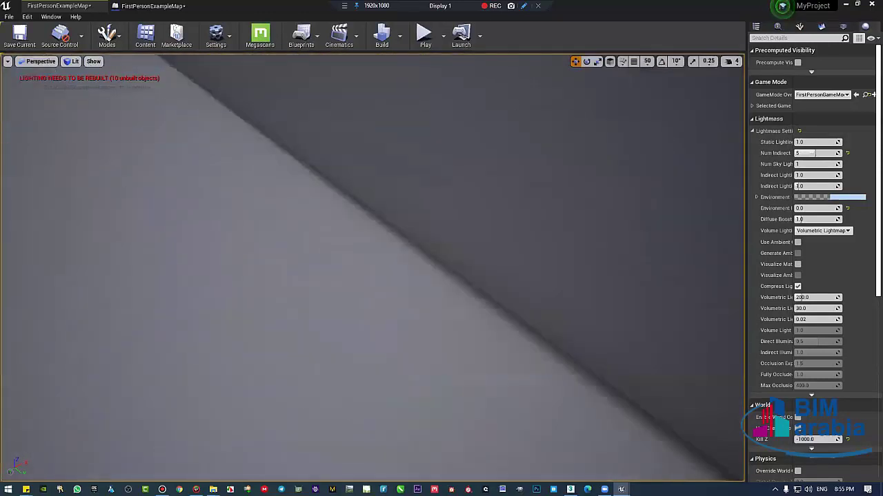
{"action": "left_click_drag", "start_coordinate": [97, 70], "coordinate": [120, 67]}
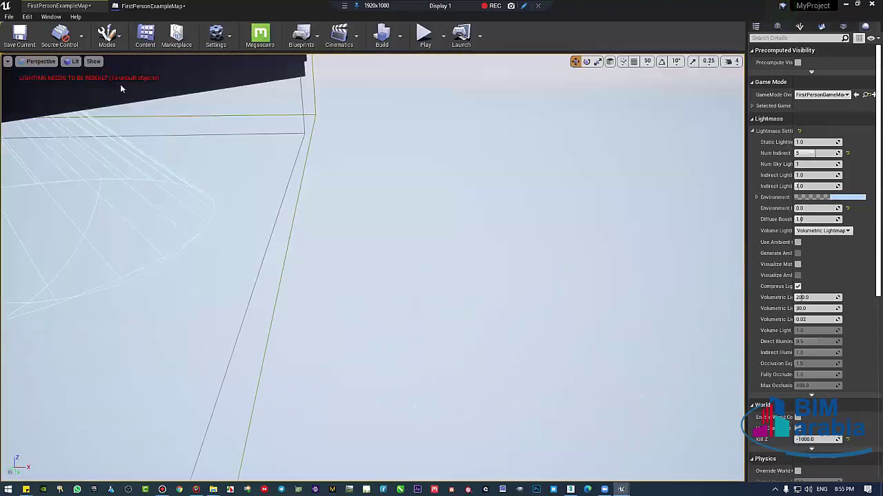
- Glance at the Show and Lit menus, then fly up from under the floor into the cube room
{"action": "left_click", "coordinate": [93, 61]}
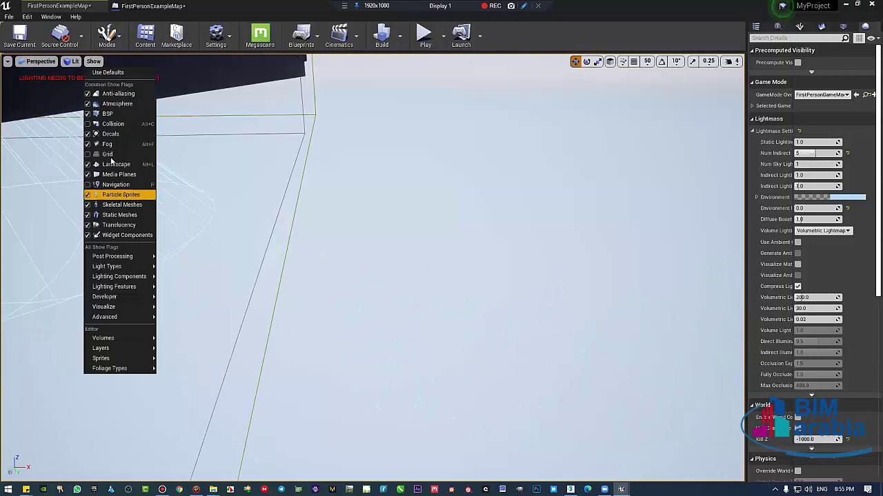
{"action": "left_click", "coordinate": [75, 63]}
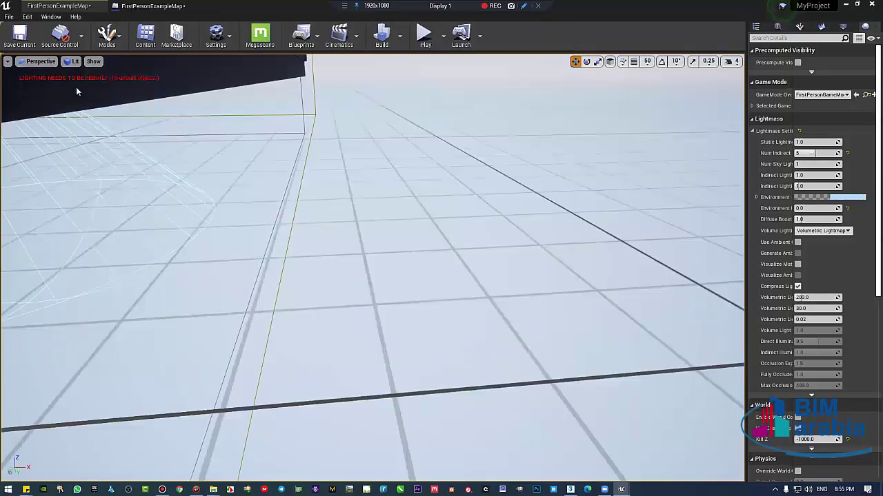
{"action": "left_click", "coordinate": [74, 62]}
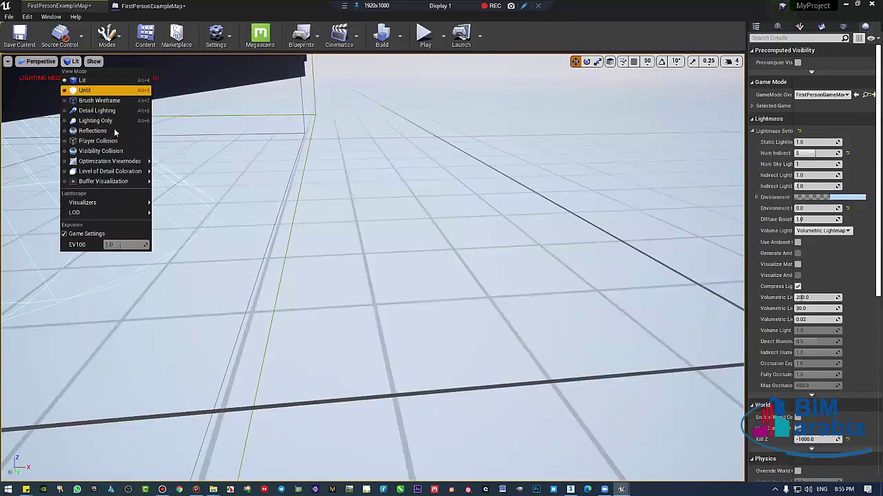
{"action": "left_click", "coordinate": [94, 62]}
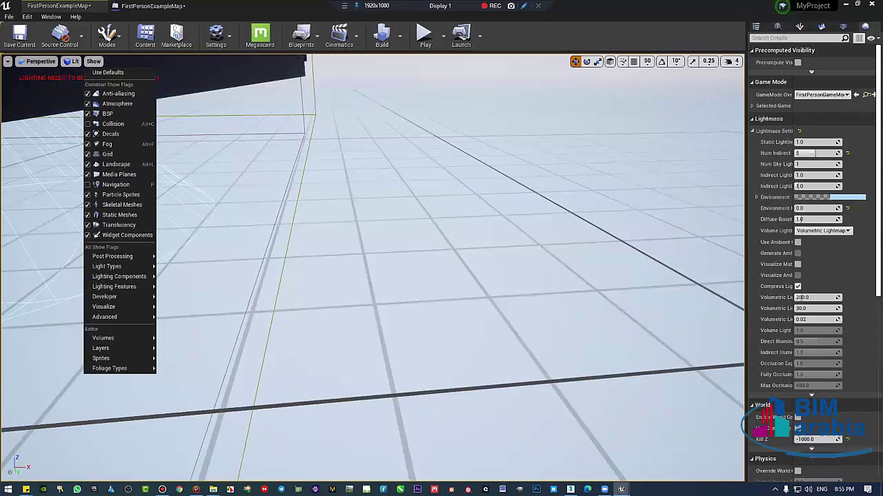
{"action": "right_click_drag", "start_coordinate": [352, 134], "coordinate": [317, 136]}
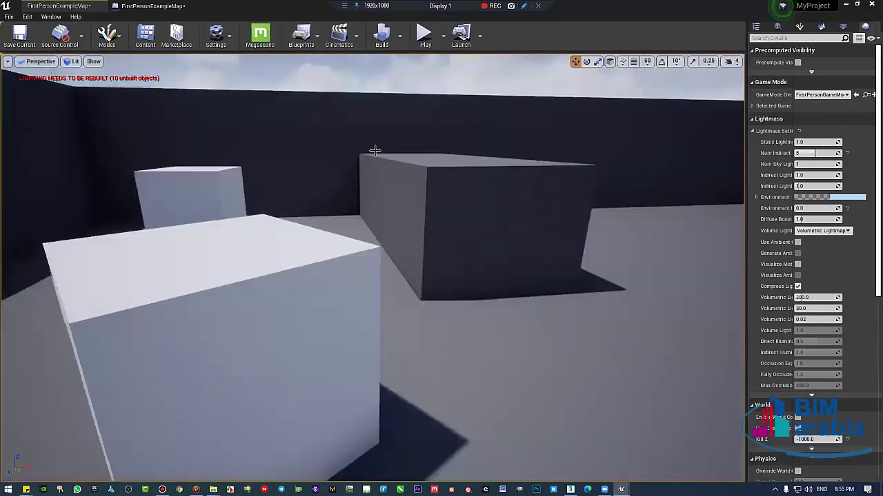
{"action": "mouse_move", "coordinate": [317, 135]}
{"action": "right_mouse_down"}
{"action": "mouse_move", "coordinate": [395, 261]}
{"action": "mouse_move", "coordinate": [388, 272]}
{"action": "right_mouse_up"}
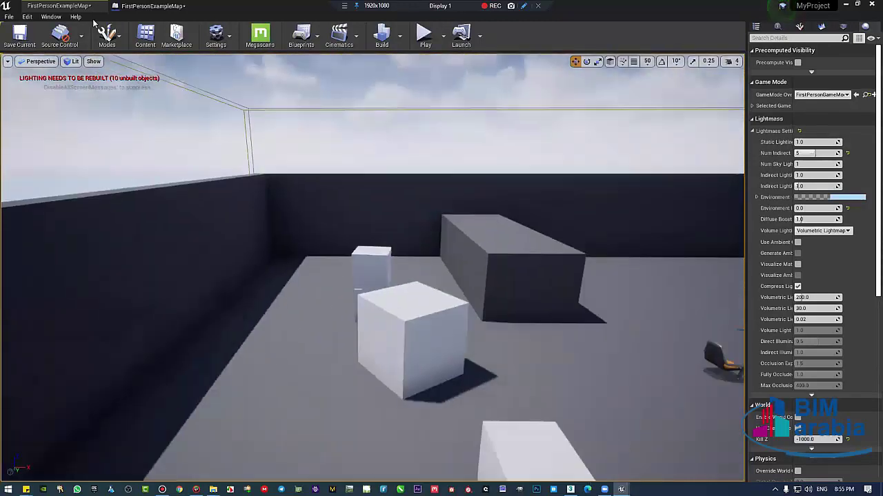
{"action": "right_click_drag", "start_coordinate": [387, 271], "coordinate": [81, 21]}
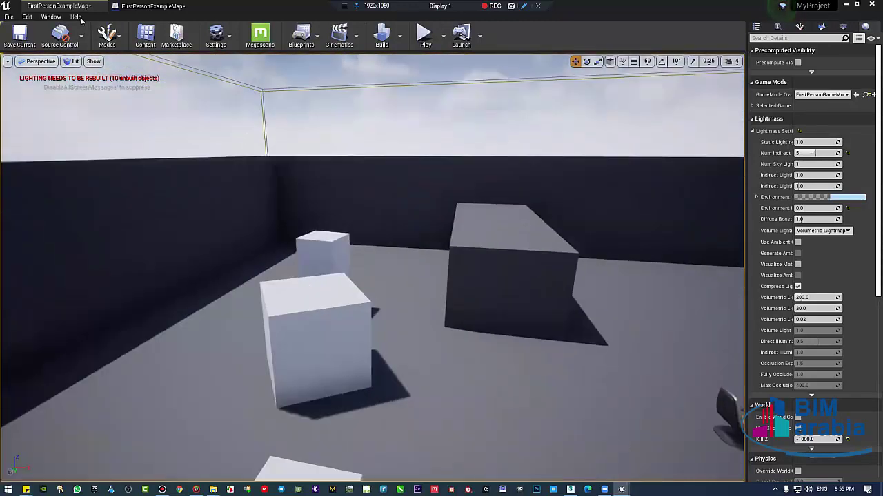
- Open the Unreal Engine Wiki from the Help menu
{"action": "left_click", "coordinate": [80, 21]}
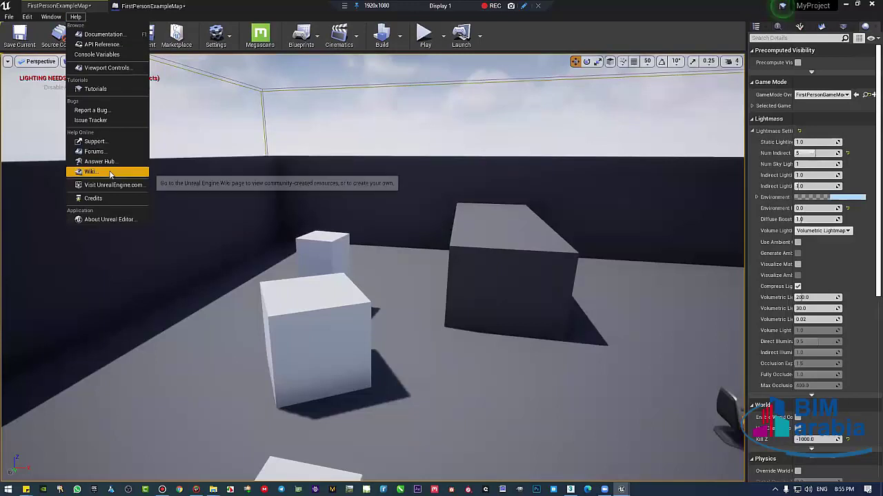
{"action": "left_click", "coordinate": [103, 172]}
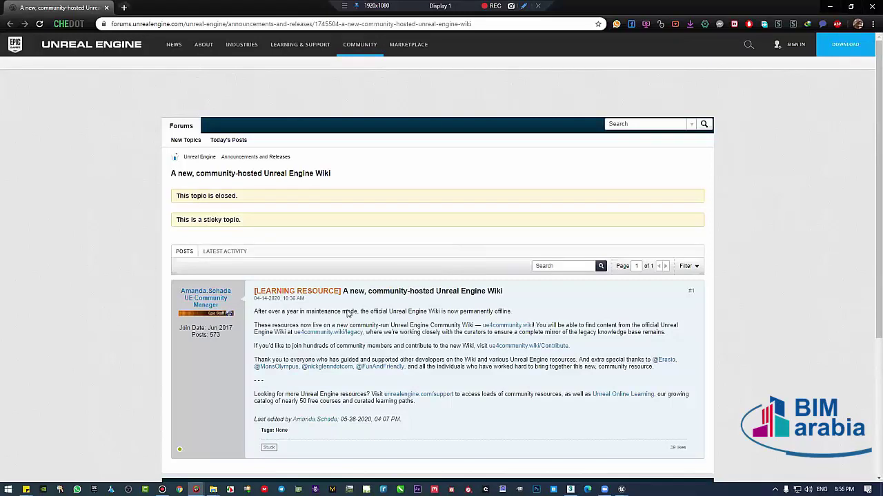
- Scroll down the wiki announcement thread to the page footer
{"action": "scroll", "coordinate": [293, 229], "scroll_direction": "down", "scroll_amount": 2}
{"action": "scroll", "coordinate": [285, 350], "scroll_direction": "down", "scroll_amount": 1}
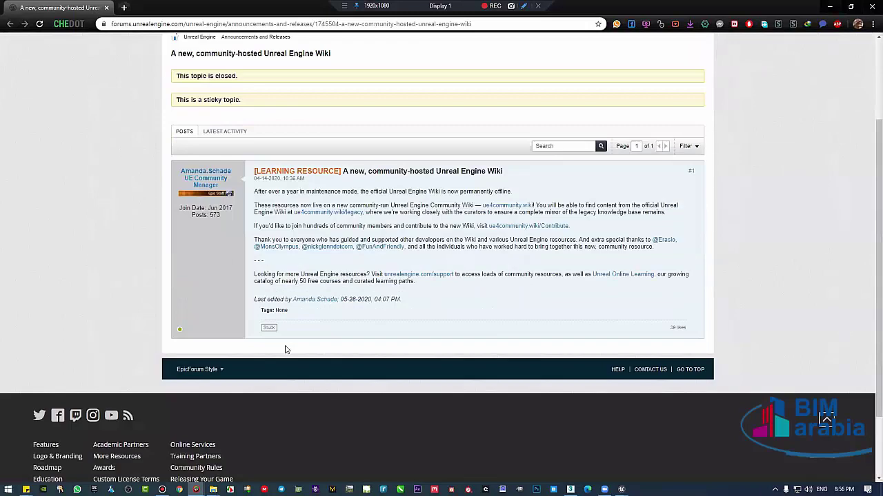
{"action": "scroll", "coordinate": [389, 263], "scroll_direction": "down", "scroll_amount": 1}
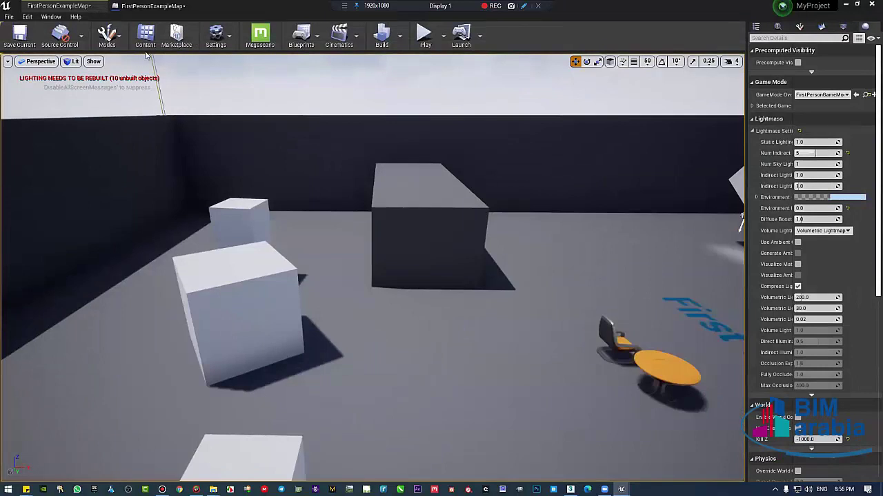
- Review primitive stats in Window > Statistics, close it, and reopen the Window menu
{"action": "left_click", "coordinate": [60, 19]}
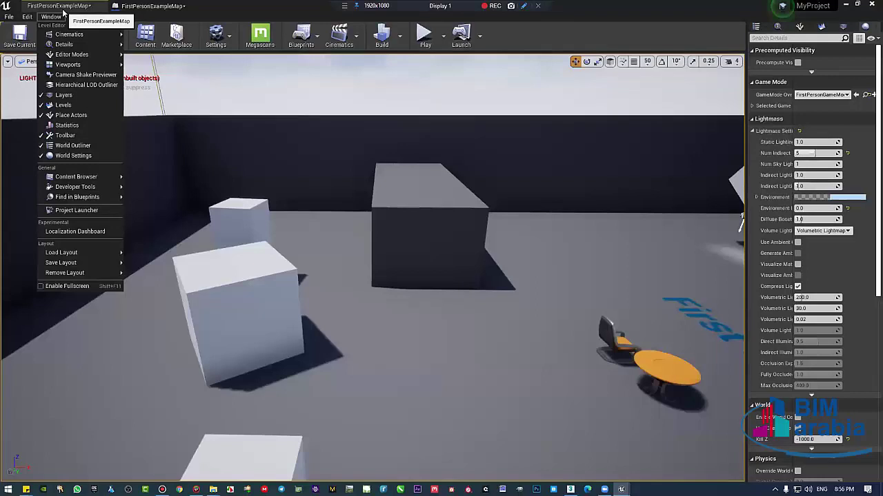
{"action": "left_click", "coordinate": [65, 124]}
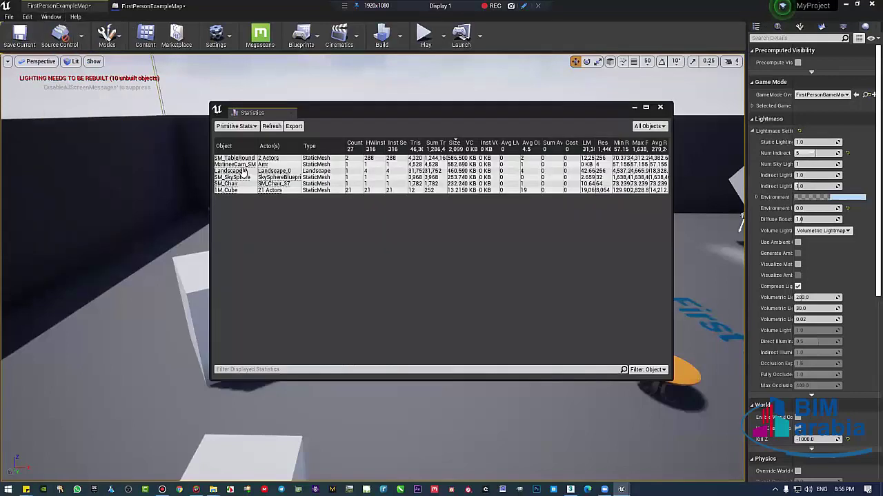
{"action": "left_click_drag", "start_coordinate": [445, 117], "coordinate": [387, 120]}
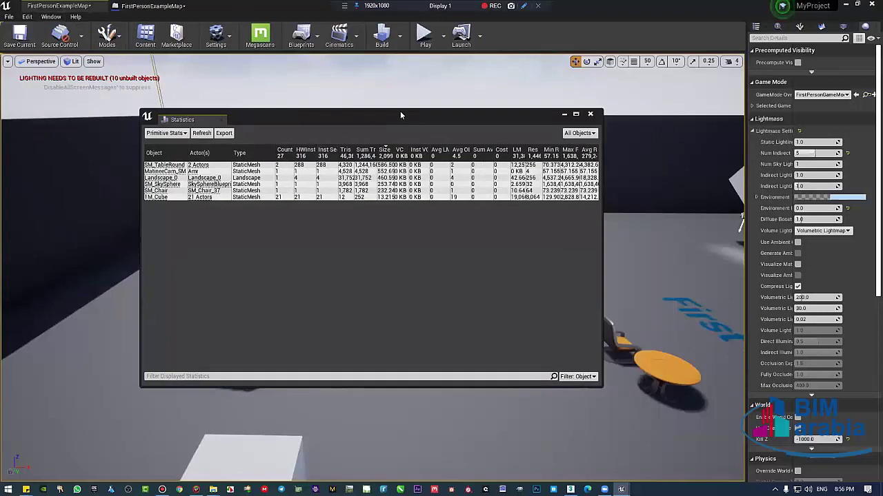
{"action": "left_click", "coordinate": [591, 116]}
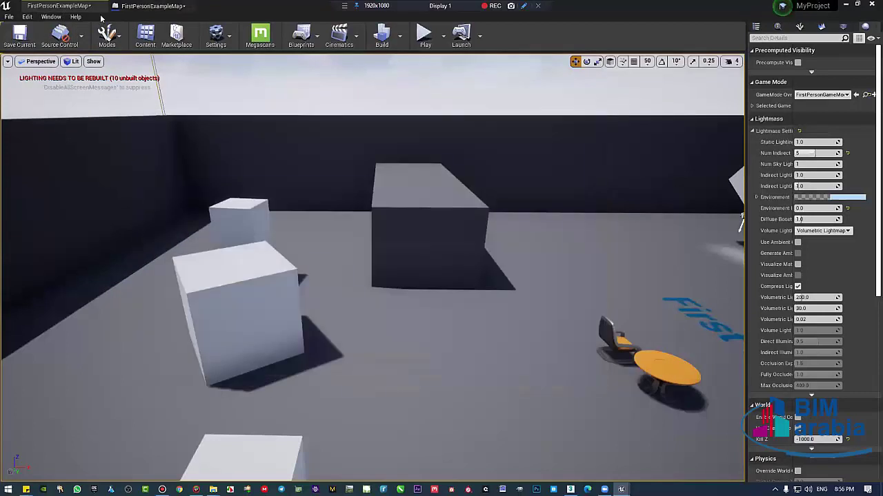
{"action": "left_click", "coordinate": [51, 16]}
{"action": "mouse_move", "coordinate": [63, 55]}
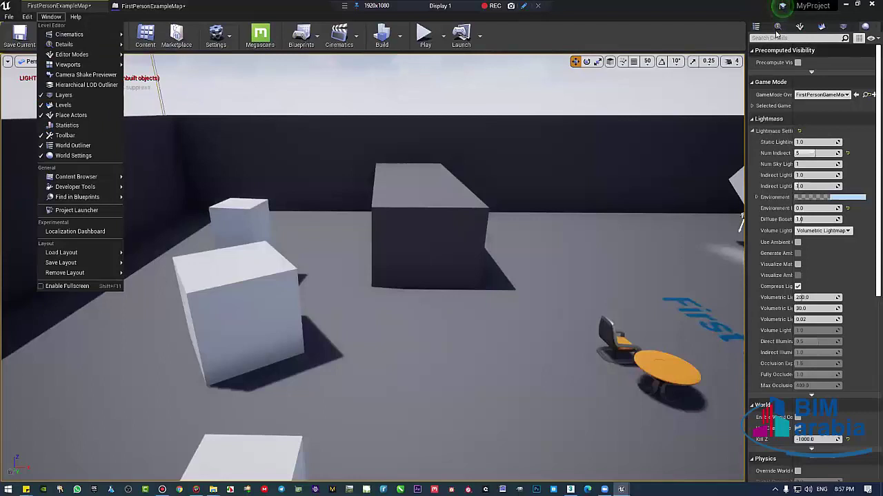
- Switch the right-hand panel to the Layers tab, reorder its tabs, and select the dark gray box
{"action": "left_click", "coordinate": [823, 29]}
{"action": "left_click", "coordinate": [822, 29]}
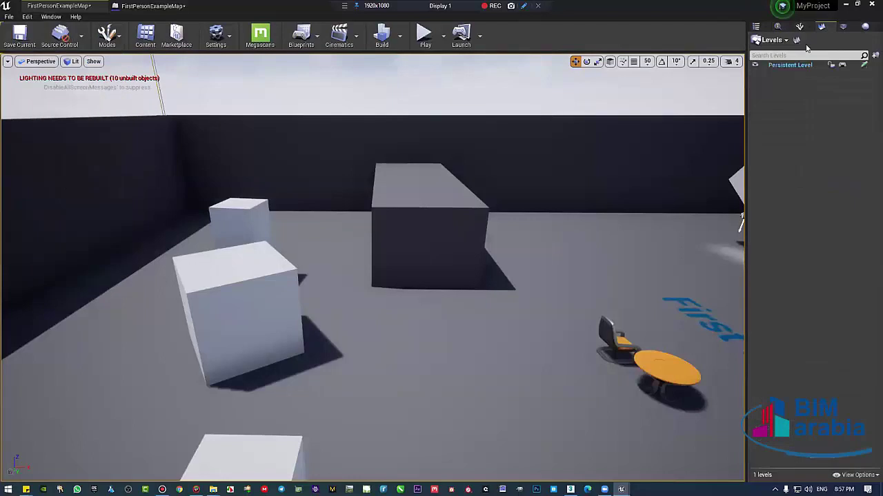
{"action": "left_click", "coordinate": [838, 28]}
{"action": "left_click", "coordinate": [838, 28]}
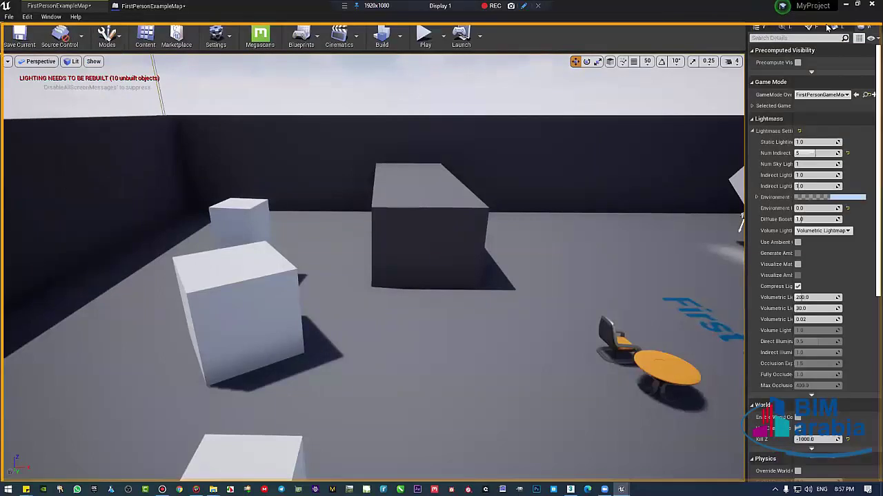
{"action": "left_click", "coordinate": [835, 28]}
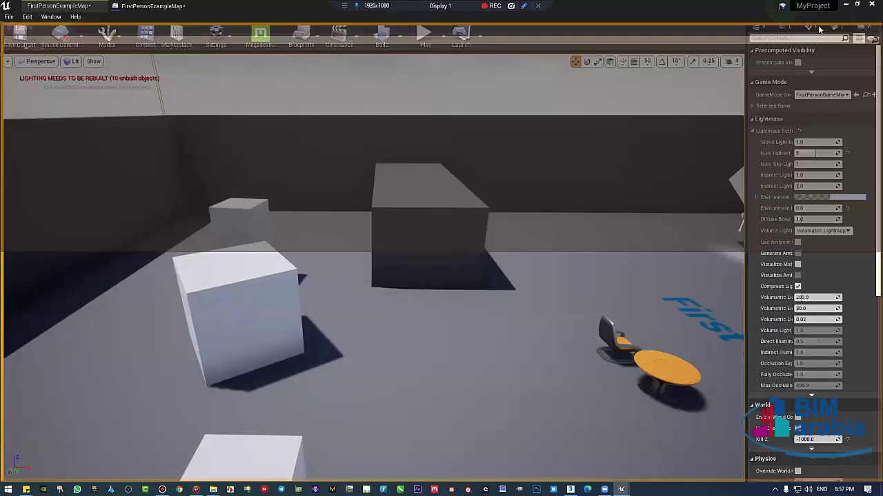
{"action": "left_click_drag", "start_coordinate": [847, 29], "coordinate": [815, 30]}
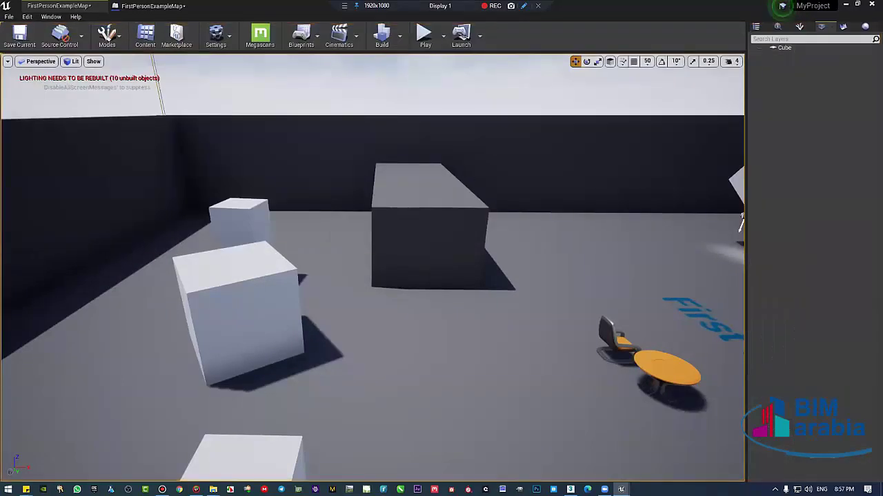
{"action": "left_click", "coordinate": [410, 193]}
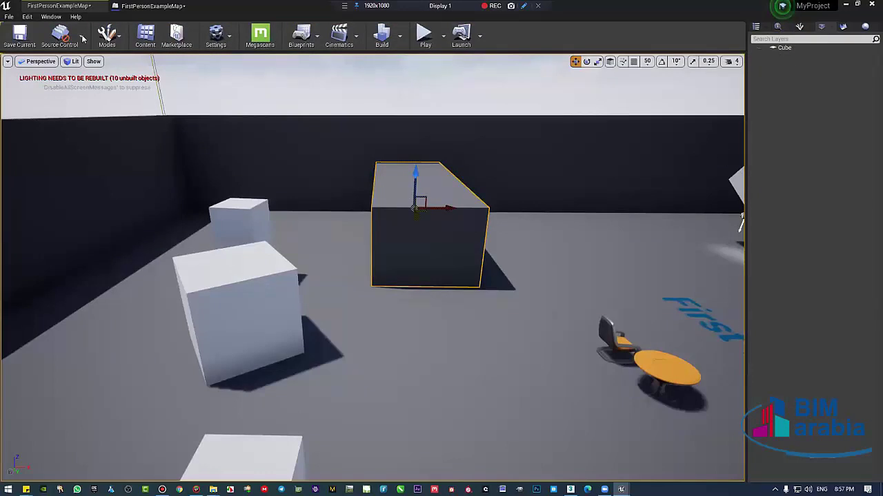
- Browse the Window and File menus, leaving the Window menu open
{"action": "left_click", "coordinate": [51, 17]}
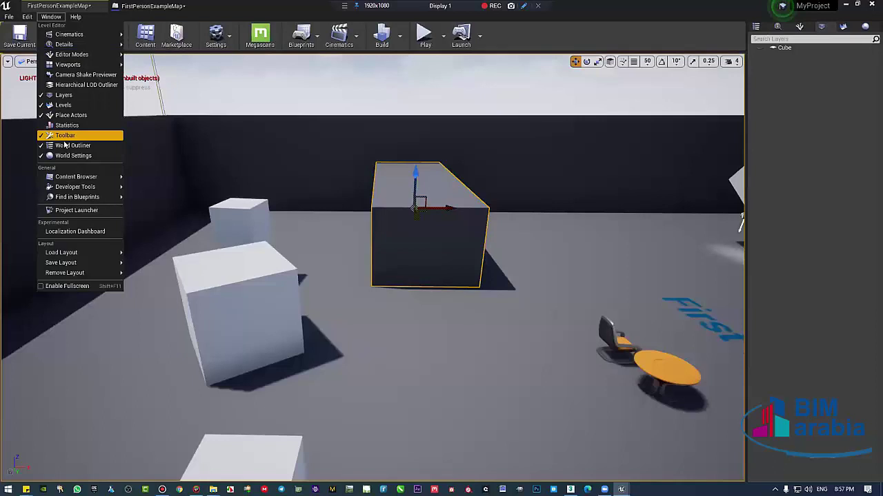
{"action": "left_click", "coordinate": [9, 17]}
{"action": "left_click", "coordinate": [304, 5]}
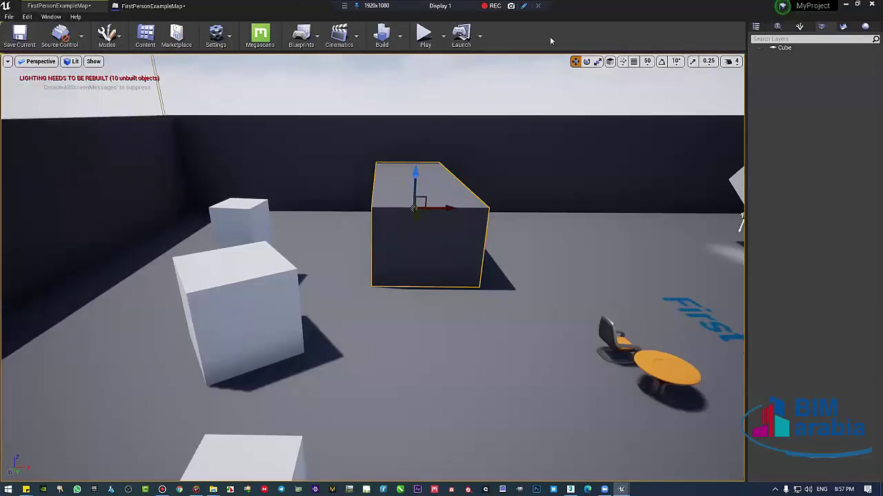
{"action": "left_click", "coordinate": [51, 16]}
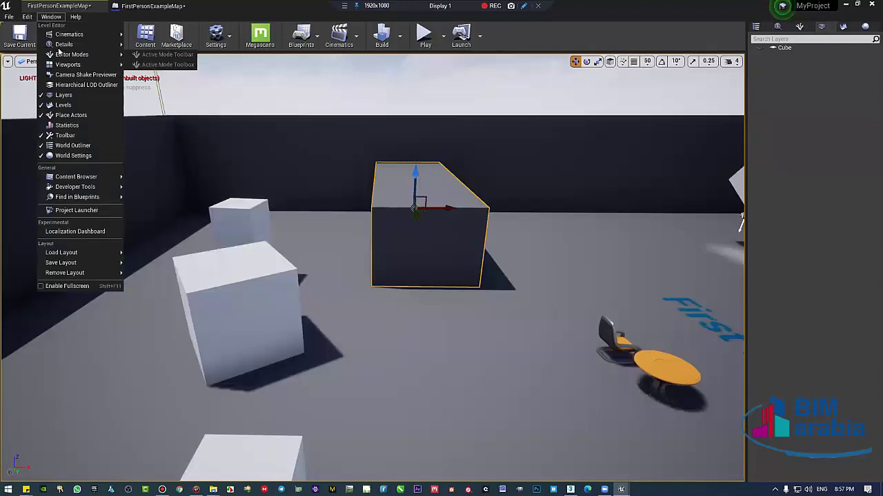
- Open a floating Content Browser on the StarterContent Props folder
{"action": "mouse_move", "coordinate": [65, 252]}
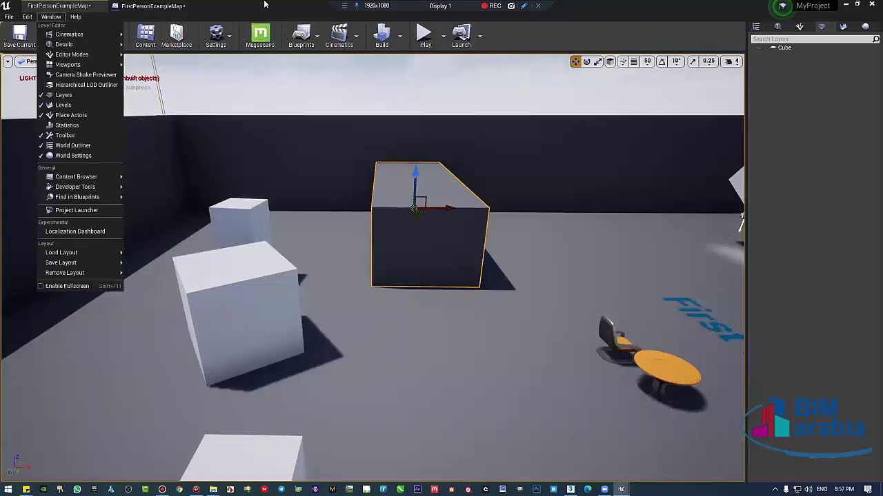
{"action": "left_click", "coordinate": [264, 4]}
{"action": "left_click", "coordinate": [144, 34]}
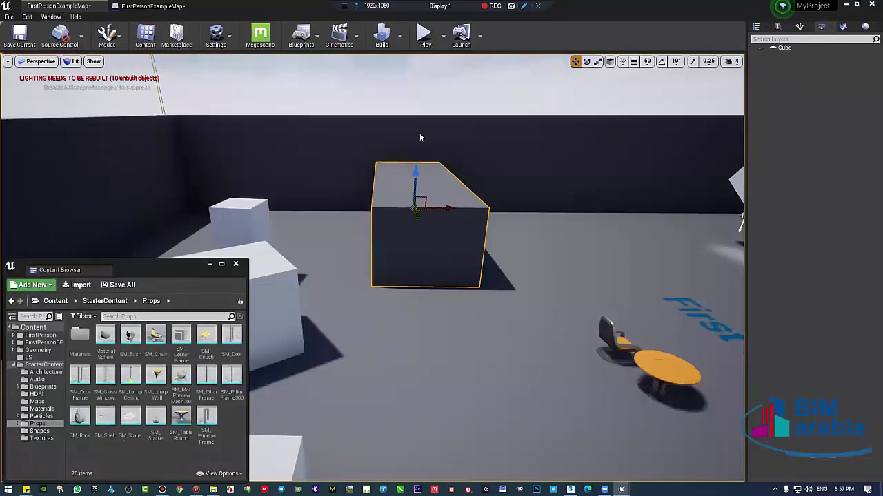
- View the saved user layouts under Window > Load Layout, then nudge the Content Browser slightly up-right
{"action": "left_click", "coordinate": [52, 17]}
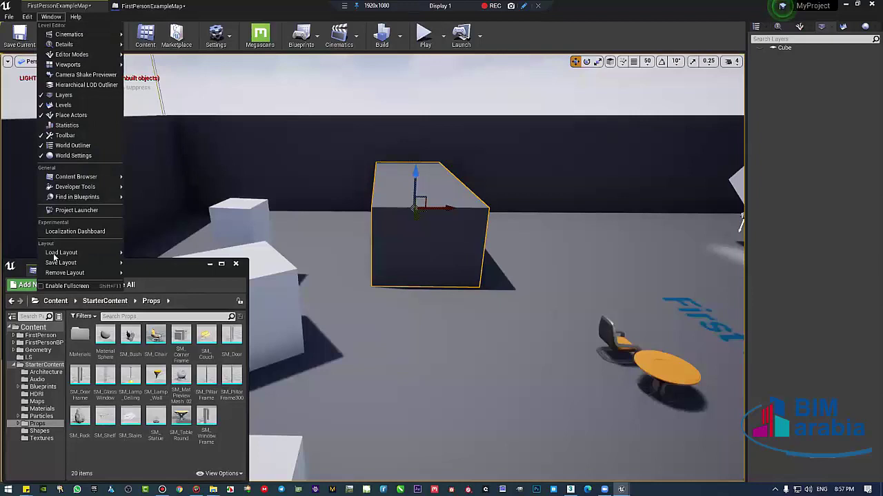
{"action": "mouse_move", "coordinate": [66, 252]}
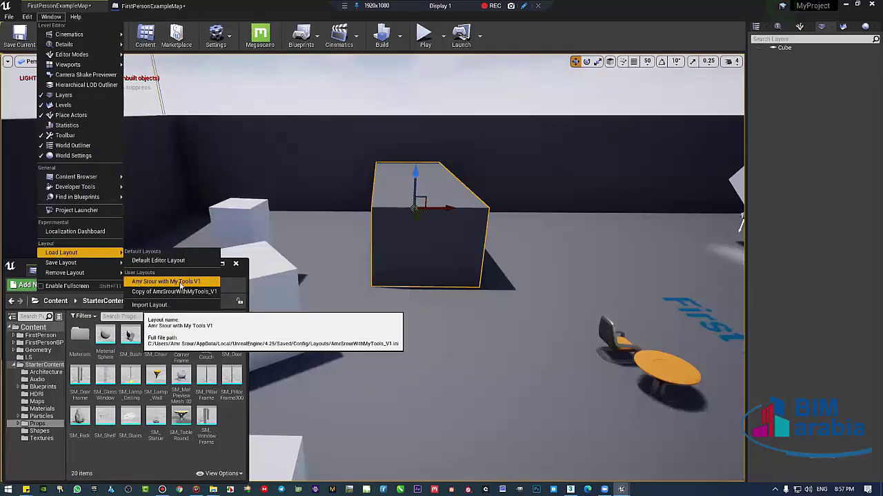
{"action": "left_click", "coordinate": [149, 456]}
{"action": "left_click_drag", "start_coordinate": [130, 262], "coordinate": [132, 260]}
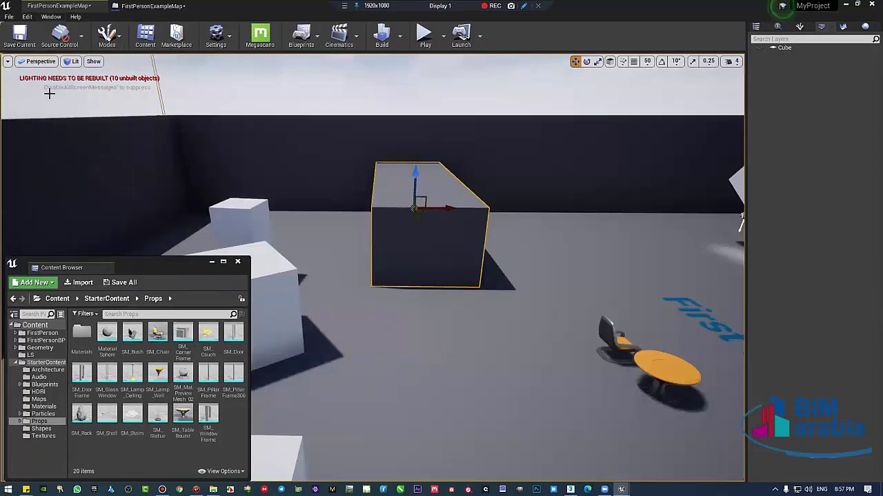
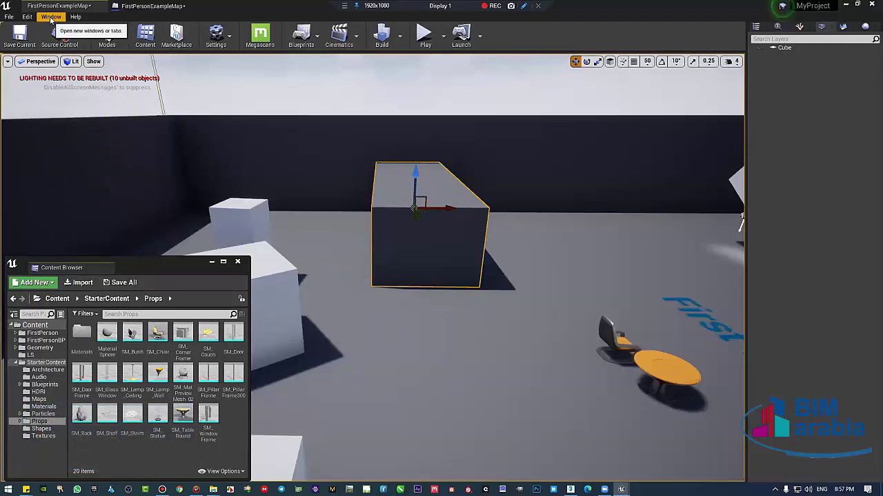
- Look through the Edit and File menus without choosing a command, turning the view upward
{"action": "mouse_move", "coordinate": [68, 34]}
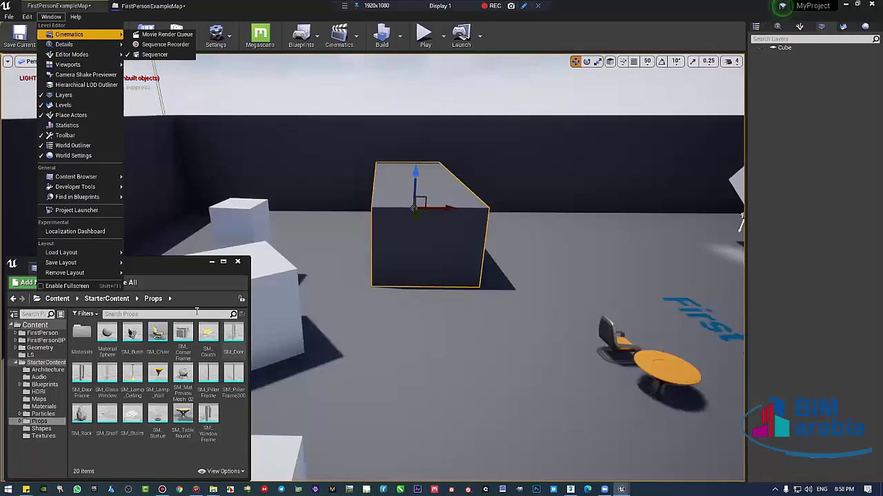
{"action": "left_click", "coordinate": [26, 16]}
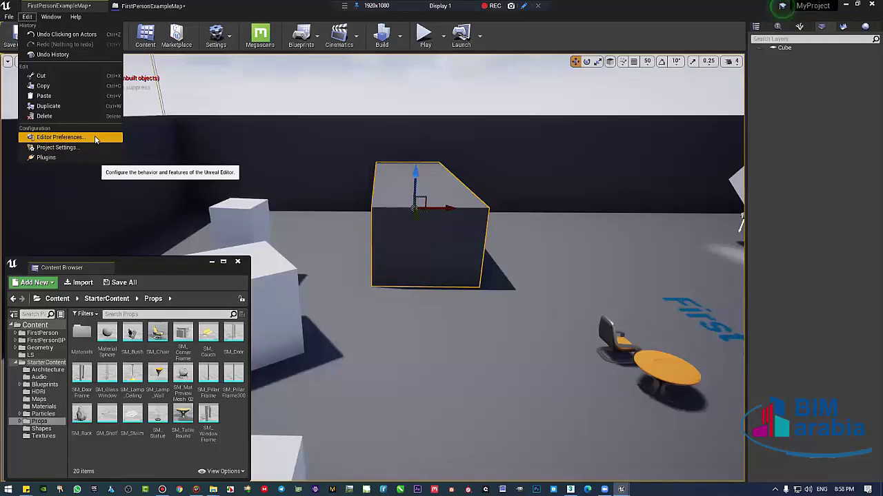
{"action": "left_click", "coordinate": [101, 5]}
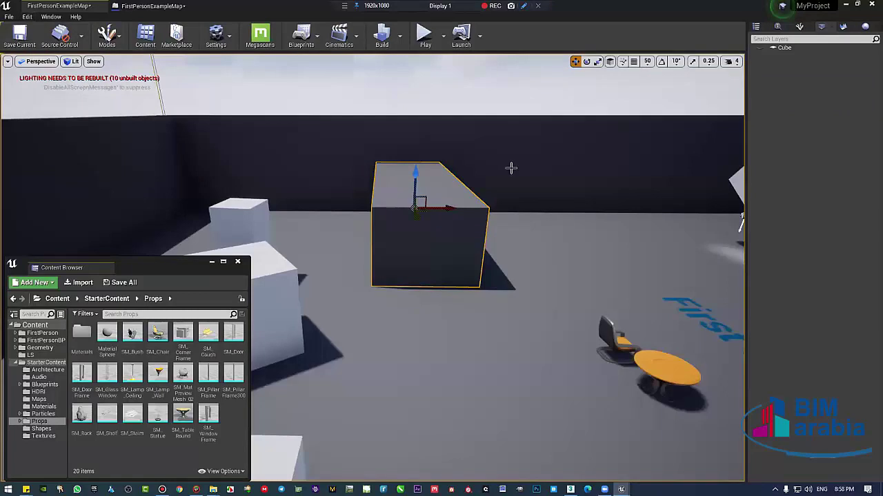
{"action": "mouse_move", "coordinate": [559, 258]}
{"action": "right_mouse_down"}
{"action": "mouse_move", "coordinate": [572, 234]}
{"action": "mouse_move", "coordinate": [256, 122]}
{"action": "right_mouse_up"}
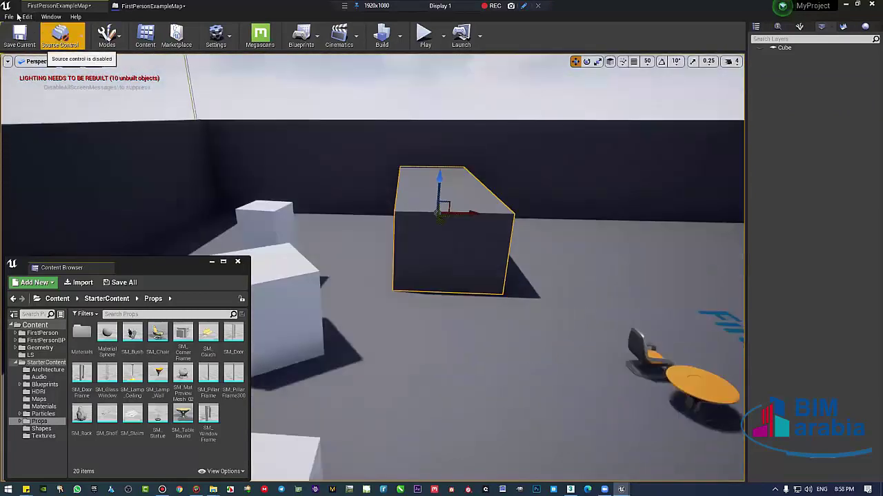
{"action": "left_click", "coordinate": [10, 17]}
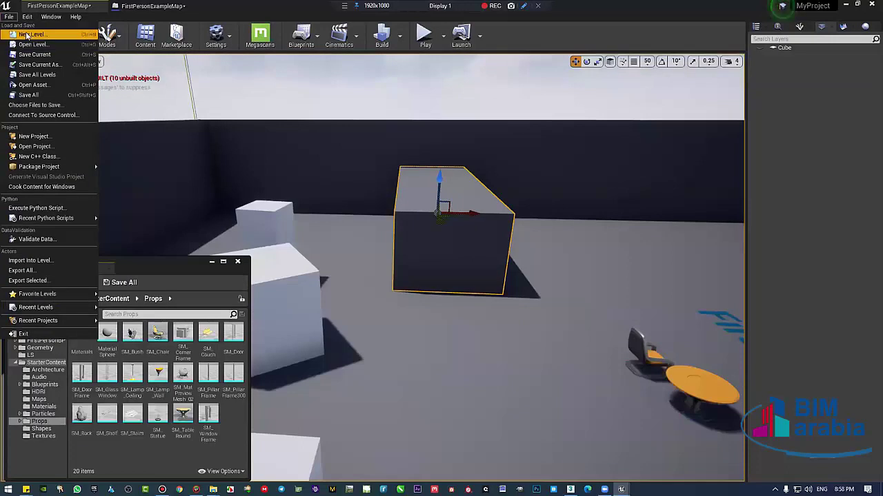
{"action": "left_click", "coordinate": [233, 166]}
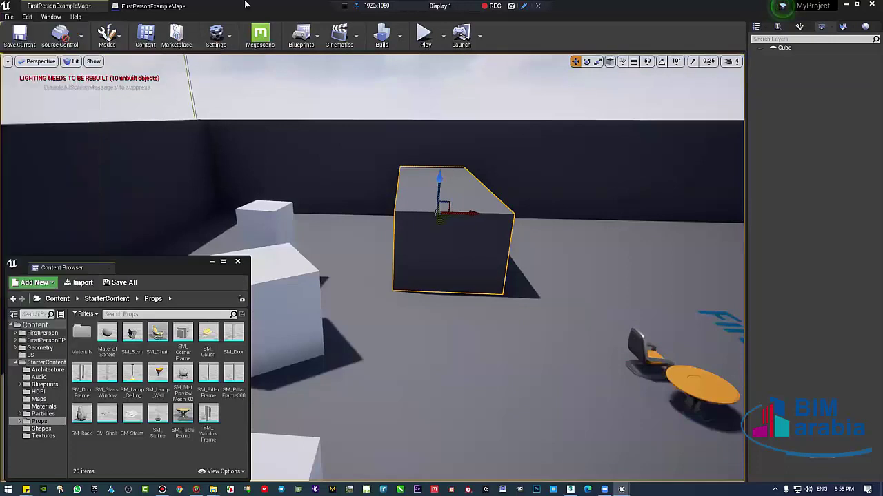
- Fly around the arena to see the cubes, table and First Person Template lettering
{"action": "middle_click_drag", "start_coordinate": [349, 203], "coordinate": [387, 224]}
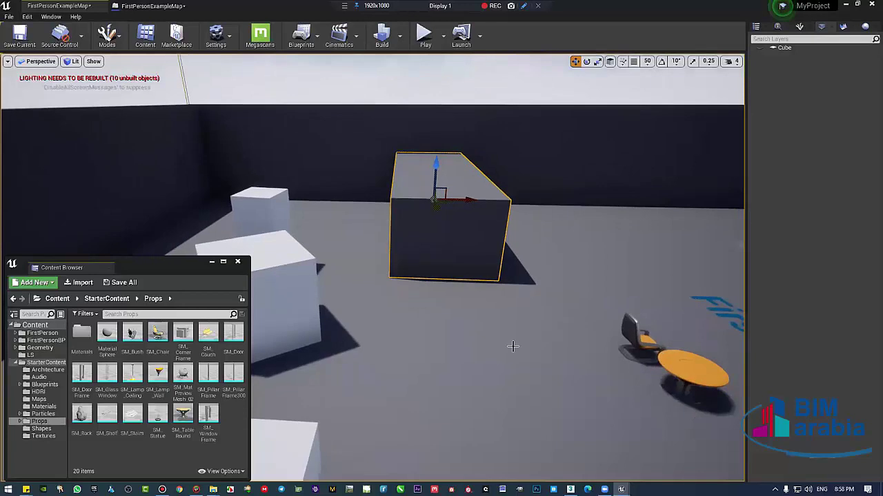
{"action": "mouse_move", "coordinate": [512, 346]}
{"action": "right_mouse_down"}
{"action": "mouse_move", "coordinate": [565, 324]}
{"action": "mouse_move", "coordinate": [538, 289]}
{"action": "right_mouse_up"}
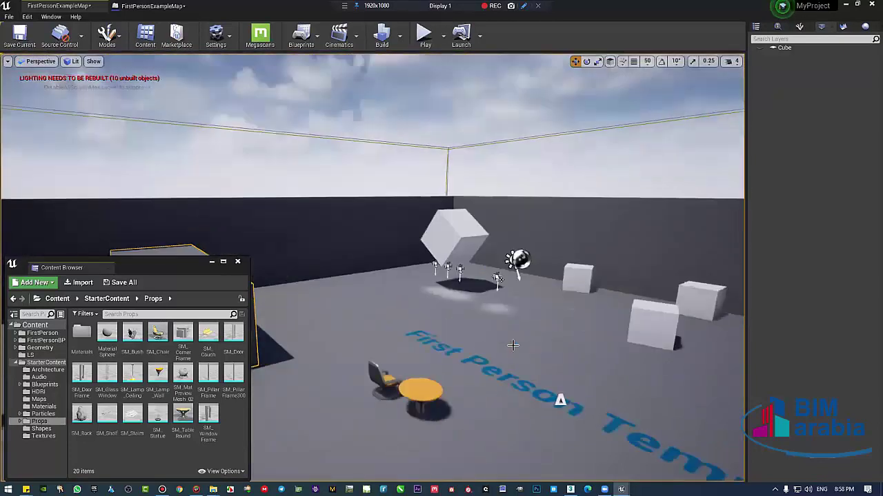
{"action": "right_click_drag", "start_coordinate": [538, 290], "coordinate": [513, 345]}
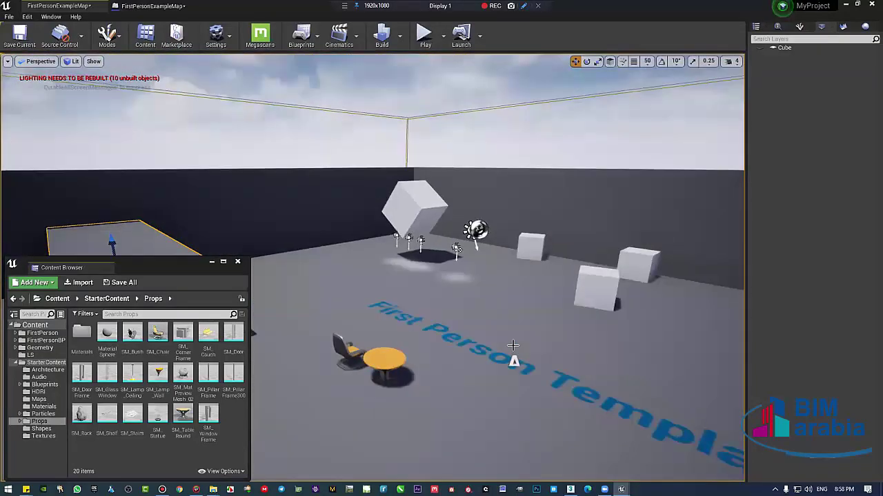
{"action": "left_click", "coordinate": [9, 16]}
- Create a Default-template level, saving FirstPersonExampleMap first, and close the empty Sequencer window
{"action": "left_click", "coordinate": [19, 34]}
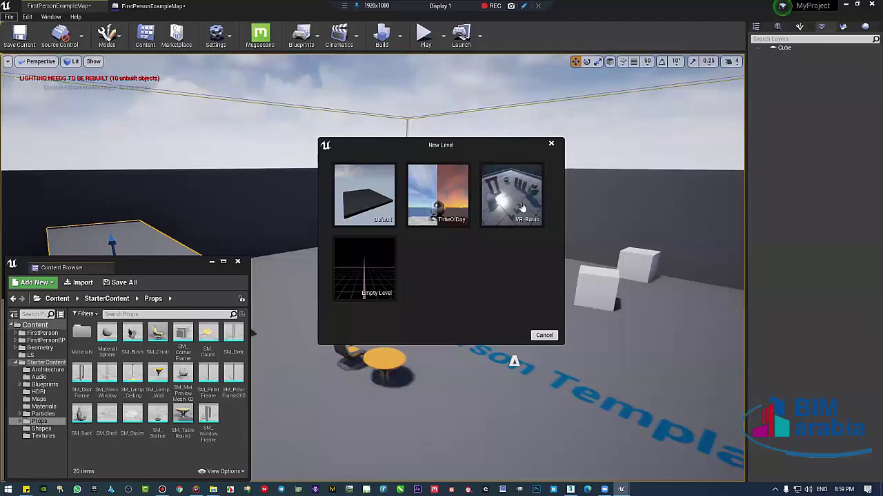
{"action": "left_click", "coordinate": [377, 219]}
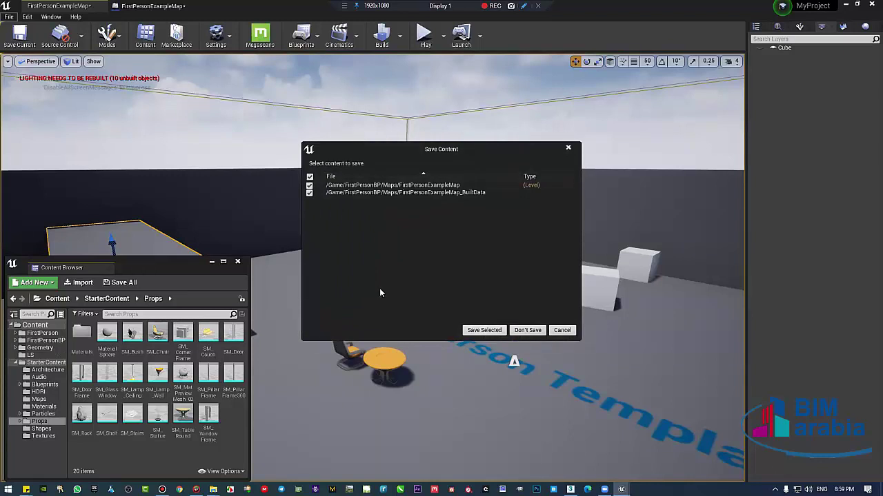
{"action": "left_click", "coordinate": [484, 331]}
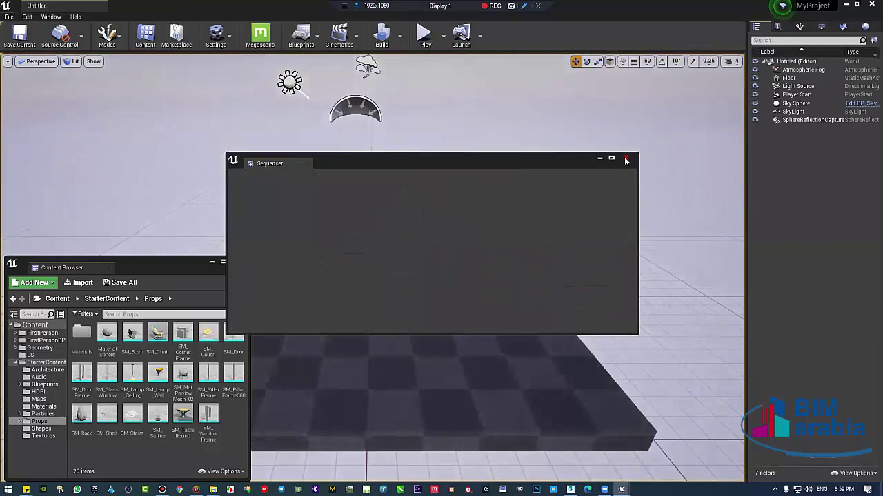
{"action": "left_click", "coordinate": [625, 158]}
{"action": "mouse_move", "coordinate": [491, 334]}
{"action": "right_mouse_down"}
{"action": "mouse_move", "coordinate": [415, 242]}
{"action": "mouse_move", "coordinate": [424, 242]}
{"action": "right_mouse_up"}
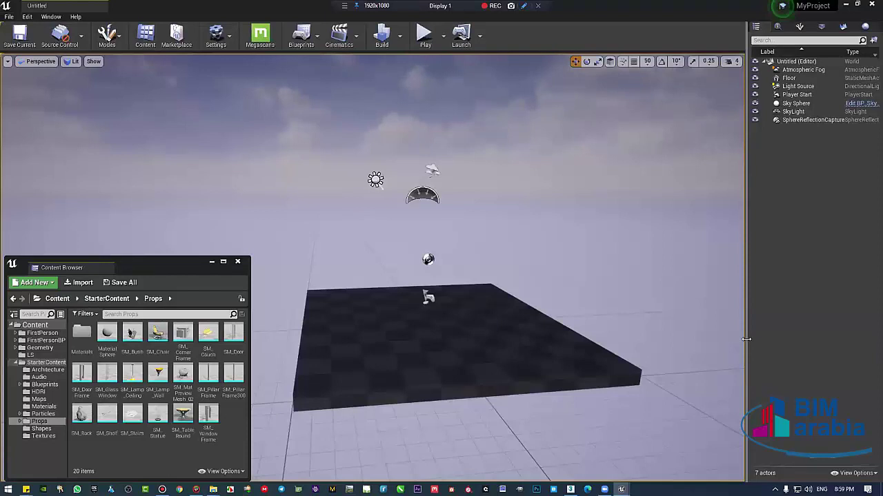
- Open FirstPersonExampleMap from FirstPersonBP/Maps, choosing Don't Save for the LS sequence
{"action": "left_click", "coordinate": [8, 17]}
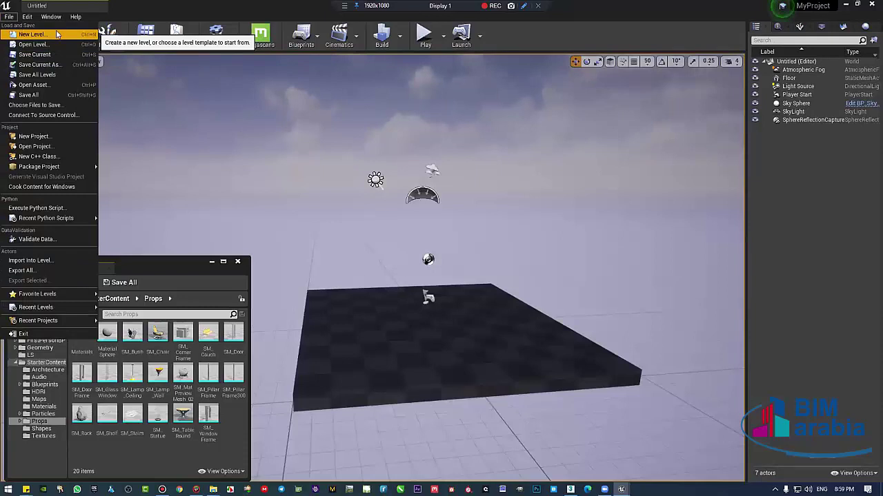
{"action": "left_click", "coordinate": [51, 44]}
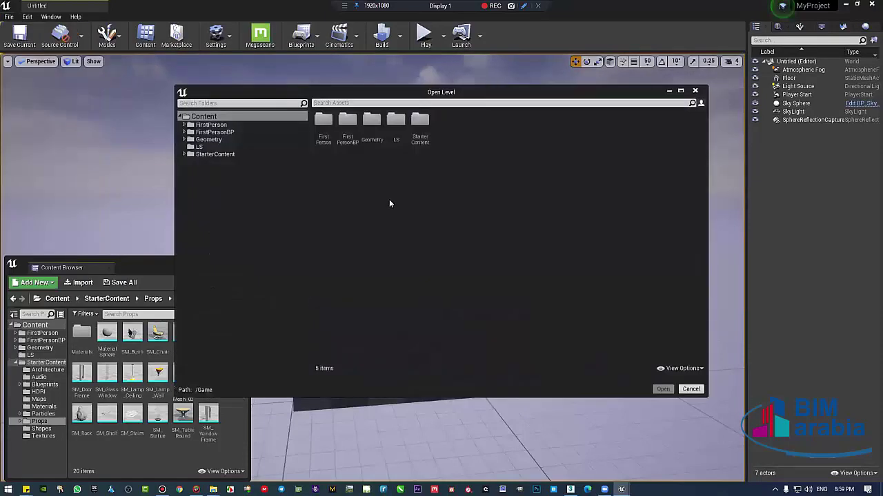
{"action": "left_click", "coordinate": [244, 125]}
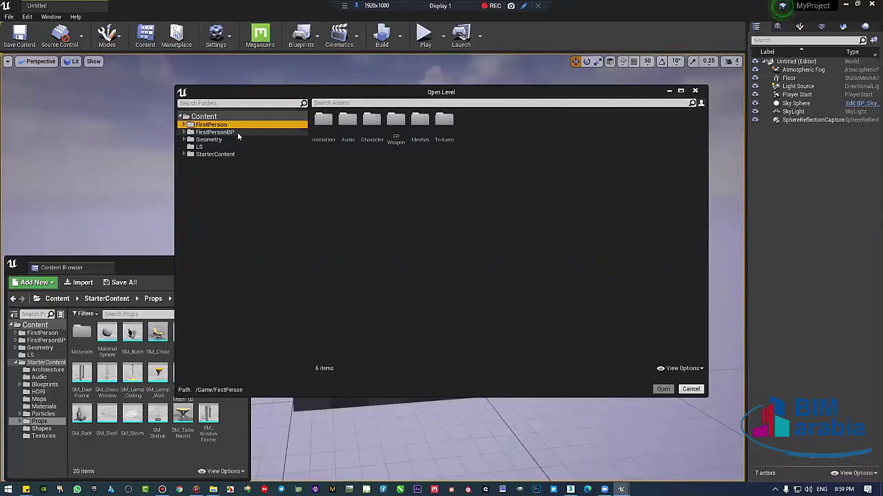
{"action": "left_click", "coordinate": [237, 133]}
{"action": "left_click", "coordinate": [348, 128]}
{"action": "double_click", "coordinate": [348, 128]}
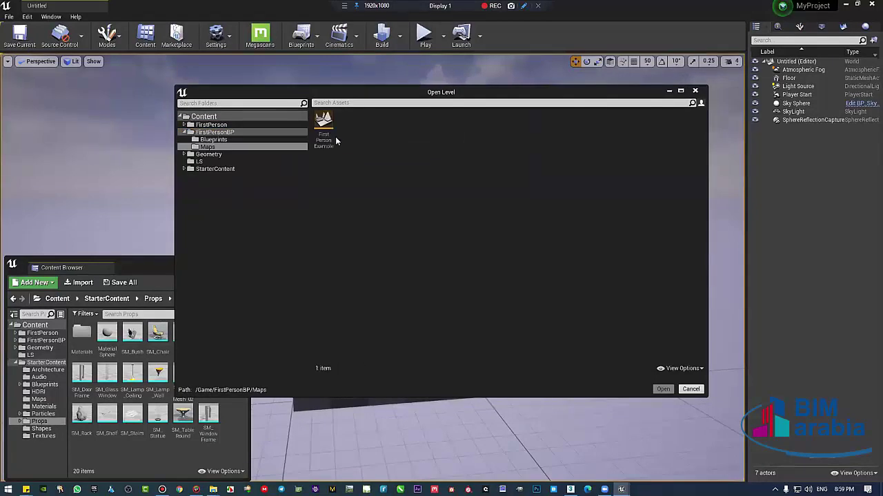
{"action": "double_click", "coordinate": [323, 126]}
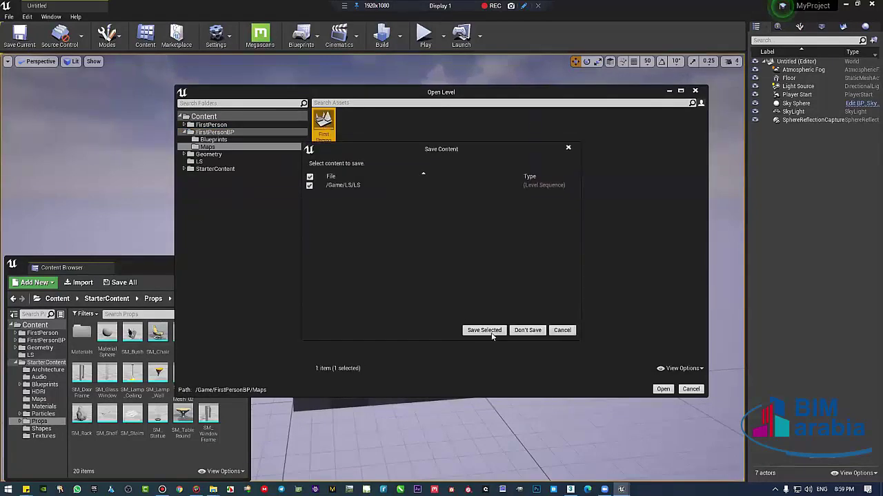
{"action": "left_click", "coordinate": [526, 330]}
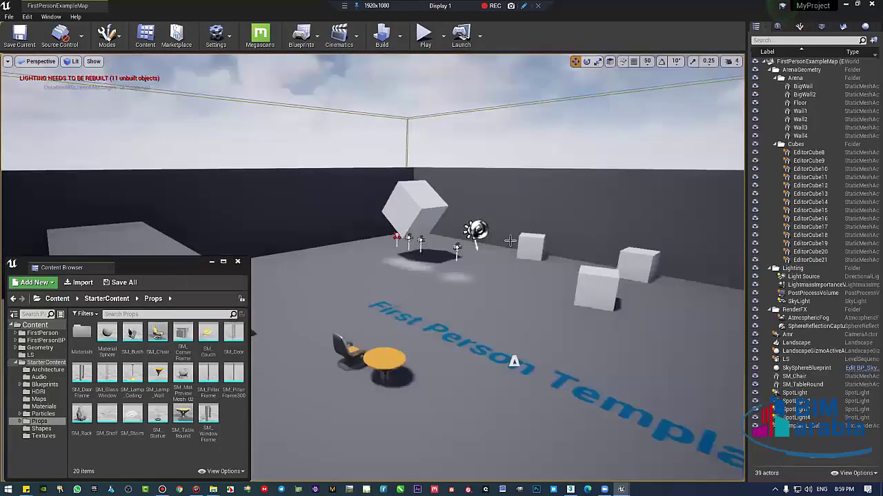
{"action": "right_click_drag", "start_coordinate": [510, 242], "coordinate": [515, 245]}
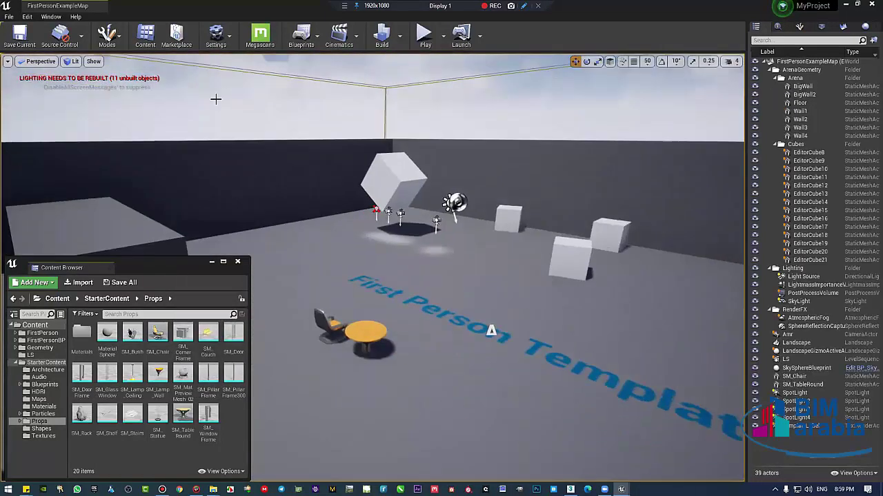
- Switch the right panel from the World Outliner to the Levels list, showing only Persistent Level
{"action": "left_click", "coordinate": [9, 16]}
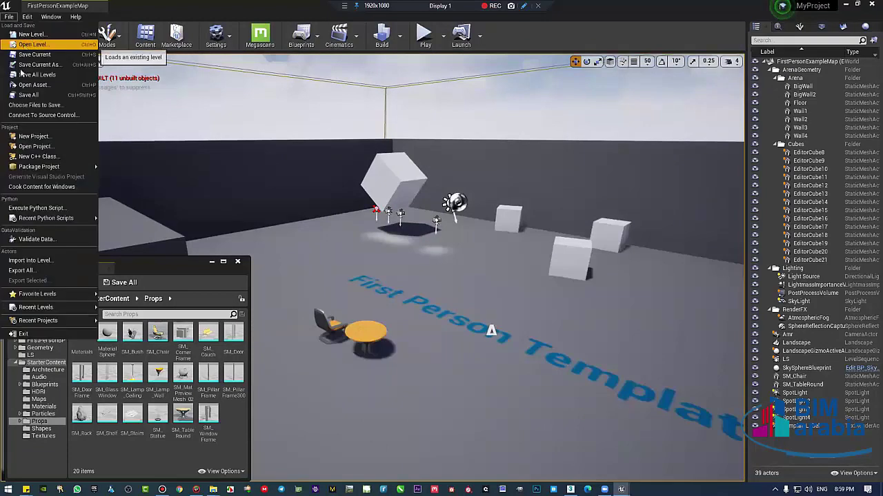
{"action": "left_click", "coordinate": [158, 5]}
{"action": "left_click", "coordinate": [9, 16]}
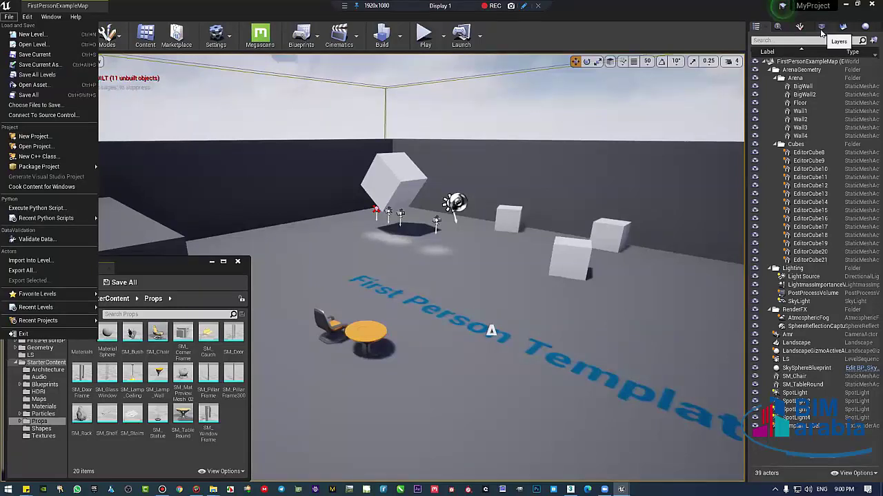
{"action": "left_click", "coordinate": [841, 28]}
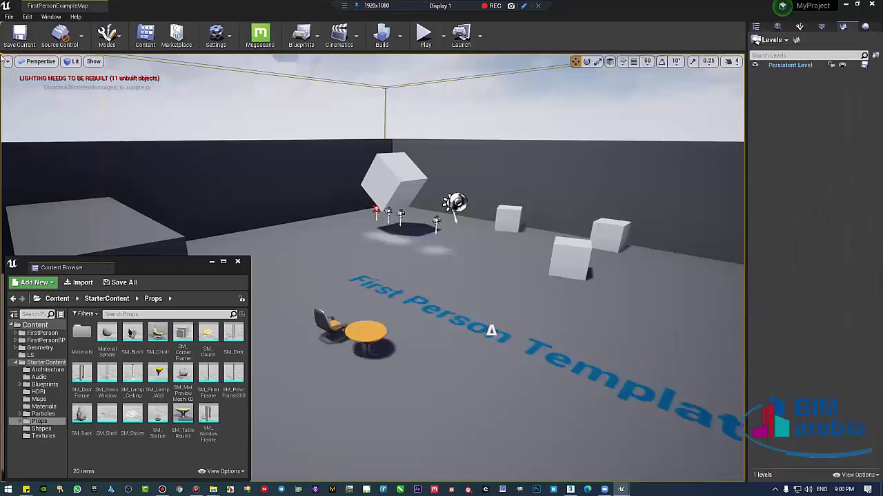
{"action": "left_click", "coordinate": [9, 16]}
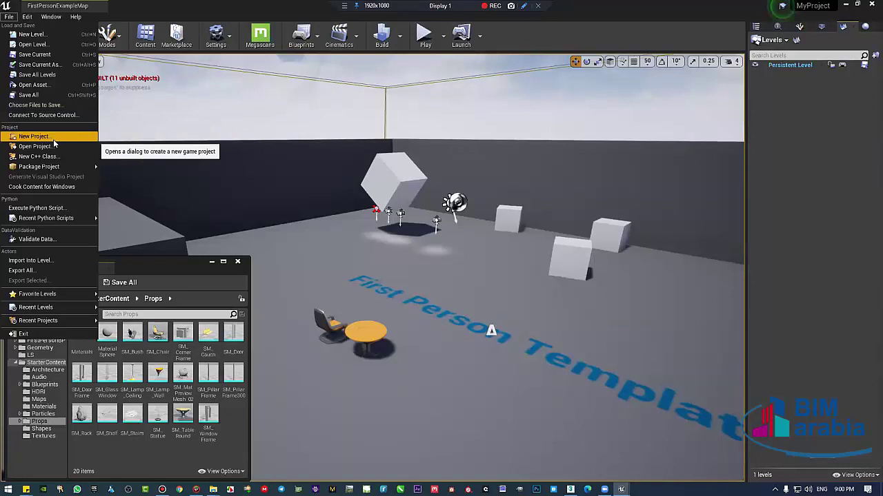
{"action": "left_click", "coordinate": [154, 344]}
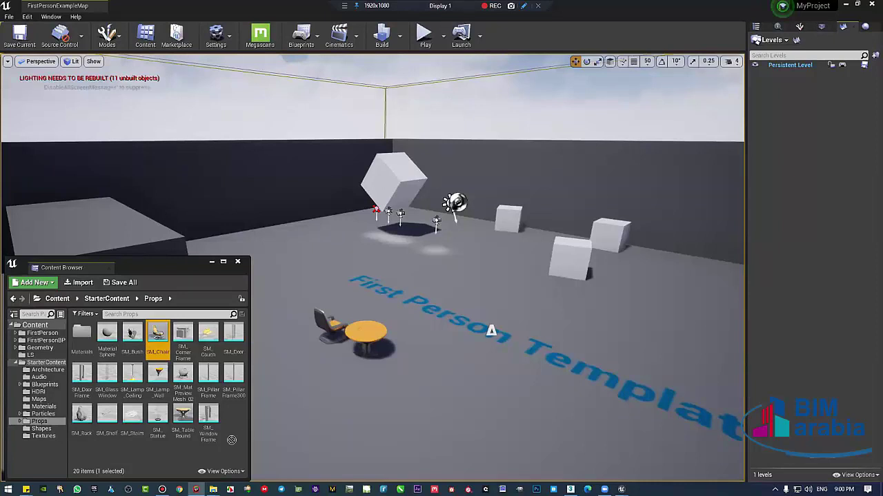
- Import Unreal_ParametersColorRamp.png into StarterContent/Props and save the new texture asset
{"action": "left_click_drag", "start_coordinate": [241, 437], "coordinate": [235, 429]}
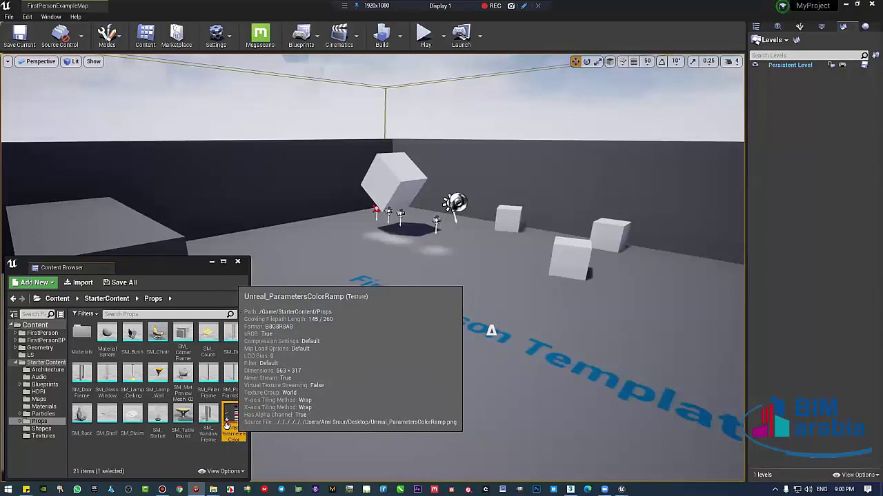
{"action": "scroll", "coordinate": [230, 424], "scroll_direction": "up", "scroll_amount": 3, "text": "ctrl"}
{"action": "scroll", "coordinate": [230, 427], "scroll_direction": "down", "scroll_amount": 5}
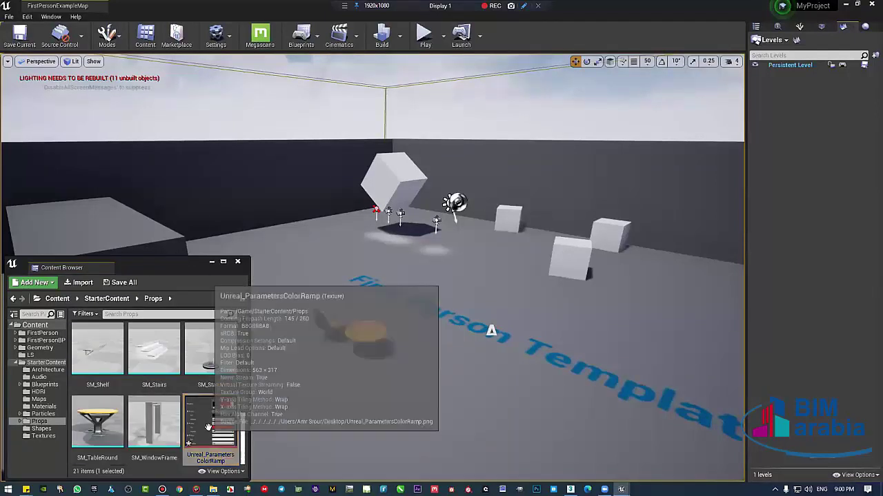
{"action": "right_click", "coordinate": [208, 422]}
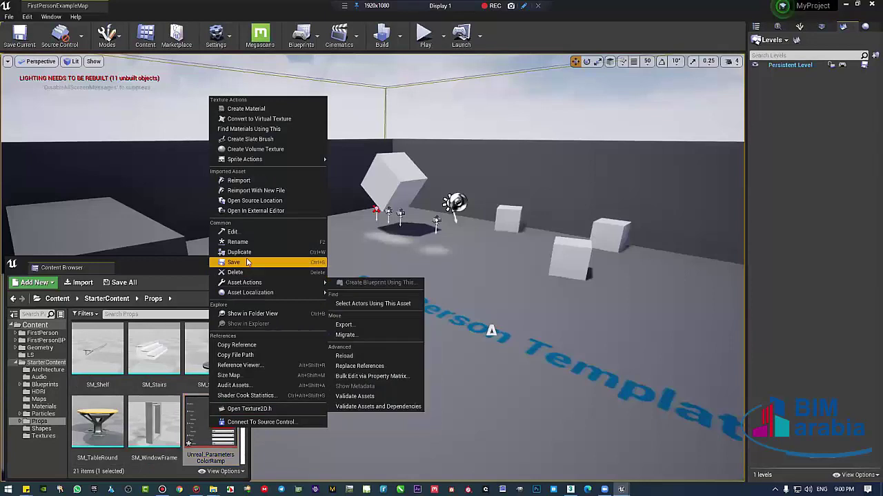
{"action": "left_click", "coordinate": [211, 455]}
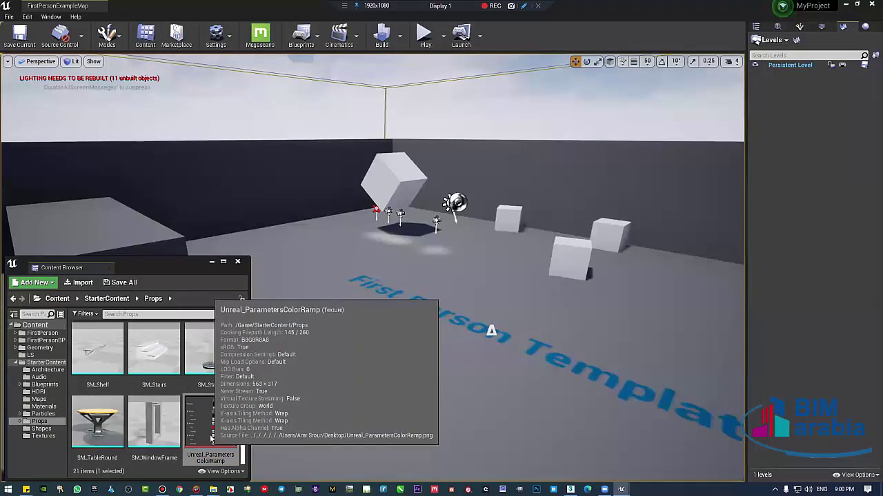
{"action": "scroll", "coordinate": [210, 452], "scroll_direction": "down", "scroll_amount": 3, "text": "ctrl"}
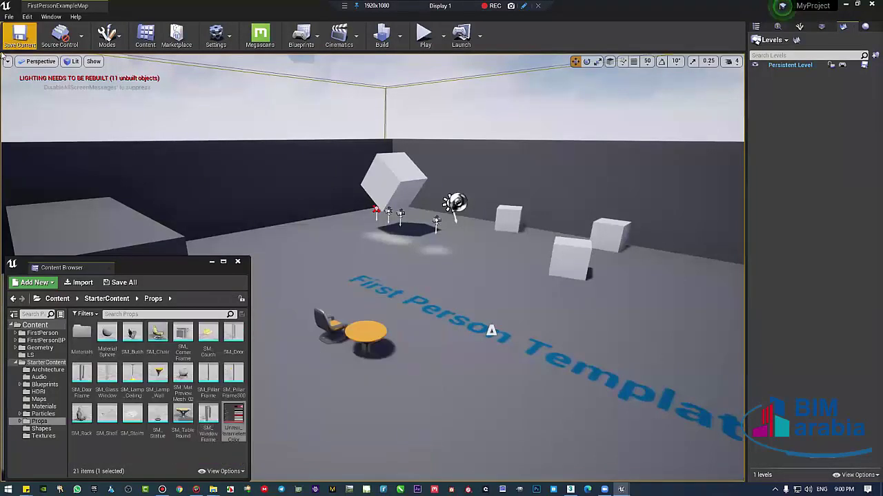
{"action": "left_click", "coordinate": [9, 17]}
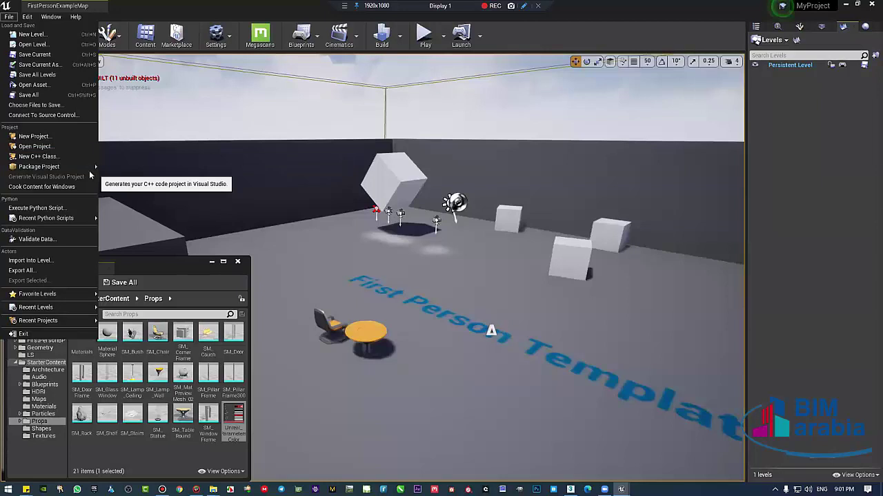
- Browse the Package Project platform targets and Build Configuration options in the File menu
{"action": "mouse_move", "coordinate": [78, 169]}
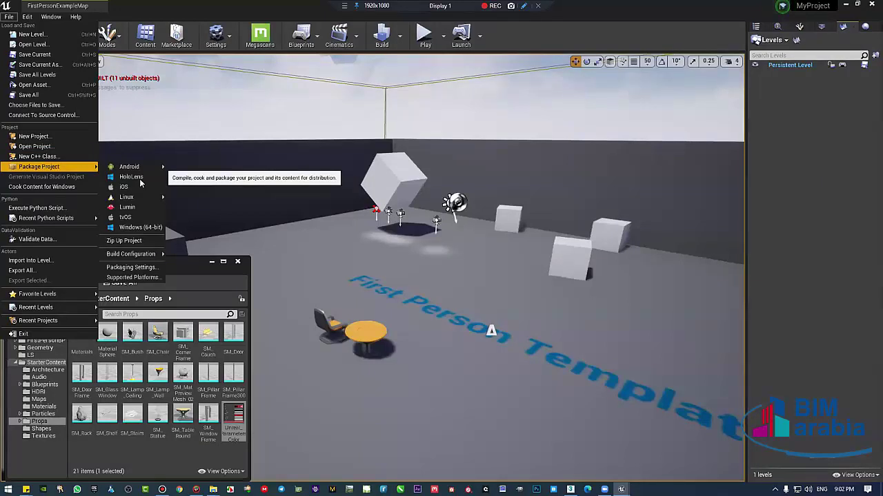
{"action": "mouse_move", "coordinate": [152, 170]}
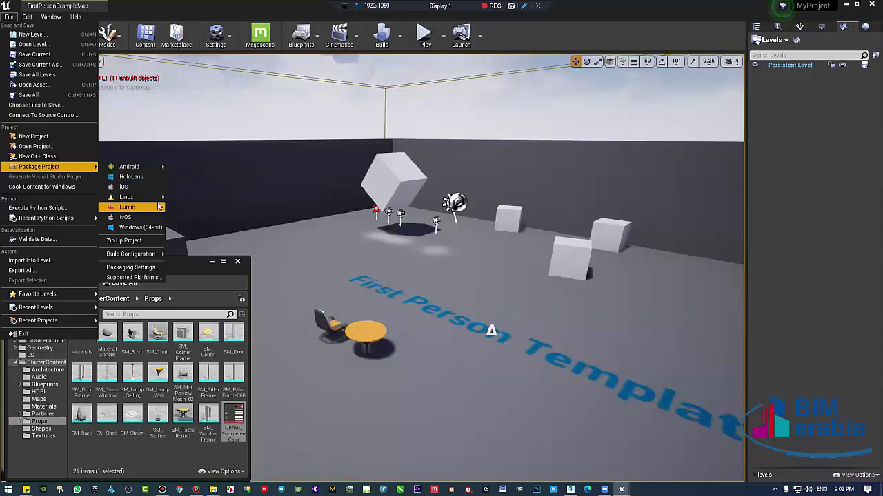
{"action": "mouse_move", "coordinate": [146, 201]}
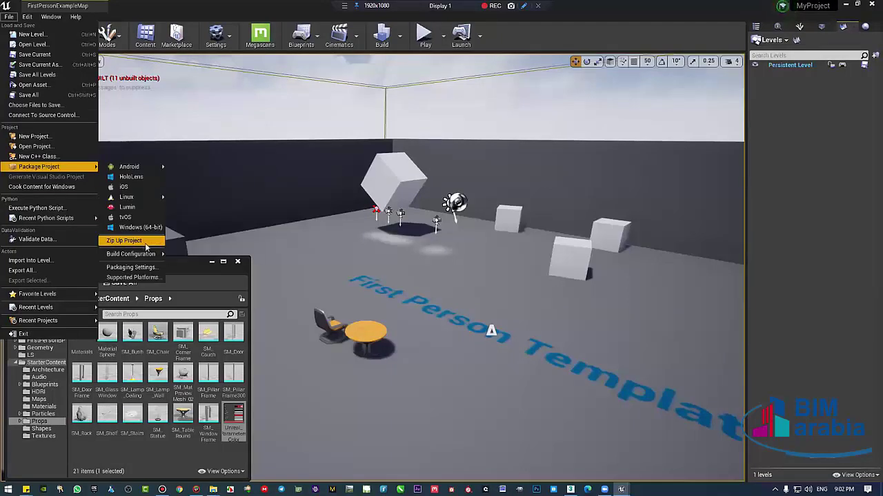
{"action": "mouse_move", "coordinate": [142, 257]}
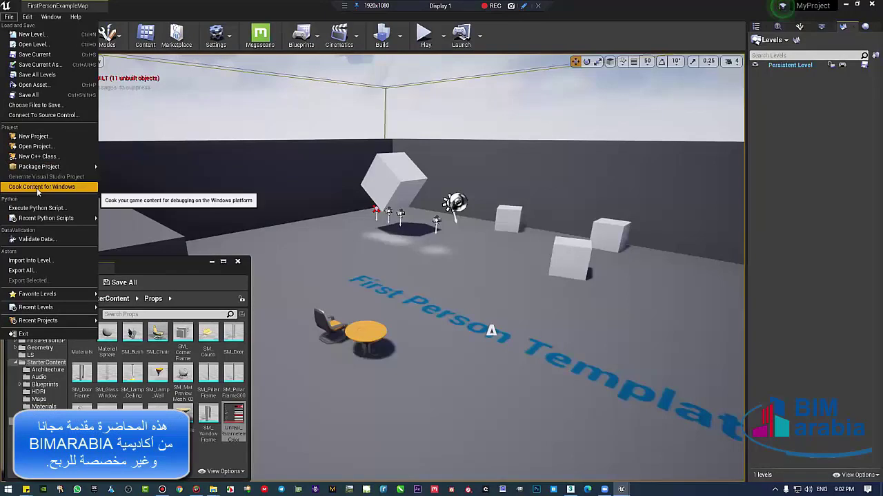
{"action": "mouse_move", "coordinate": [47, 219]}
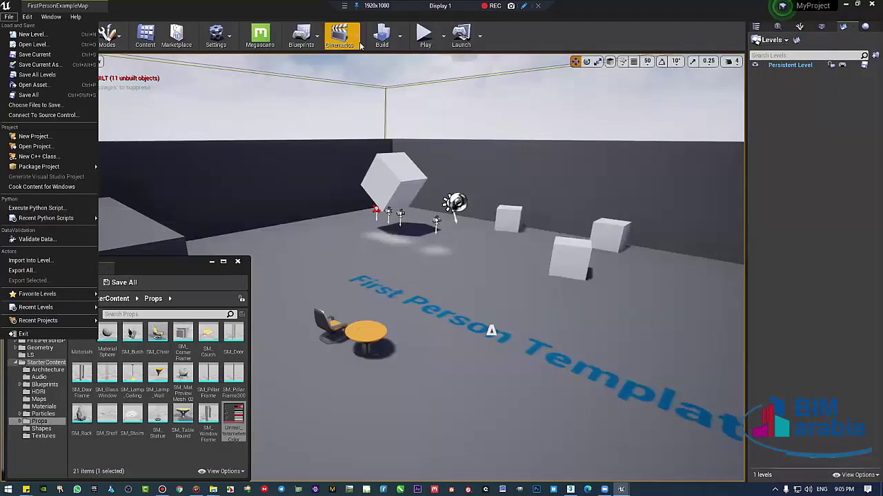
- Open the Level Blueprint, then select and recentre the BeginPlay, LS, Sequence Player and Play nodes
{"action": "left_click", "coordinate": [309, 38]}
{"action": "left_click", "coordinate": [309, 38]}
{"action": "left_click", "coordinate": [321, 107]}
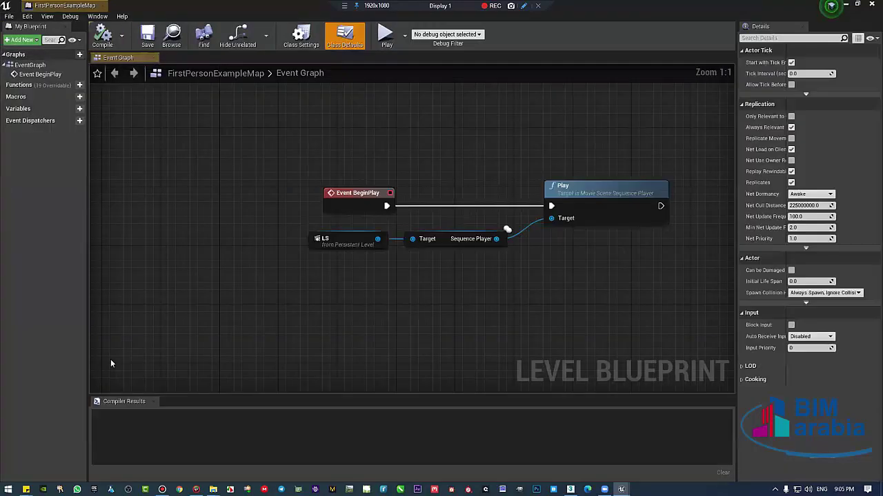
{"action": "left_click_drag", "start_coordinate": [114, 132], "coordinate": [587, 236]}
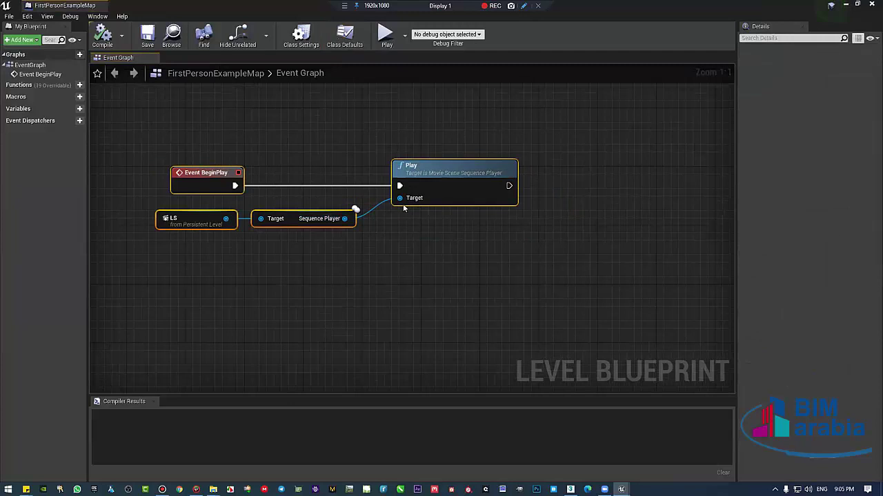
{"action": "left_click_drag", "start_coordinate": [227, 322], "coordinate": [210, 333]}
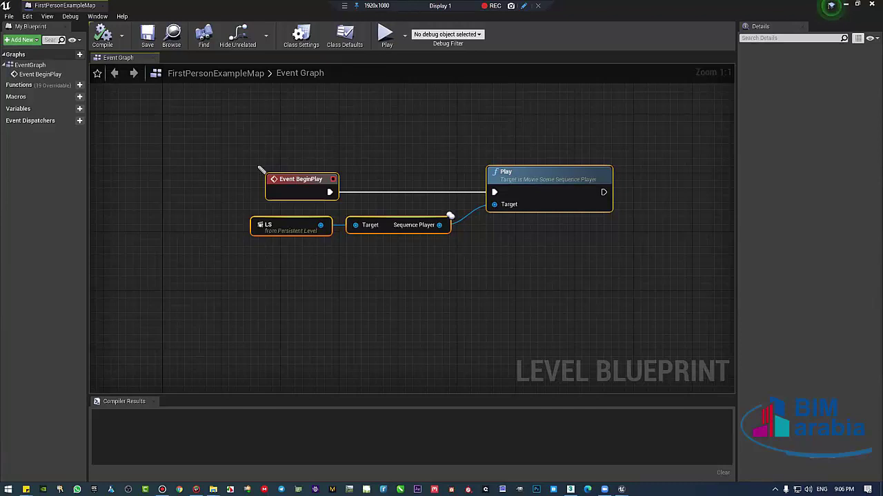
{"action": "left_click_drag", "start_coordinate": [318, 157], "coordinate": [344, 204]}
{"action": "mouse_move", "coordinate": [138, 269]}
{"action": "left_mouse_down"}
{"action": "mouse_move", "coordinate": [138, 328]}
{"action": "mouse_move", "coordinate": [126, 362]}
{"action": "left_mouse_up"}
{"action": "left_click_drag", "start_coordinate": [158, 331], "coordinate": [211, 321]}
{"action": "left_click_drag", "start_coordinate": [224, 321], "coordinate": [332, 318]}
{"action": "left_click_drag", "start_coordinate": [357, 317], "coordinate": [363, 316]}
{"action": "left_click", "coordinate": [393, 310]}
{"action": "left_click_drag", "start_coordinate": [416, 286], "coordinate": [409, 317]}
{"action": "left_click_drag", "start_coordinate": [433, 294], "coordinate": [426, 314]}
{"action": "left_click_drag", "start_coordinate": [405, 302], "coordinate": [439, 298]}
{"action": "left_click_drag", "start_coordinate": [404, 313], "coordinate": [436, 312]}
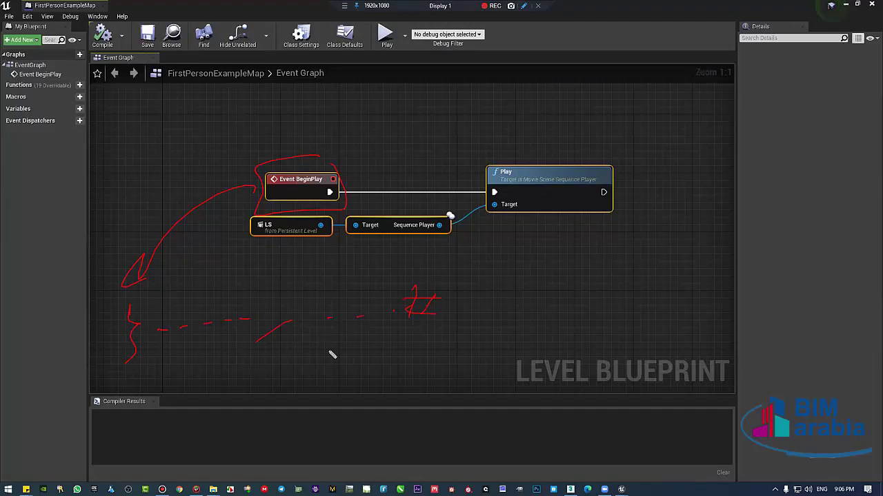
{"action": "mouse_move", "coordinate": [262, 360]}
{"action": "left_mouse_down"}
{"action": "mouse_move", "coordinate": [249, 373]}
{"action": "mouse_move", "coordinate": [257, 386]}
{"action": "mouse_move", "coordinate": [280, 377]}
{"action": "mouse_move", "coordinate": [285, 386]}
{"action": "left_mouse_up"}
{"action": "mouse_move", "coordinate": [280, 322]}
{"action": "left_mouse_down"}
{"action": "mouse_move", "coordinate": [256, 354]}
{"action": "mouse_move", "coordinate": [269, 412]}
{"action": "left_mouse_up"}
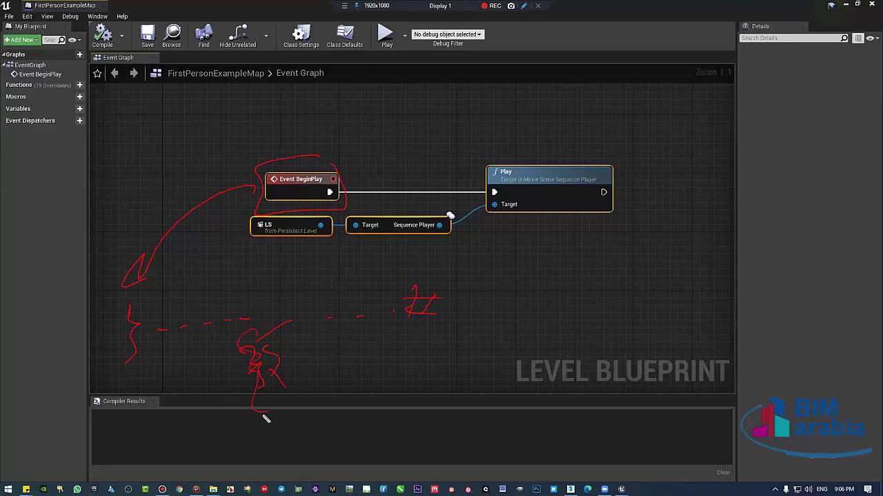
{"action": "mouse_move", "coordinate": [185, 433]}
{"action": "left_mouse_down"}
{"action": "mouse_move", "coordinate": [194, 461]}
{"action": "mouse_move", "coordinate": [169, 487]}
{"action": "left_mouse_up"}
{"action": "left_click_drag", "start_coordinate": [258, 411], "coordinate": [221, 422]}
{"action": "left_click_drag", "start_coordinate": [363, 421], "coordinate": [417, 435]}
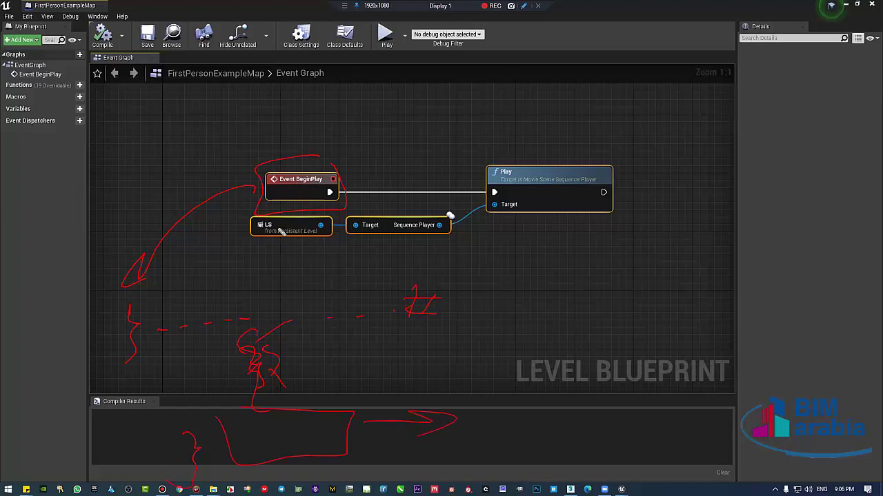
{"action": "left_click_drag", "start_coordinate": [266, 221], "coordinate": [304, 234]}
{"action": "mouse_move", "coordinate": [446, 355]}
{"action": "left_mouse_down"}
{"action": "mouse_move", "coordinate": [464, 397]}
{"action": "mouse_move", "coordinate": [488, 395]}
{"action": "left_mouse_up"}
{"action": "mouse_move", "coordinate": [507, 385]}
{"action": "left_mouse_down"}
{"action": "mouse_move", "coordinate": [800, 367]}
{"action": "mouse_move", "coordinate": [876, 335]}
{"action": "mouse_move", "coordinate": [441, 449]}
{"action": "left_mouse_up"}
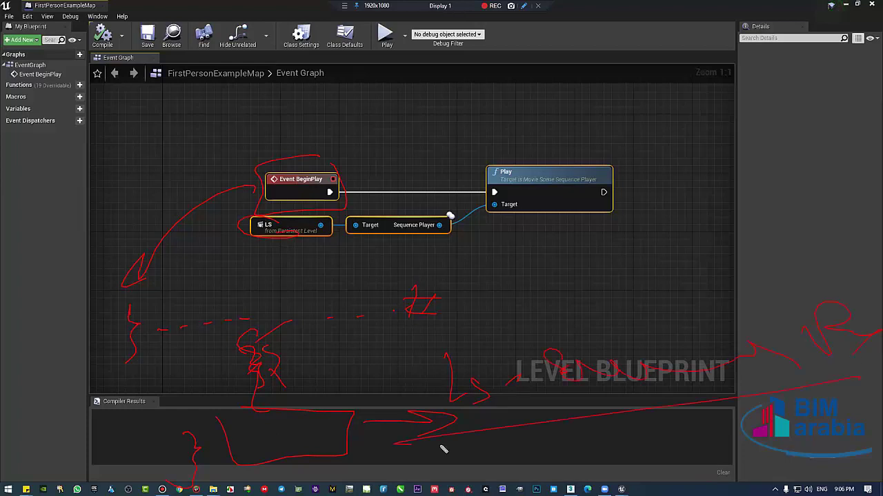
{"action": "left_click_drag", "start_coordinate": [354, 473], "coordinate": [124, 314]}
{"action": "left_click_drag", "start_coordinate": [210, 295], "coordinate": [858, 399]}
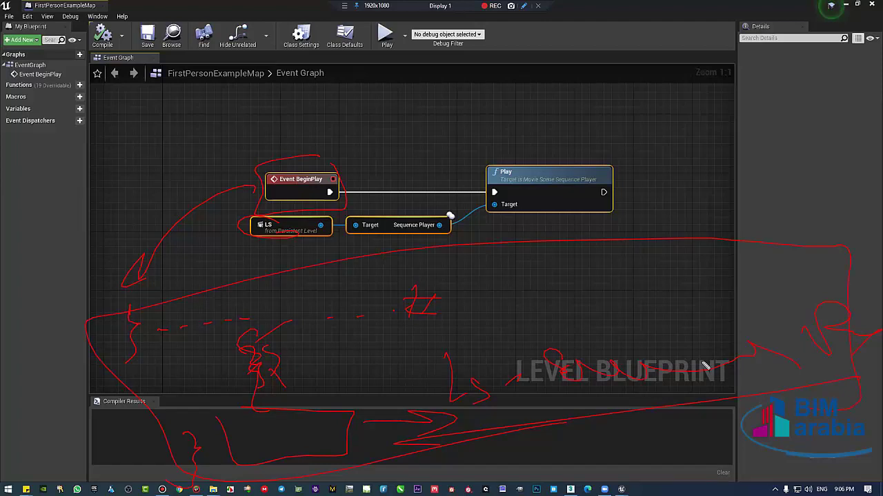
{"action": "left_click_drag", "start_coordinate": [295, 166], "coordinate": [498, 165]}
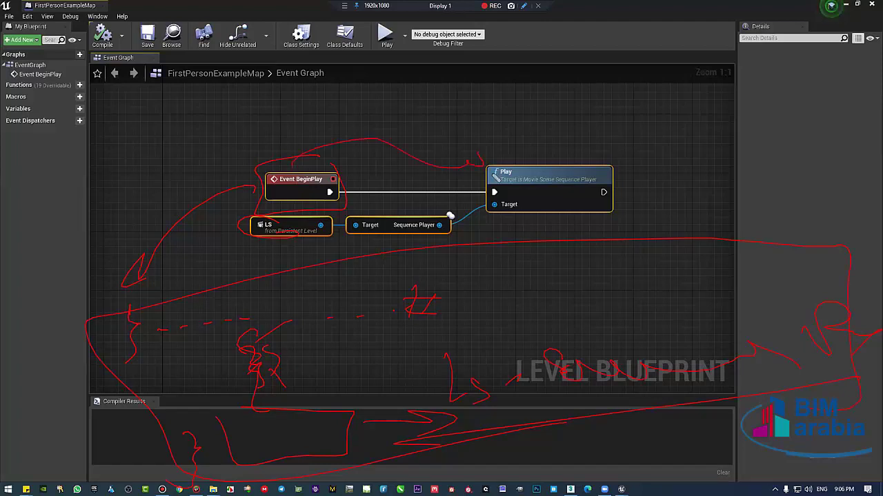
{"action": "left_click_drag", "start_coordinate": [485, 220], "coordinate": [494, 207]}
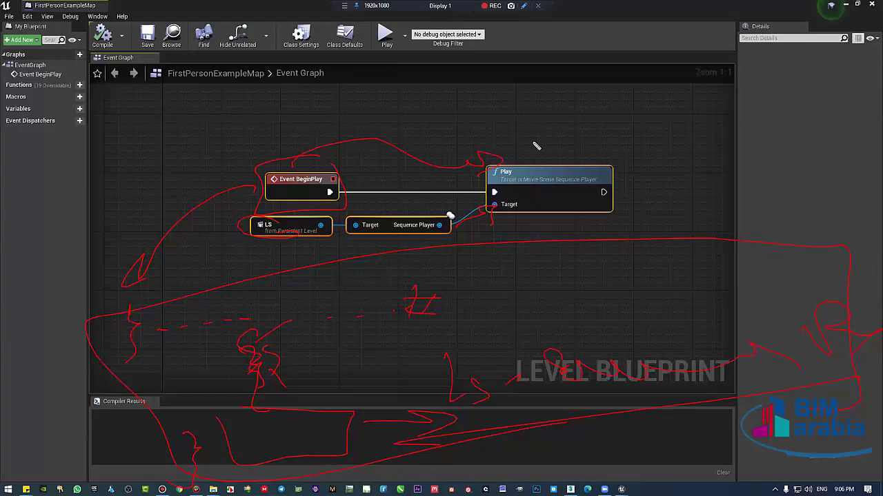
{"action": "mouse_move", "coordinate": [536, 147]}
{"action": "left_mouse_down"}
{"action": "mouse_move", "coordinate": [593, 124]}
{"action": "mouse_move", "coordinate": [636, 144]}
{"action": "mouse_move", "coordinate": [676, 122]}
{"action": "left_mouse_up"}
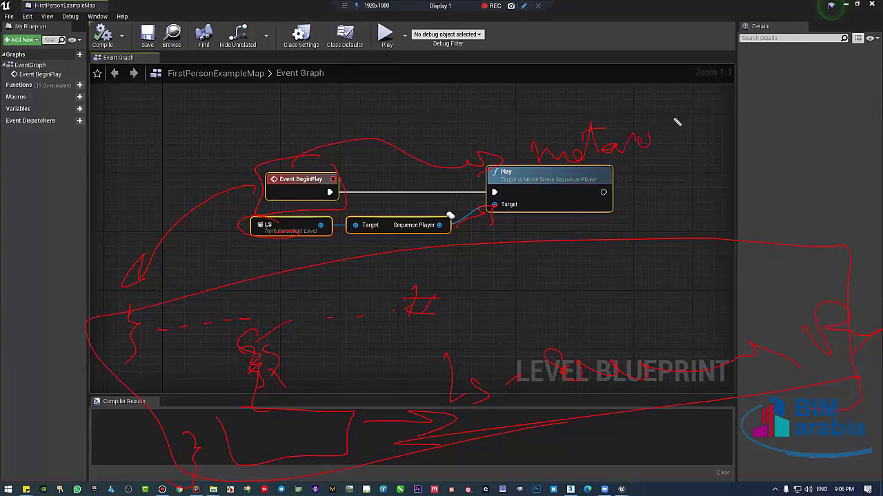
{"action": "mouse_move", "coordinate": [669, 87]}
{"action": "left_mouse_down"}
{"action": "mouse_move", "coordinate": [672, 145]}
{"action": "mouse_move", "coordinate": [612, 194]}
{"action": "left_mouse_up"}
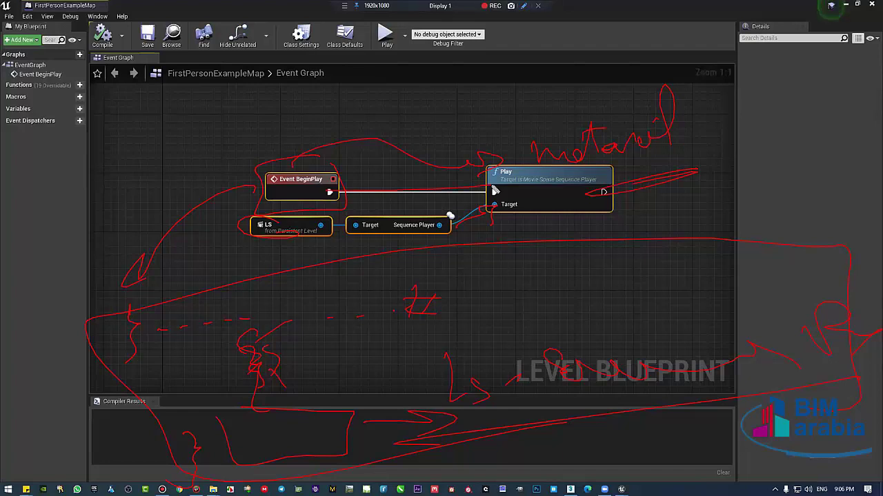
{"action": "left_click_drag", "start_coordinate": [328, 192], "coordinate": [469, 190]}
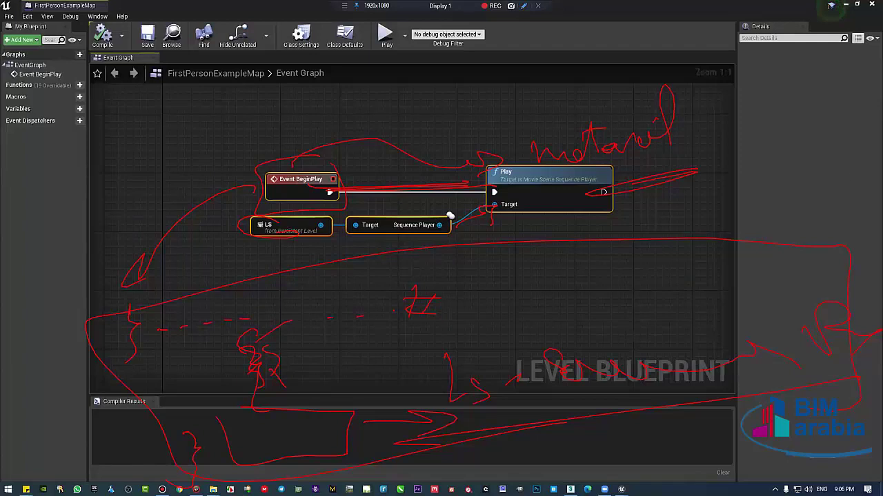
{"action": "key", "text": "Escape"}
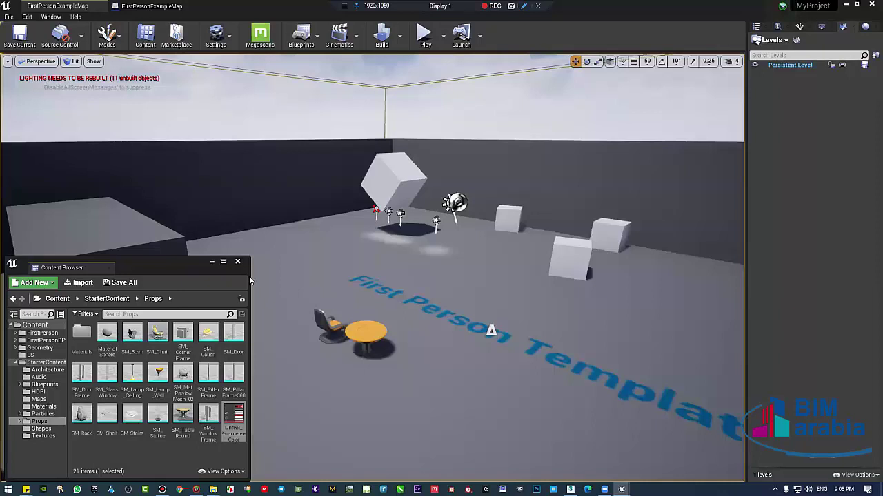
- Widen the floating Content Browser across the viewport to list the 21 Props assets
{"action": "left_click_drag", "start_coordinate": [249, 276], "coordinate": [745, 276]}
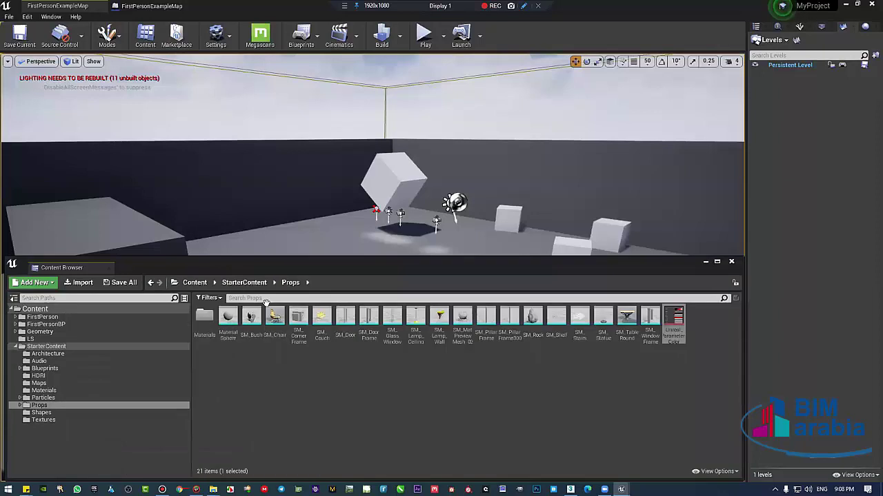
- Check the LS folder, then return to the Content root's FirstPerson, FirstPersonBP, Geometry, LS and StarterContent folders
{"action": "left_click", "coordinate": [30, 339]}
{"action": "left_click", "coordinate": [16, 346]}
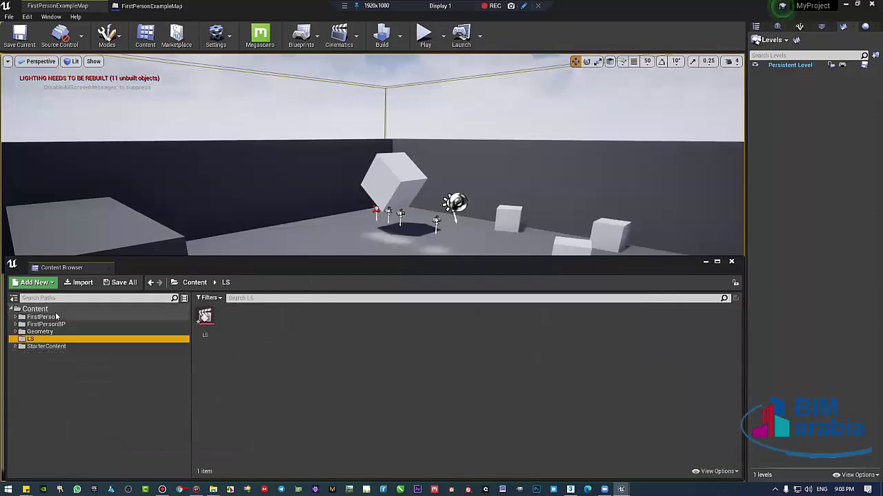
{"action": "left_click", "coordinate": [56, 313]}
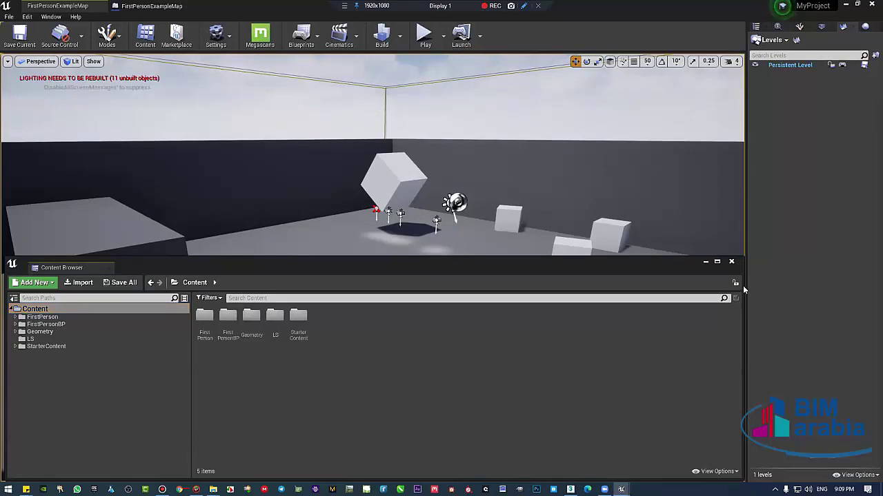
- Narrow the Content Browser to reveal the chair and table, select the Cube layer, then show Levels
{"action": "left_click_drag", "start_coordinate": [742, 286], "coordinate": [71, 406]}
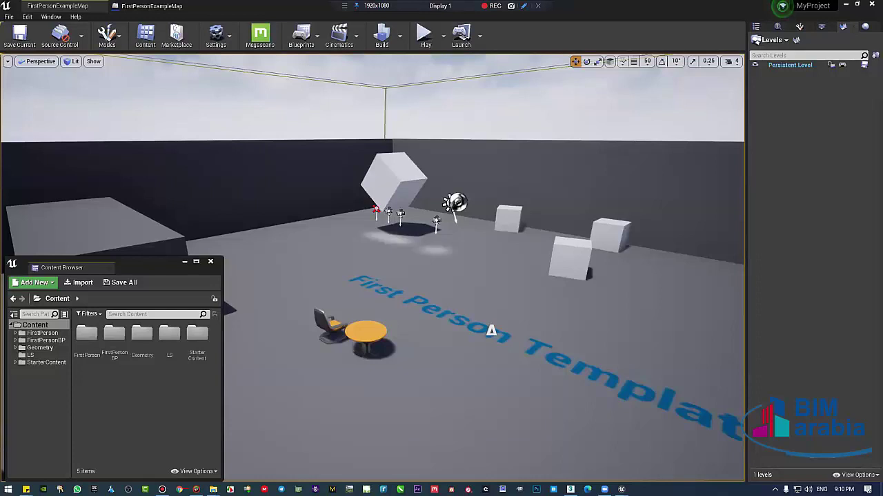
{"action": "left_click", "coordinate": [820, 27]}
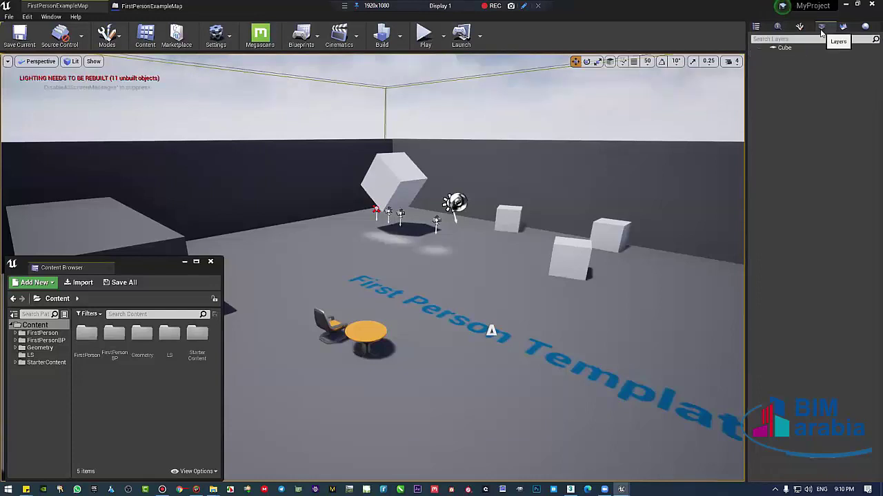
{"action": "left_click", "coordinate": [779, 47]}
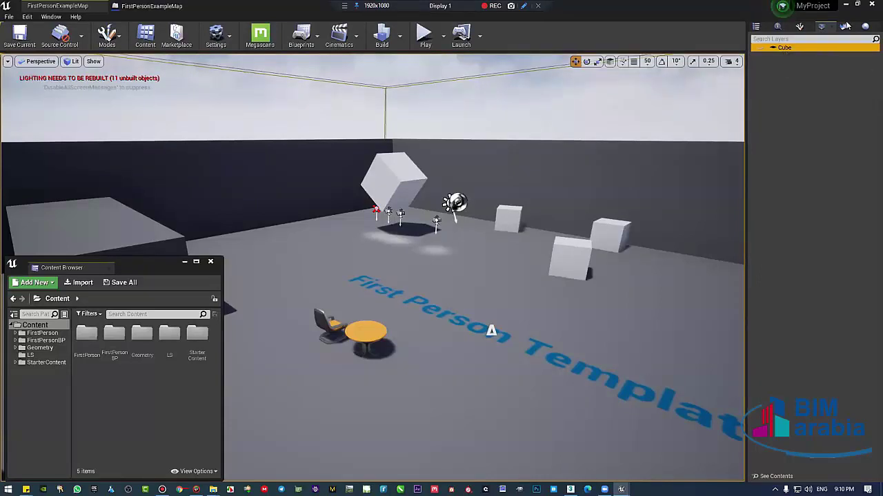
{"action": "left_click", "coordinate": [844, 26]}
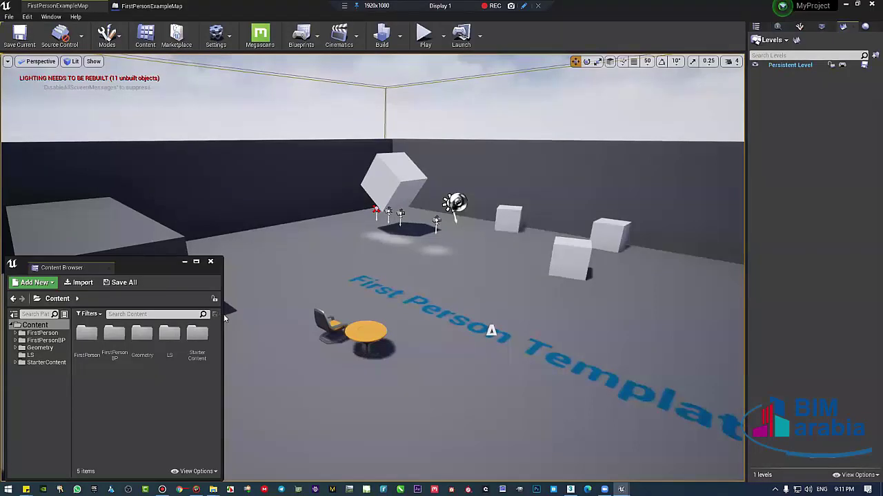
{"action": "left_click_drag", "start_coordinate": [222, 317], "coordinate": [395, 319]}
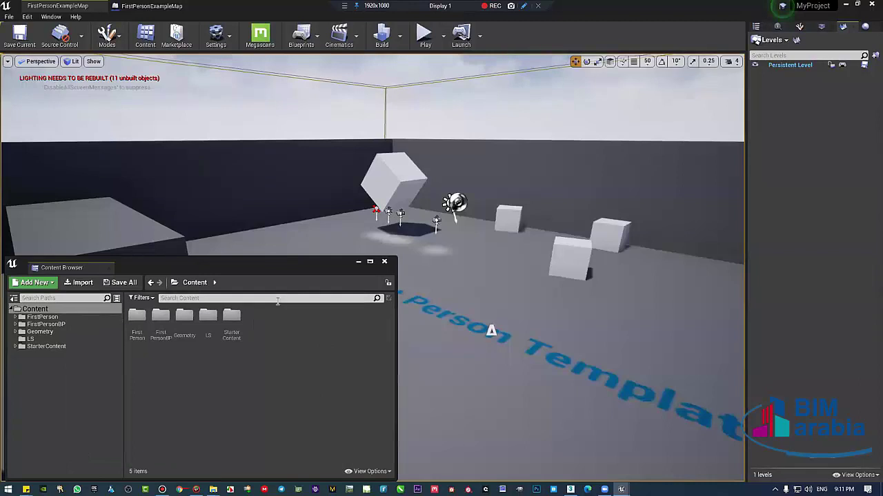
{"action": "right_click", "coordinate": [256, 372]}
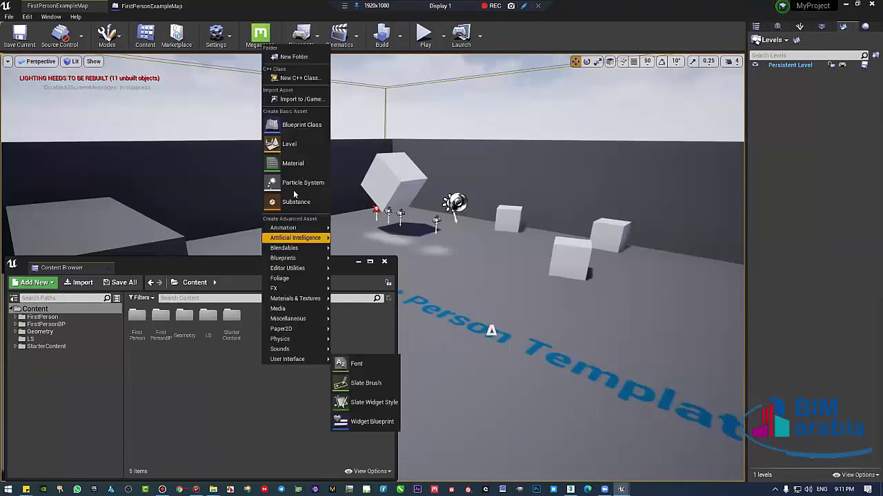
{"action": "left_click", "coordinate": [296, 128]}
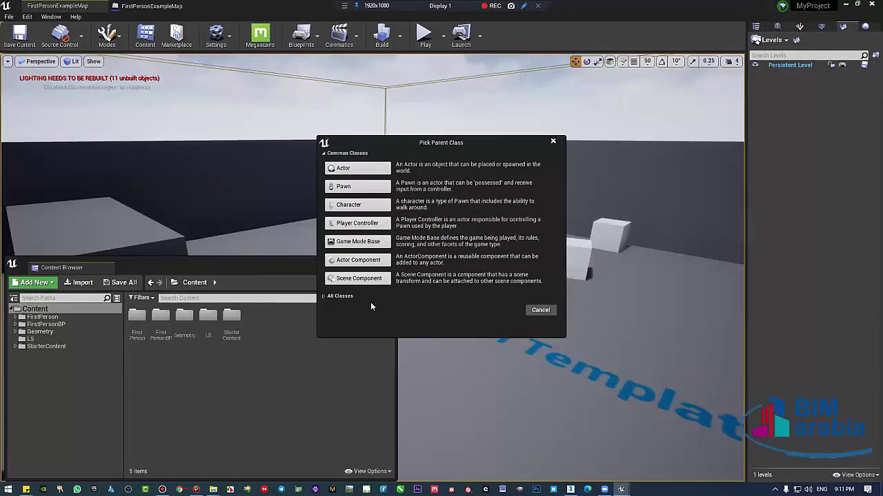
{"action": "left_click", "coordinate": [553, 140]}
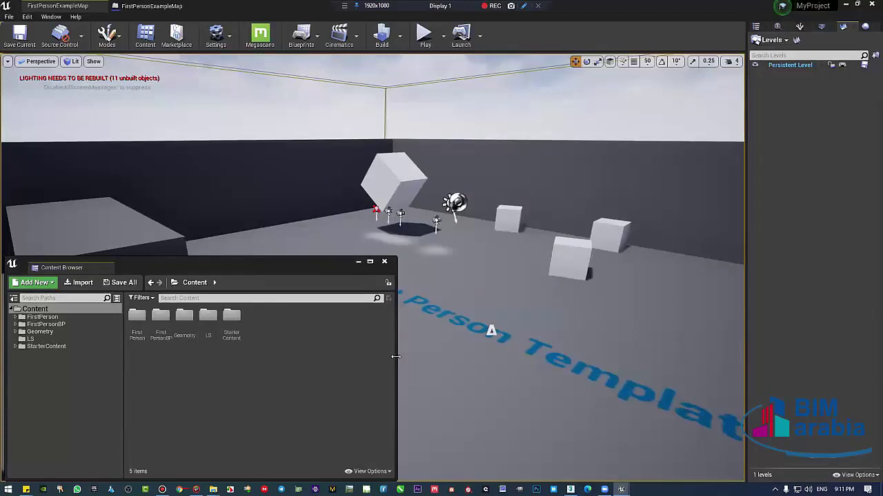
{"action": "left_click_drag", "start_coordinate": [396, 357], "coordinate": [287, 351]}
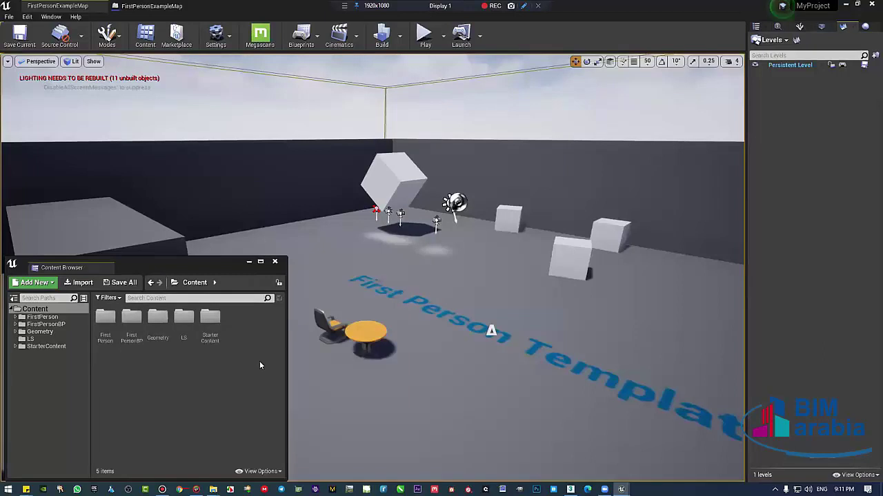